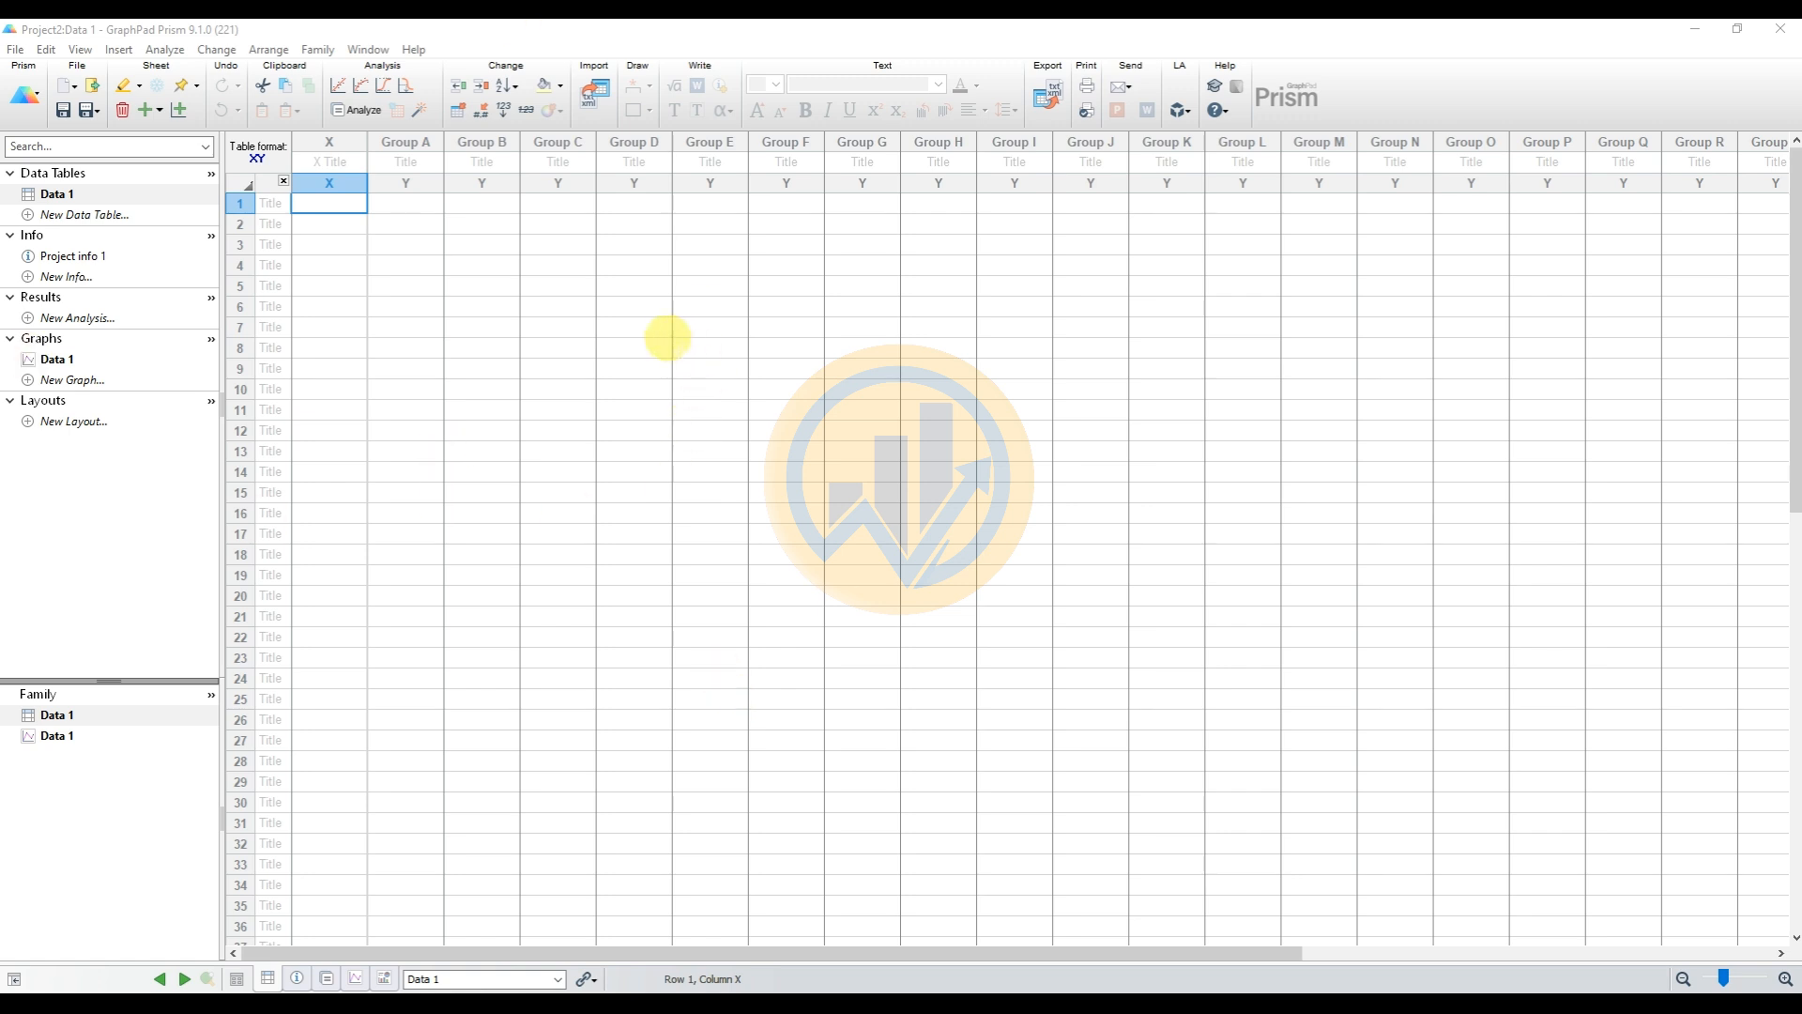
Switch to the FTIR workbook in Excel and copy the Wavenumber, Transmittance A and Transmittance B columns
{"action": "left_click", "coordinate": [580, 950]}
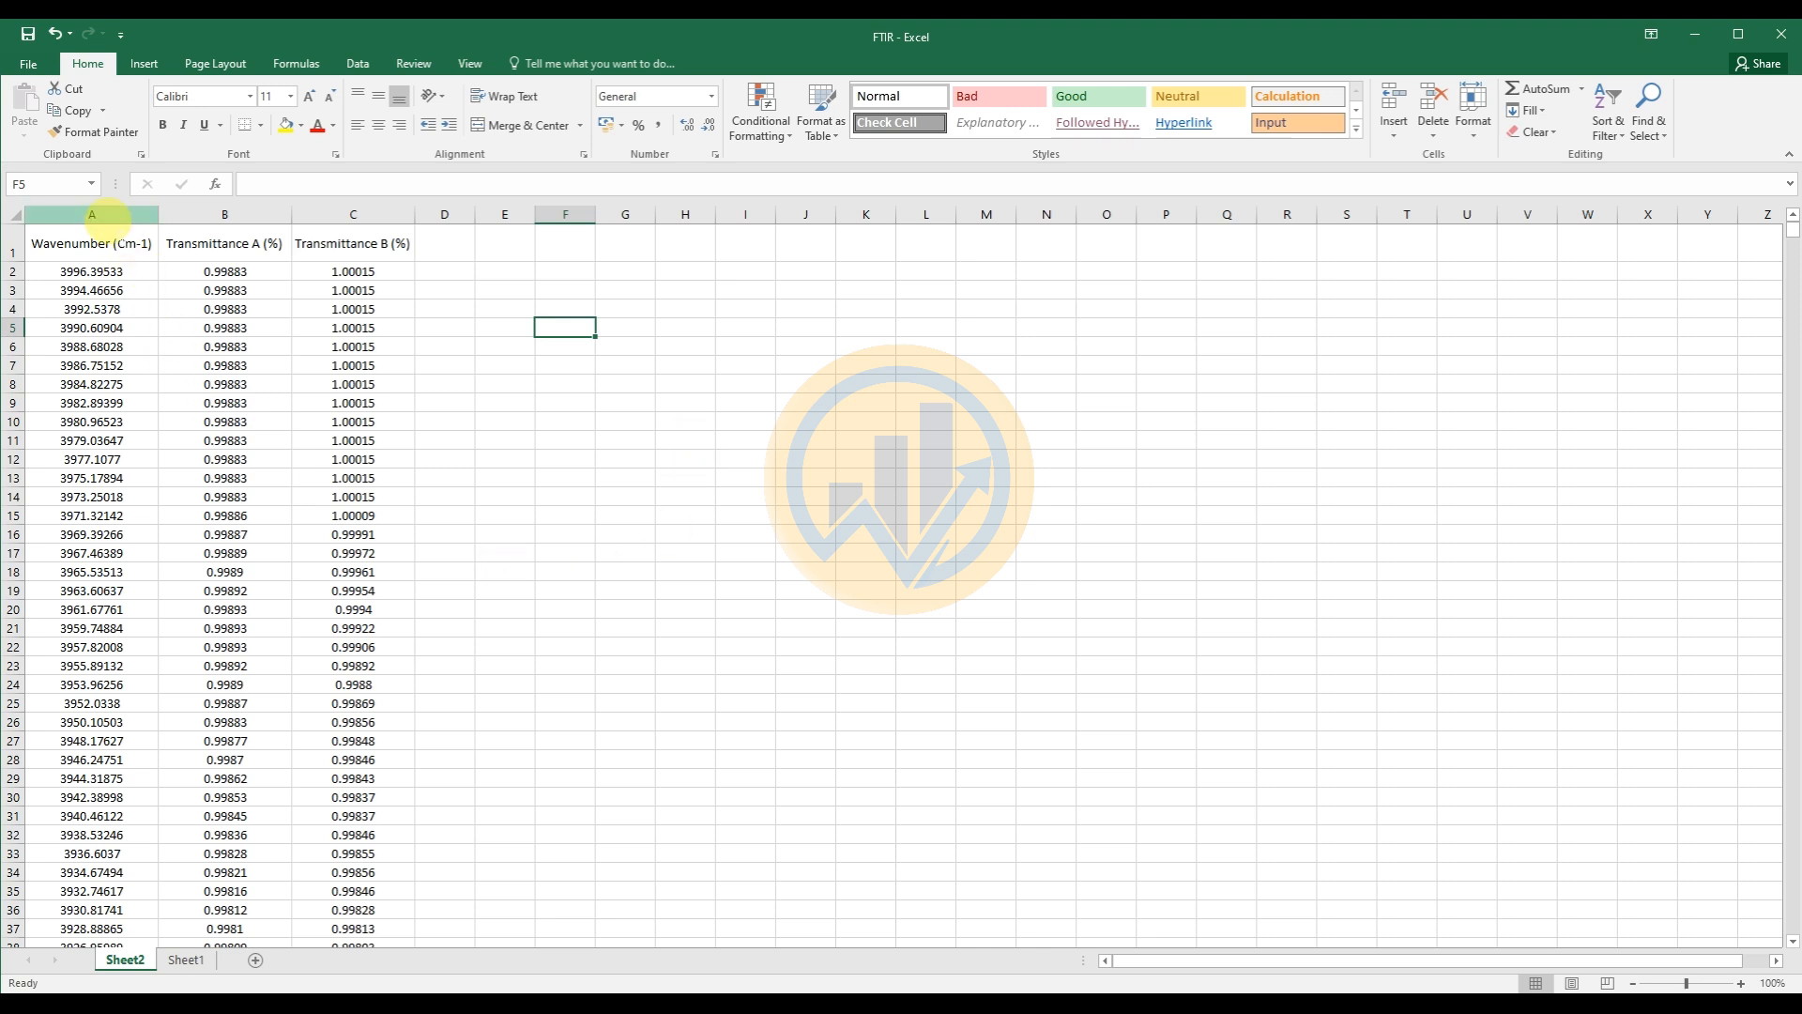
{"action": "left_click", "coordinate": [106, 215]}
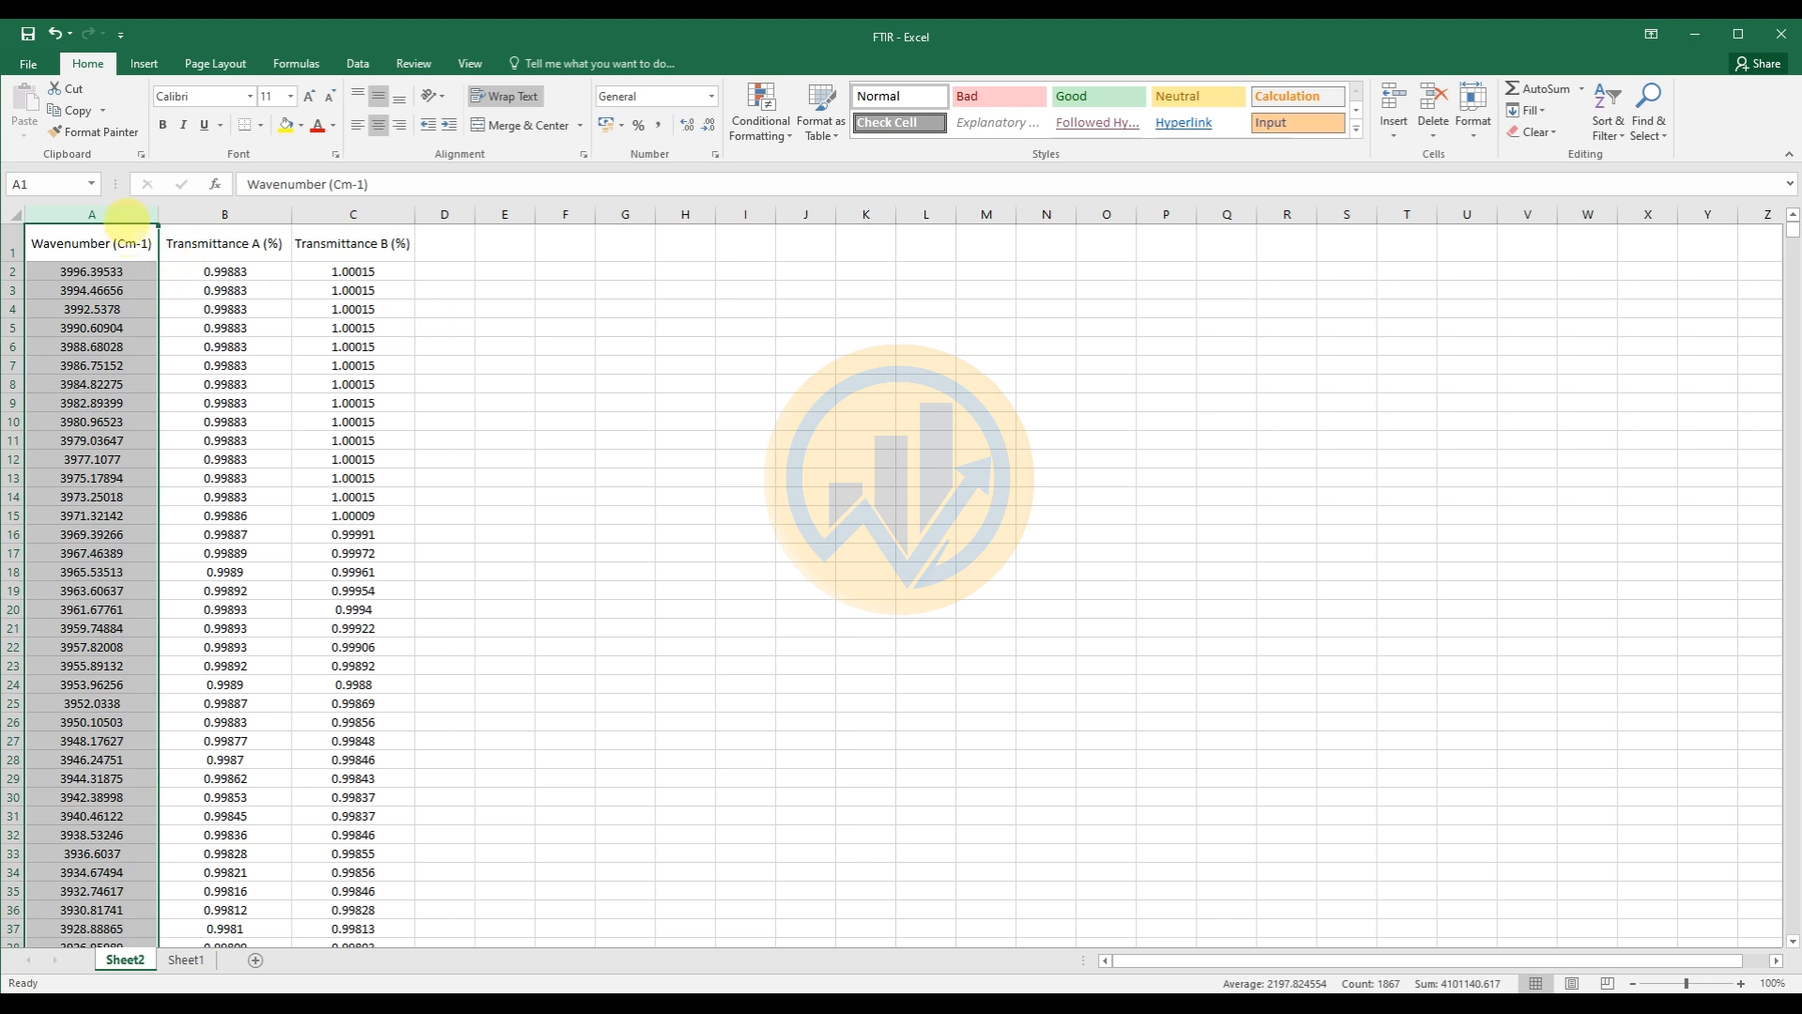
{"action": "left_click_drag", "start_coordinate": [131, 218], "coordinate": [353, 215]}
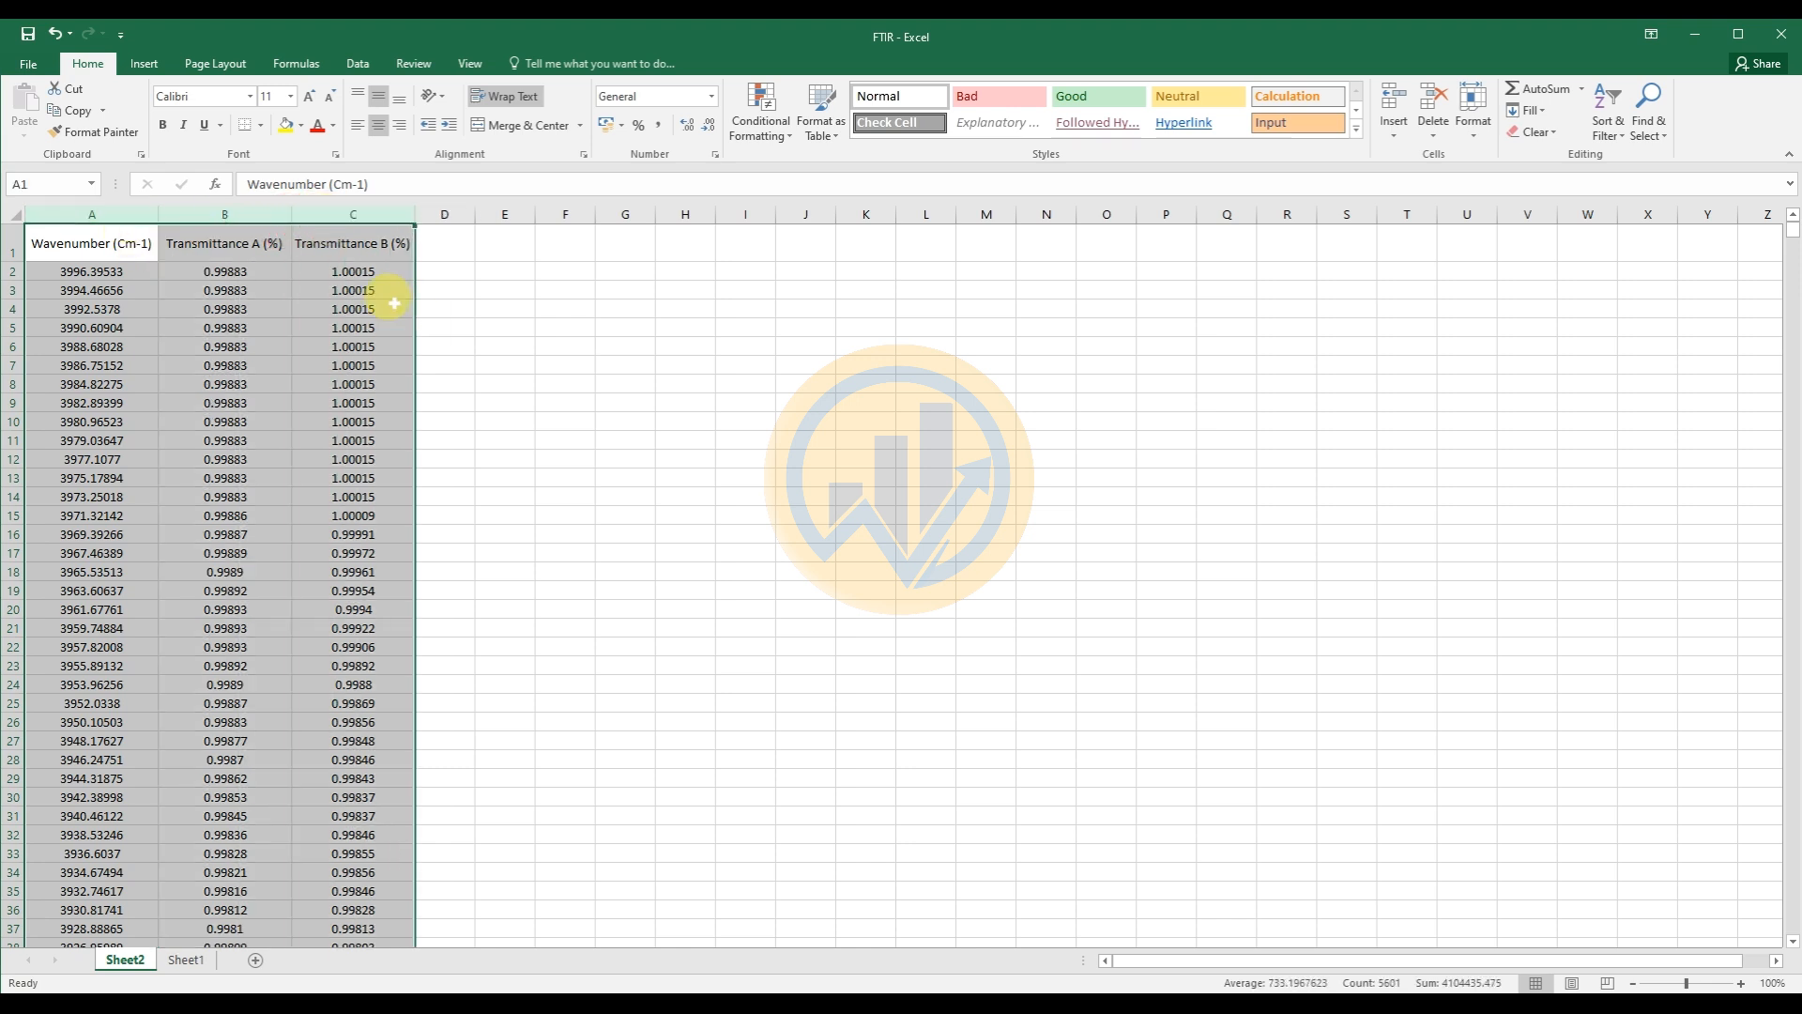
{"action": "key", "text": "ctrl+c"}
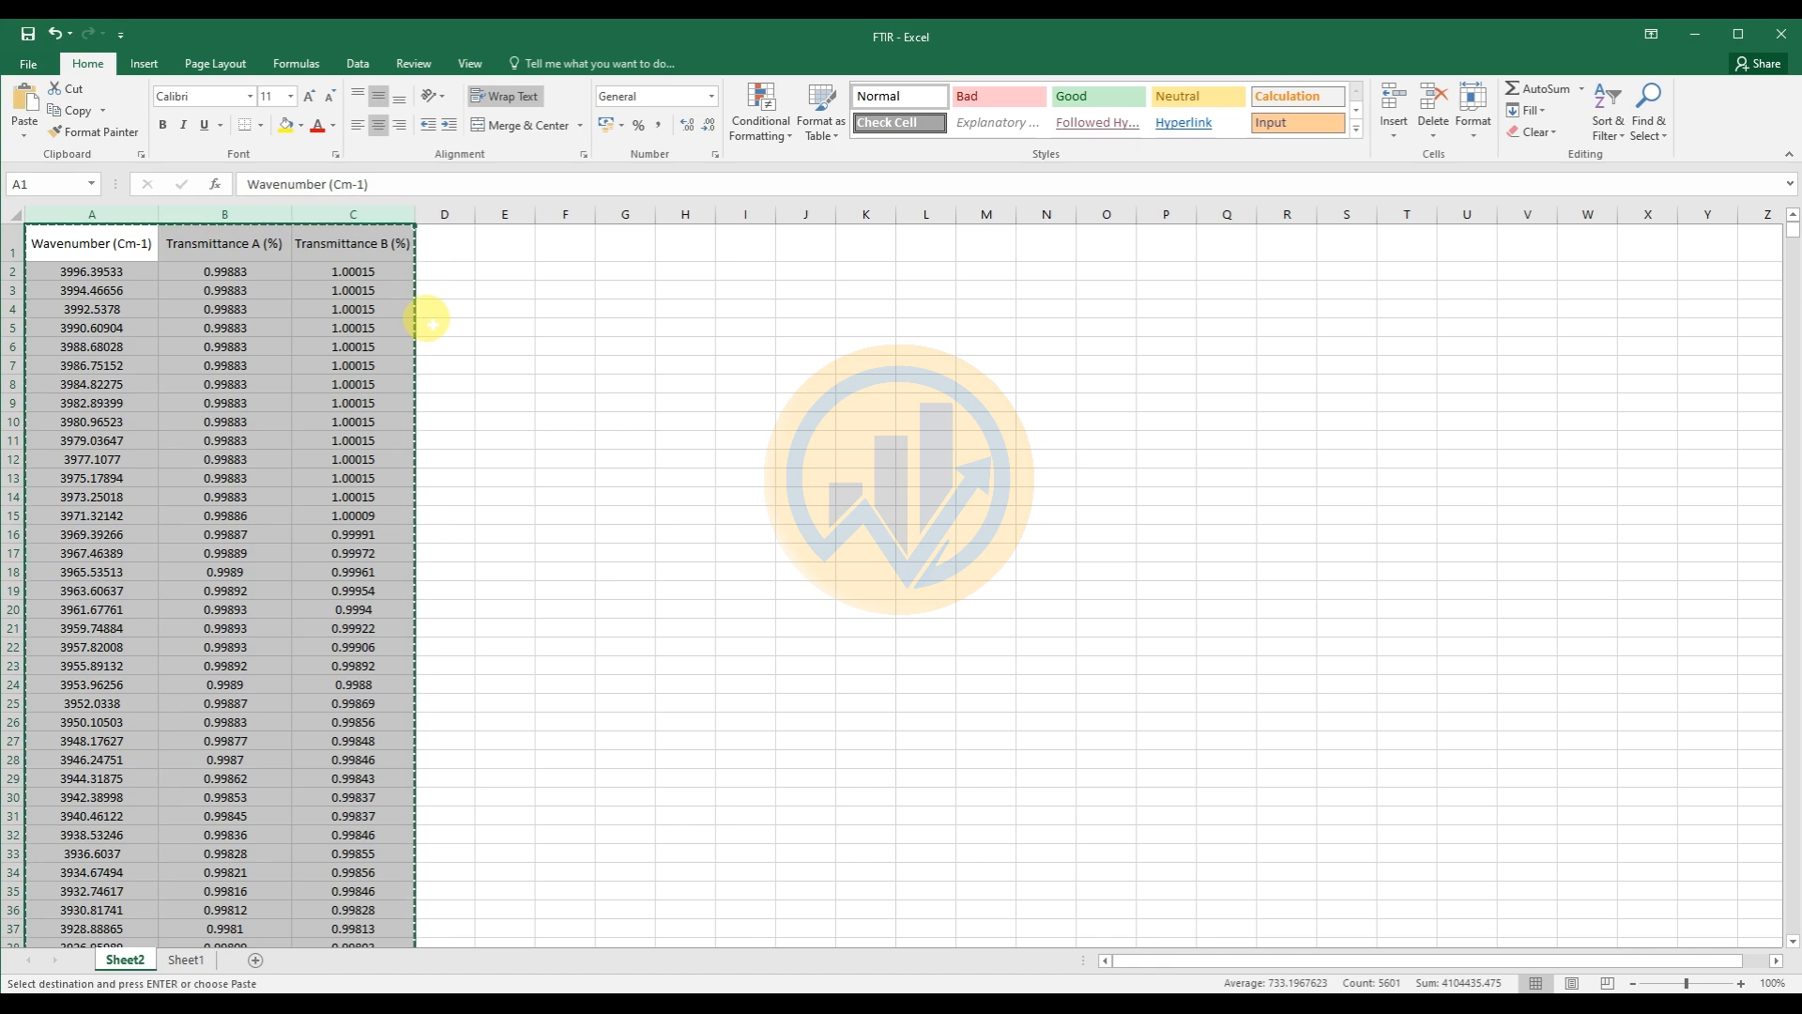
Switch back to GraphPad Prism and paste the copied columns into Data 1, starting at the X title cell
{"action": "key", "text": "alt+Tab"}
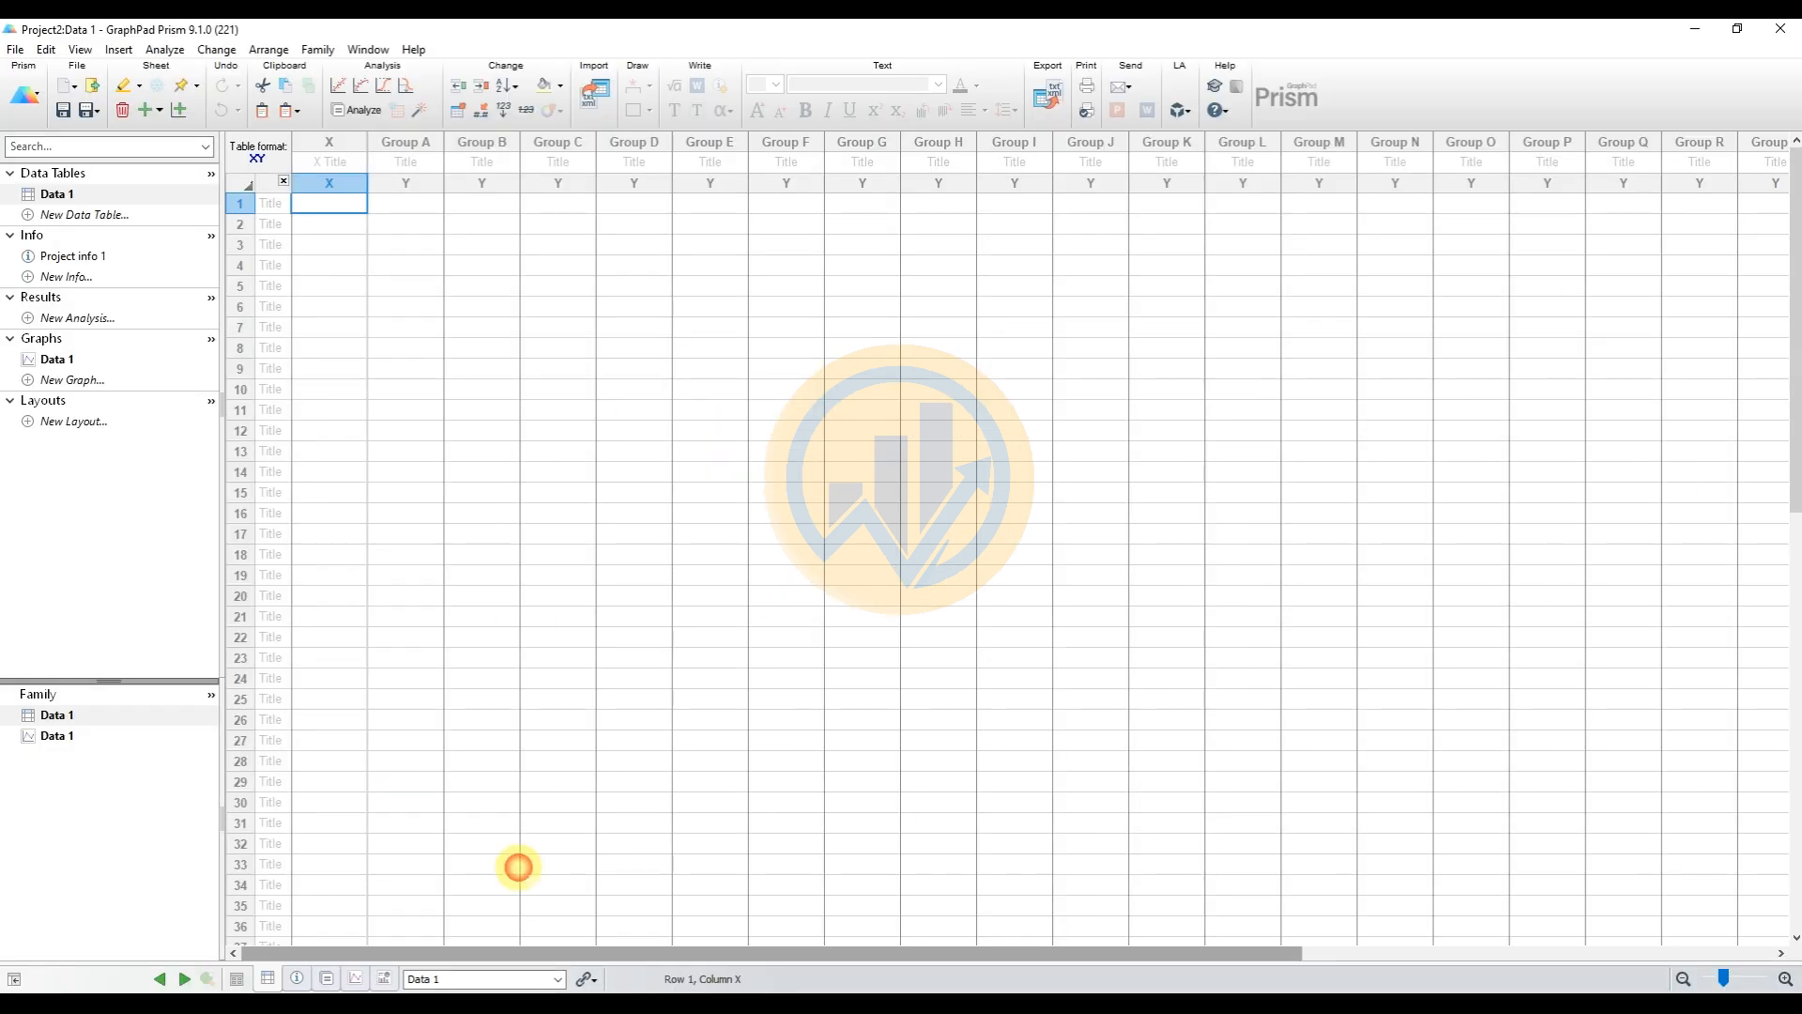
{"action": "left_click", "coordinate": [332, 163]}
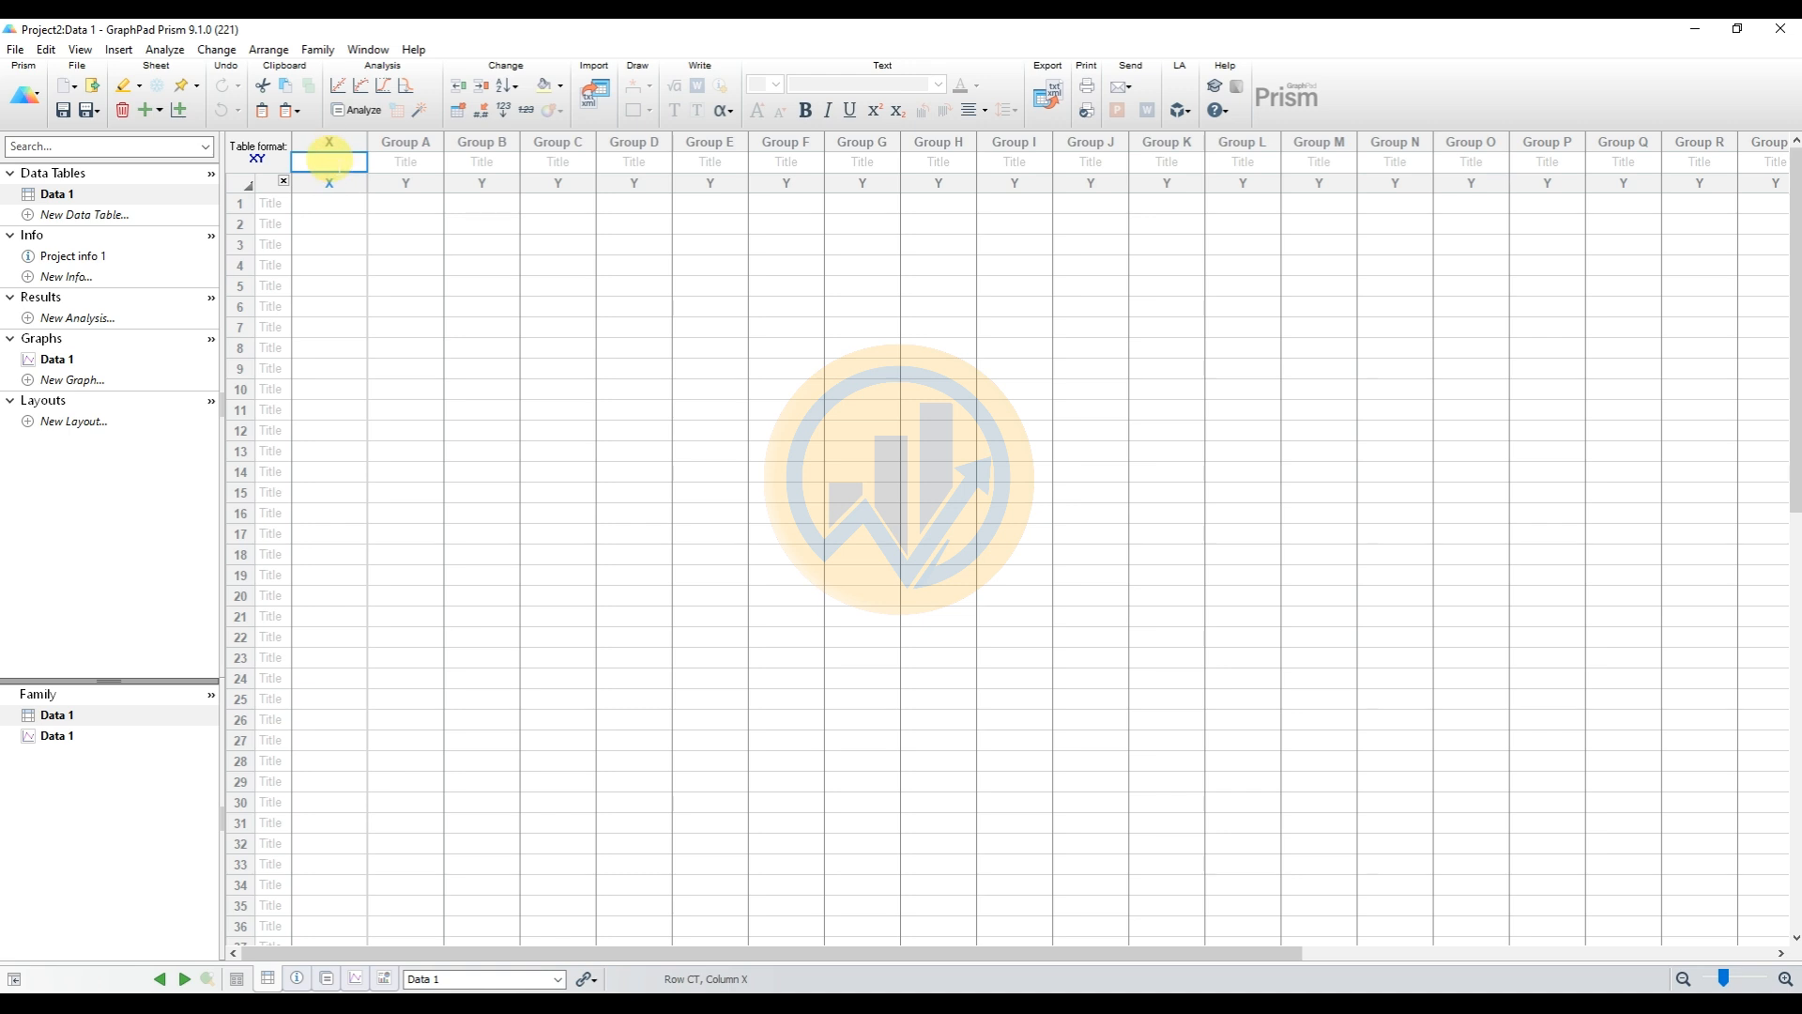
{"action": "right_click", "coordinate": [329, 161]}
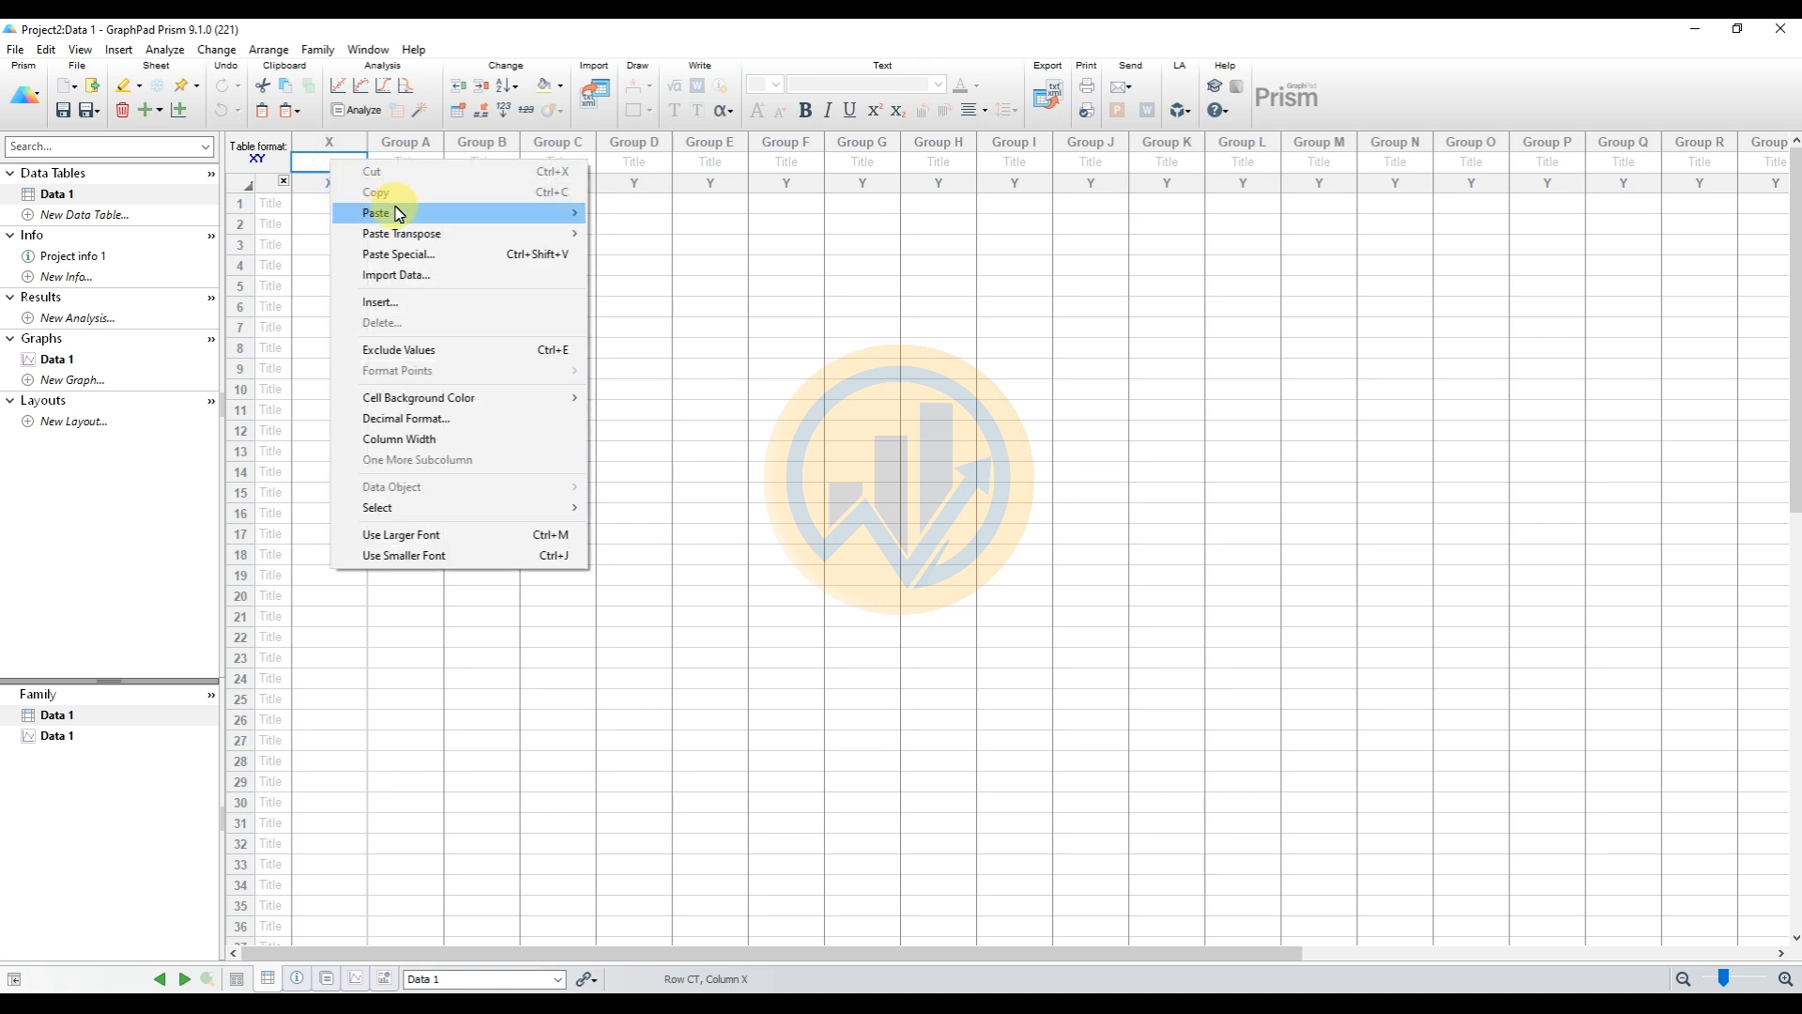
{"action": "mouse_move", "coordinate": [426, 212]}
{"action": "left_click", "coordinate": [630, 224]}
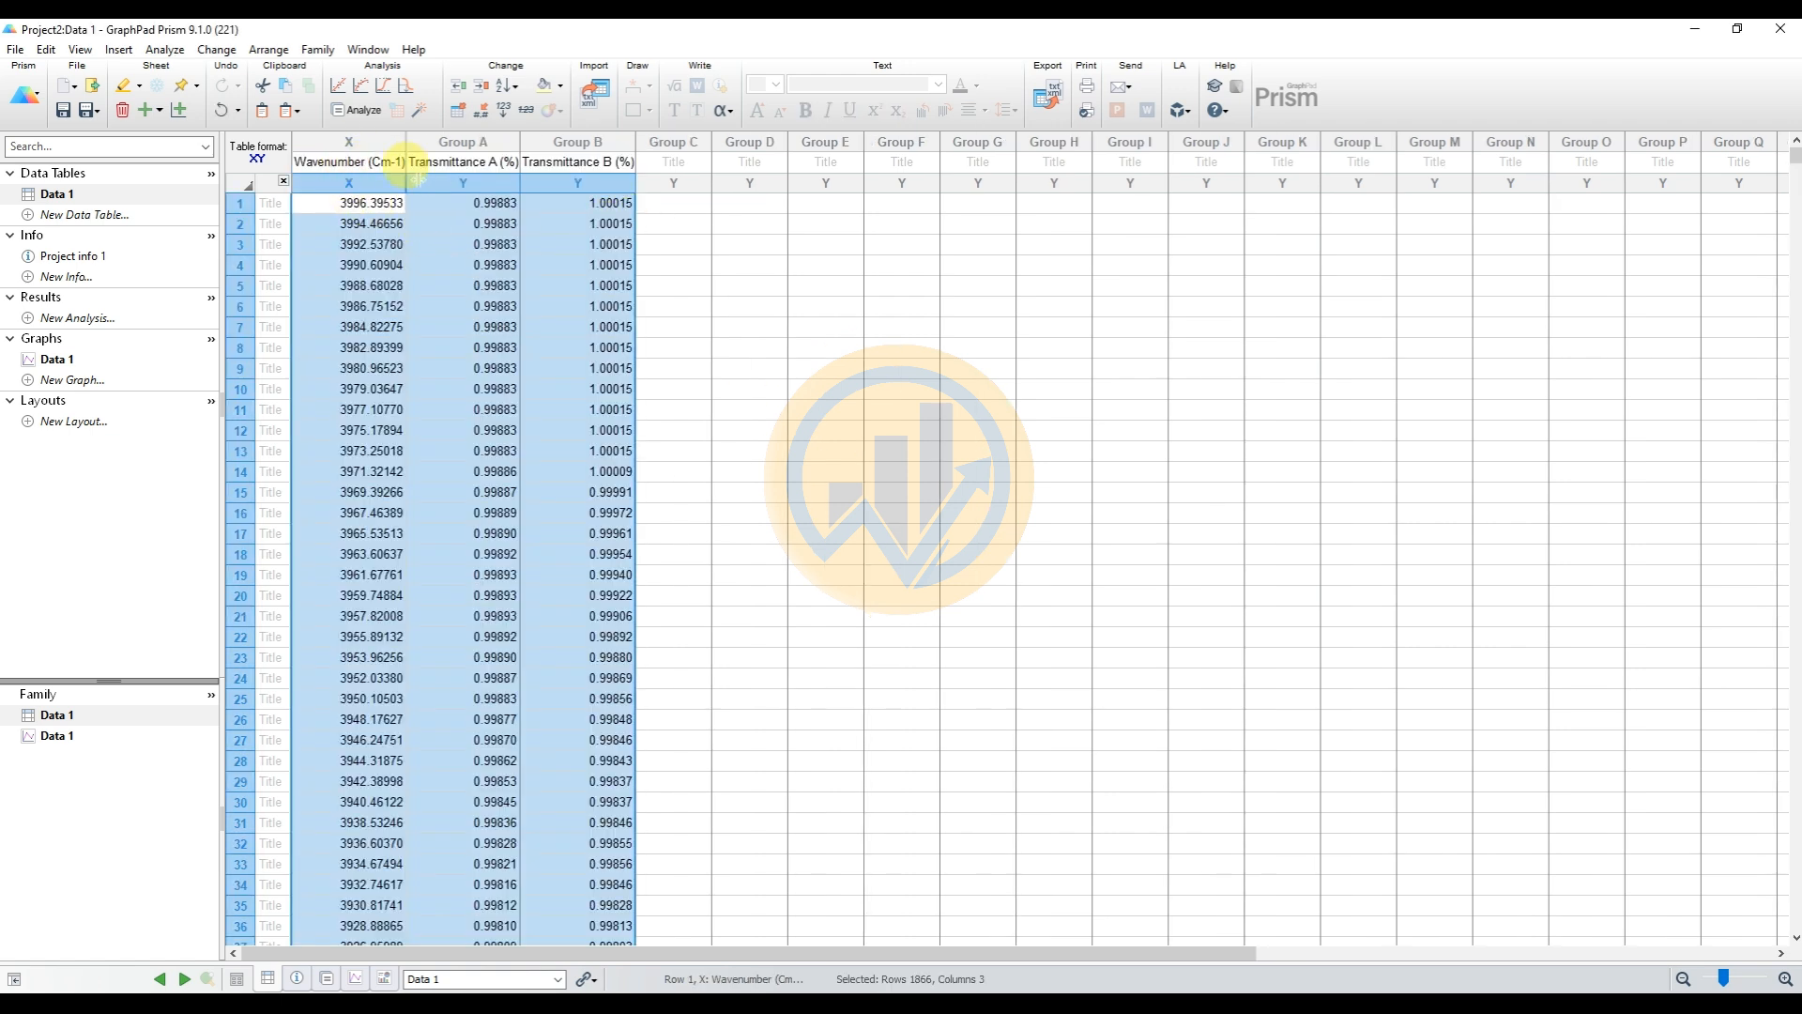
Delete the Transmittance B (%) column from the Data 1 table
{"action": "left_click", "coordinate": [592, 146]}
{"action": "right_click", "coordinate": [589, 143]}
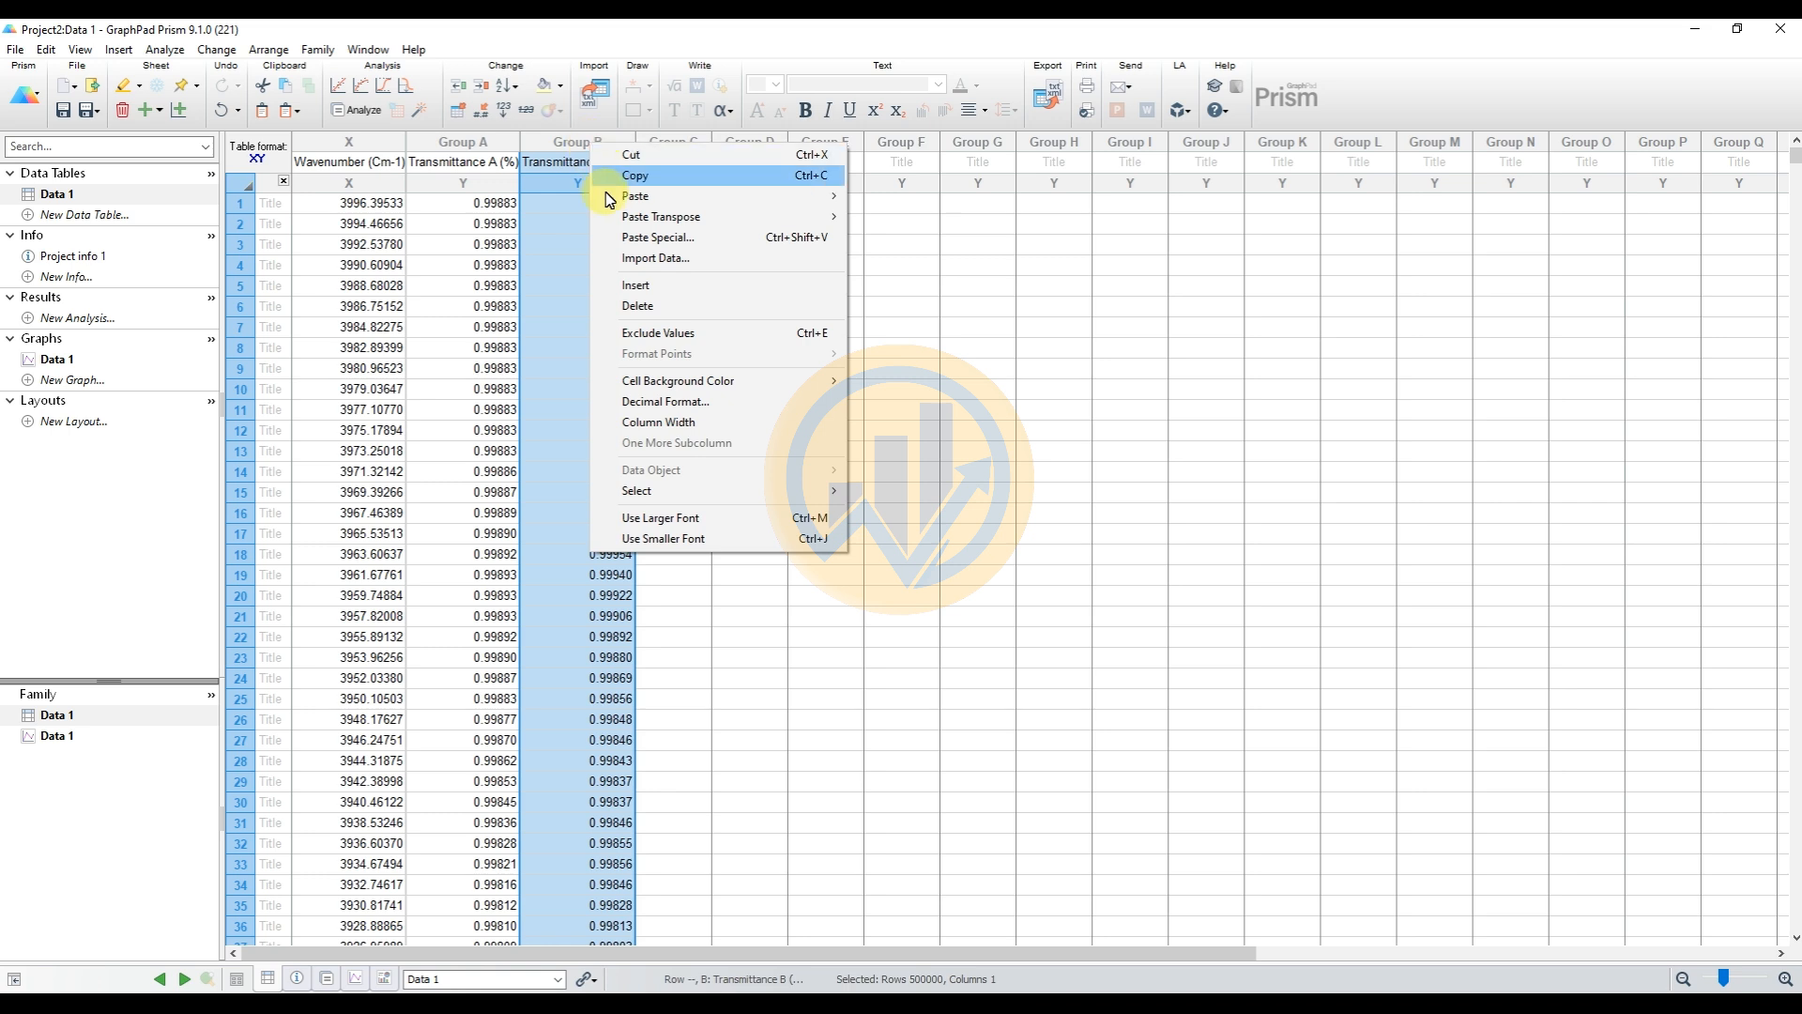
{"action": "left_click", "coordinate": [638, 310]}
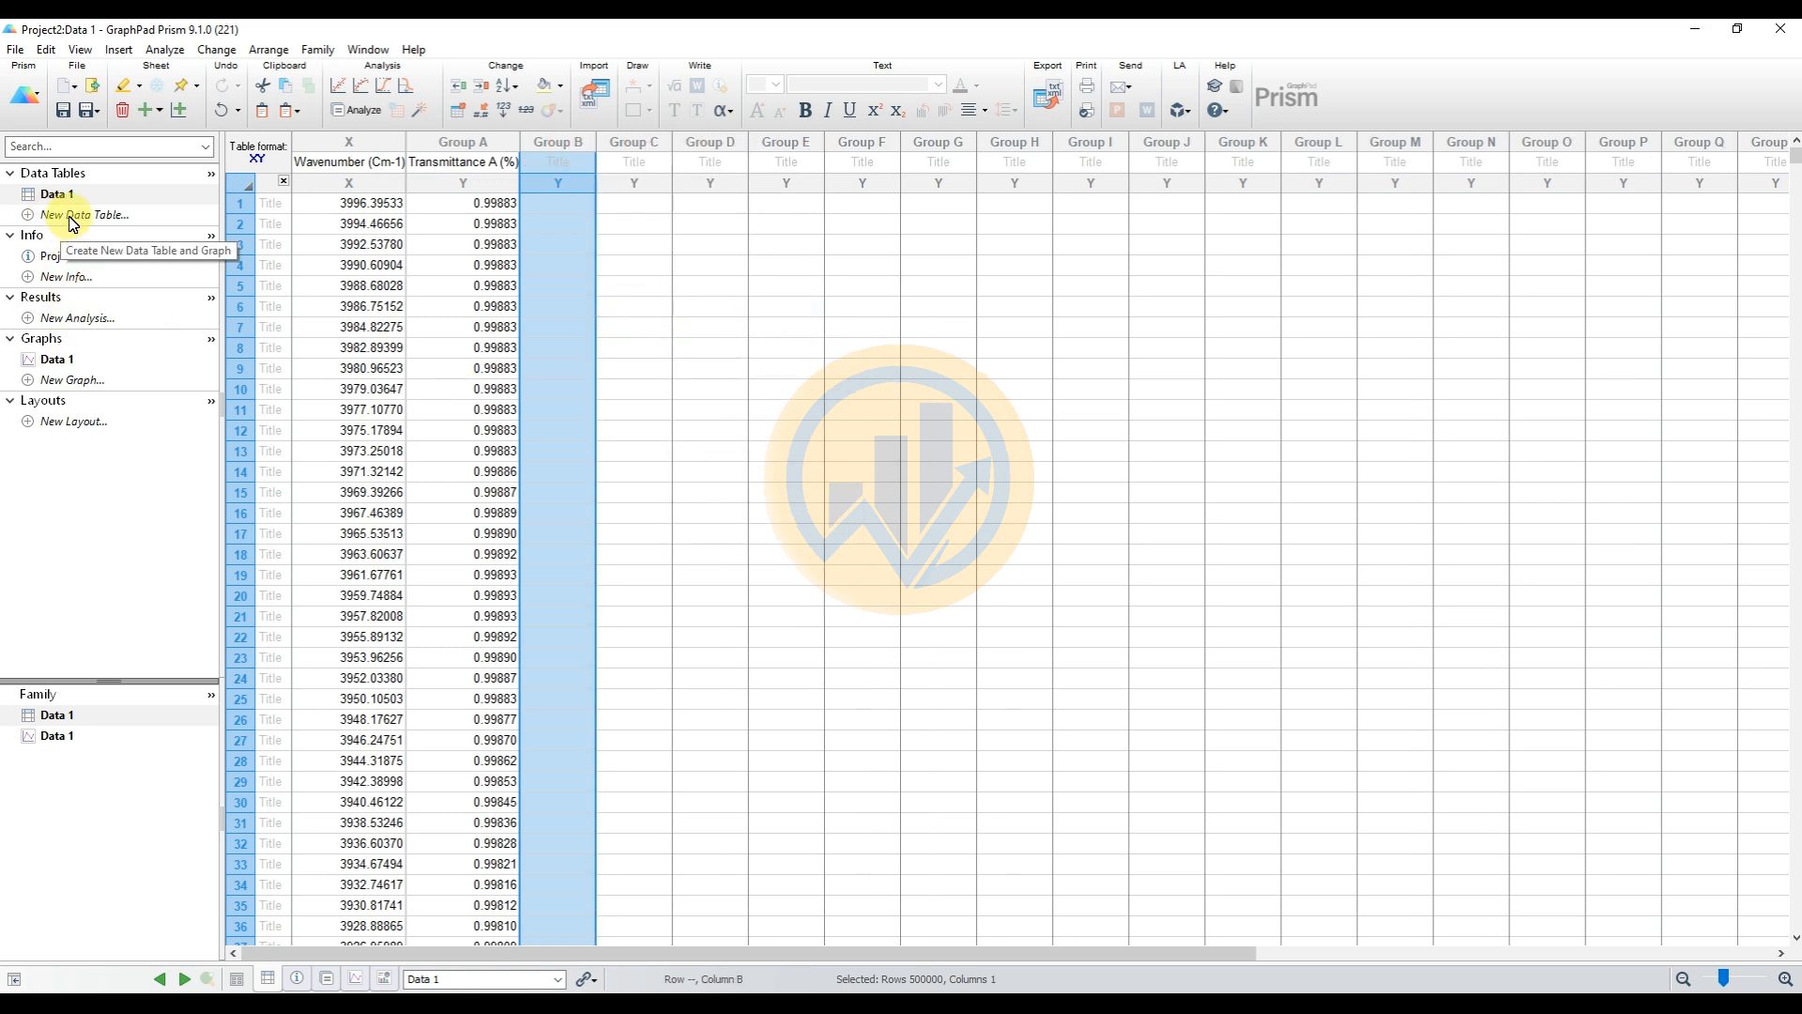
Create a new XY data table with numeric X and a single Y value for each point
{"action": "left_click", "coordinate": [103, 222]}
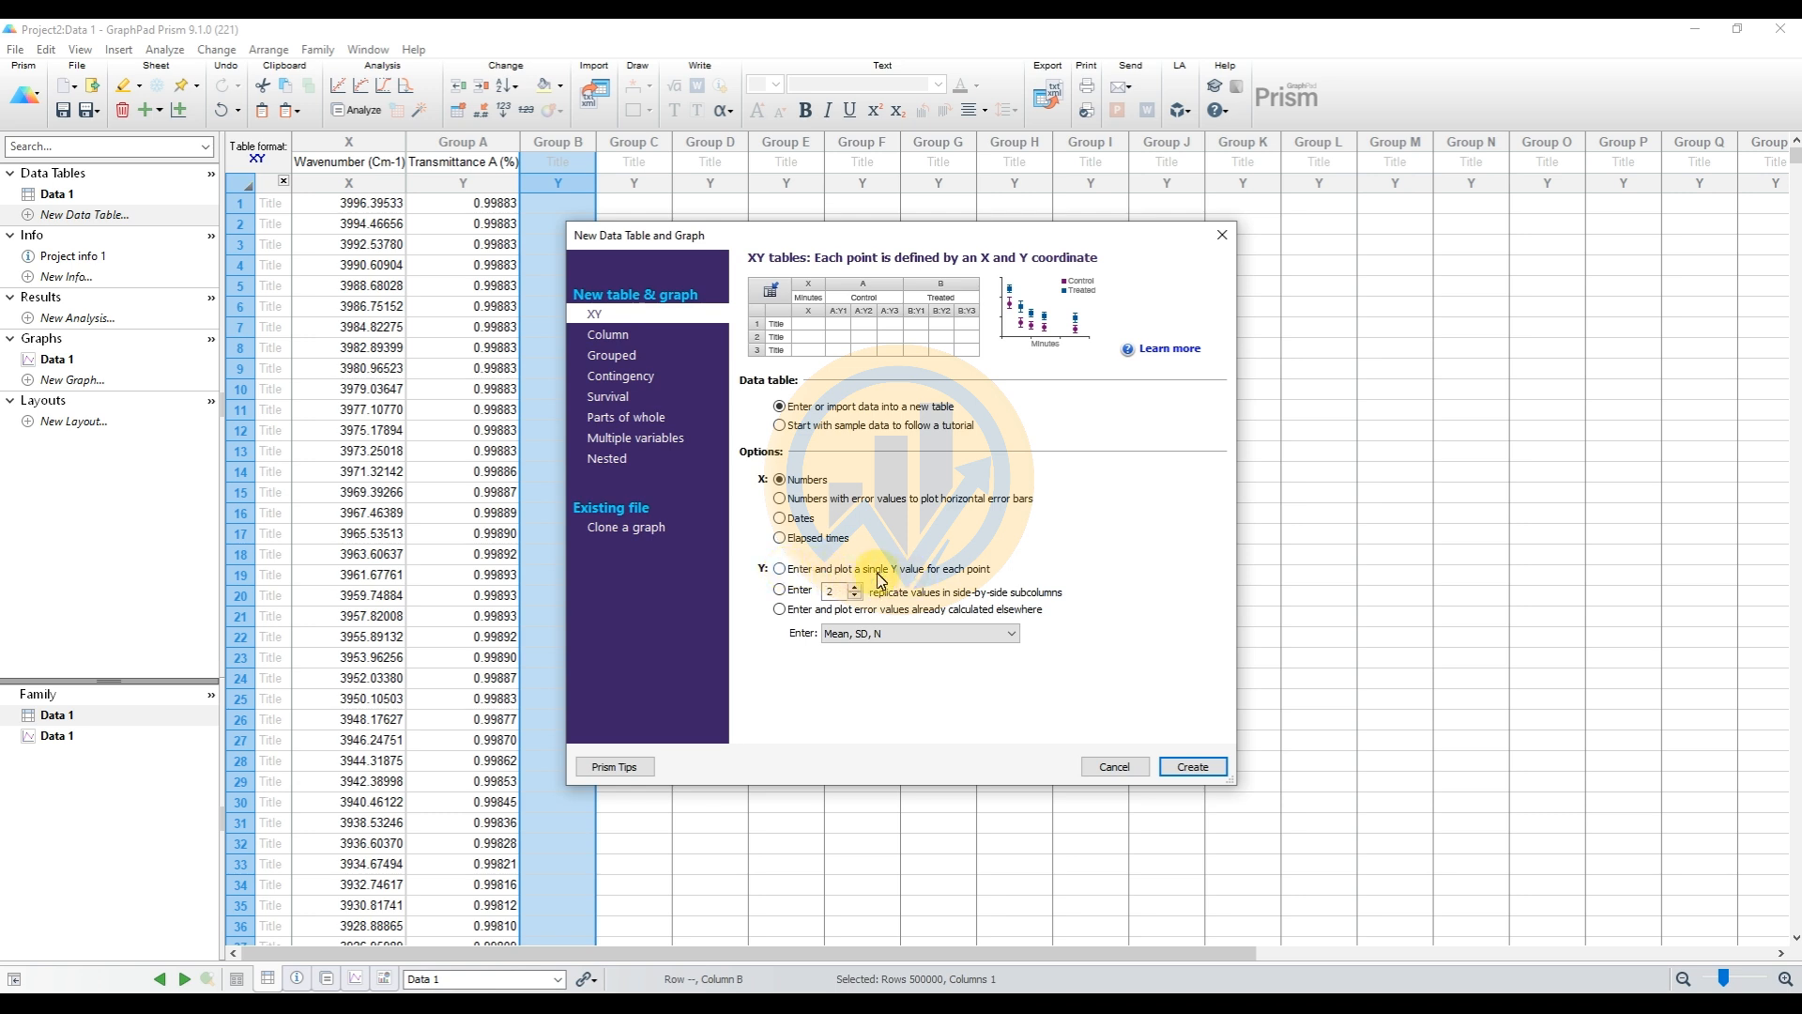
{"action": "left_click", "coordinate": [780, 569]}
{"action": "left_click", "coordinate": [1202, 766]}
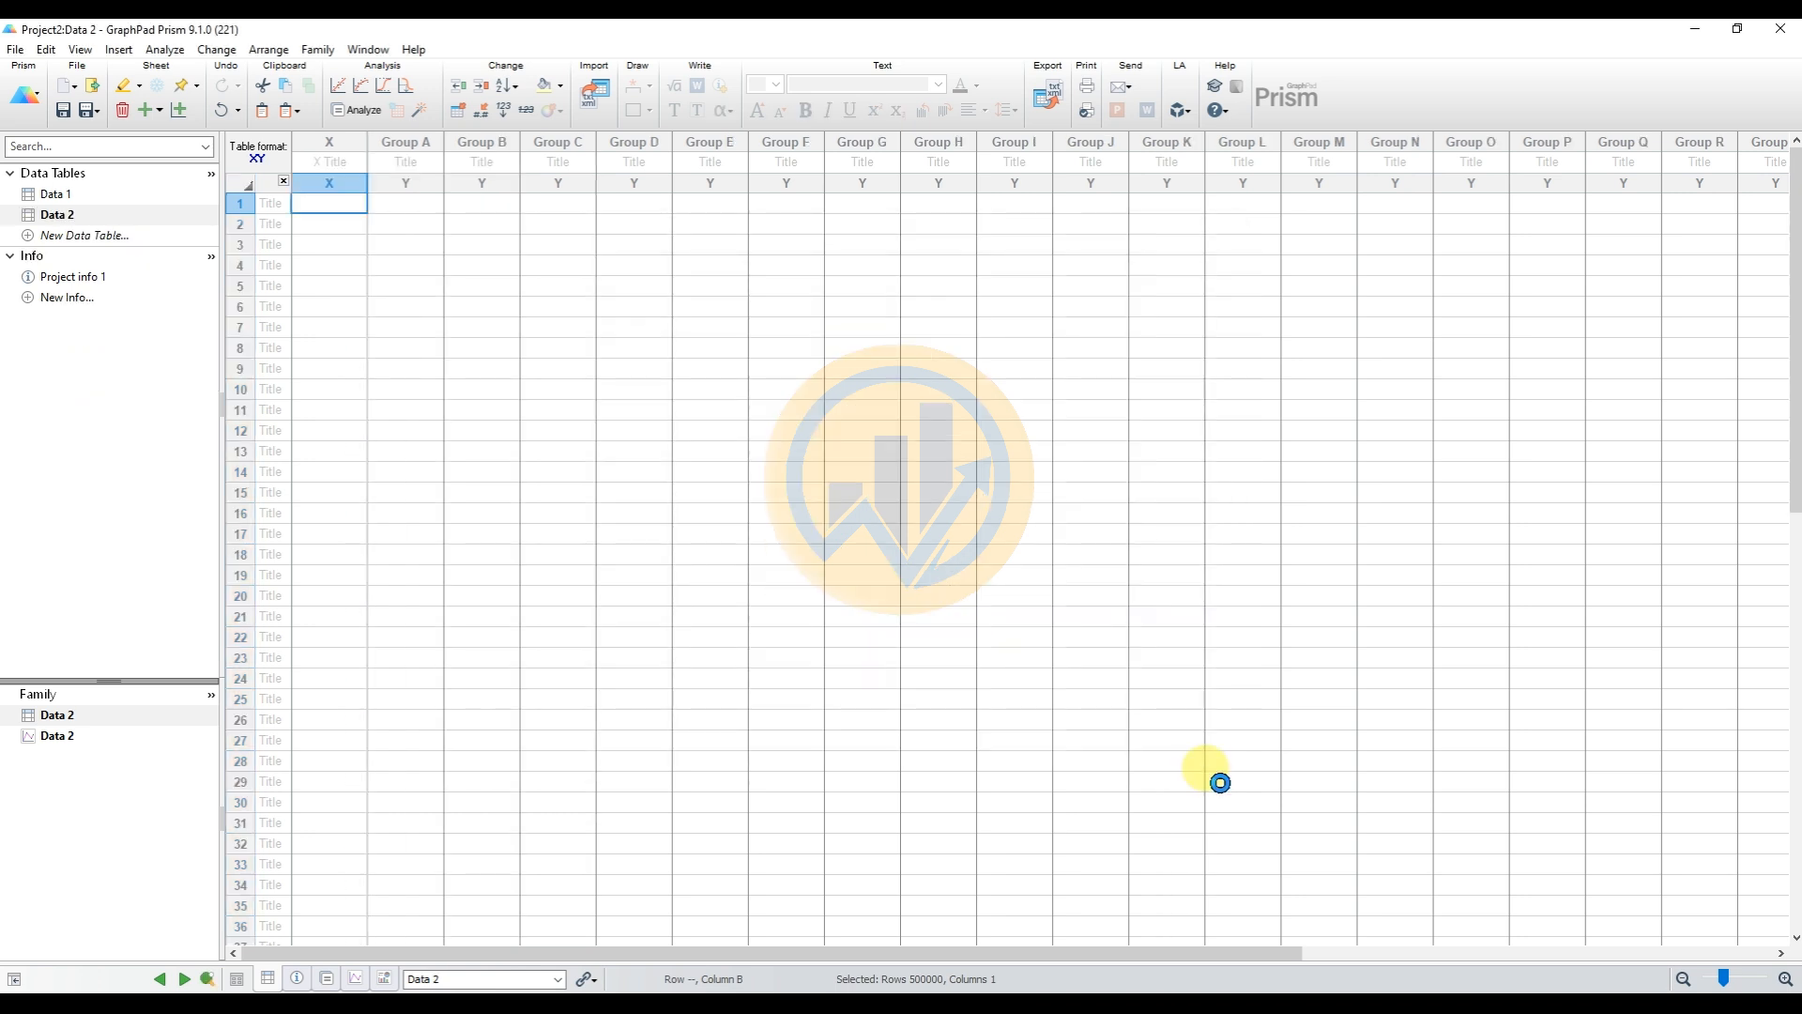
Paste the copied FTIR columns into the new Data 2 table, starting at the X title cell
{"action": "left_click", "coordinate": [330, 159]}
{"action": "right_click", "coordinate": [331, 160]}
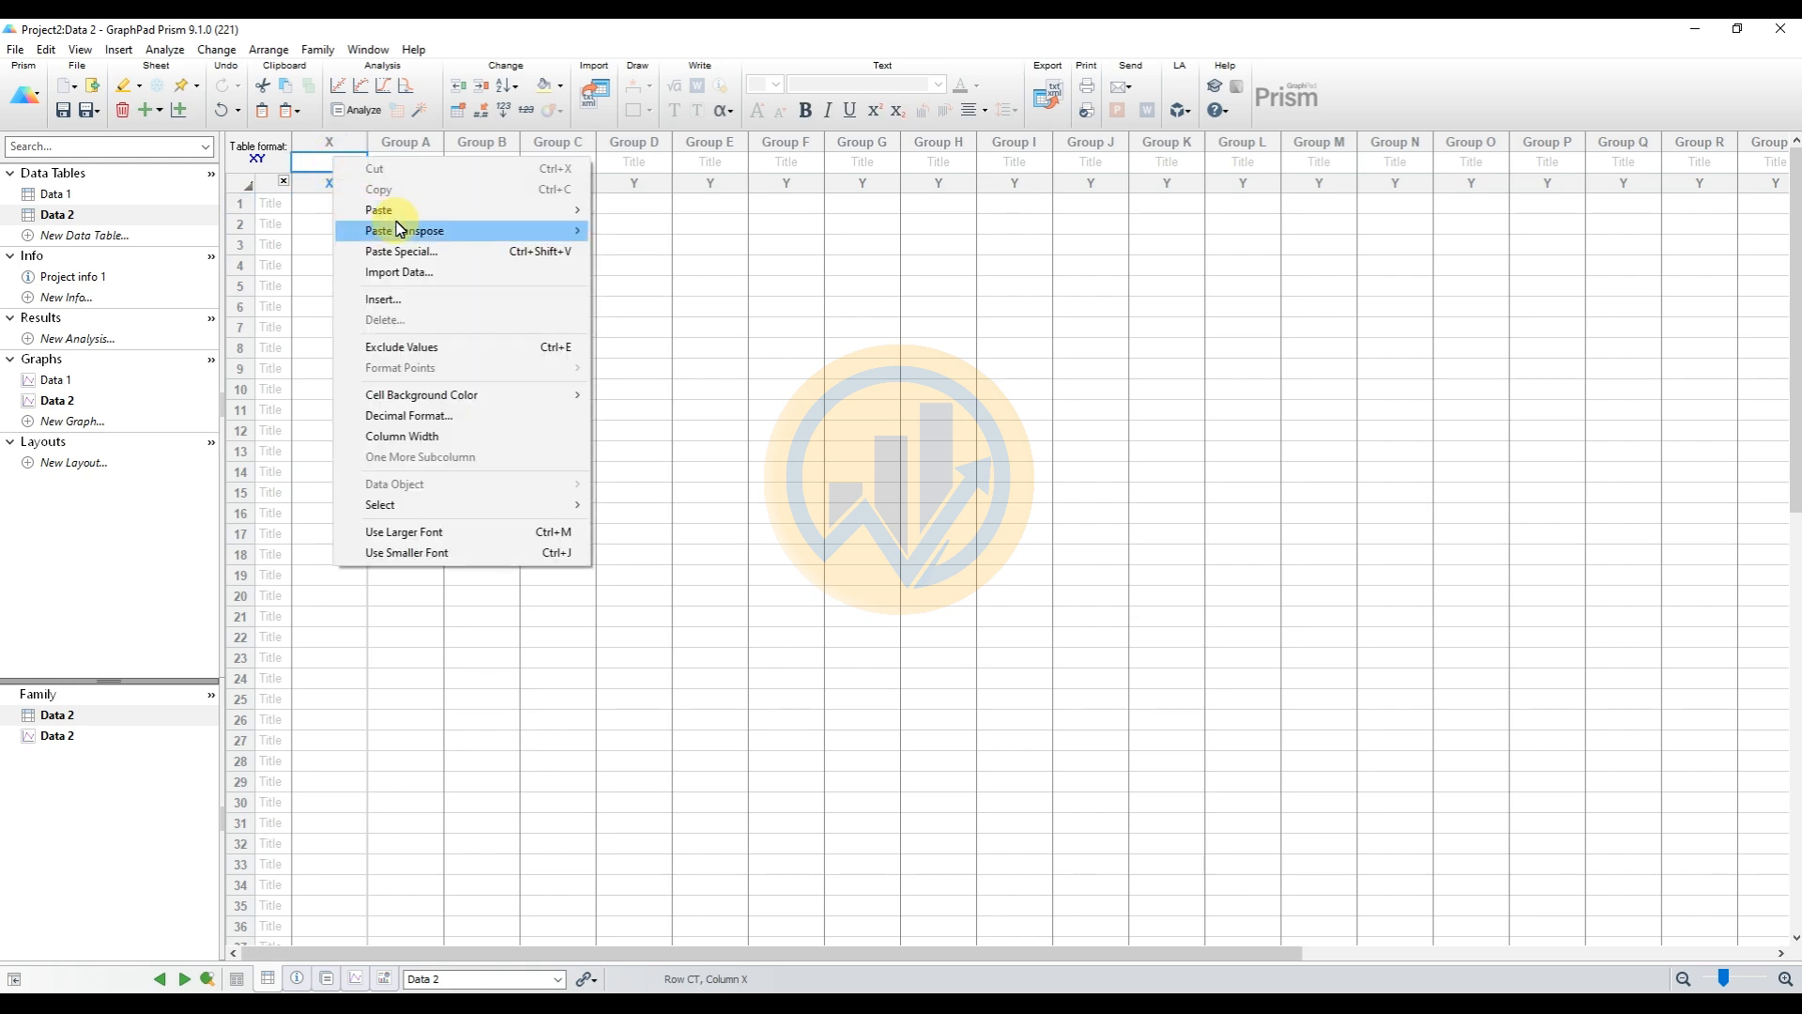
{"action": "mouse_move", "coordinate": [491, 209]}
{"action": "left_click", "coordinate": [623, 210]}
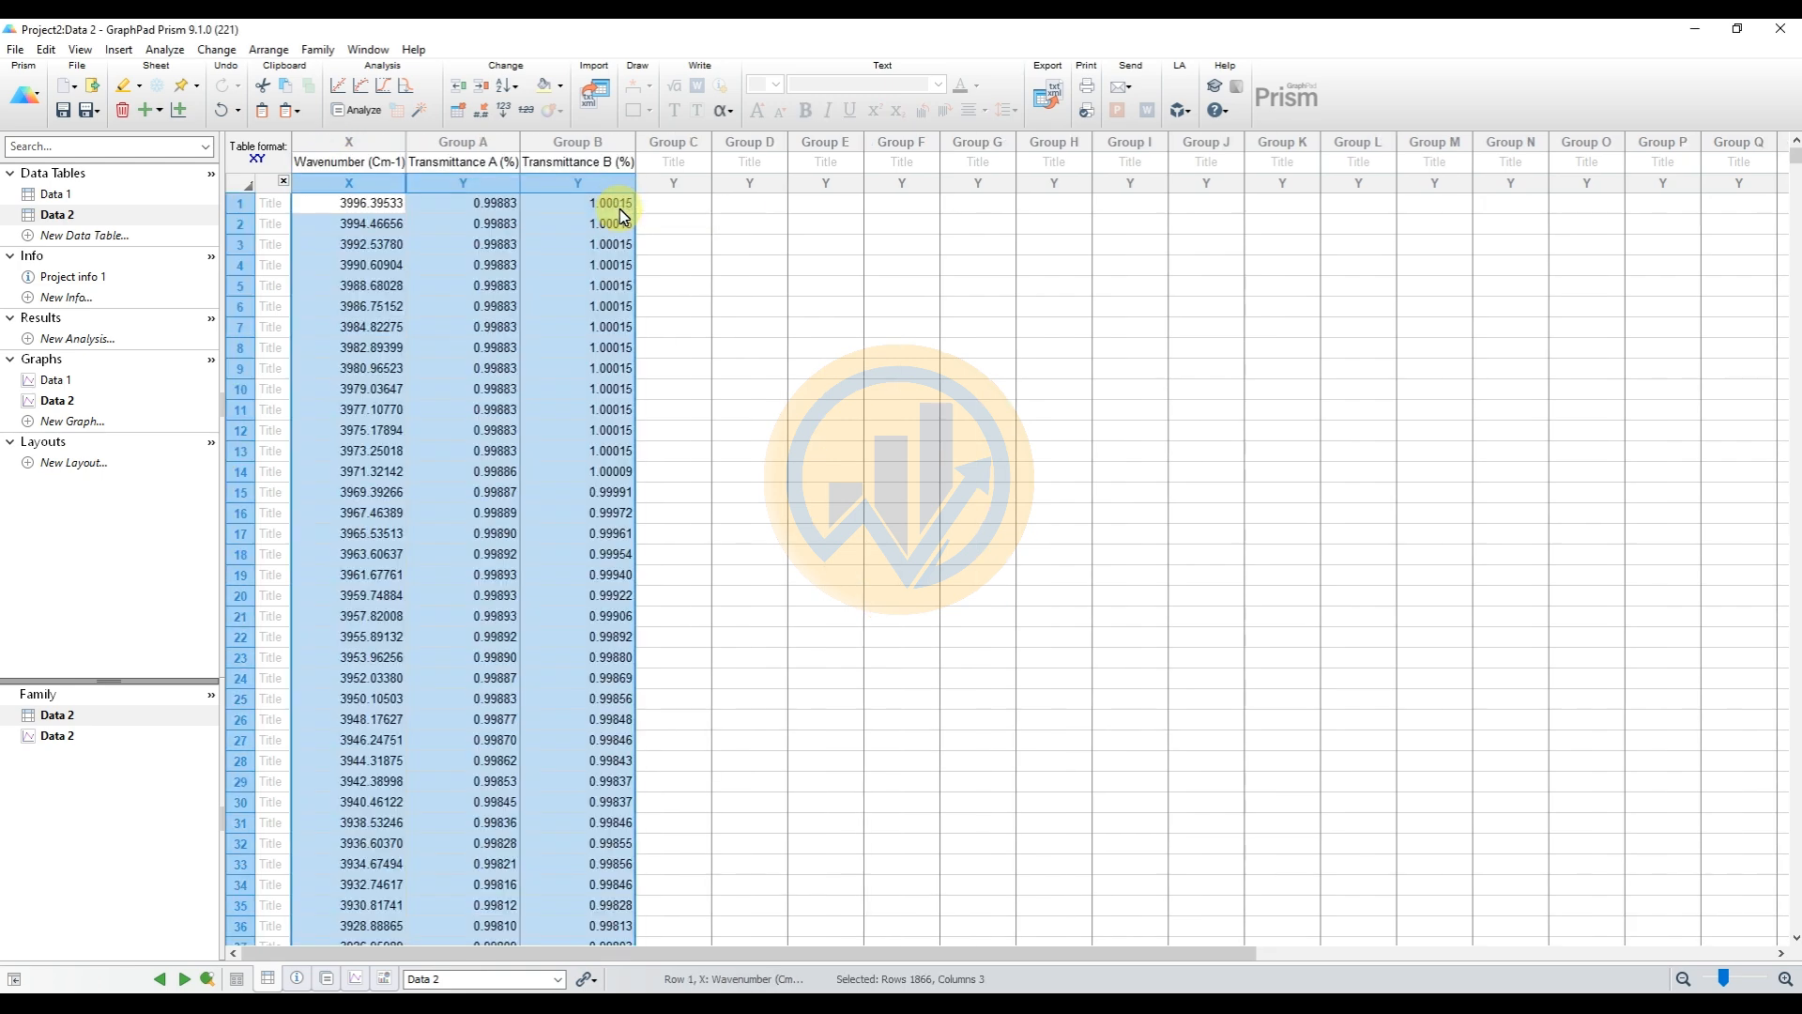
Delete the Transmittance A (%) column from the Data 2 table
{"action": "left_click", "coordinate": [483, 146]}
{"action": "right_click", "coordinate": [484, 145]}
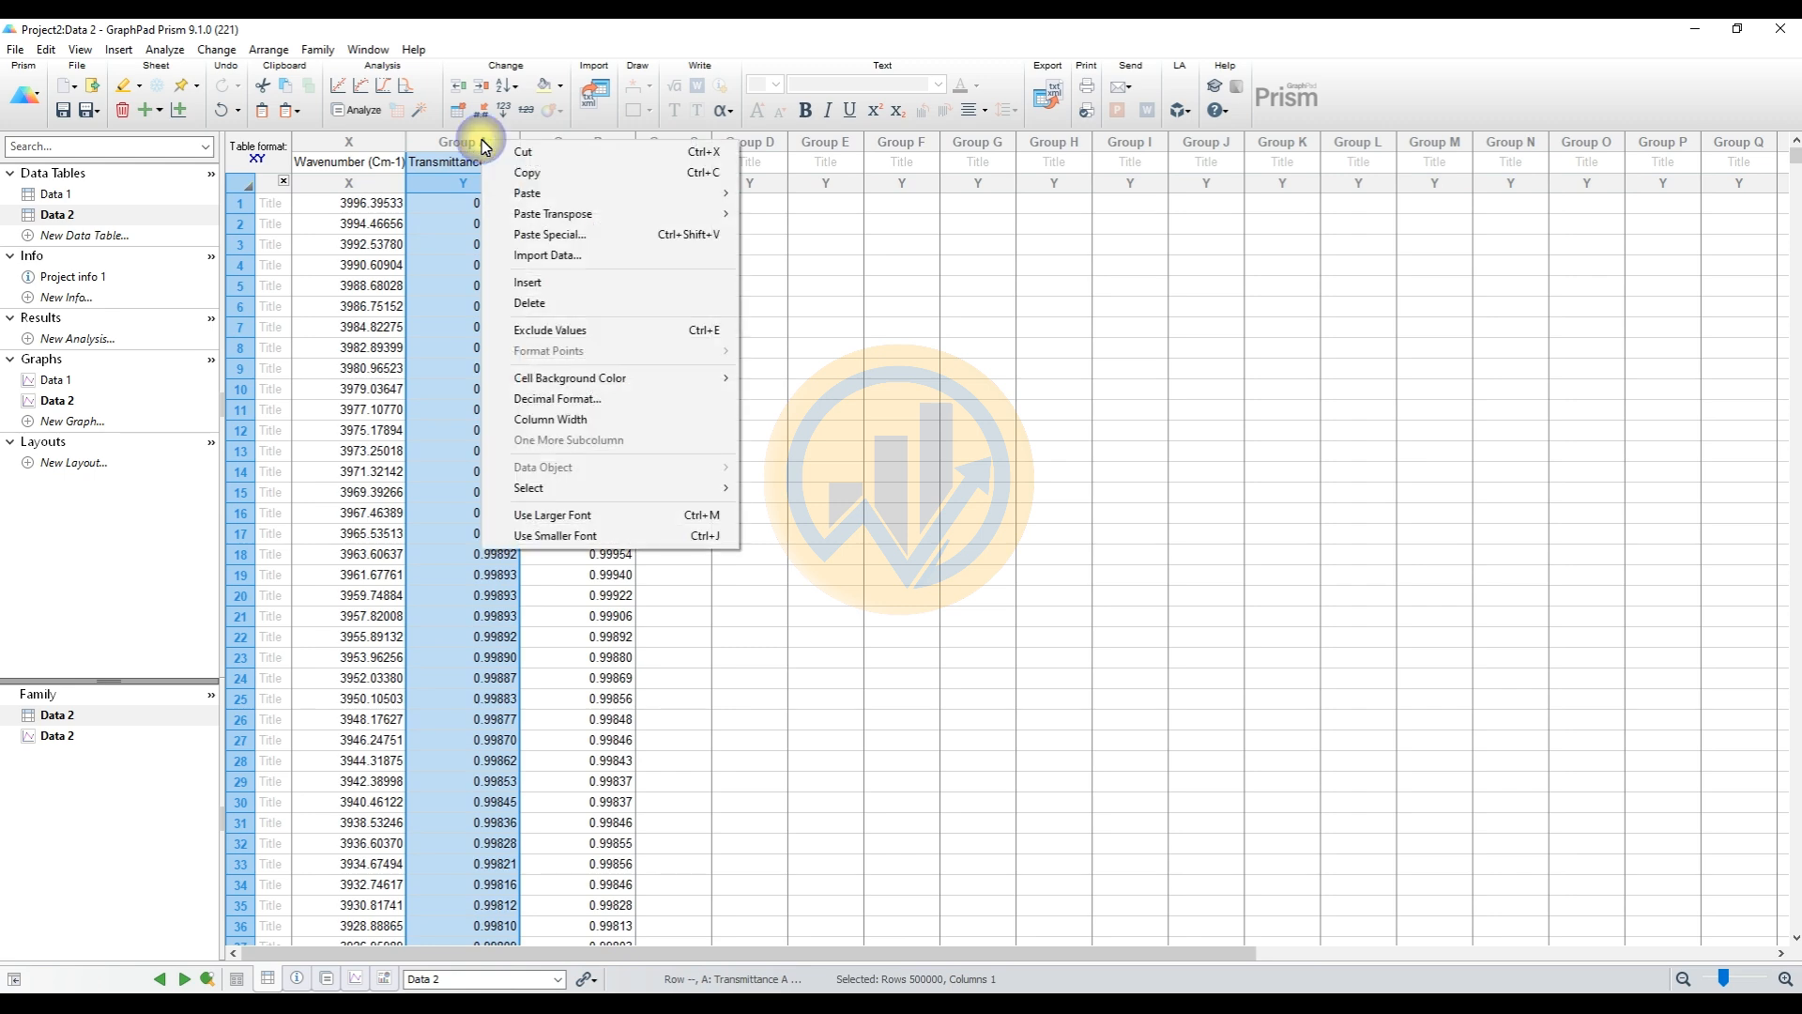
{"action": "left_click", "coordinate": [529, 303]}
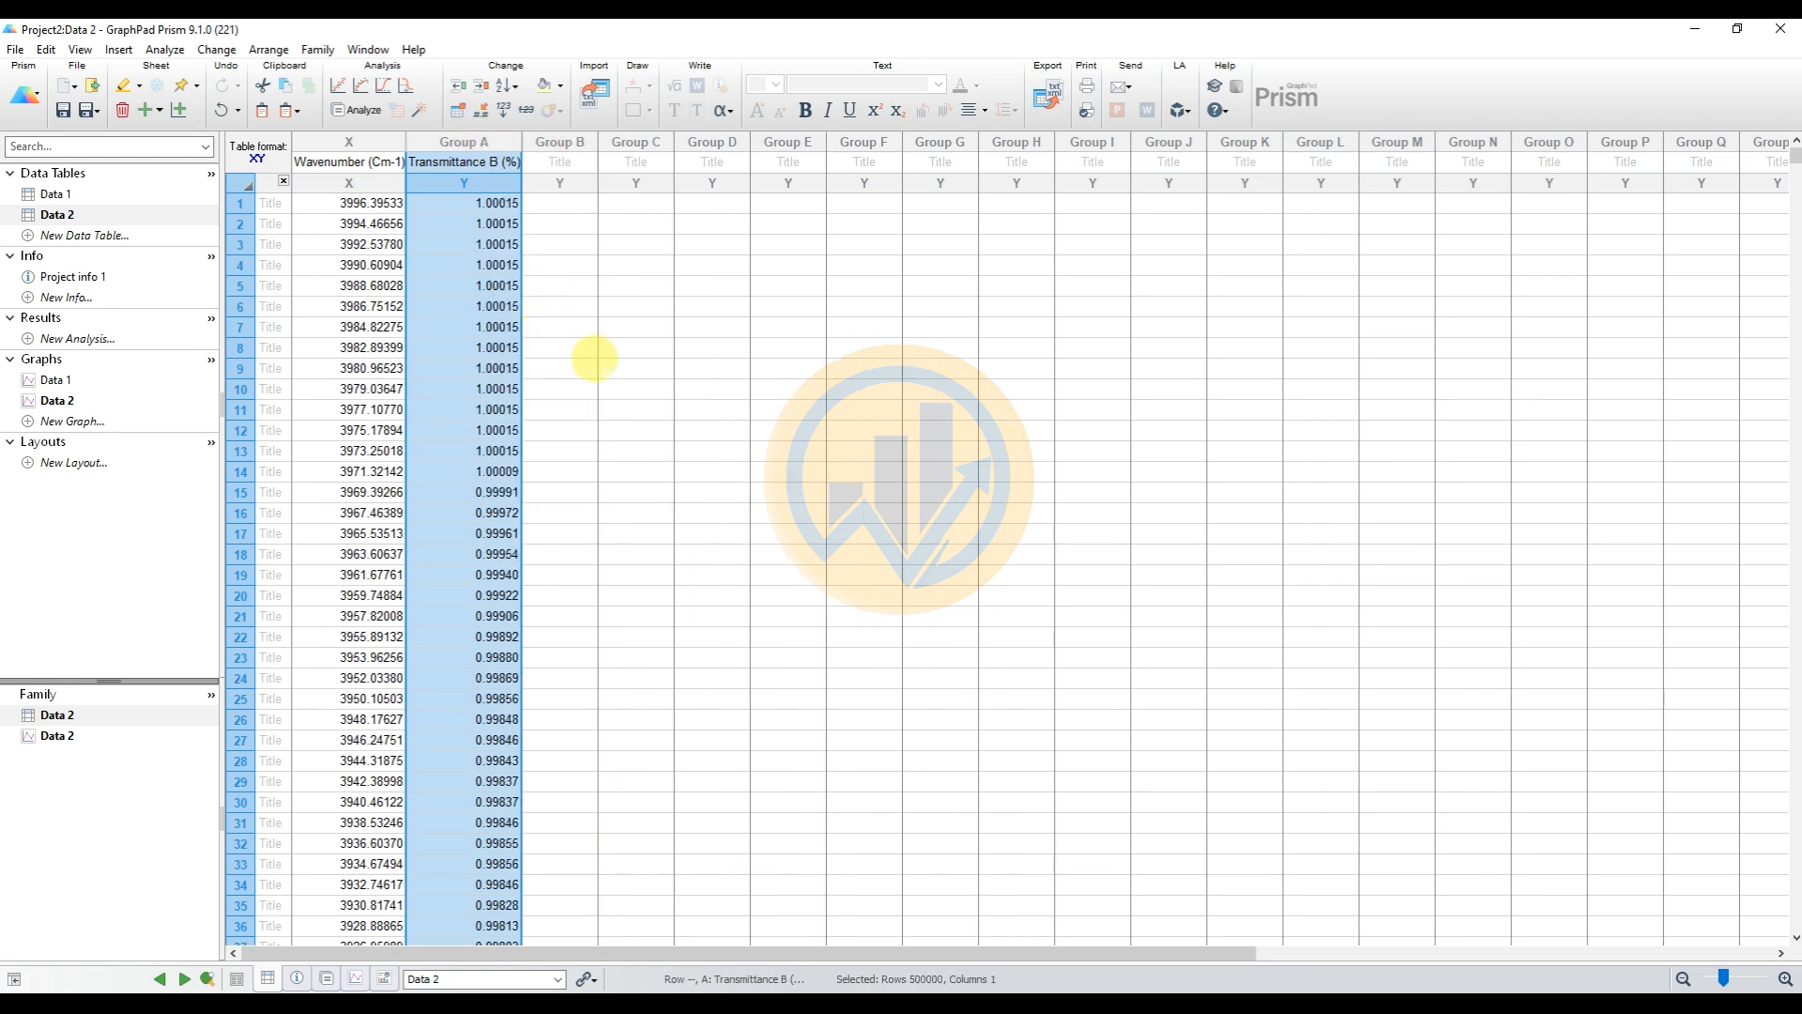
Check both data tables and set the Data 1 graph to the XY type with a connecting line only
{"action": "left_click", "coordinate": [56, 195]}
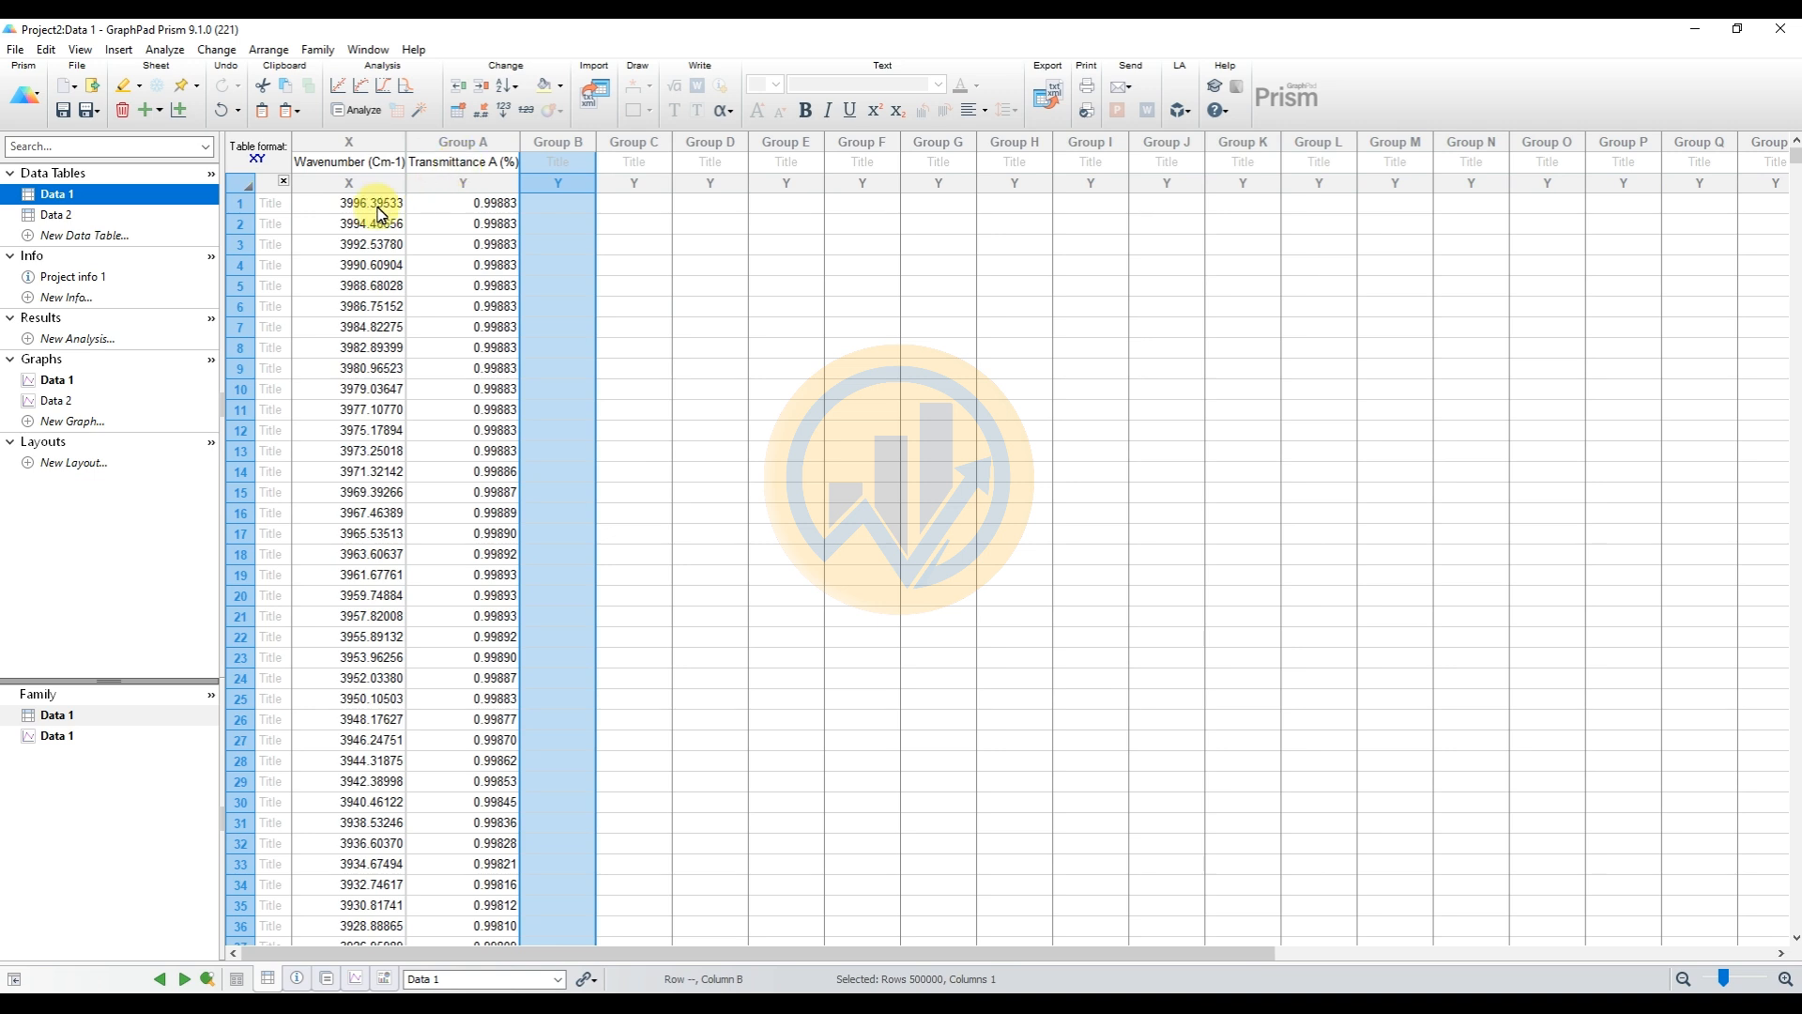
{"action": "left_click", "coordinate": [77, 217]}
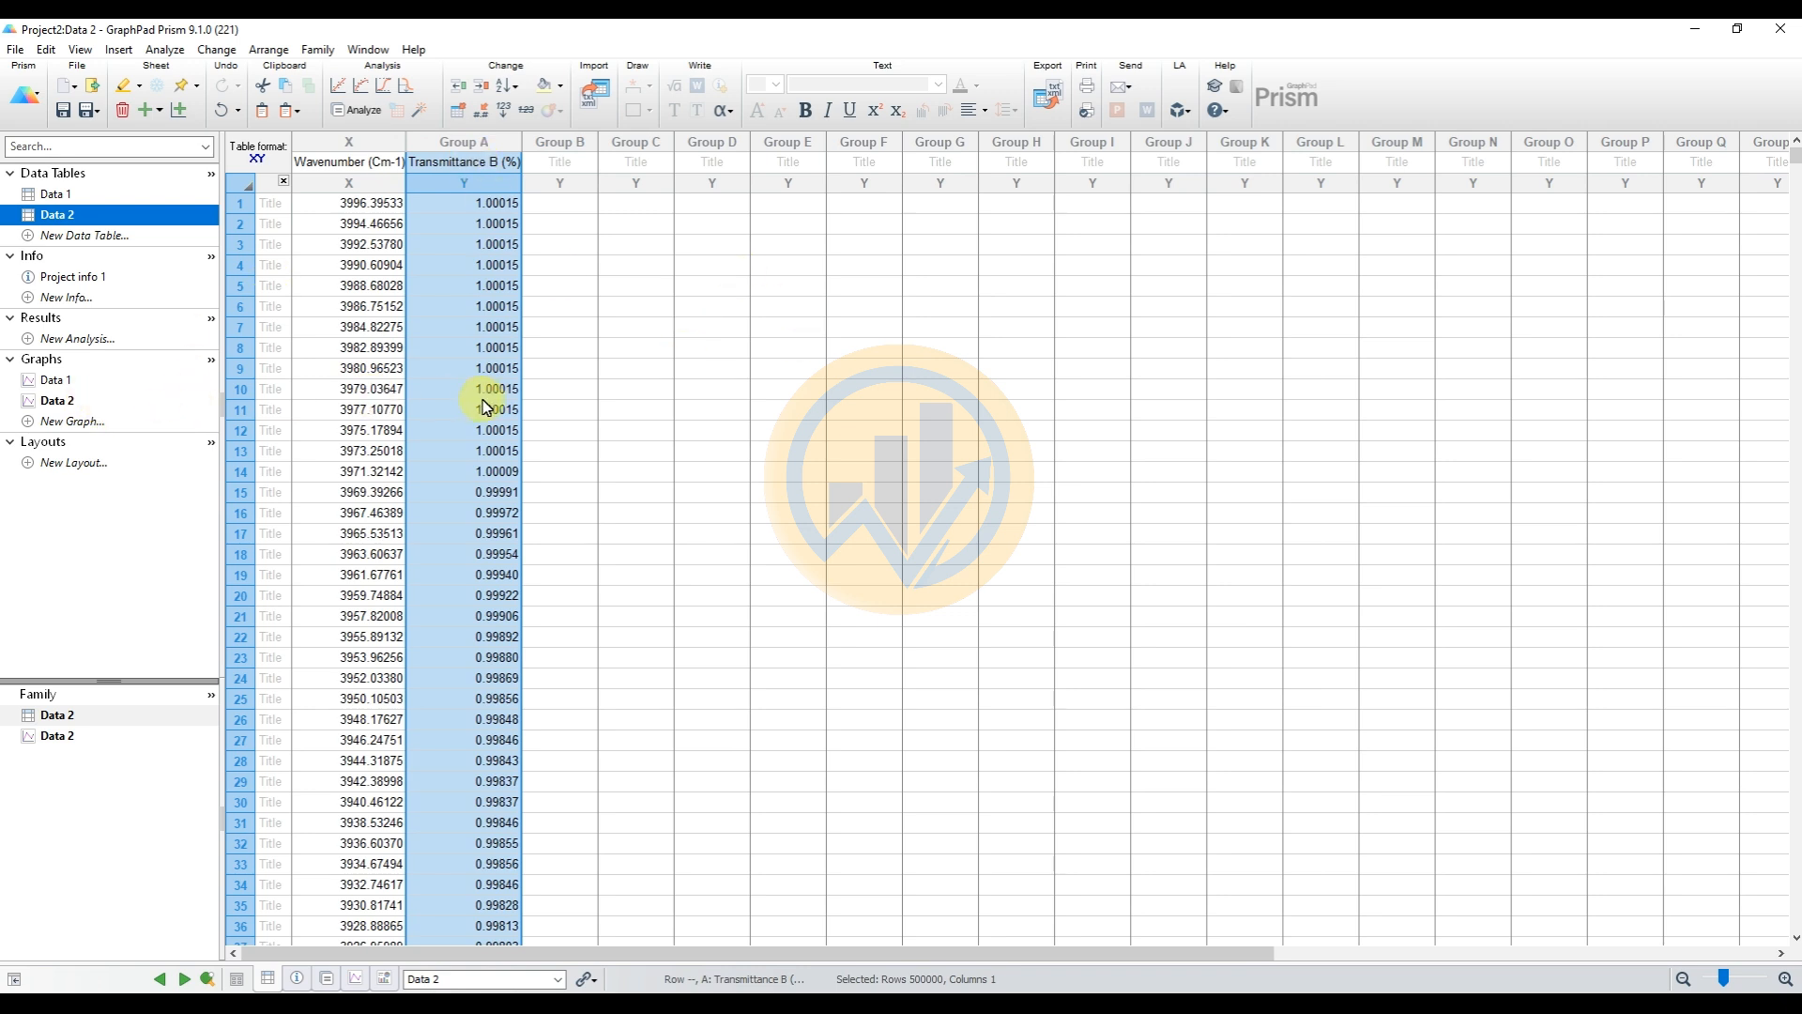
{"action": "left_click", "coordinate": [60, 197]}
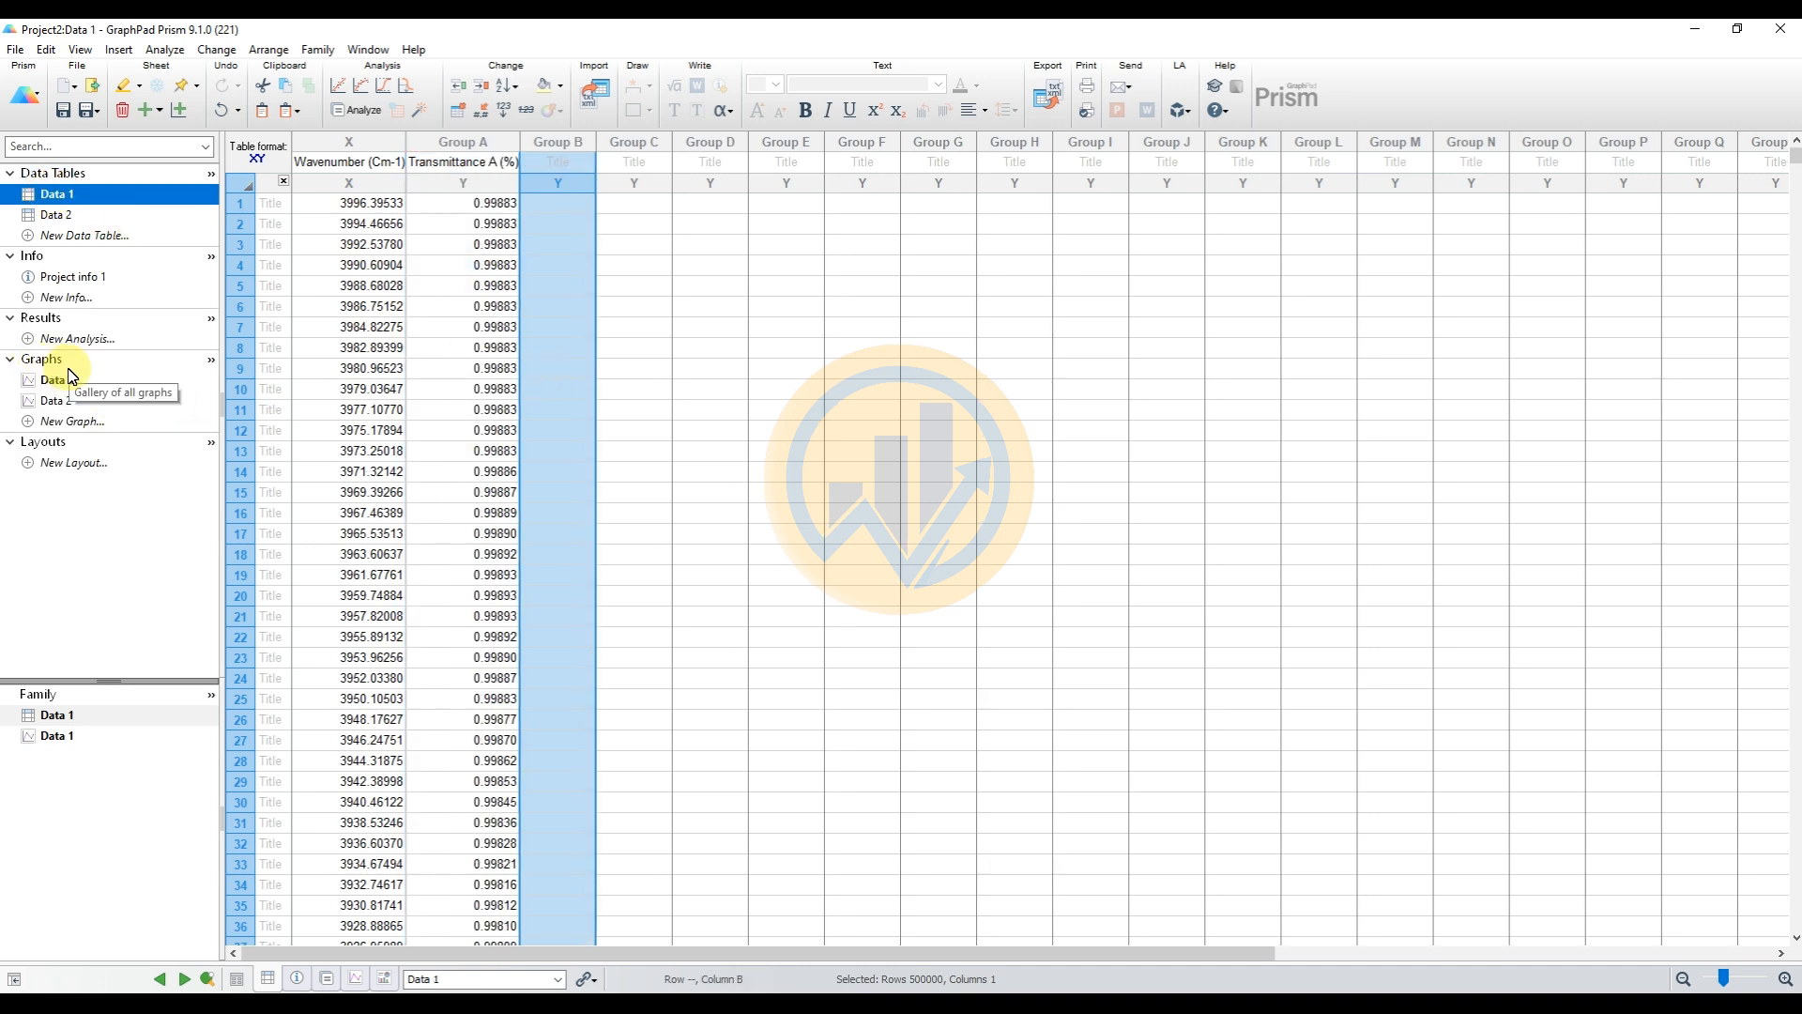
{"action": "left_click", "coordinate": [67, 379]}
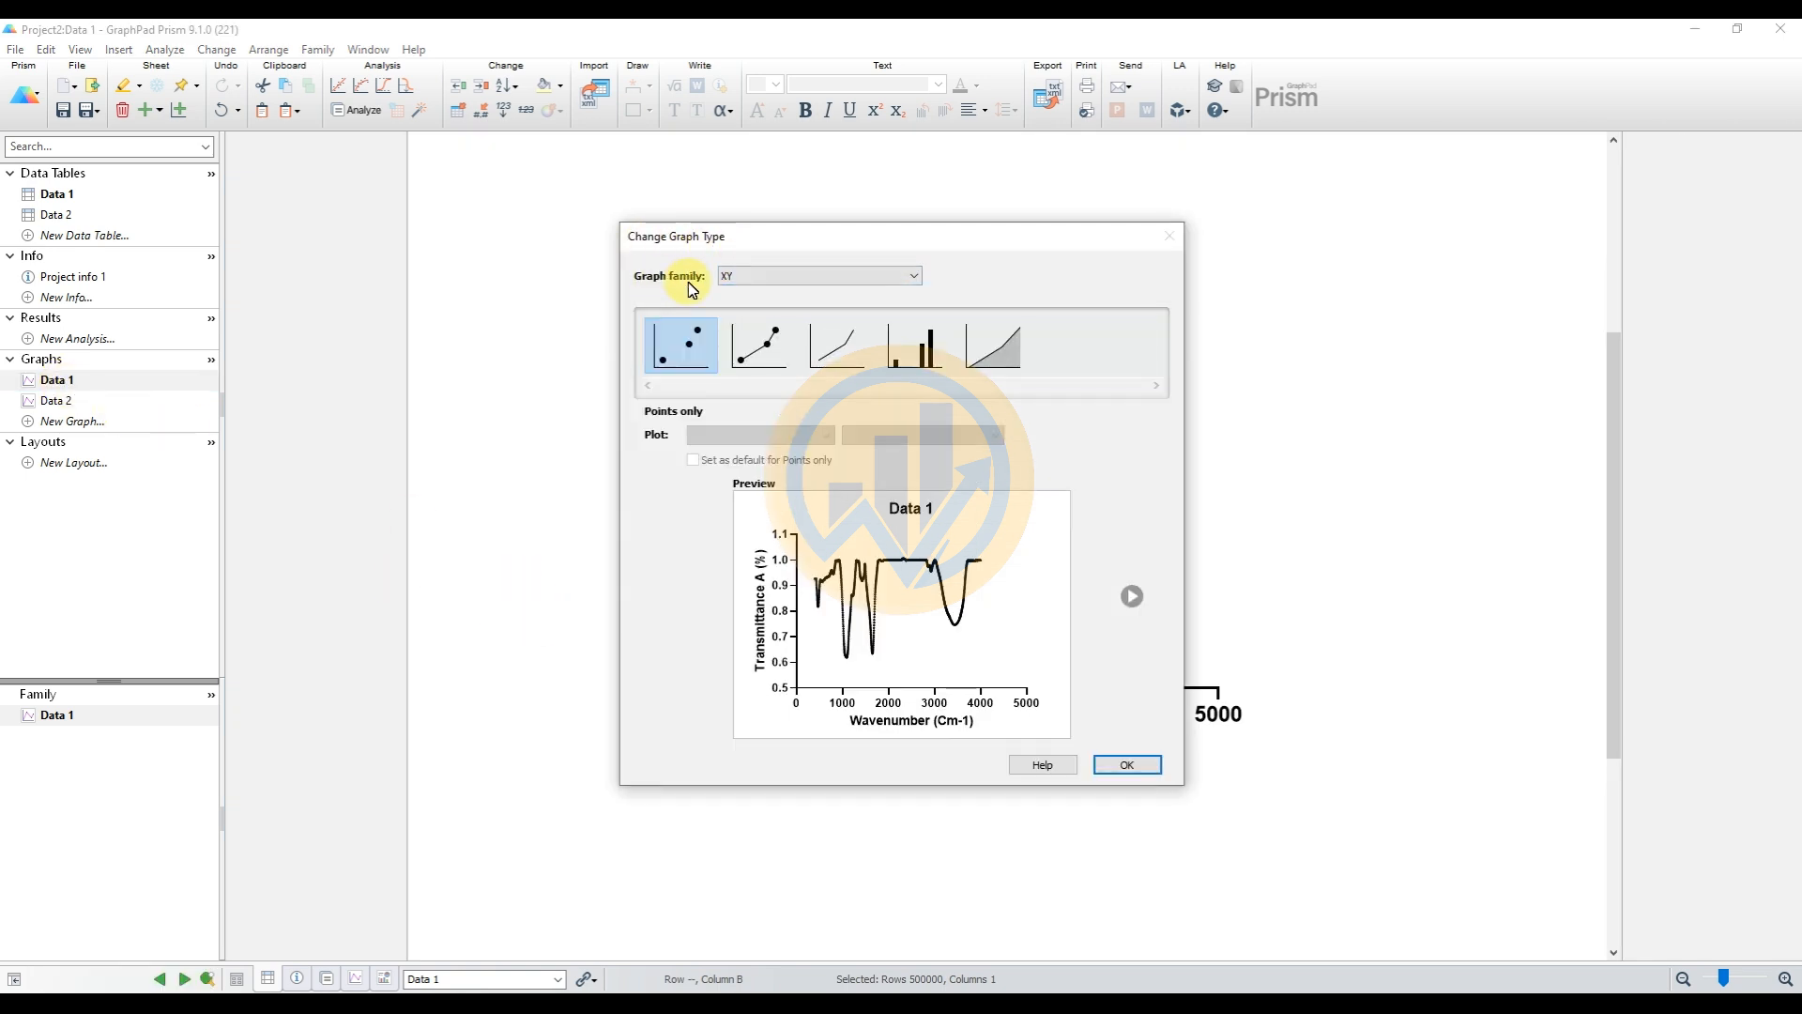
{"action": "left_click", "coordinate": [820, 348]}
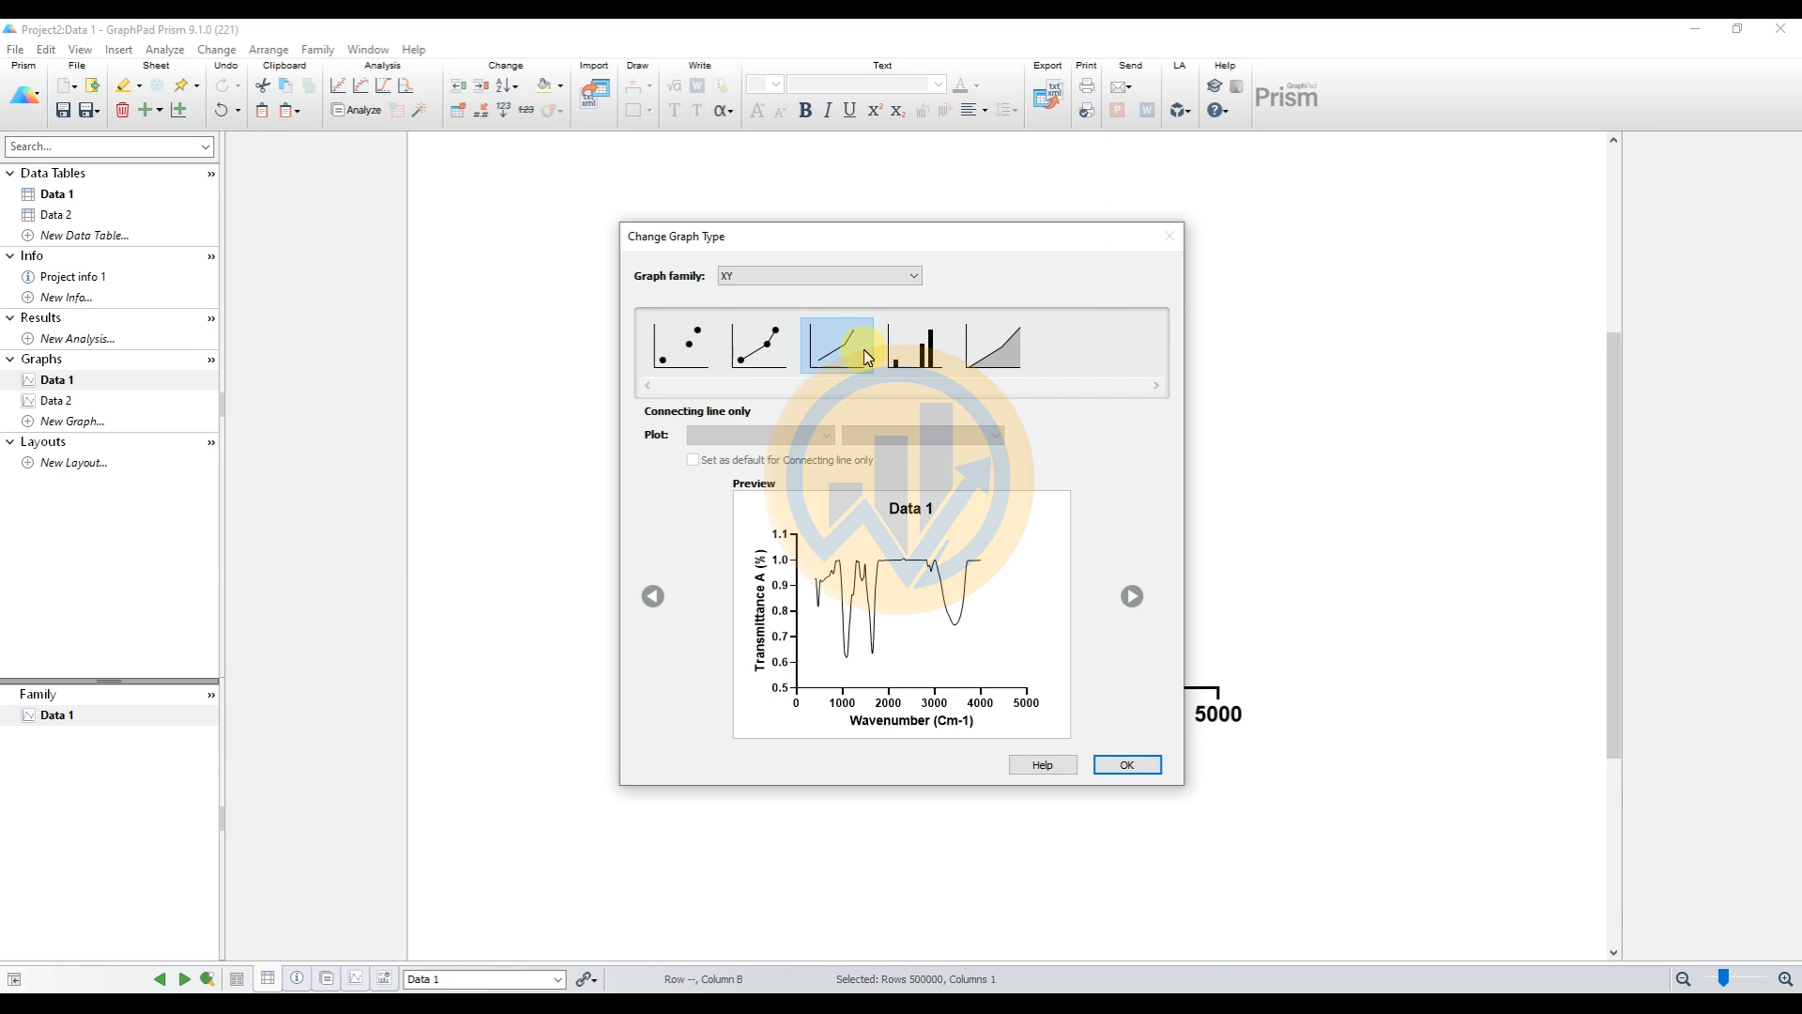
{"action": "left_click", "coordinate": [1129, 766]}
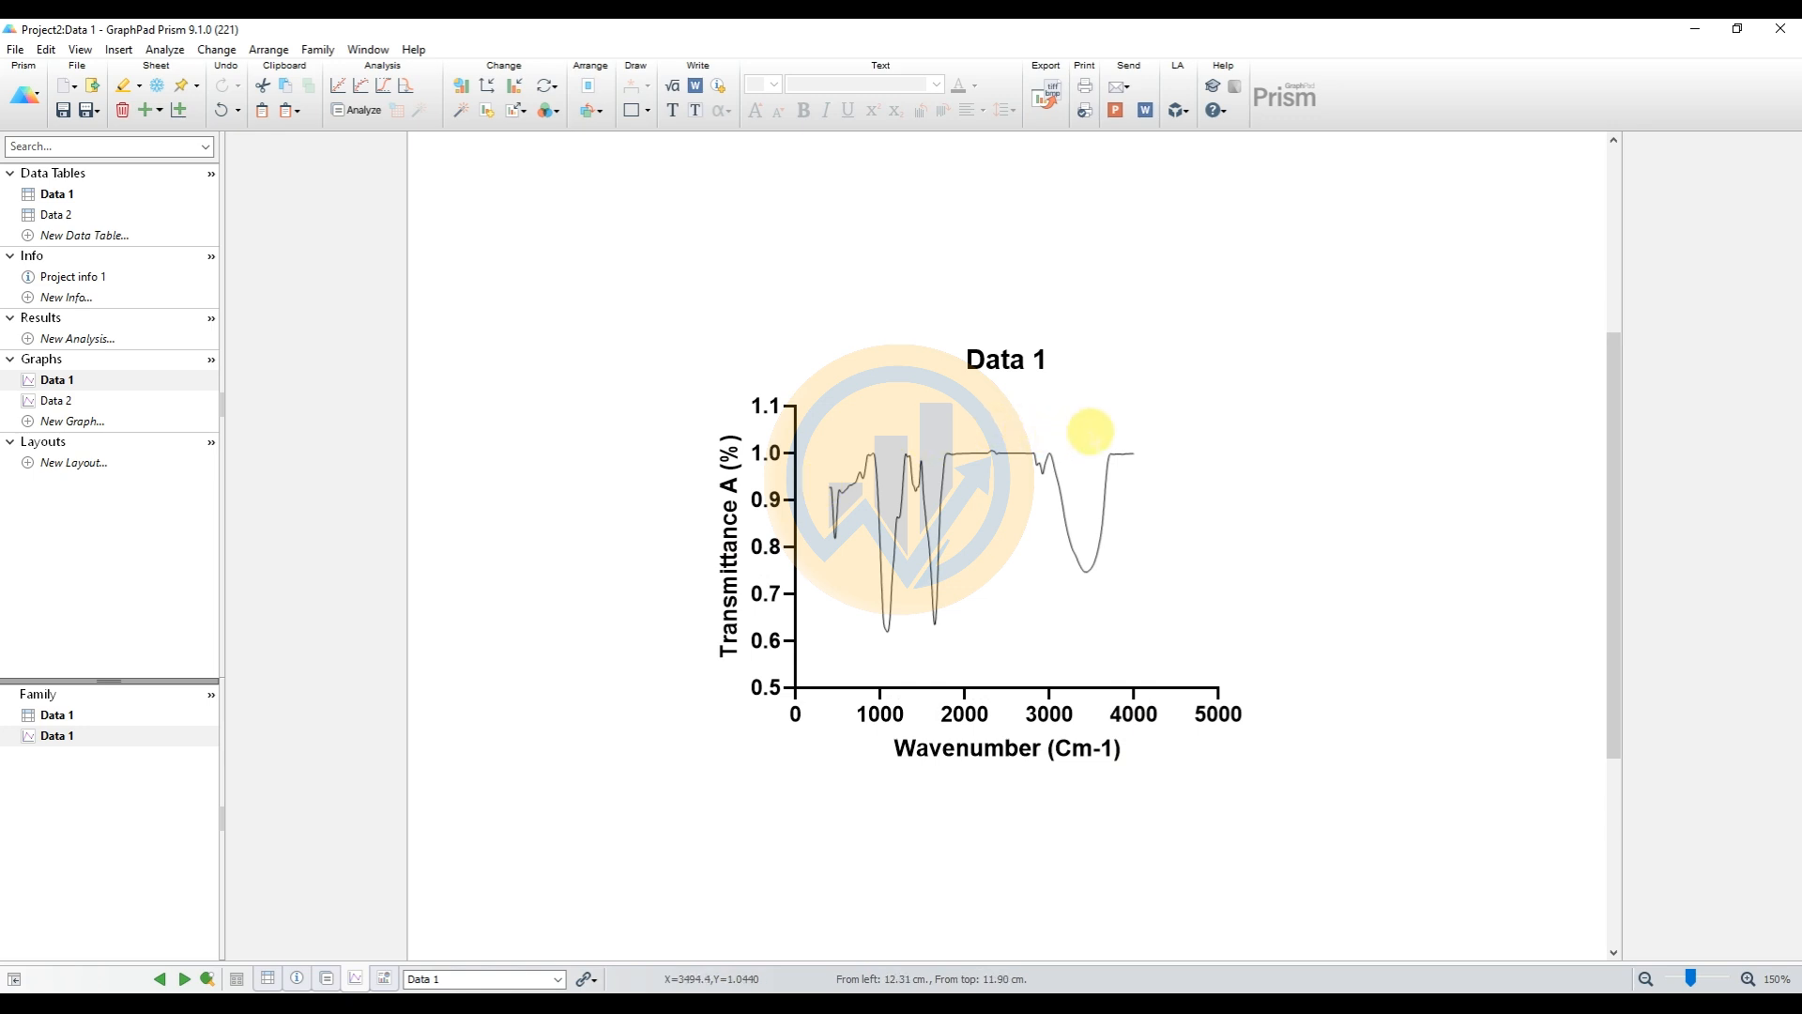
Set the Data 2 graph to the XY type with a connecting line only
{"action": "double_click", "coordinate": [58, 406]}
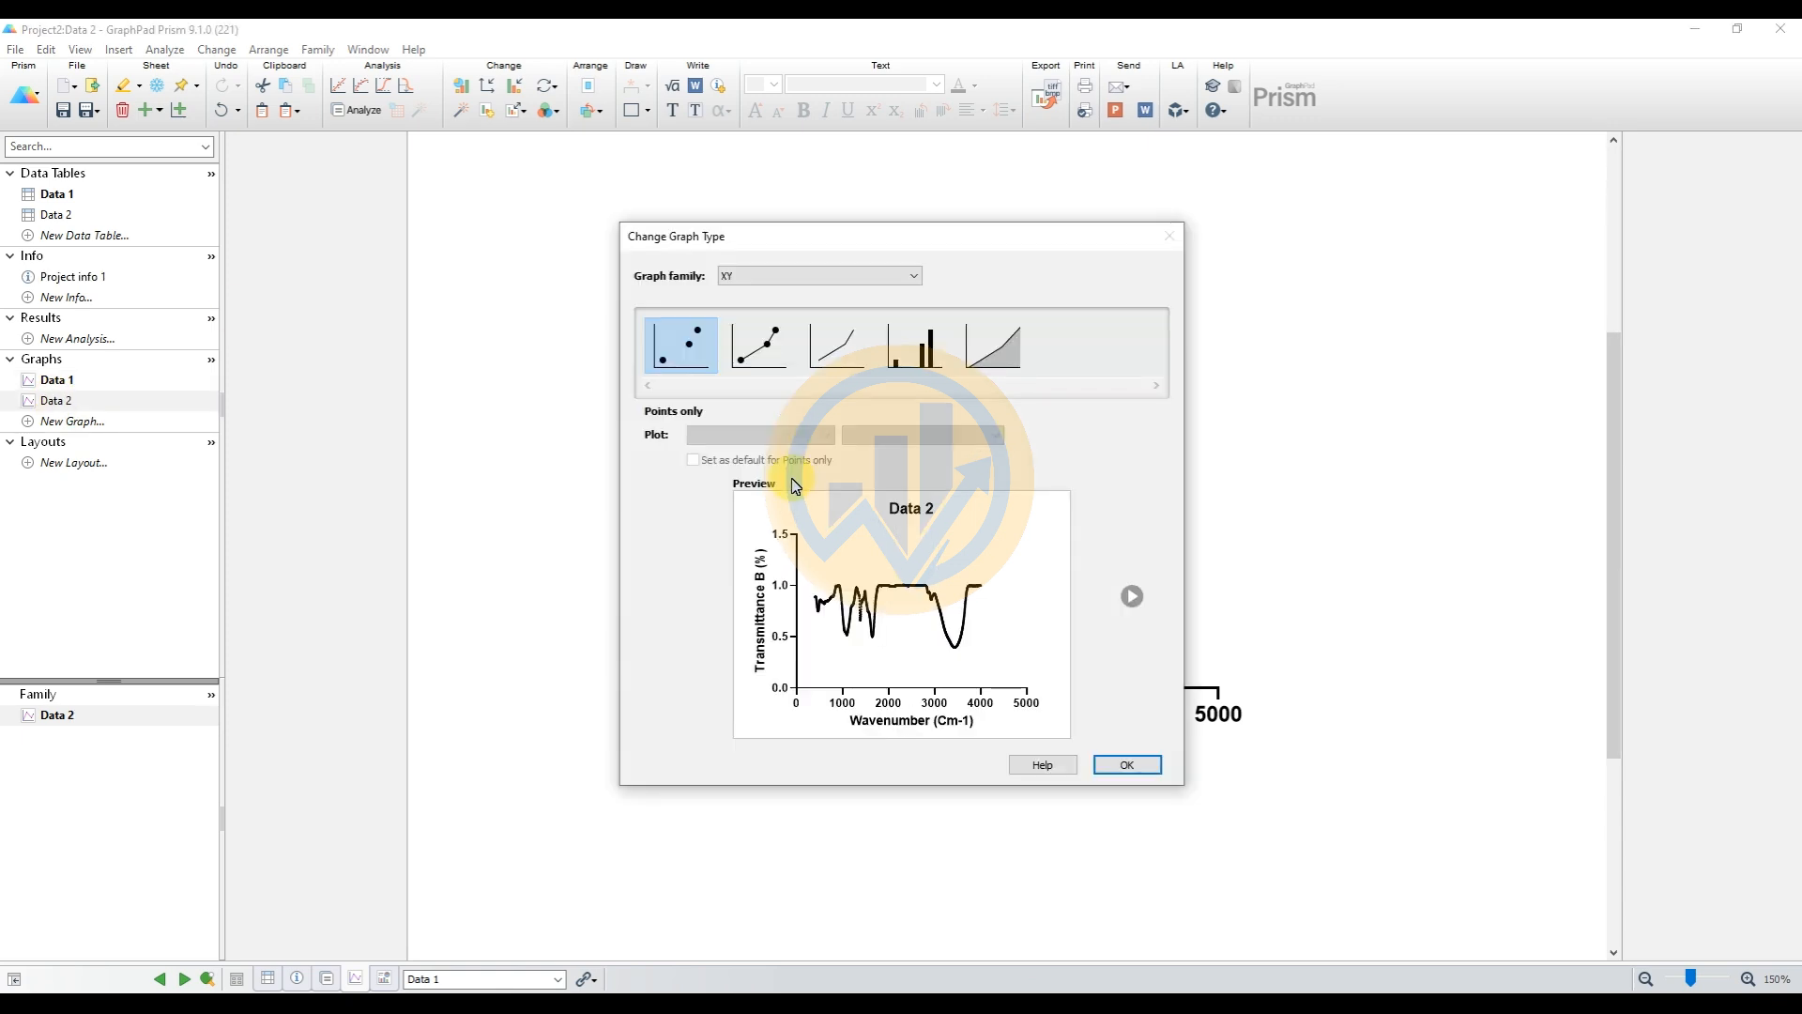
{"action": "left_click", "coordinate": [820, 352]}
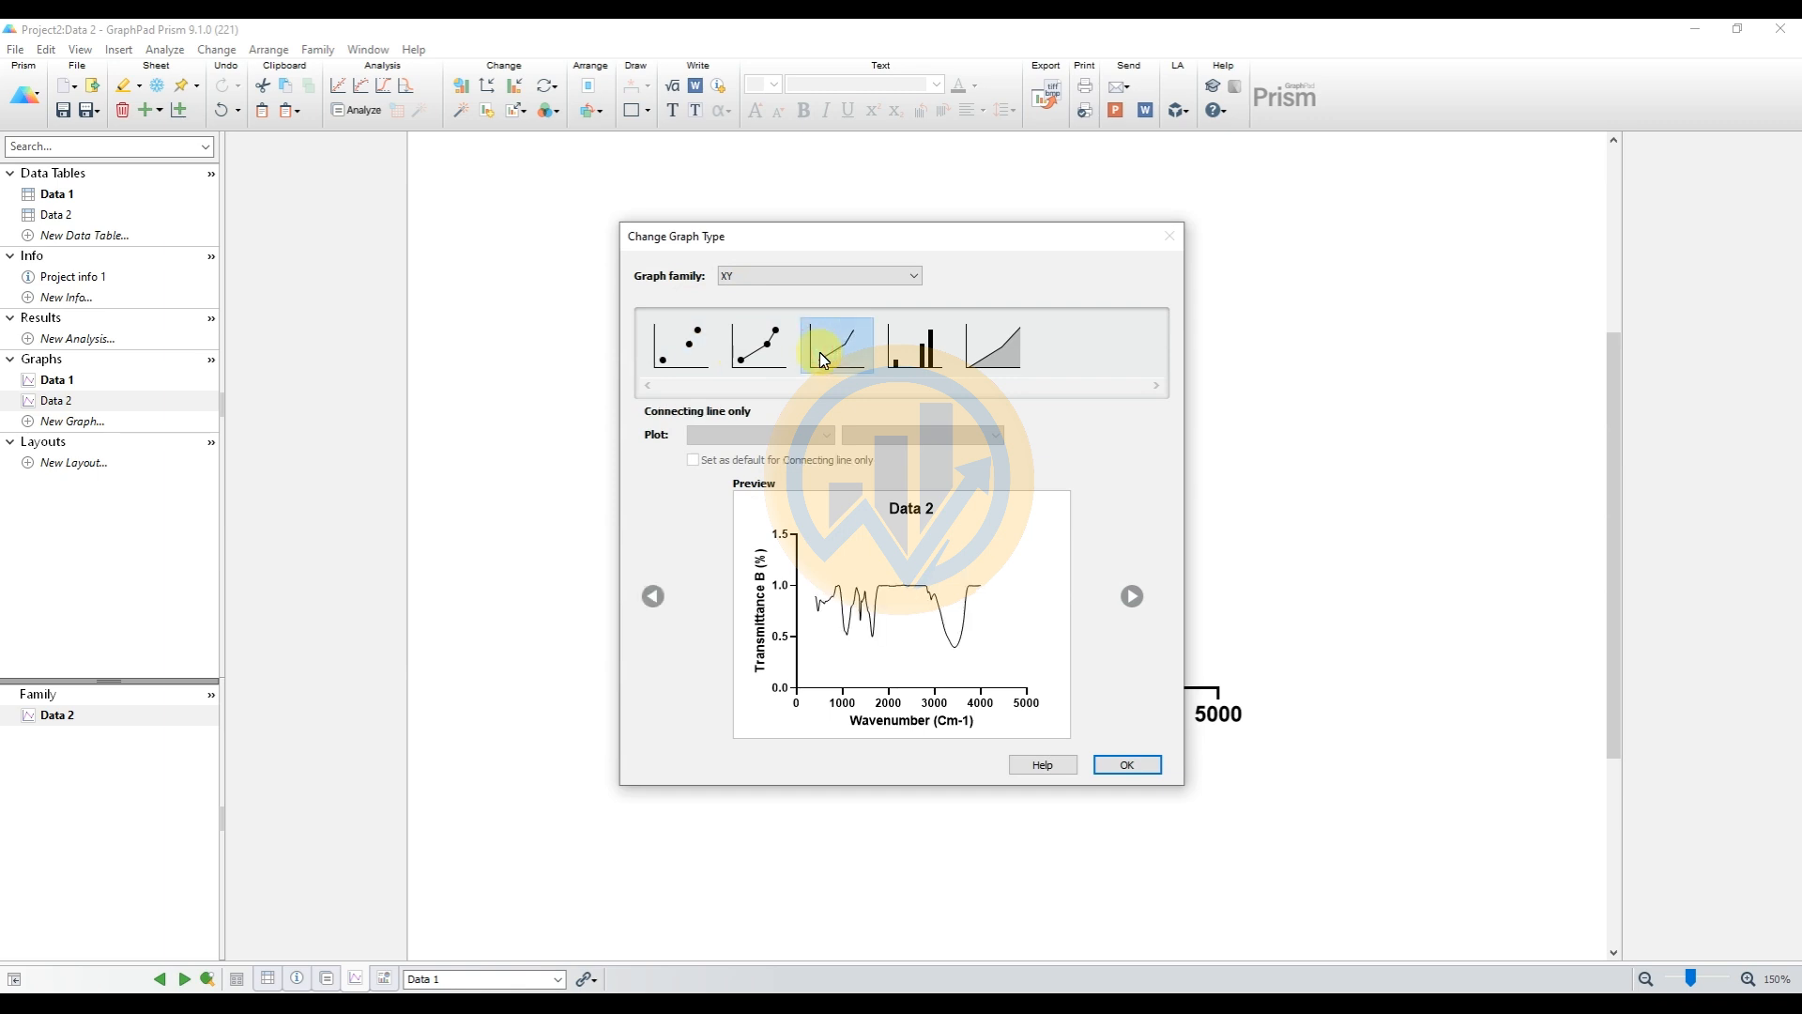
{"action": "left_click", "coordinate": [1137, 766]}
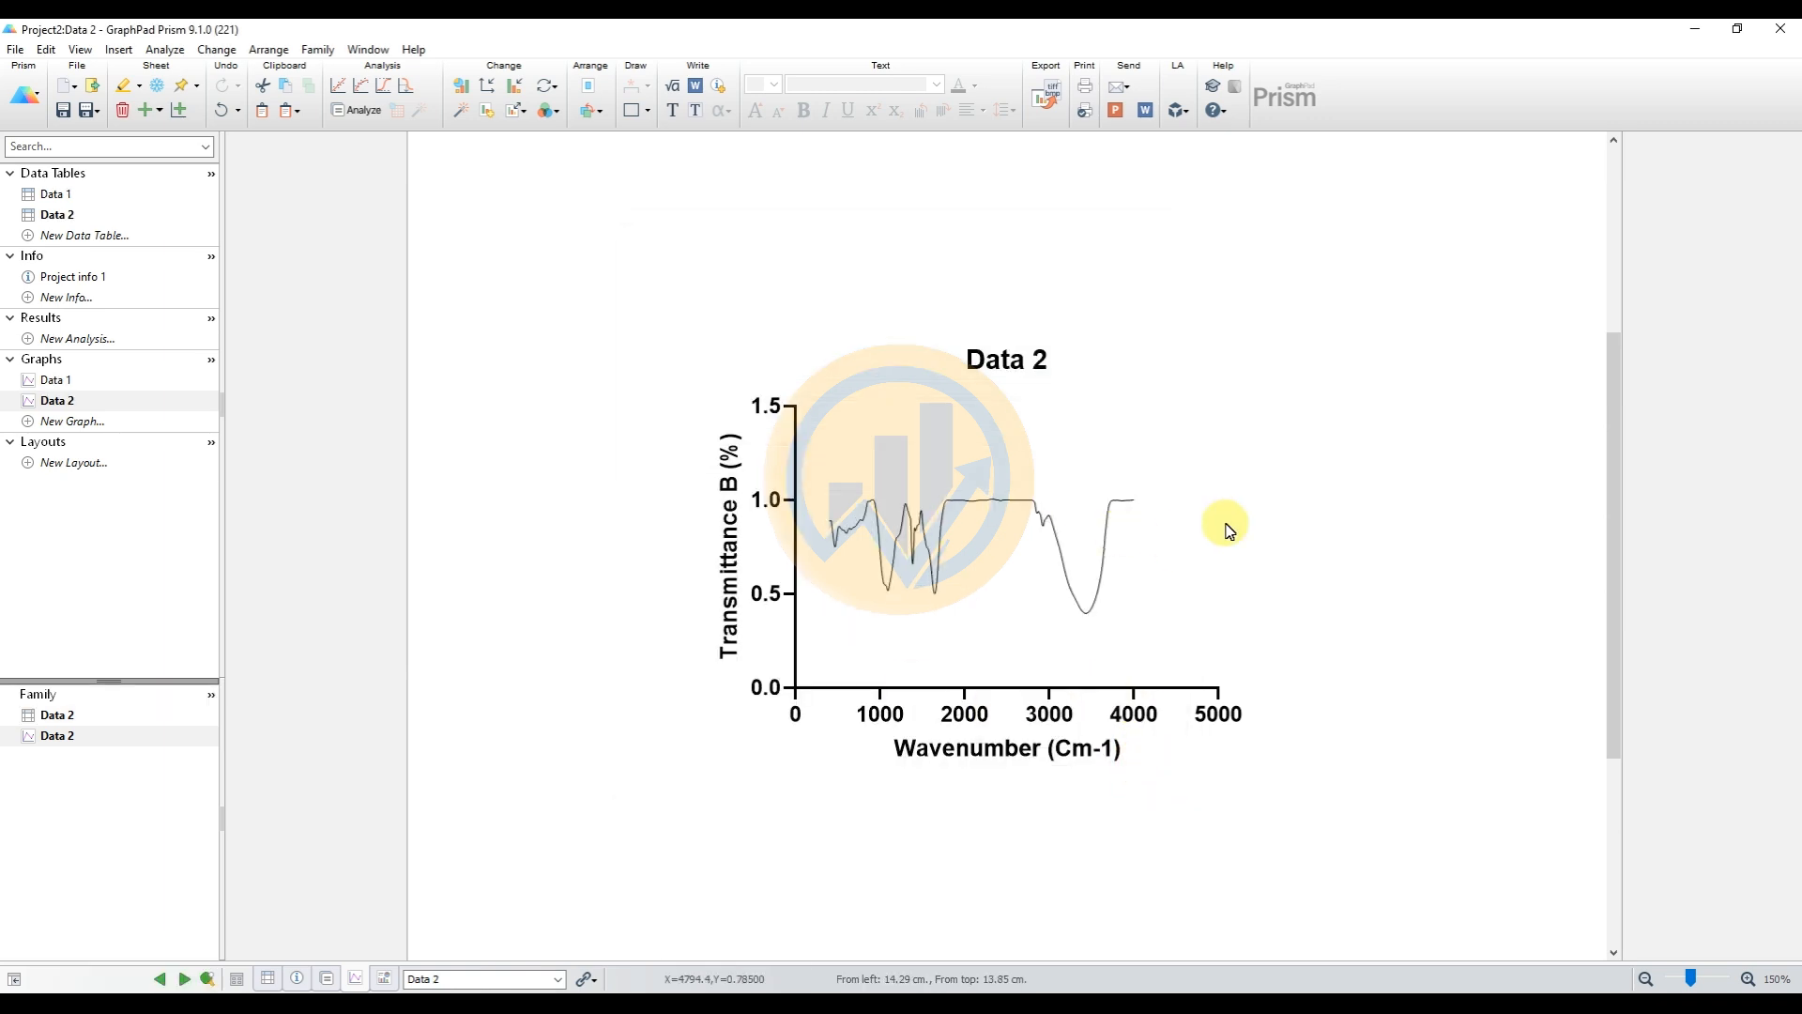
Create a new portrait layout with the standard single-graph arrangement and placeholders only
{"action": "left_click", "coordinate": [70, 381]}
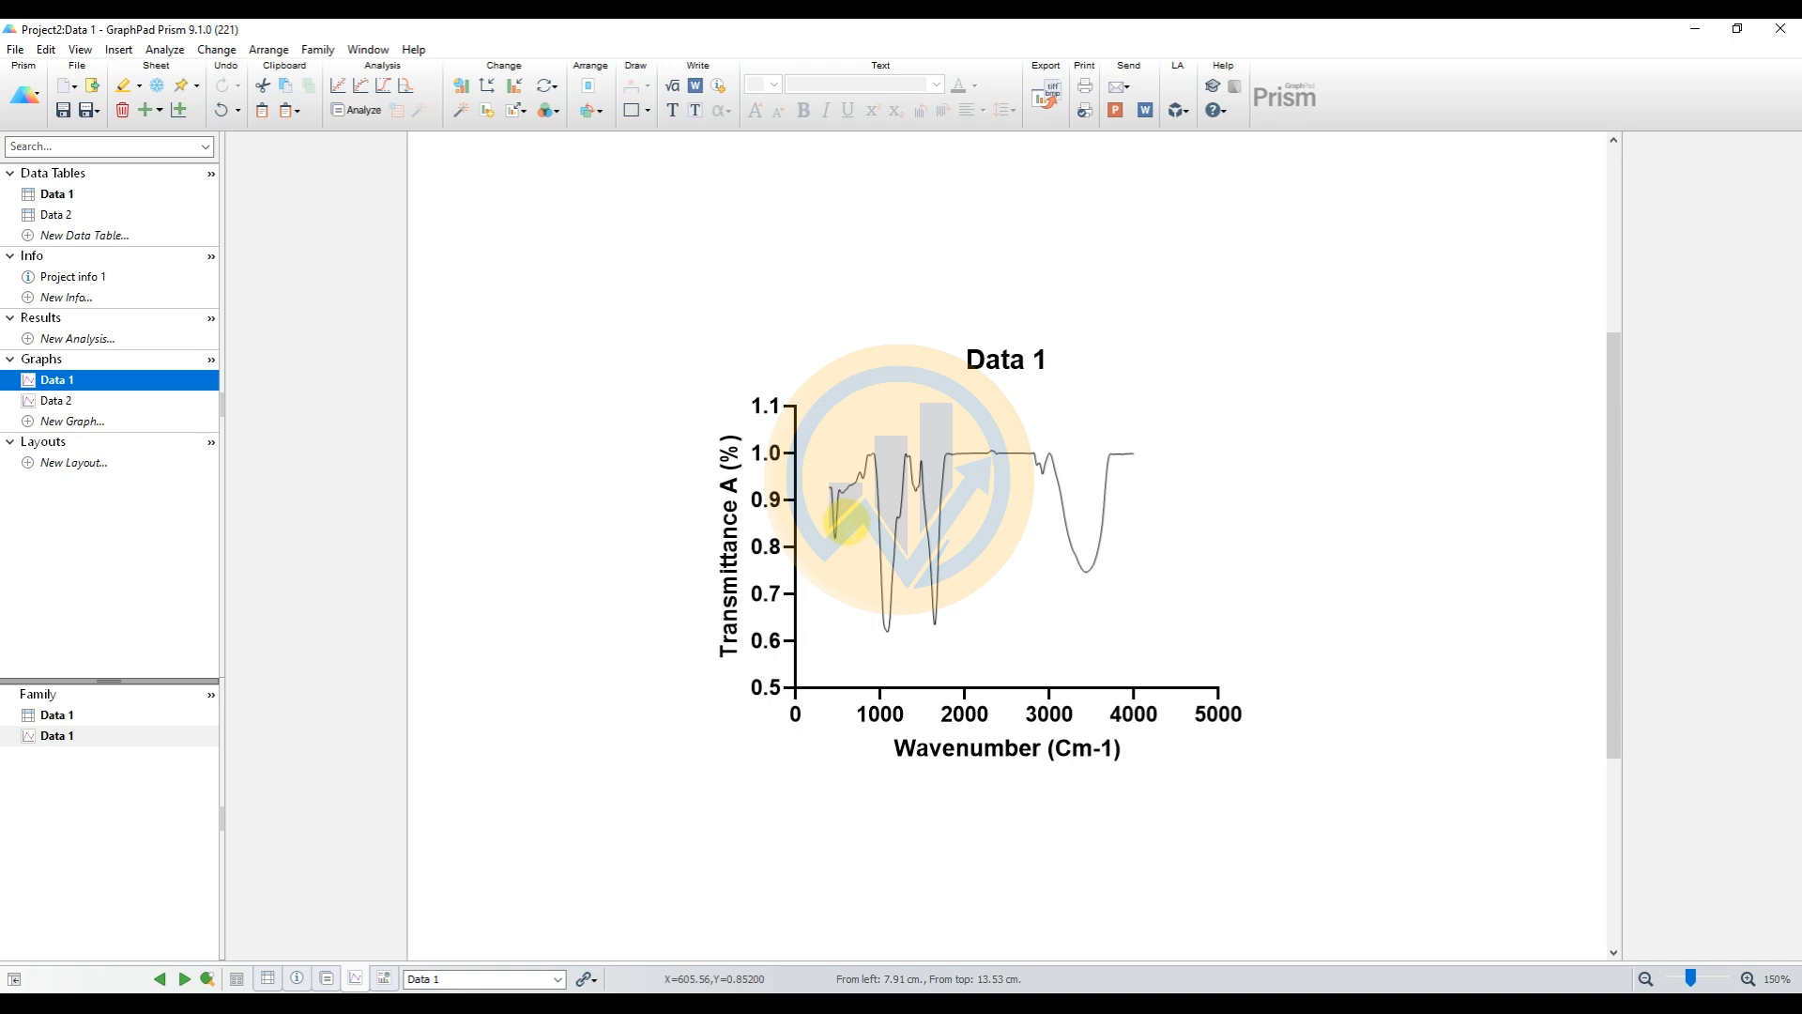
{"action": "left_click", "coordinate": [68, 471]}
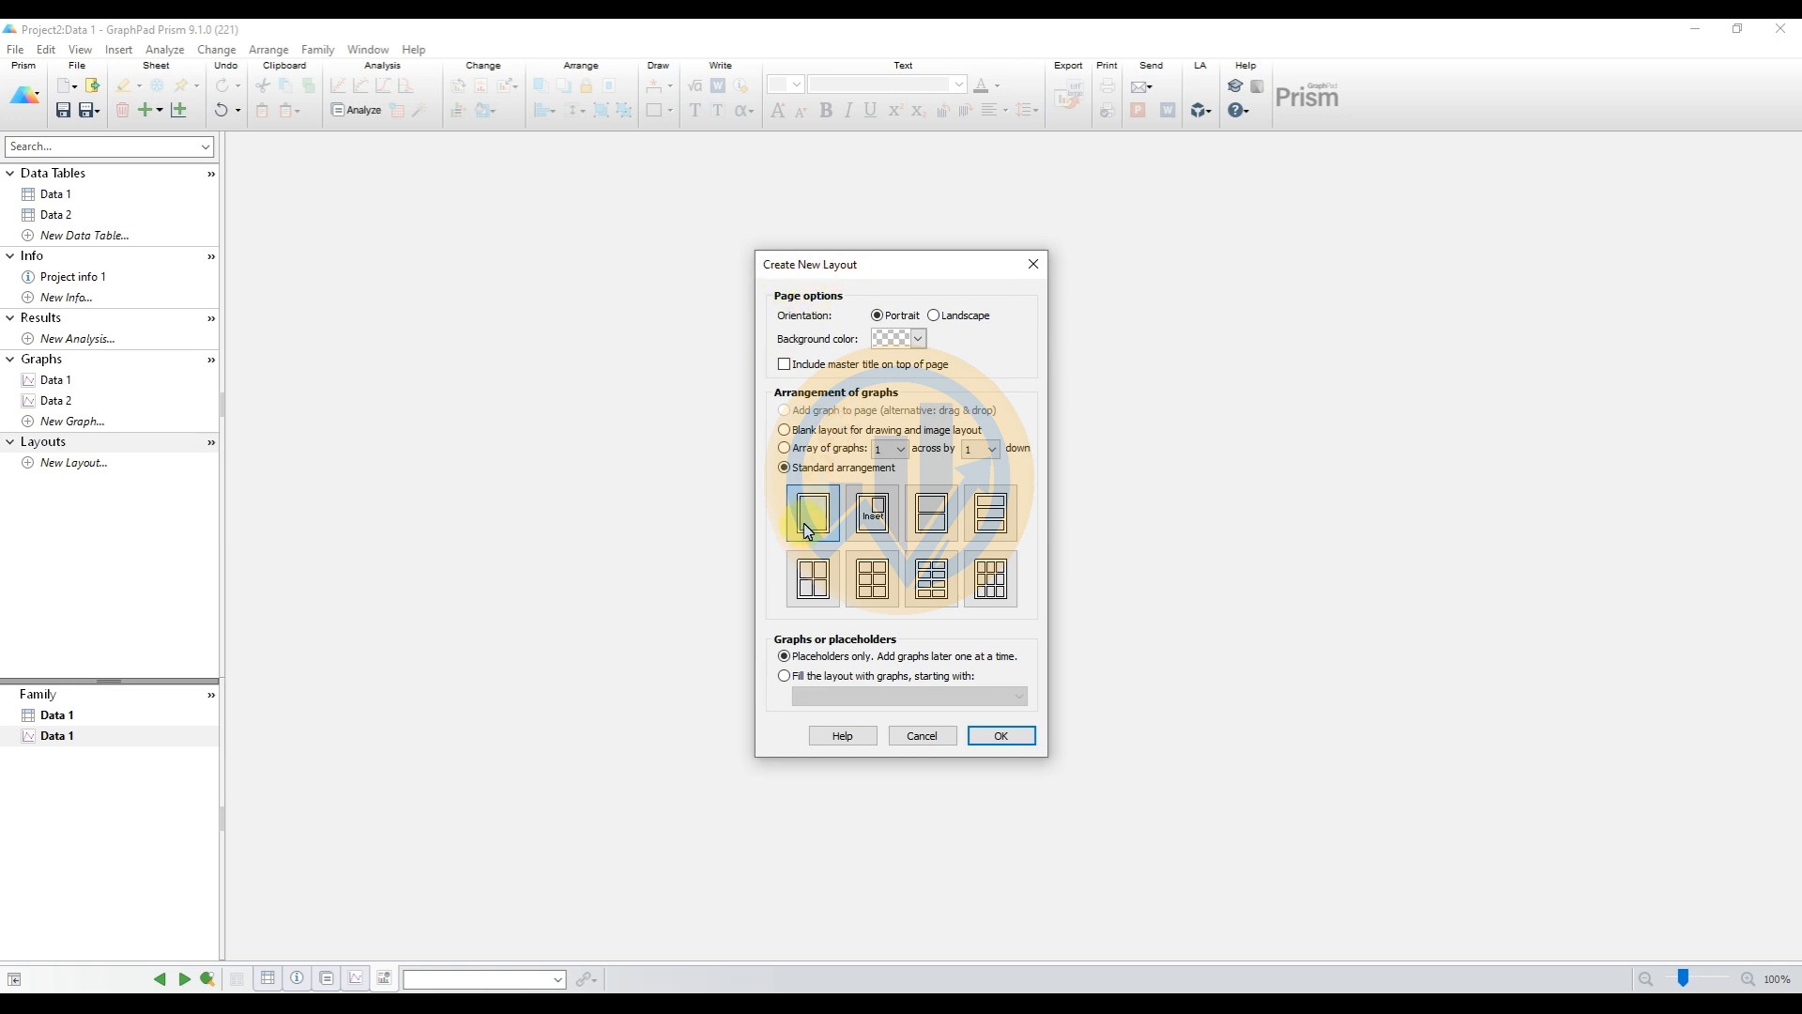
{"action": "left_click", "coordinate": [1001, 741]}
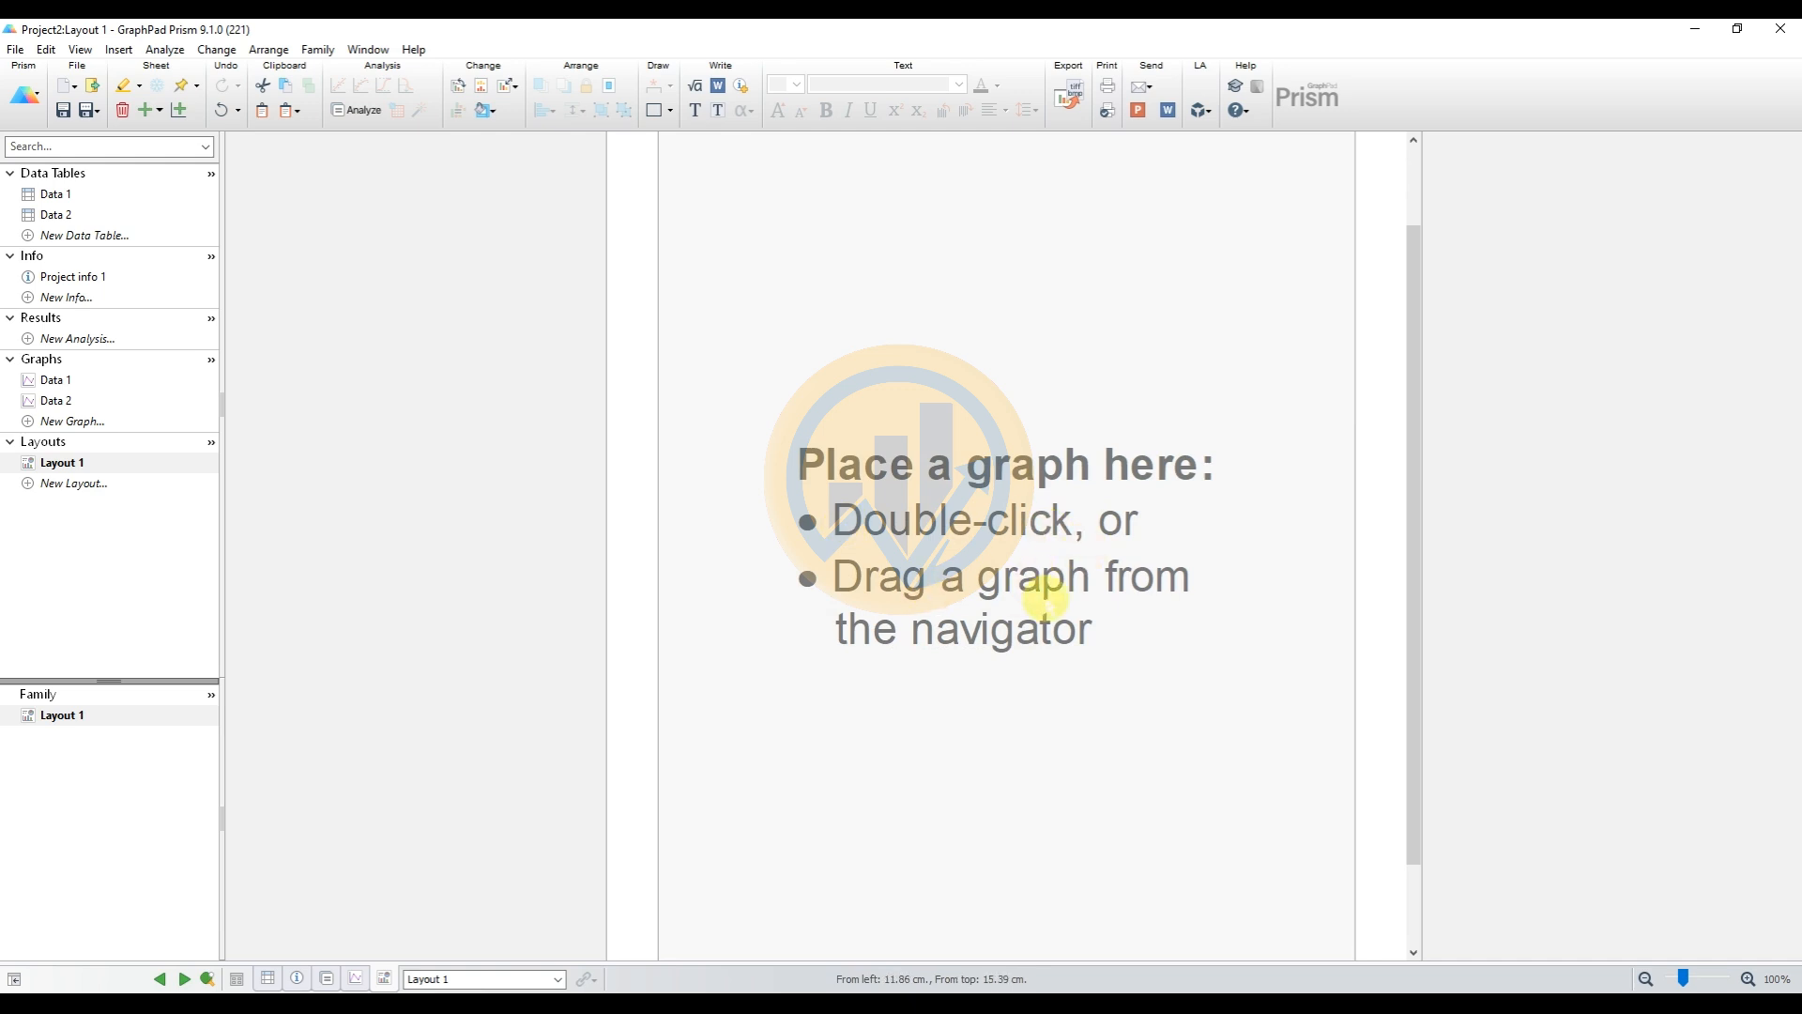
Place the Data 1 graph in the layout's placeholder as a live link
{"action": "double_click", "coordinate": [920, 562]}
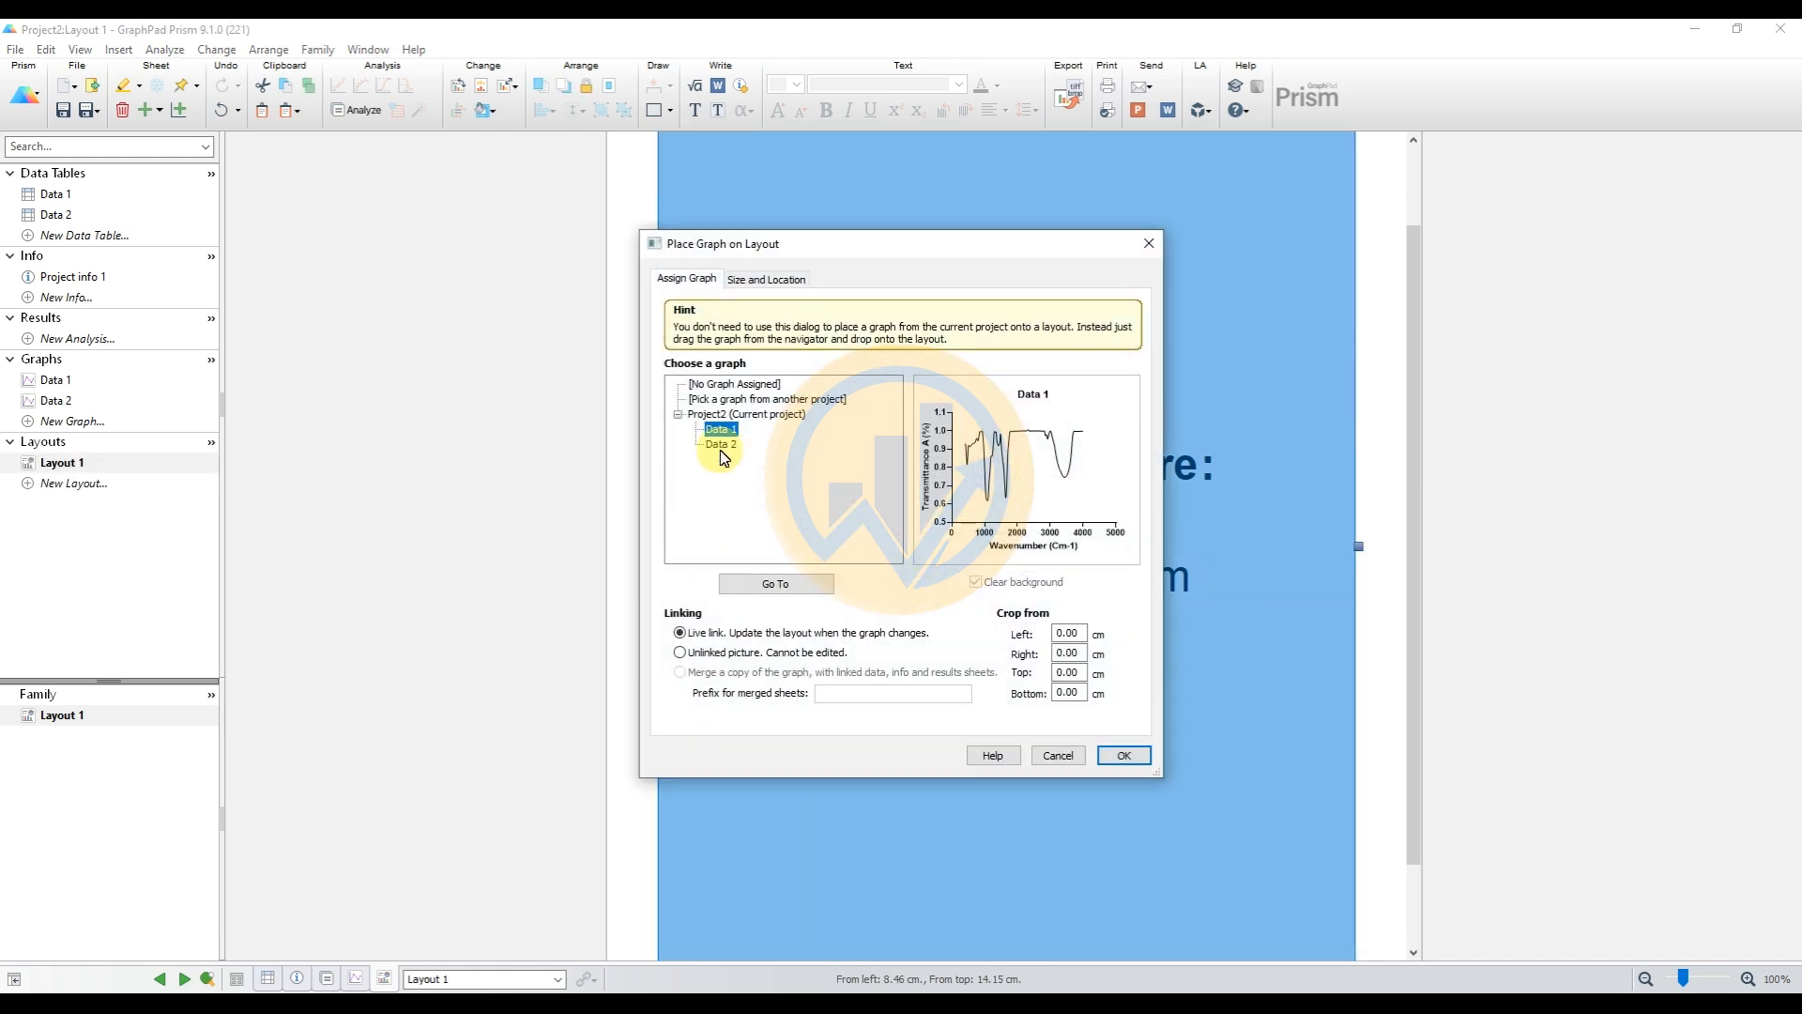
{"action": "left_click", "coordinate": [1121, 760]}
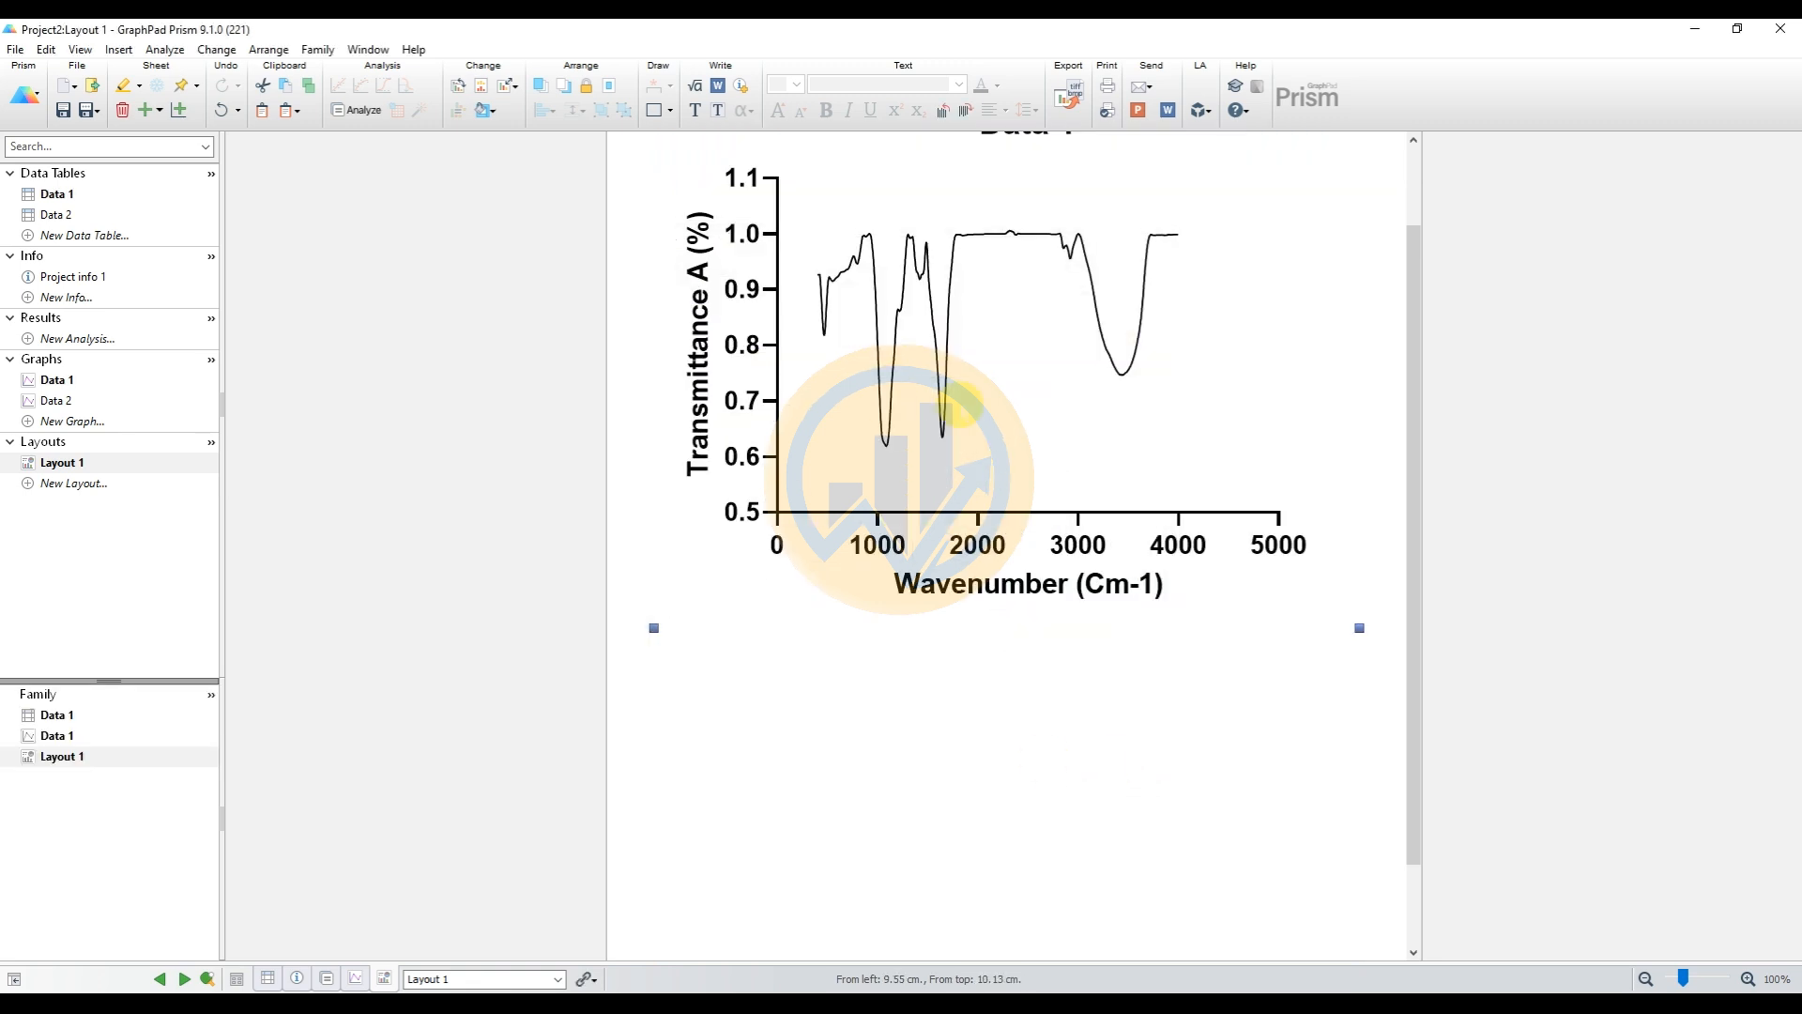
{"action": "scroll", "coordinate": [926, 614], "scroll_direction": "up", "scroll_amount": 2}
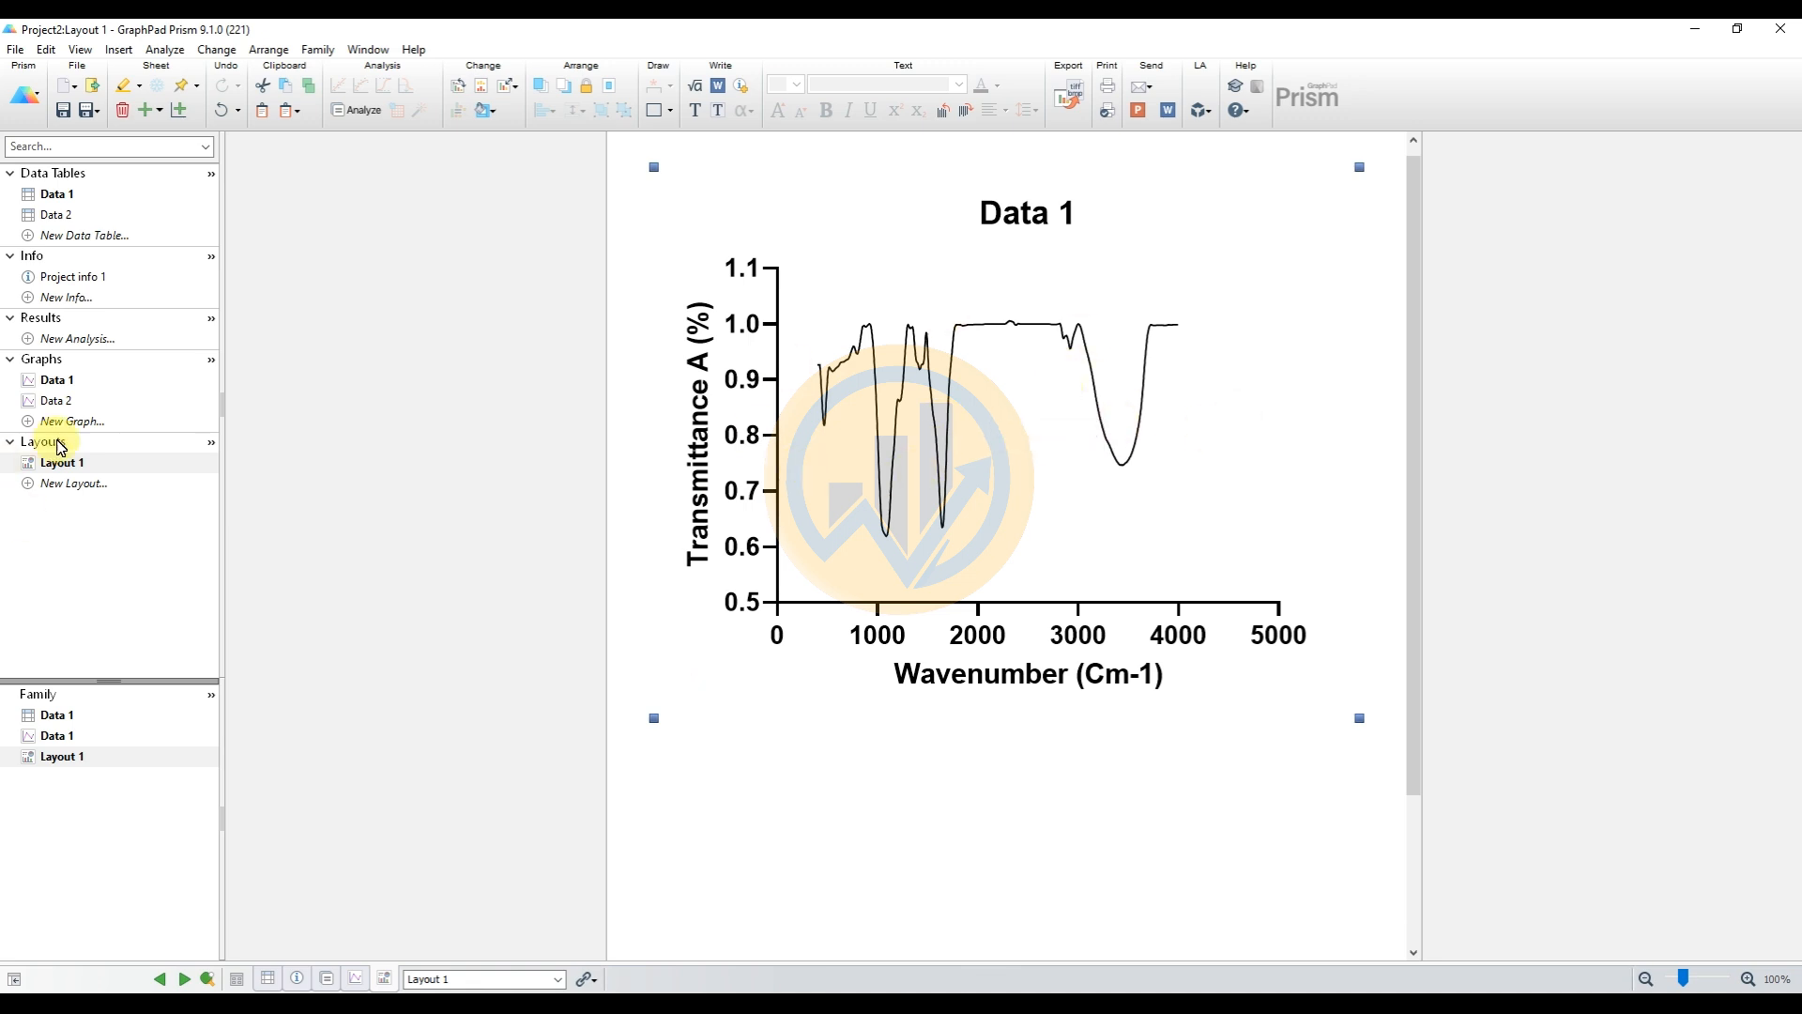
Add the Data 2 graph to the layout in the empty area below the Data 1 graph
{"action": "left_click", "coordinate": [57, 401]}
{"action": "left_click_drag", "start_coordinate": [56, 406], "coordinate": [939, 785]}
{"action": "scroll", "coordinate": [983, 768], "scroll_direction": "down", "scroll_amount": 1}
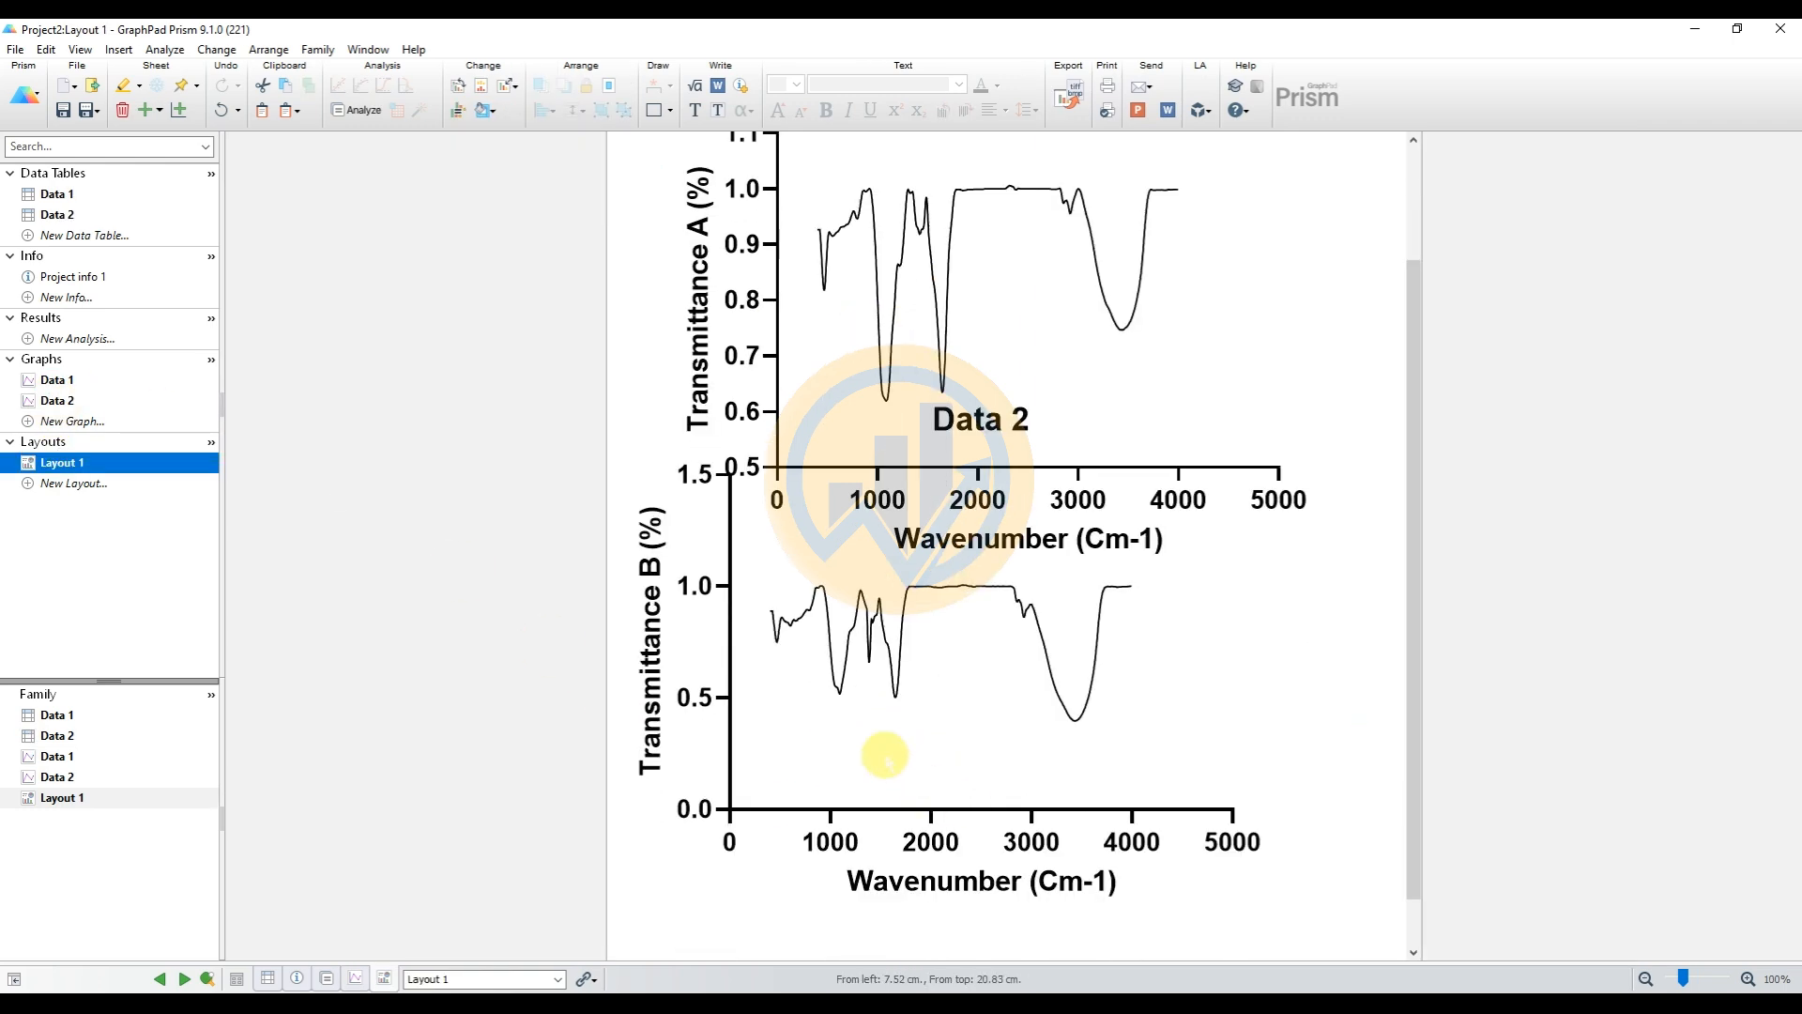
Move the Data 2 graph further down the layout page, roughly in line with the Data 1 graph above
{"action": "left_click", "coordinate": [893, 713]}
{"action": "left_click_drag", "start_coordinate": [832, 712], "coordinate": [869, 756]}
{"action": "scroll", "coordinate": [1047, 746], "scroll_direction": "down", "scroll_amount": 1}
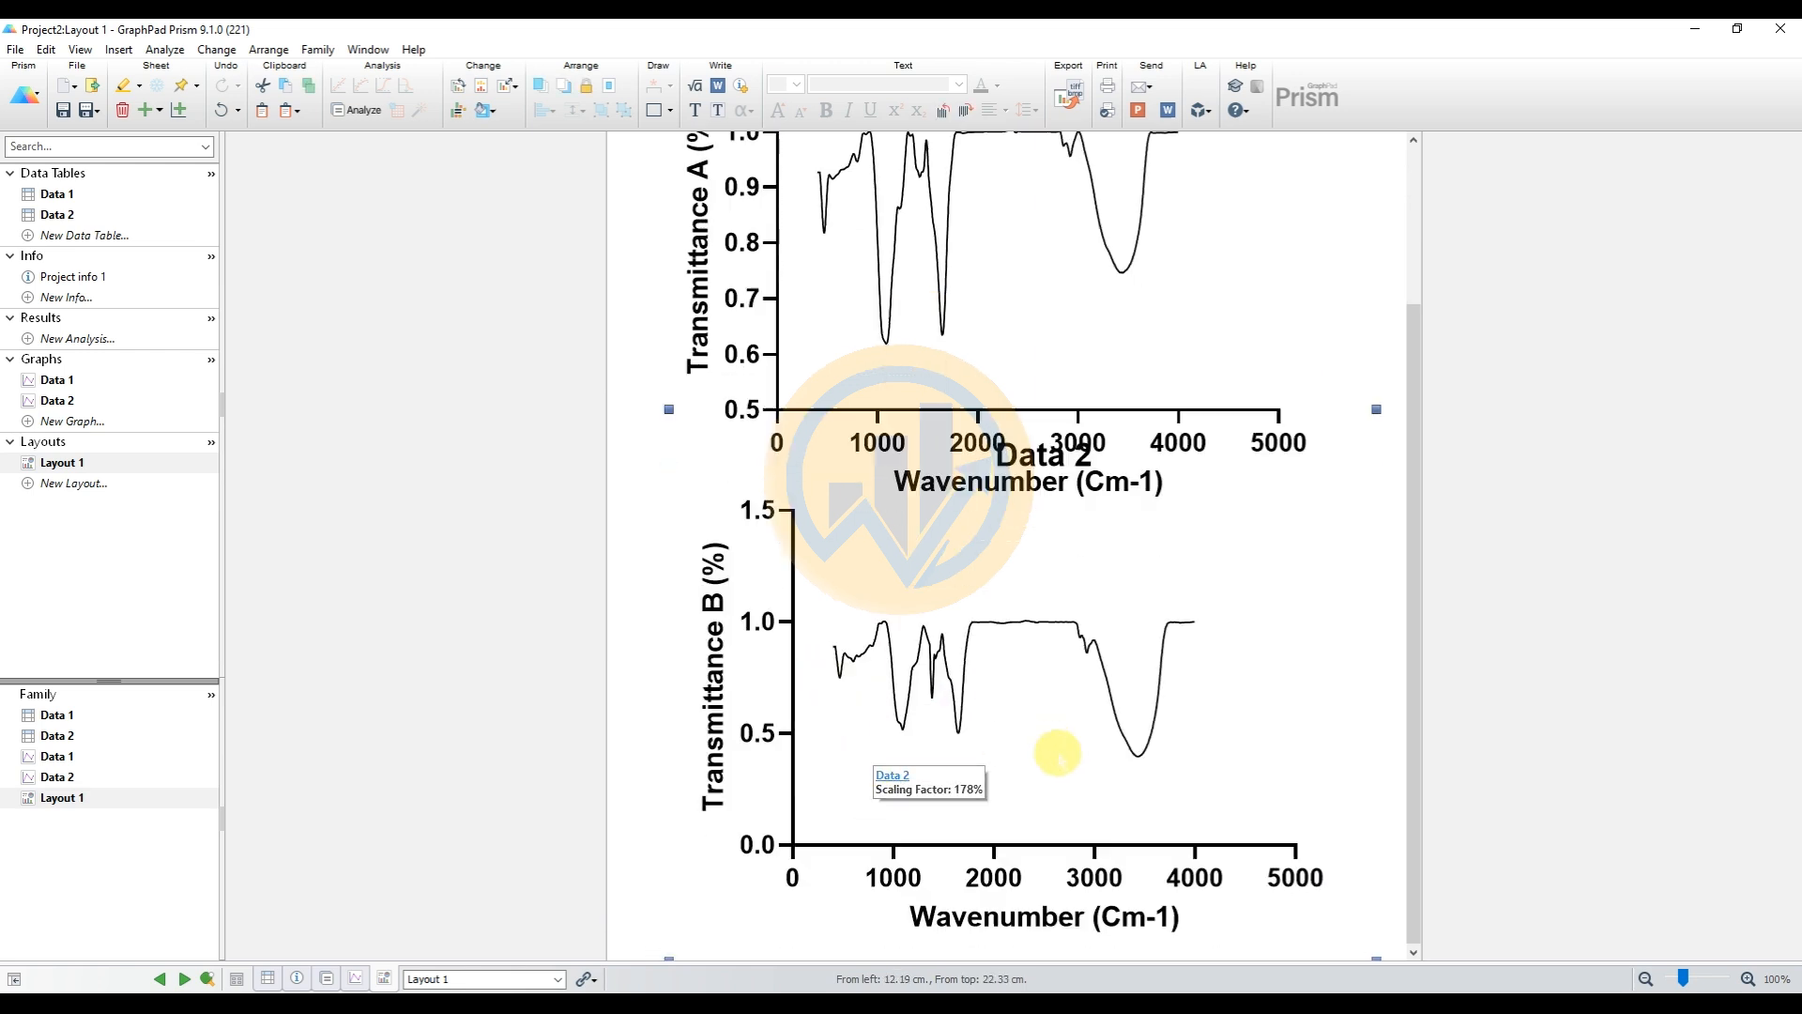
{"action": "left_click_drag", "start_coordinate": [933, 667], "coordinate": [933, 727]}
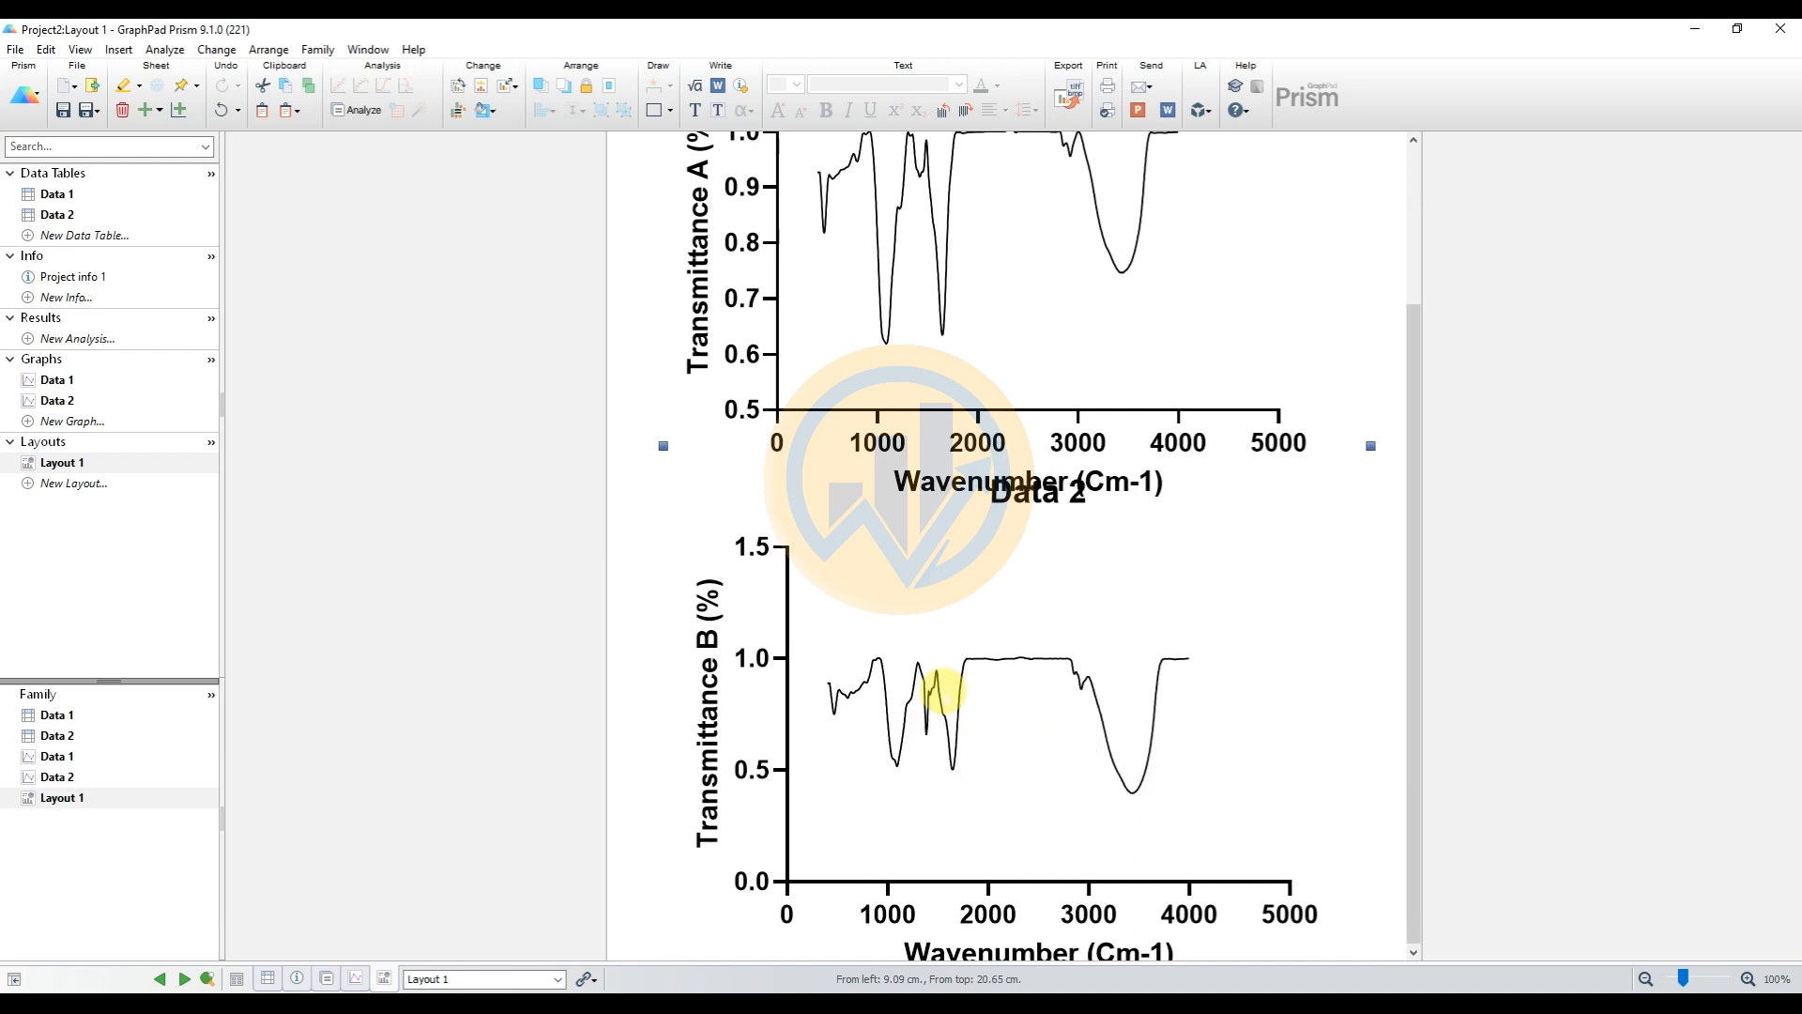
{"action": "scroll", "coordinate": [932, 735], "scroll_direction": "up", "scroll_amount": 2}
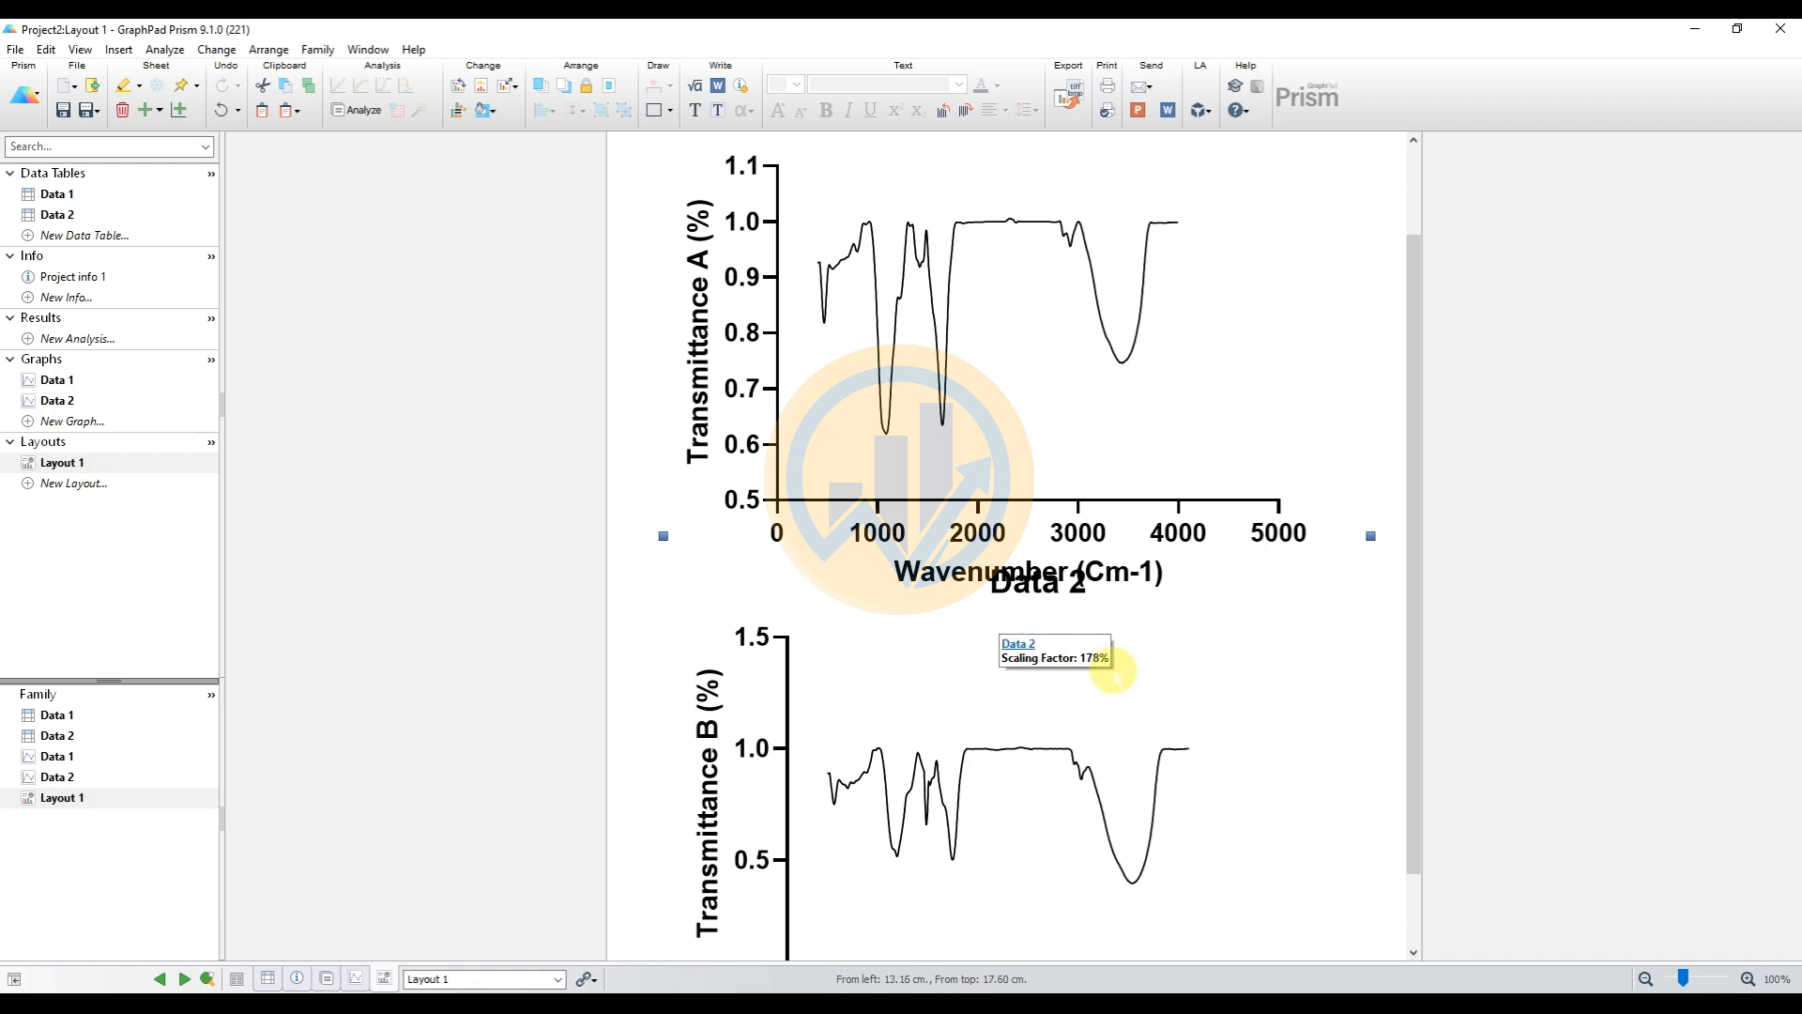
Open the Data 2 graph and reverse the direction of its X axis
{"action": "mouse_move", "coordinate": [66, 404]}
{"action": "left_click", "coordinate": [65, 402]}
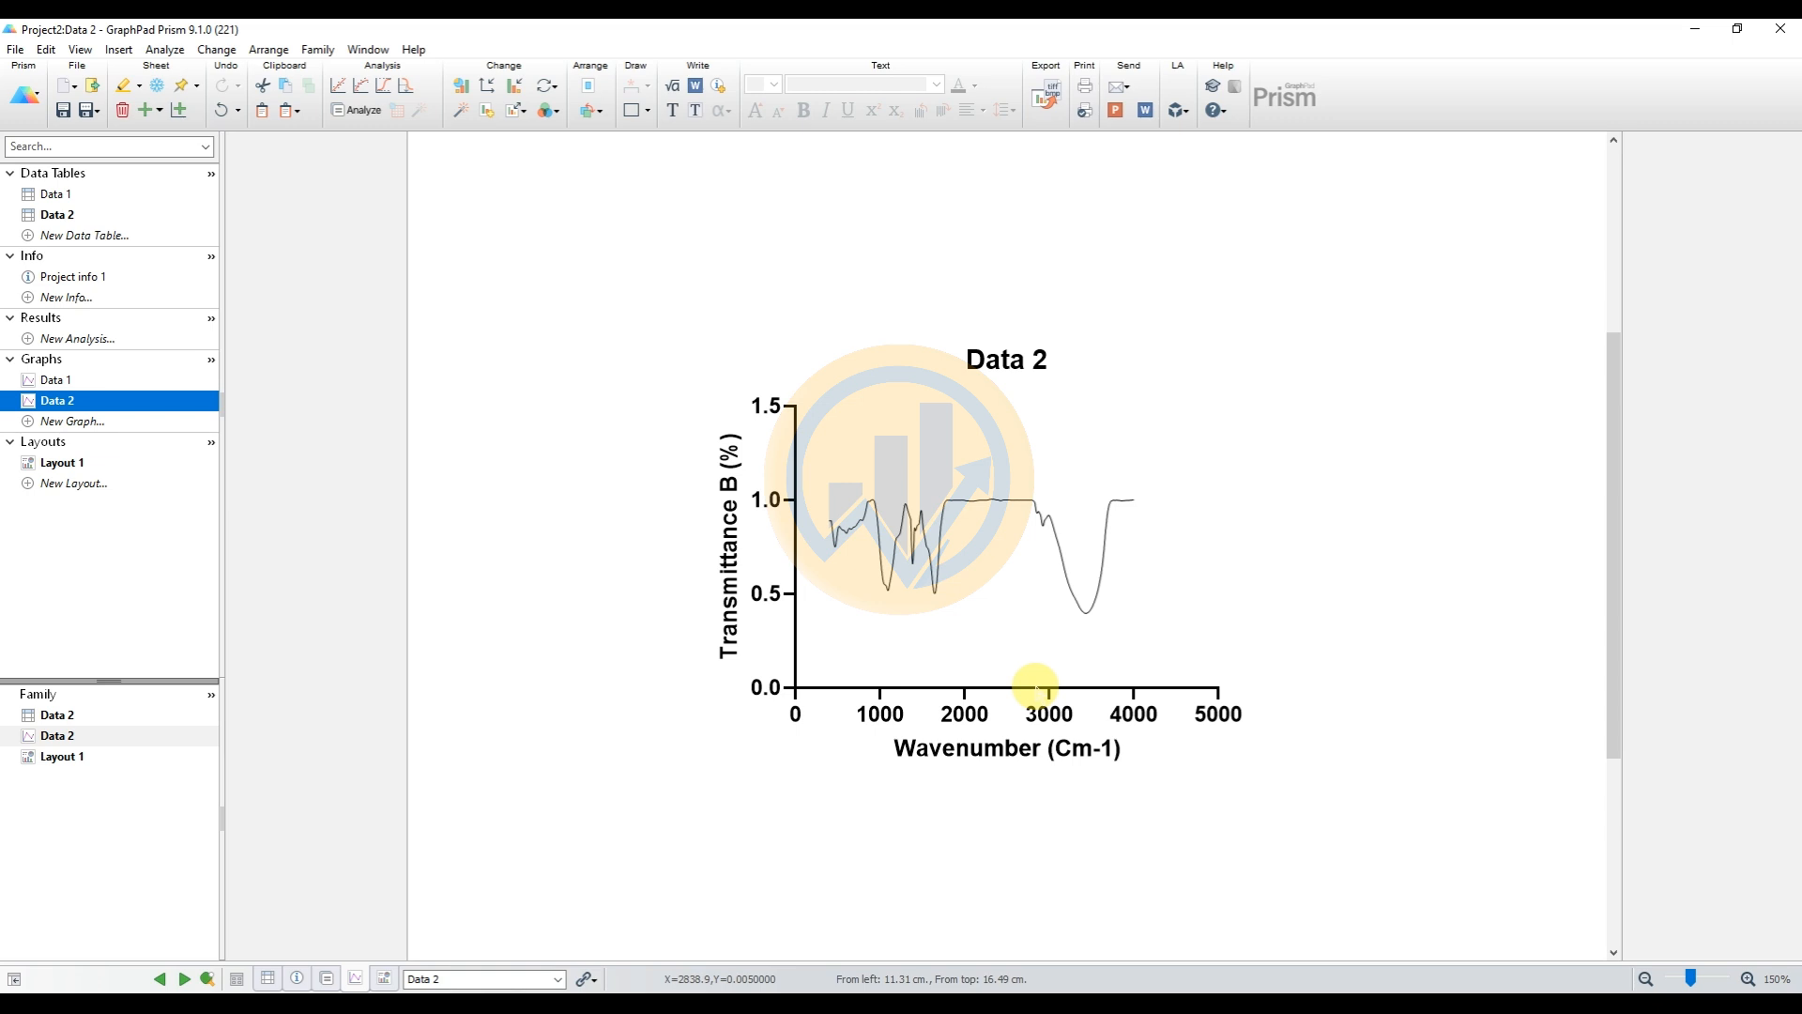
{"action": "left_click", "coordinate": [944, 688]}
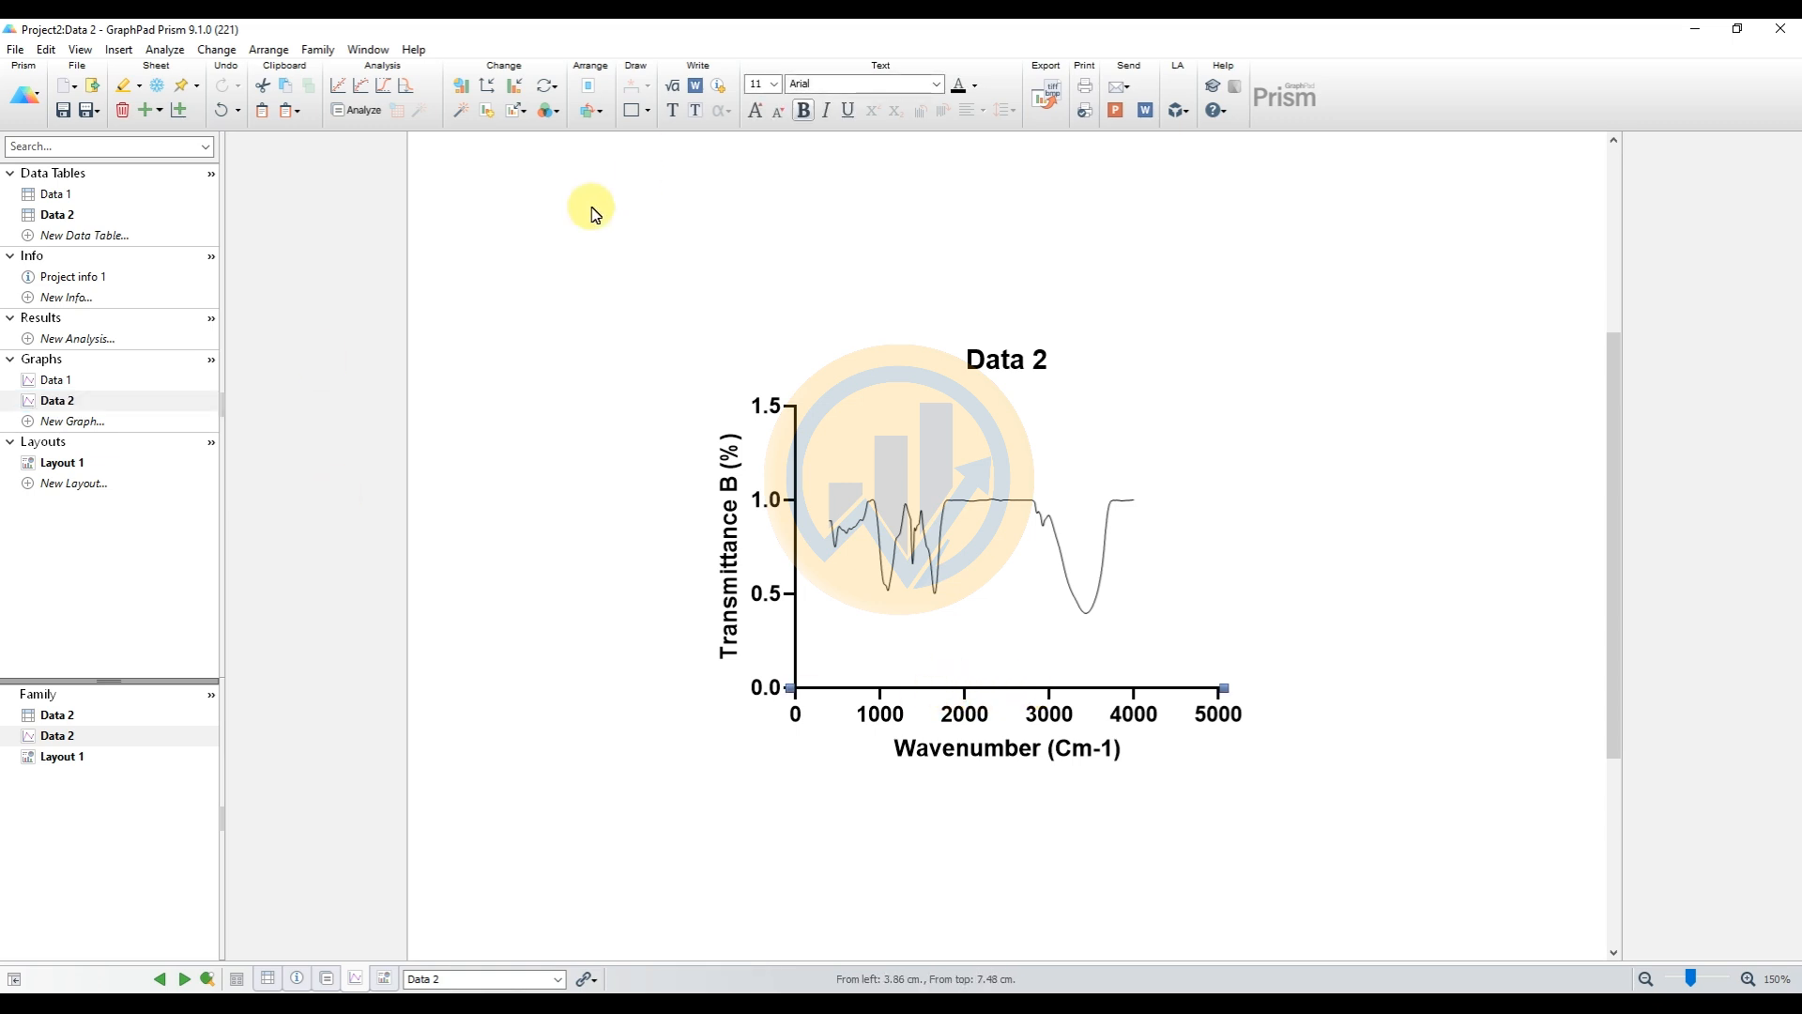
{"action": "left_click", "coordinate": [485, 92]}
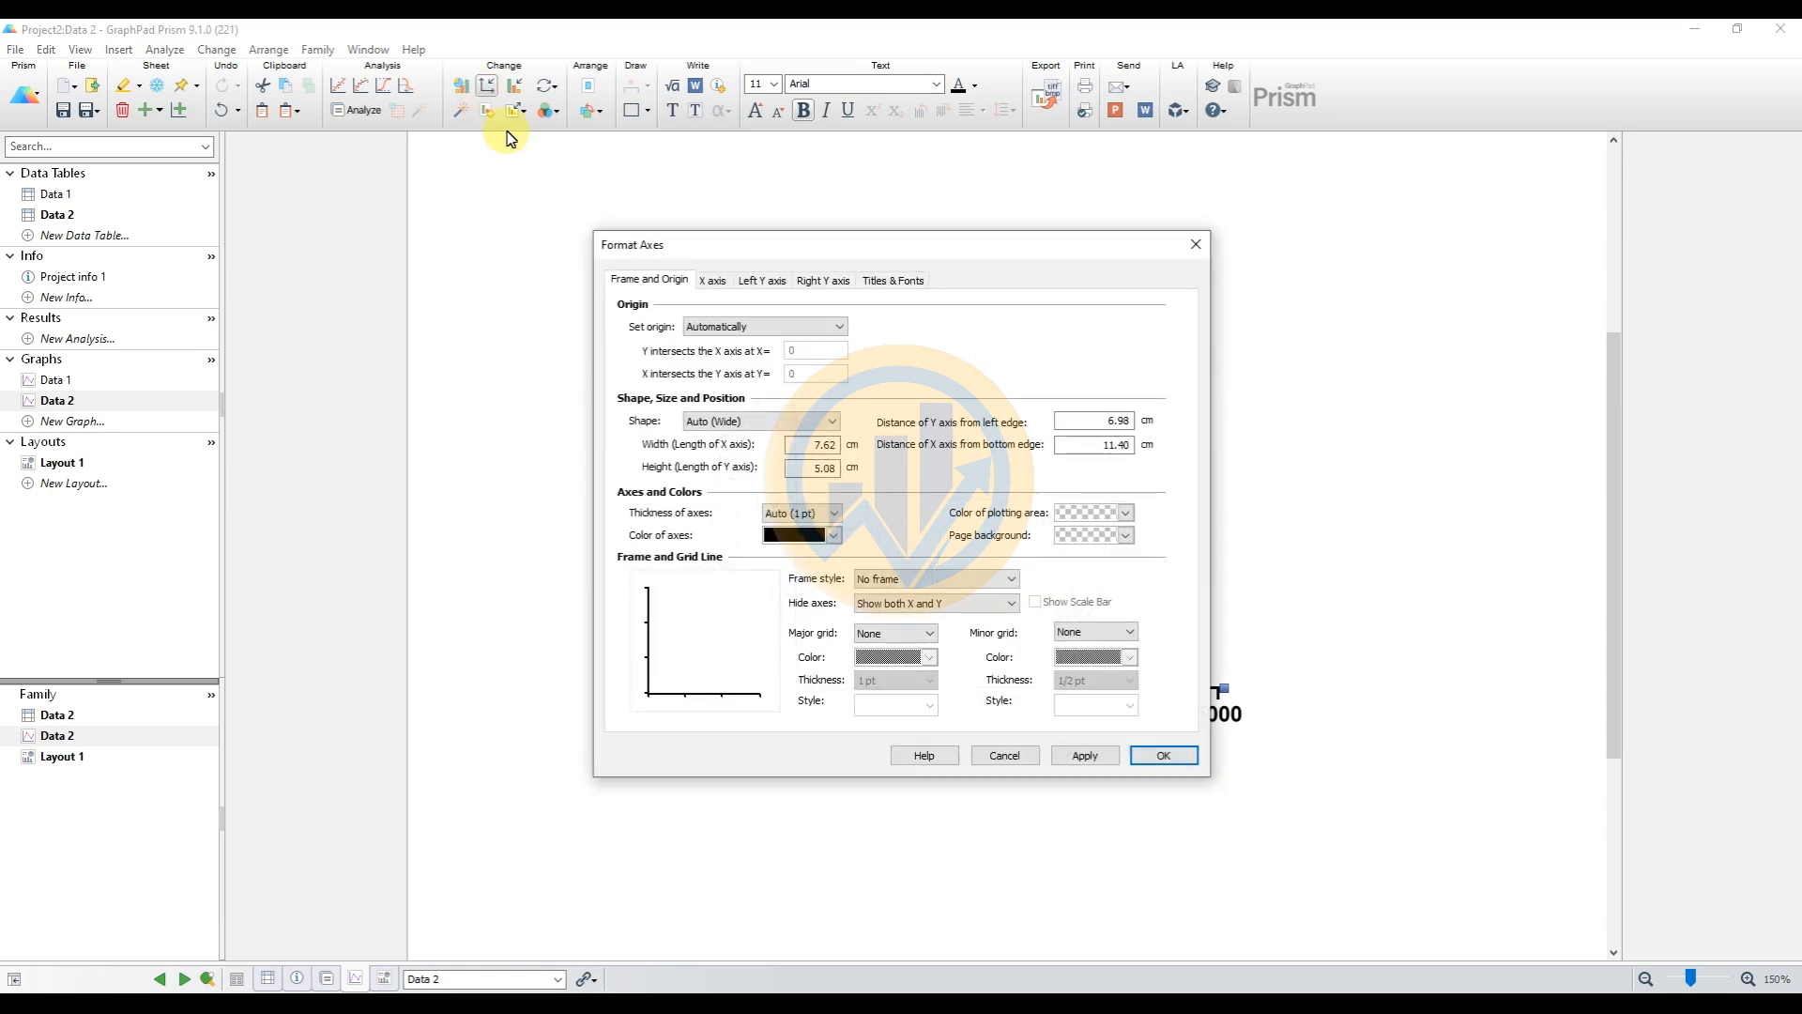
{"action": "left_click_drag", "start_coordinate": [893, 259], "coordinate": [472, 235]}
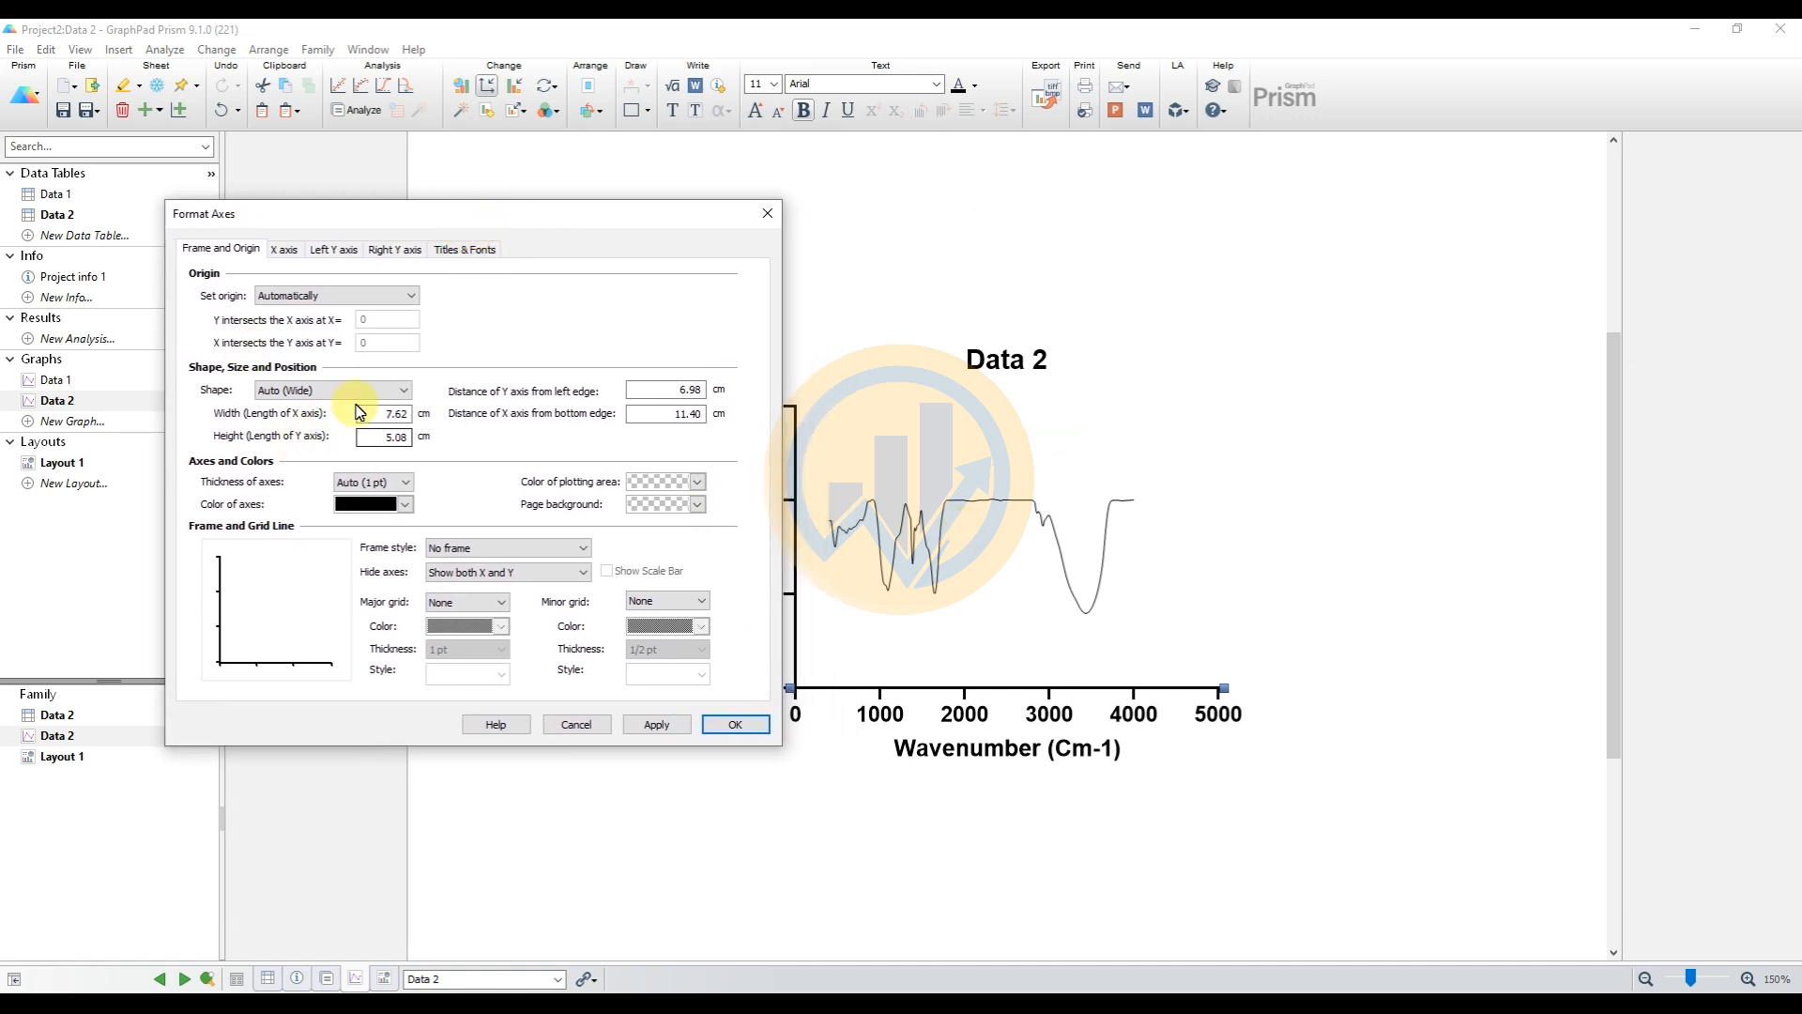
{"action": "left_click", "coordinate": [285, 252]}
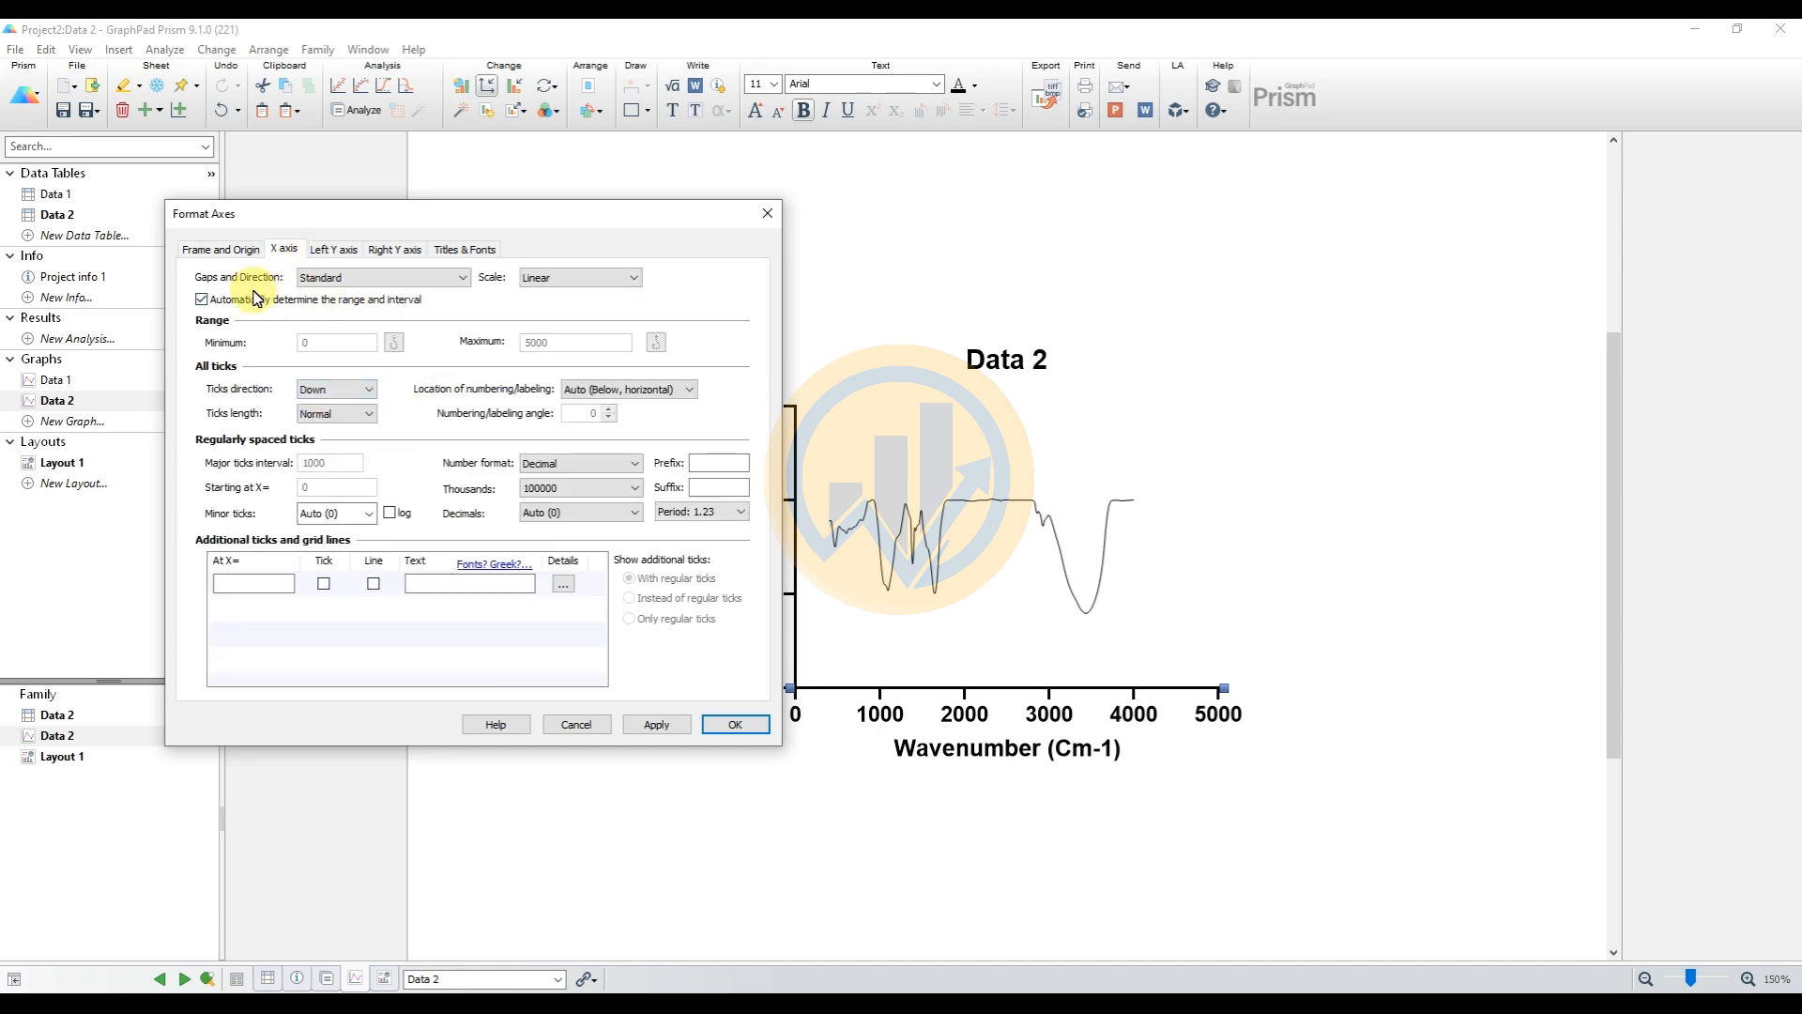
{"action": "left_click", "coordinate": [369, 280]}
{"action": "left_click", "coordinate": [329, 307]}
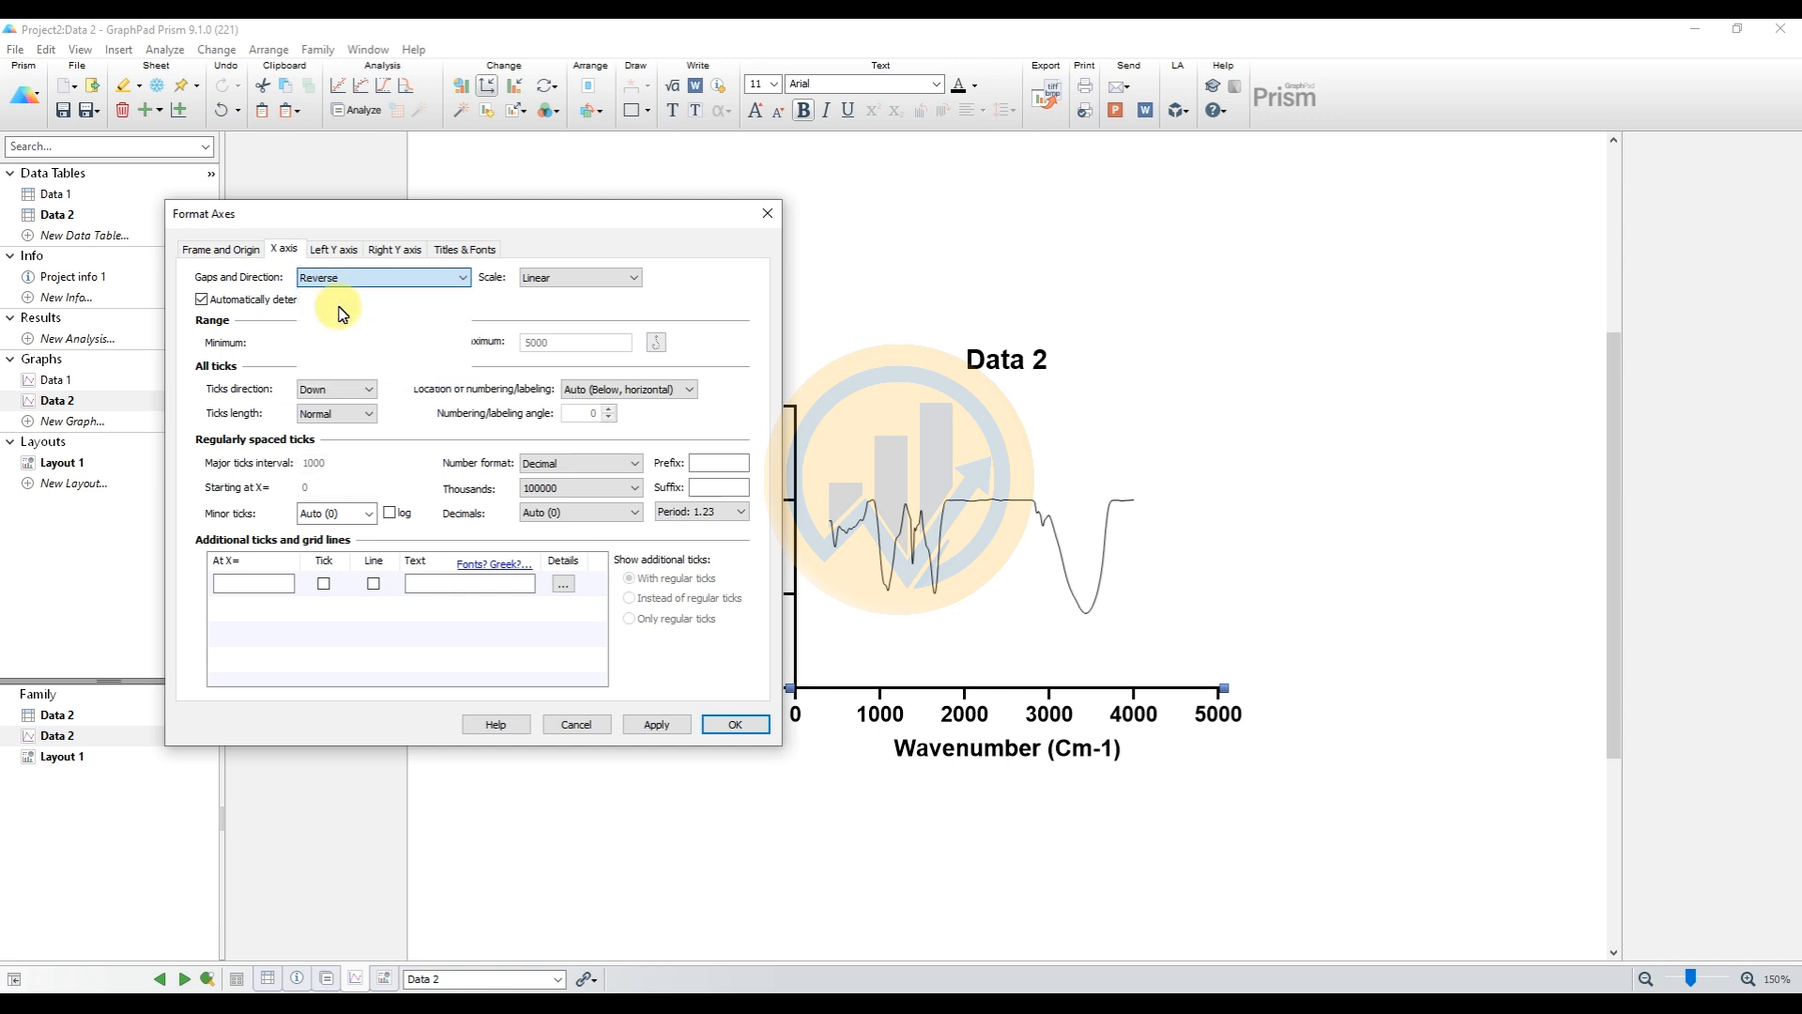
{"action": "left_click", "coordinate": [657, 724]}
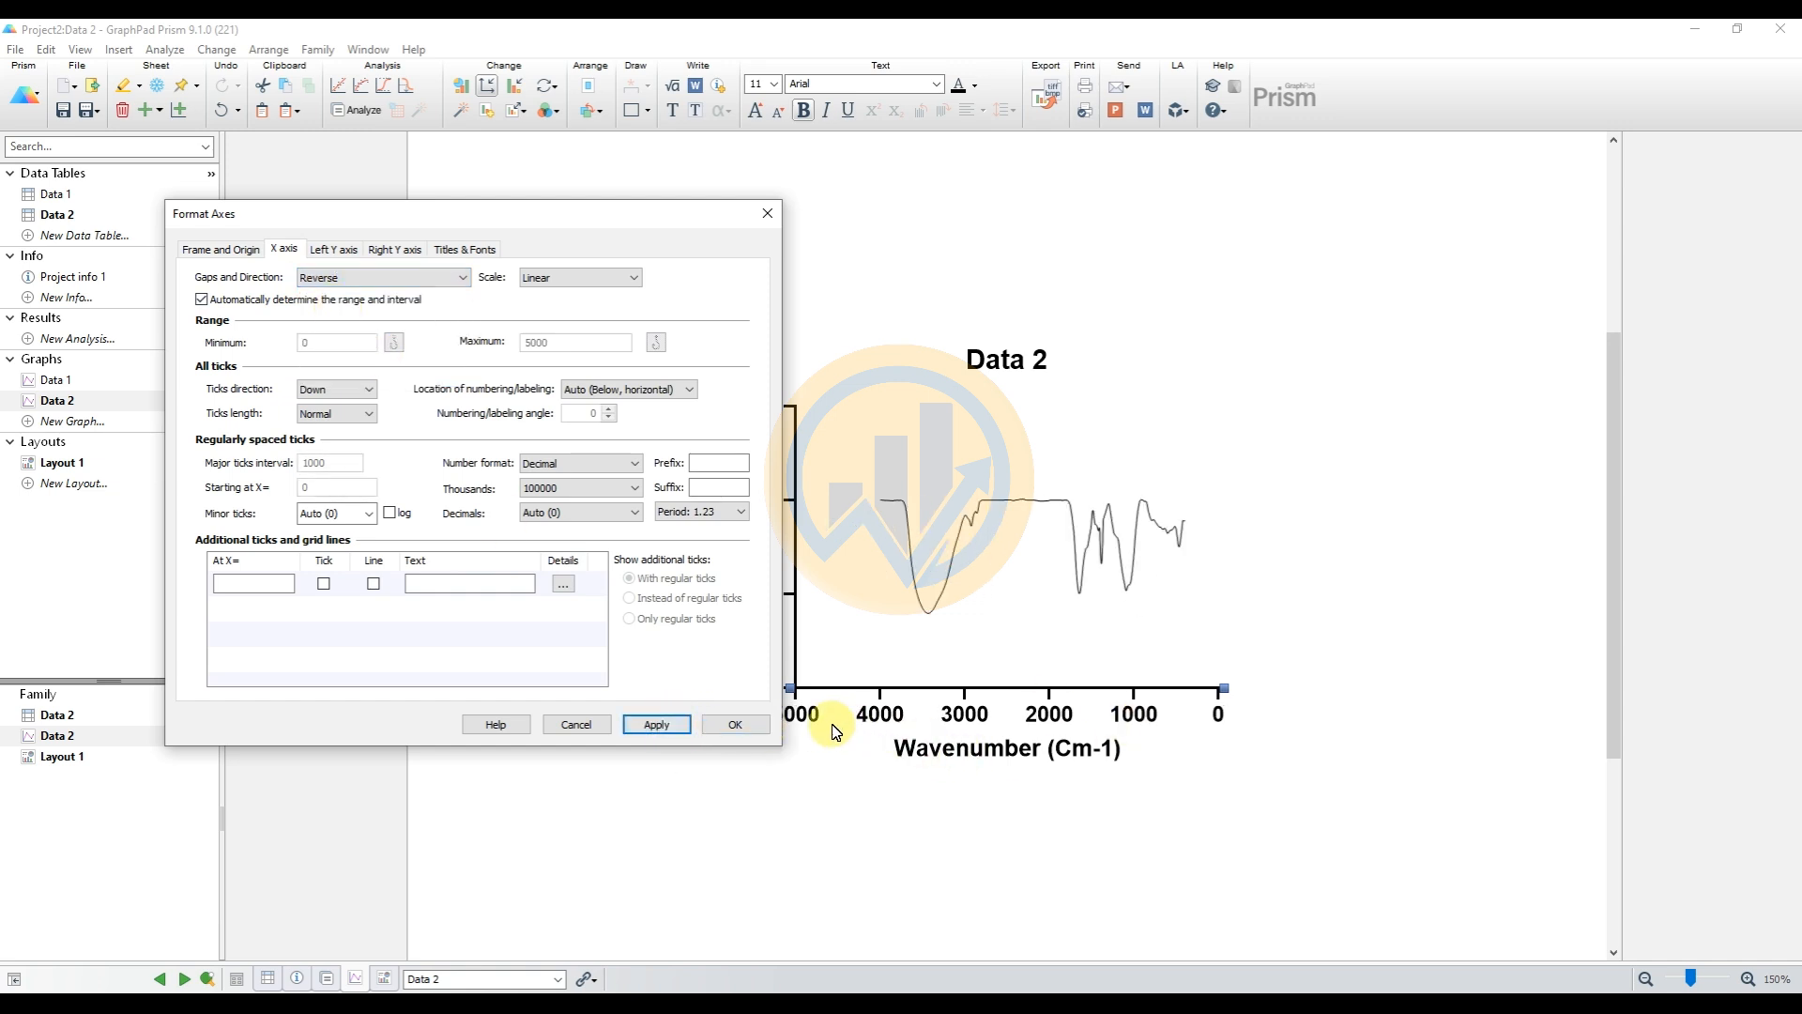
Turn off the automatic X axis range for Data 2 and set the minimum to 350 and the maximum to 4000
{"action": "left_click_drag", "start_coordinate": [605, 216], "coordinate": [545, 213]}
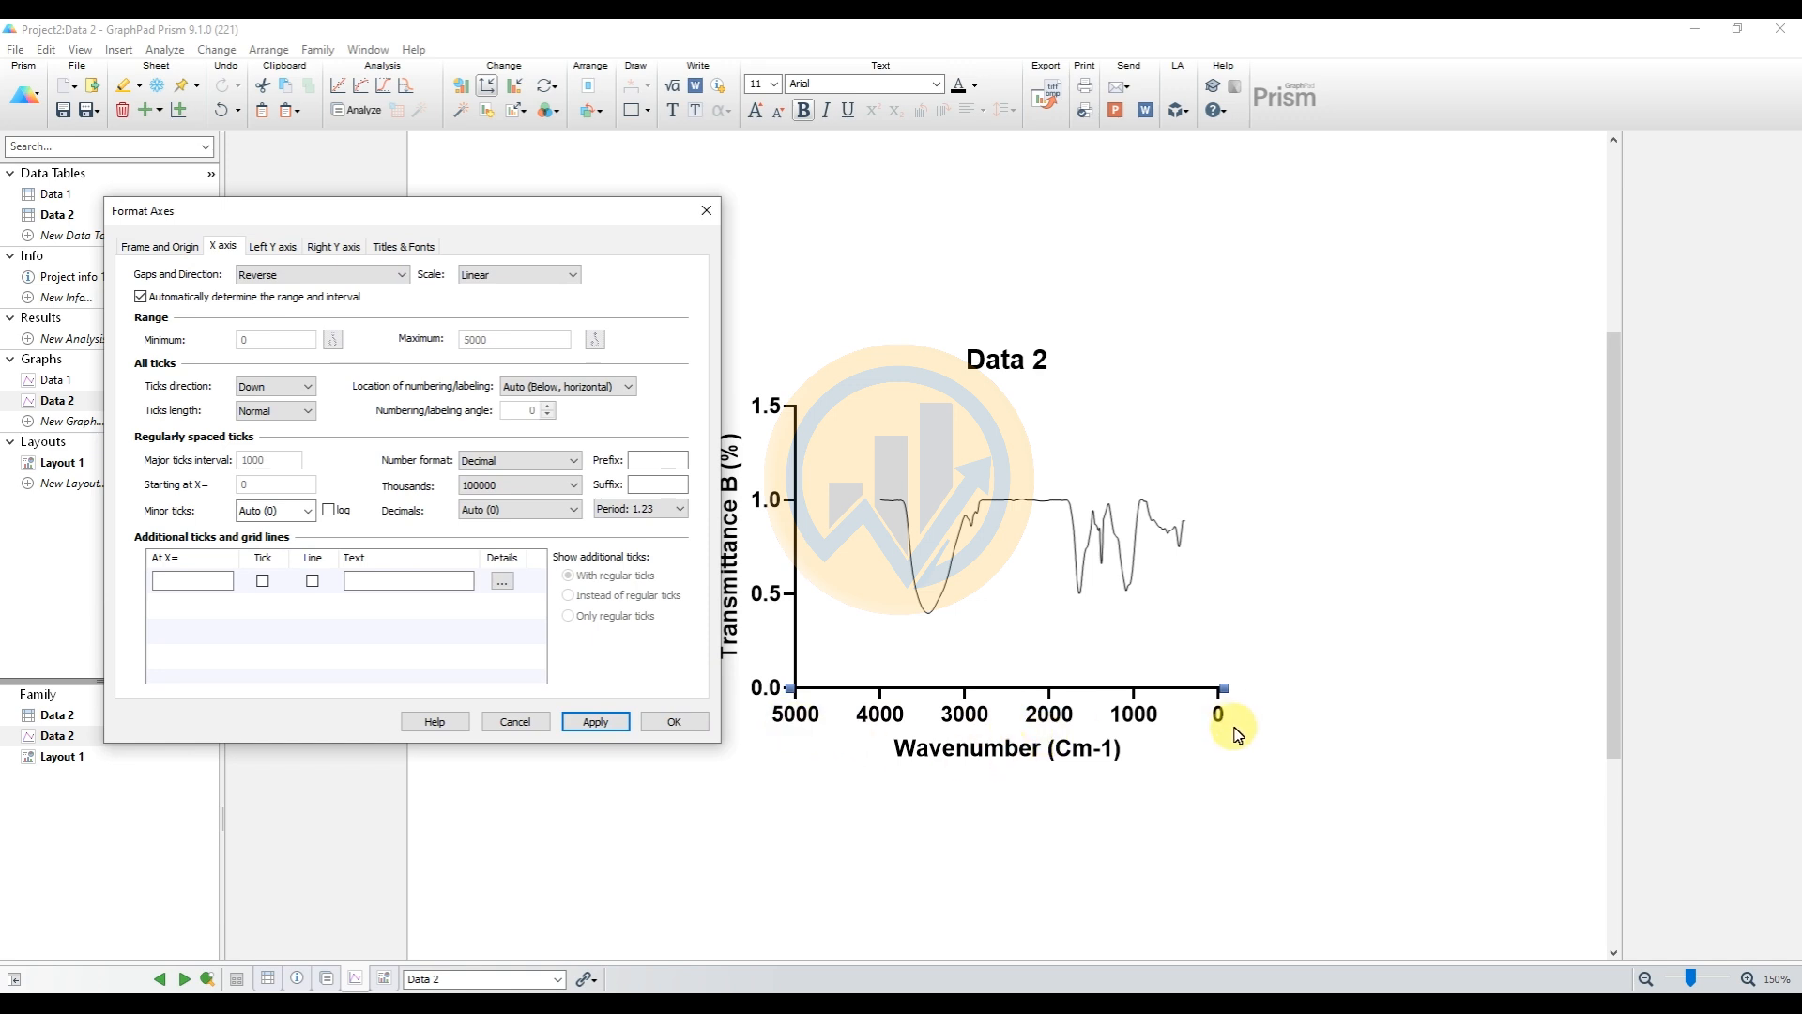
{"action": "left_click", "coordinate": [141, 296]}
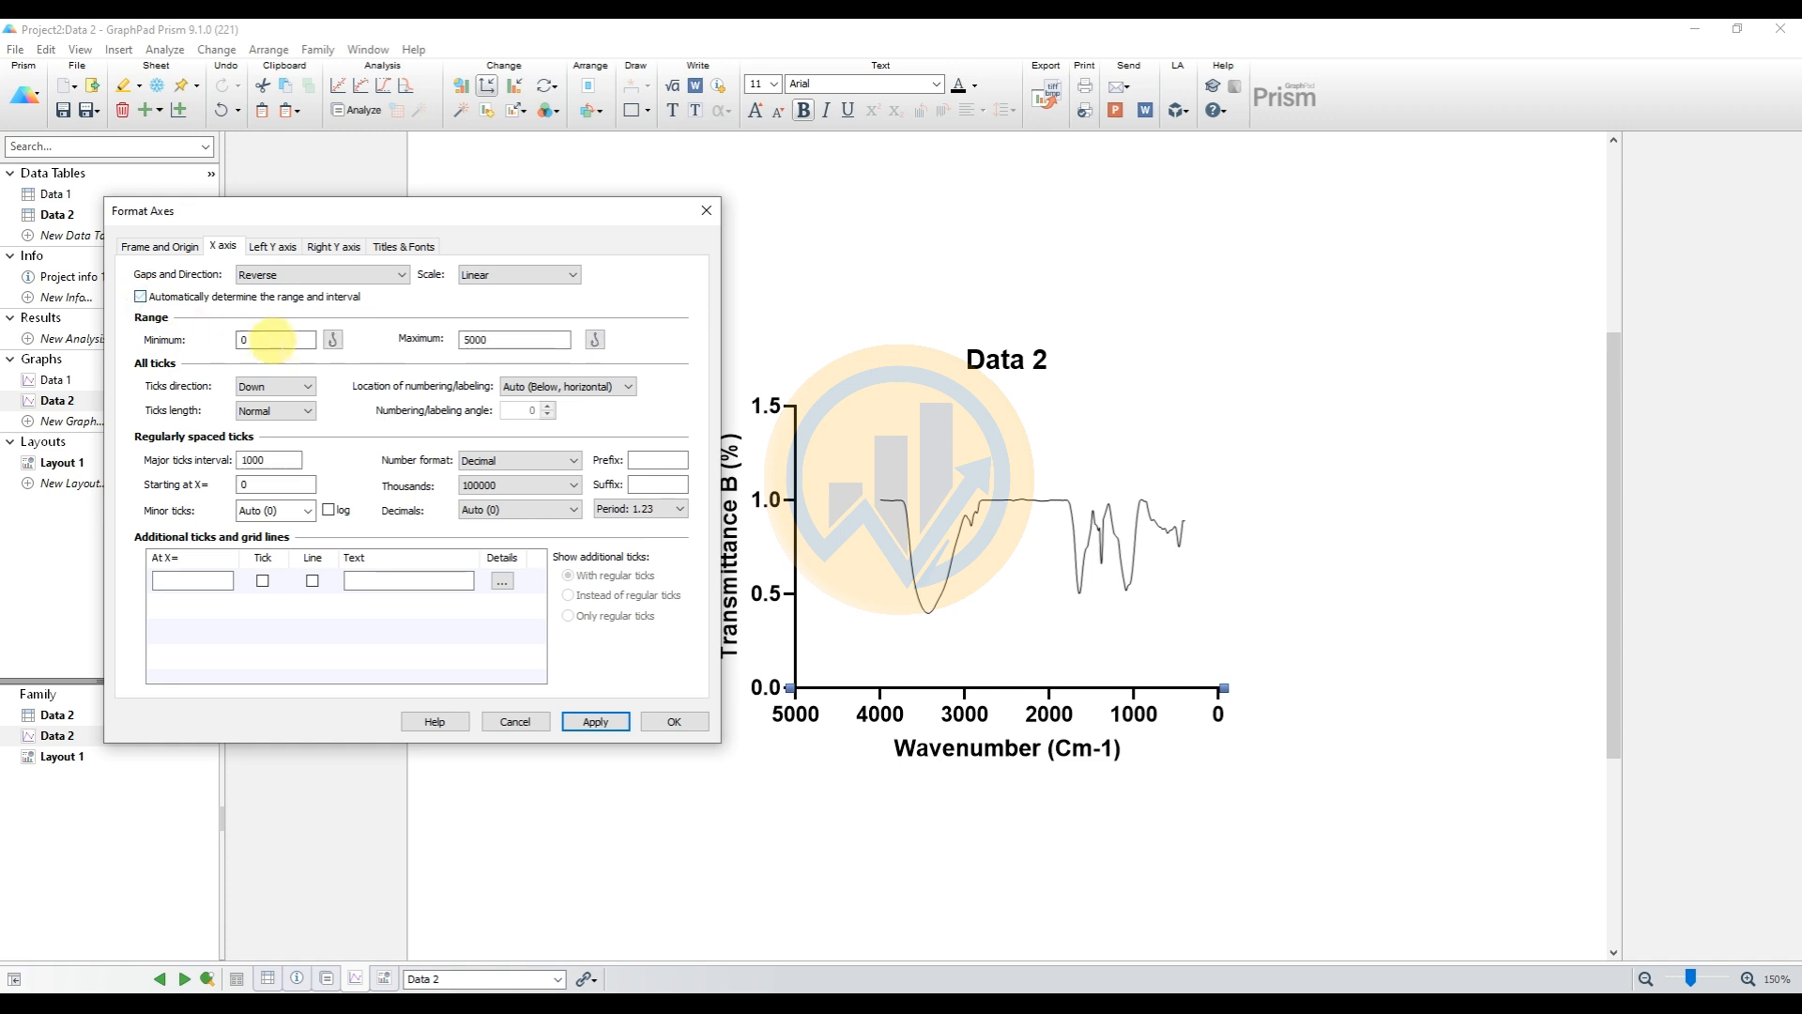
{"action": "left_click", "coordinate": [273, 340]}
{"action": "left_click_drag", "start_coordinate": [273, 340], "coordinate": [216, 345]}
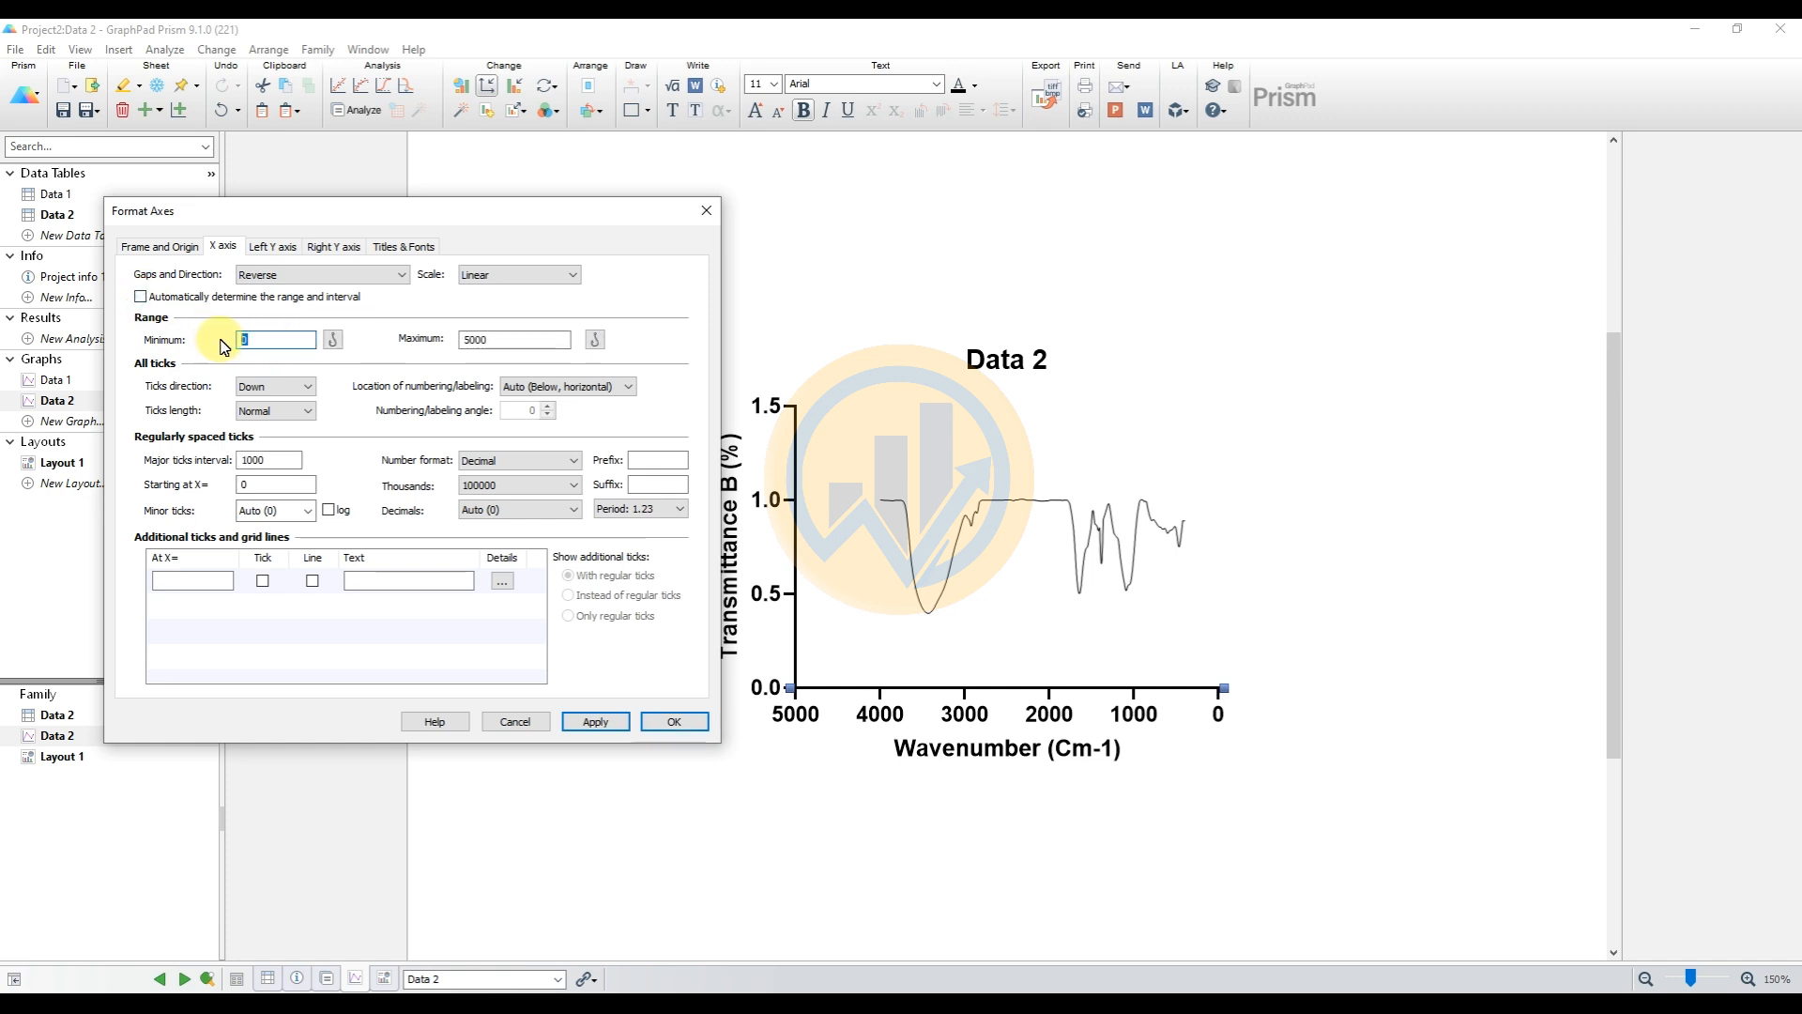
{"action": "type", "text": "350"}
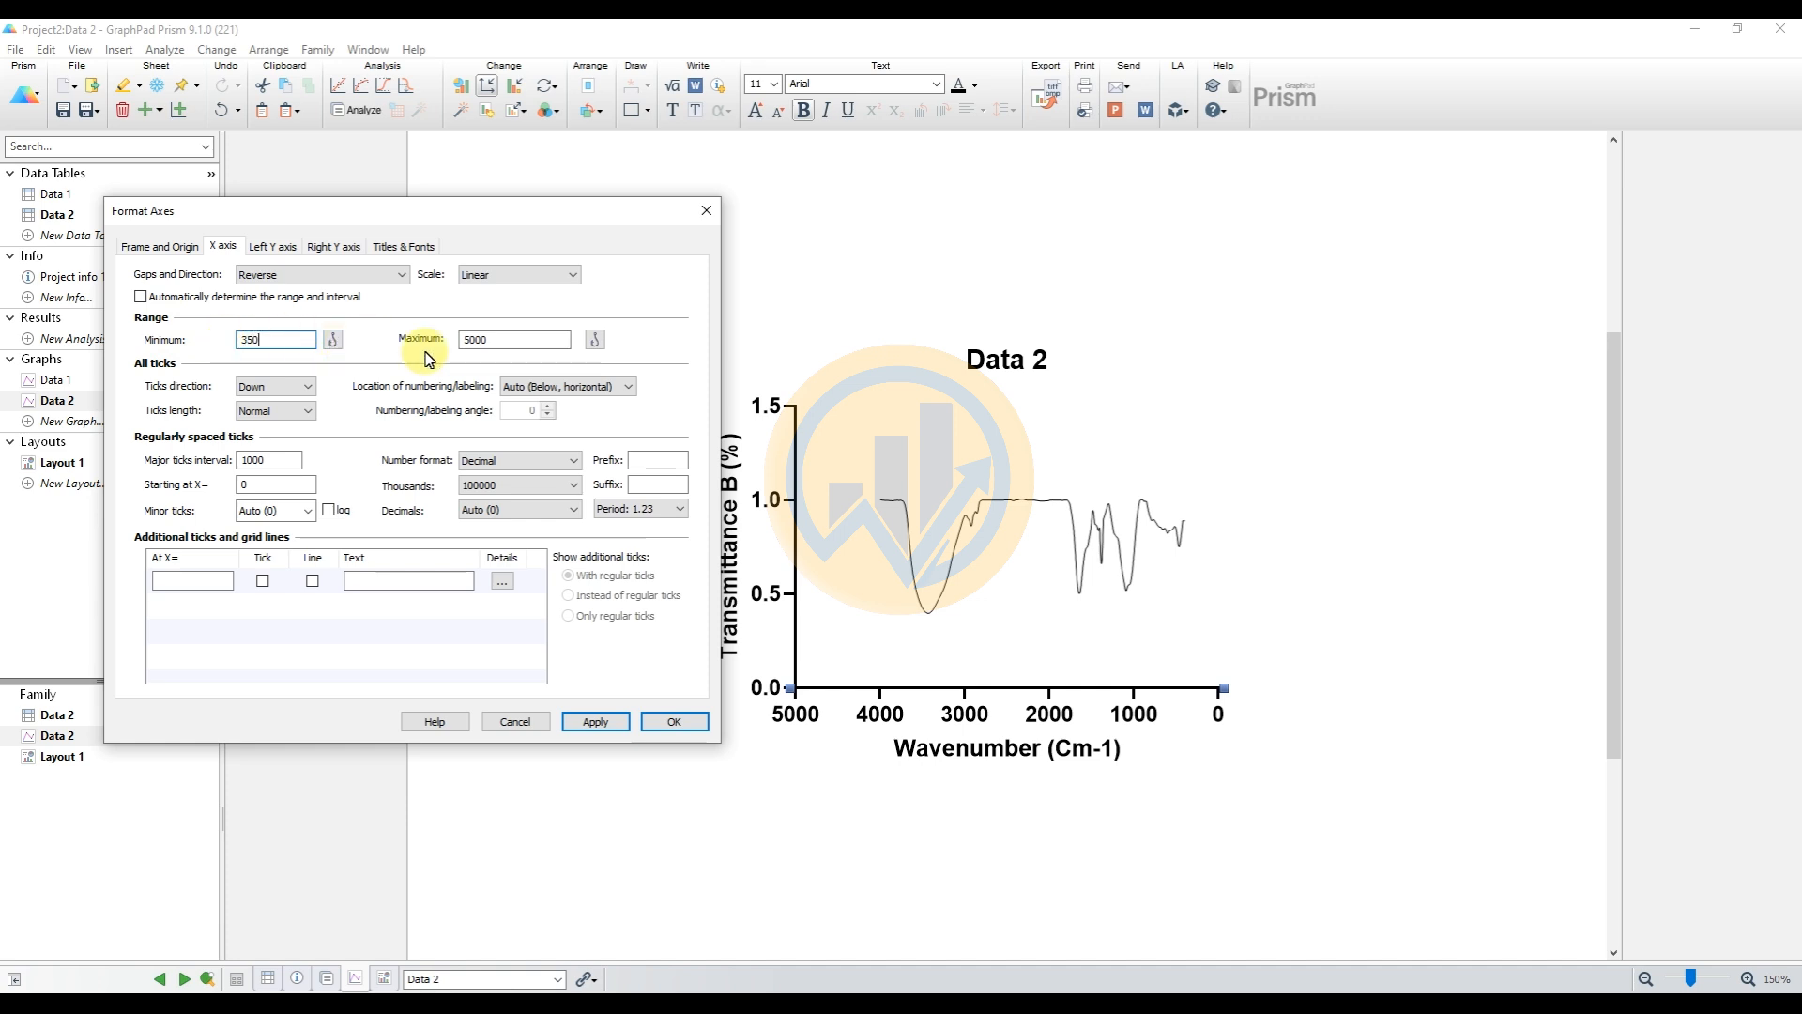
{"action": "left_click_drag", "start_coordinate": [482, 340], "coordinate": [433, 349]}
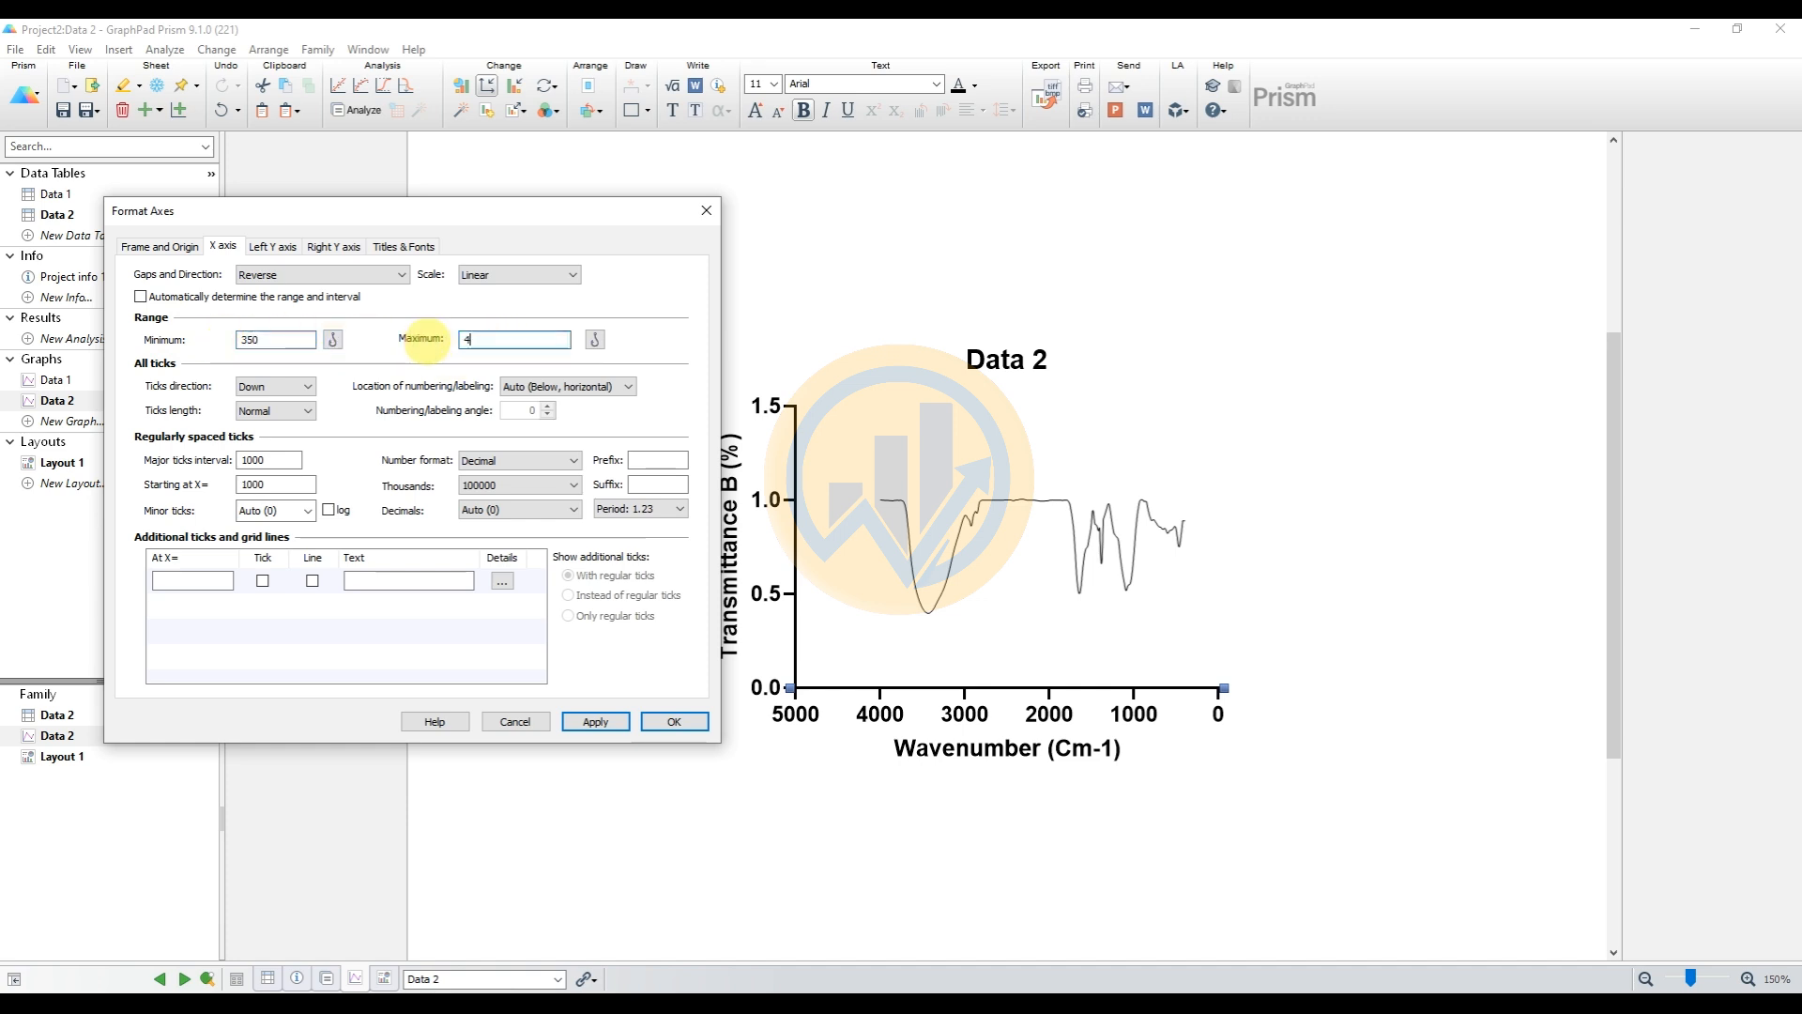
{"action": "type", "text": "4000"}
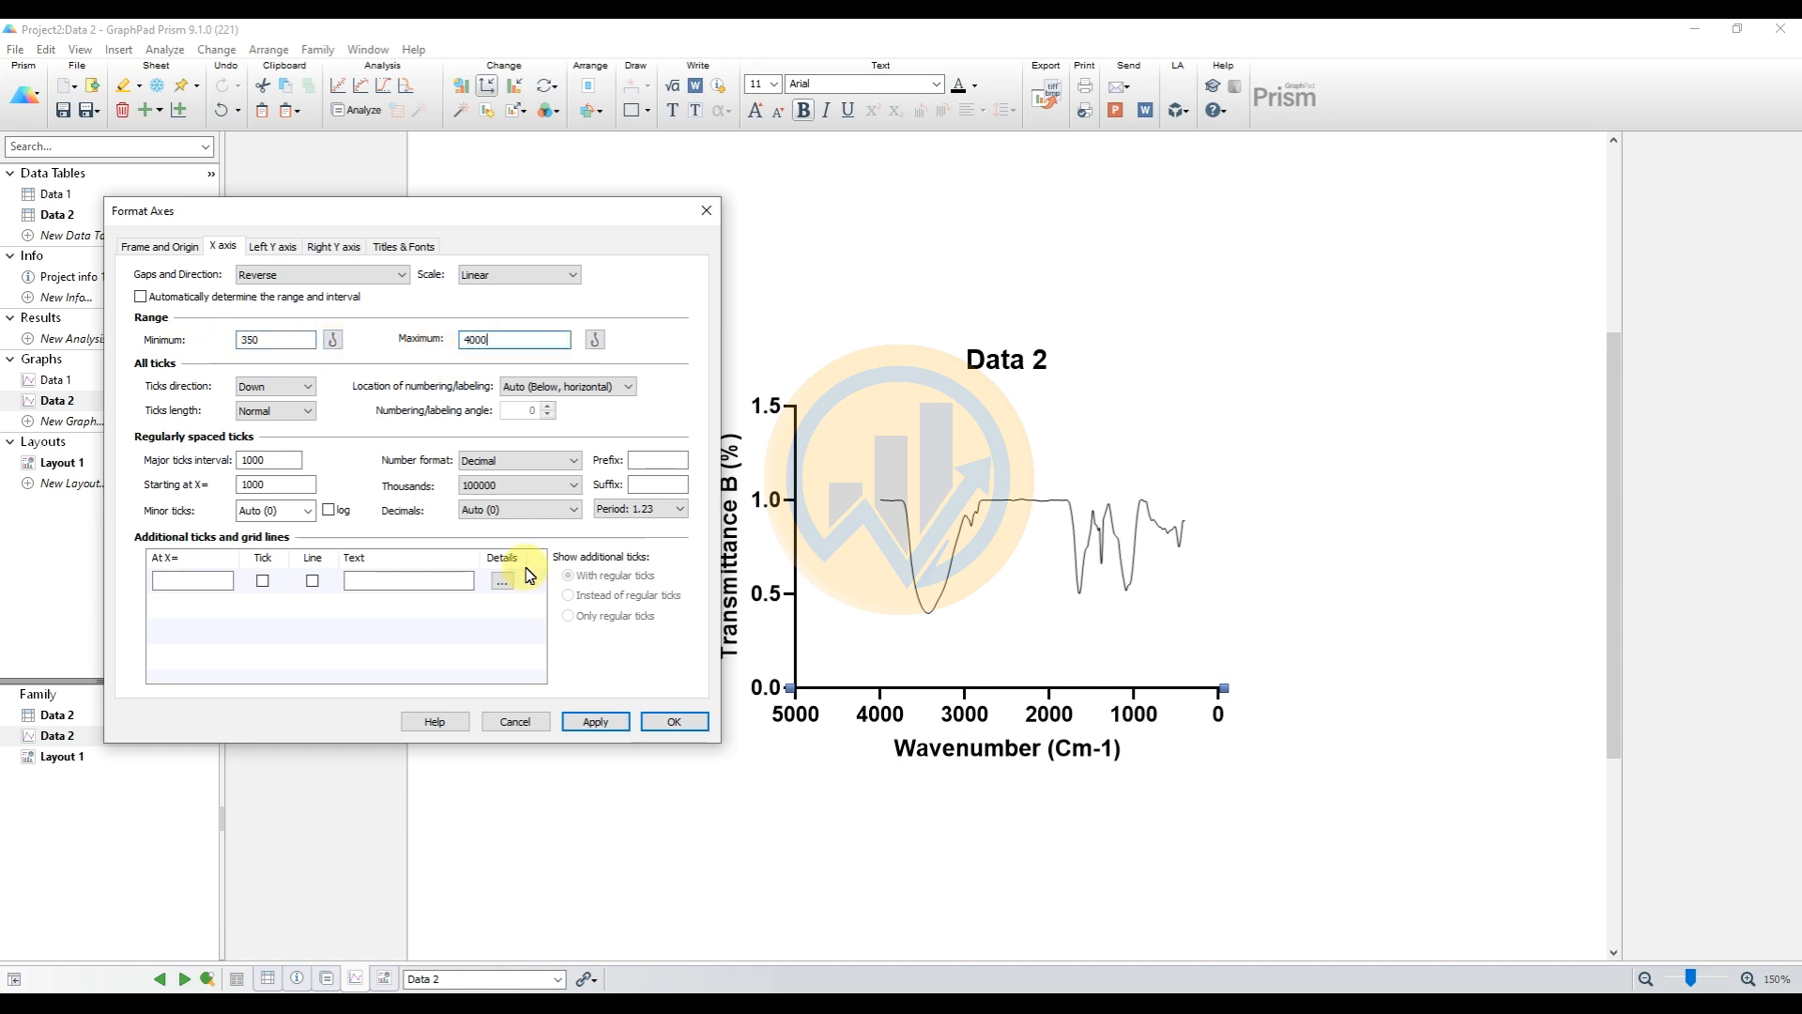
{"action": "left_click", "coordinate": [612, 728]}
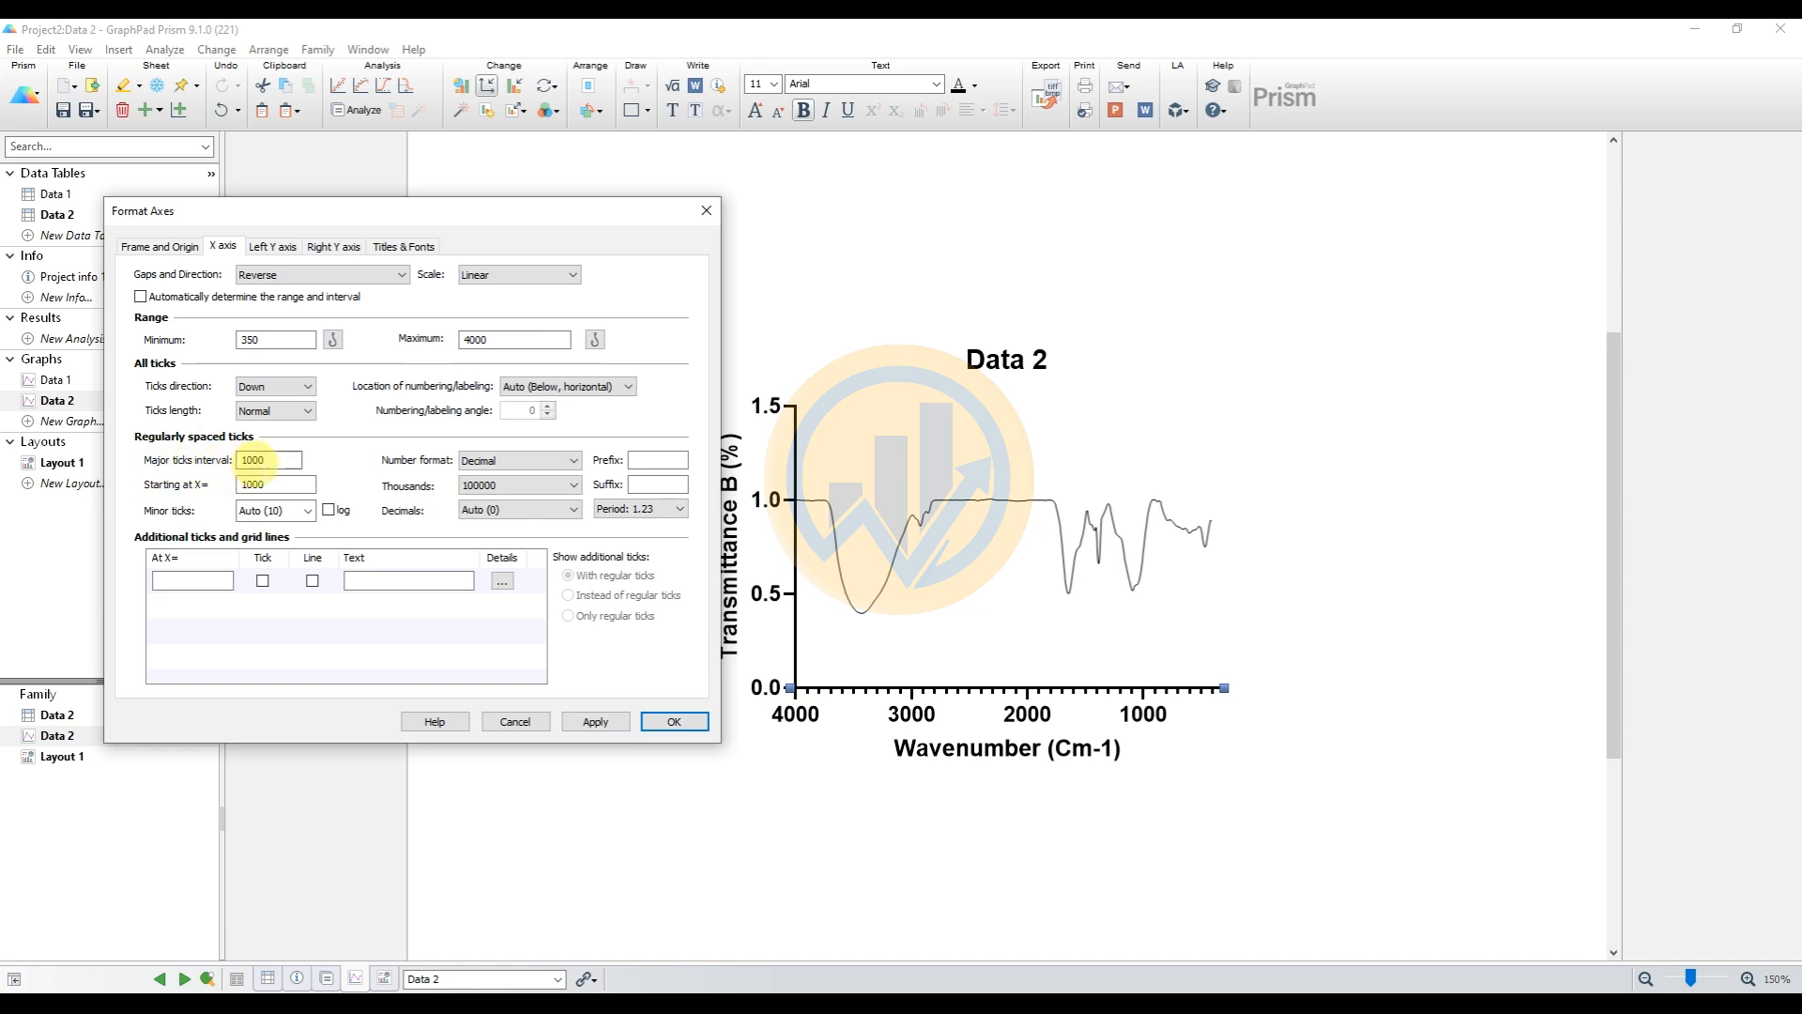
Set the X axis major tick interval to 500 and place its numbering below the axis, vertical
{"action": "left_click_drag", "start_coordinate": [268, 460], "coordinate": [230, 469]}
{"action": "type", "text": "500"}
{"action": "left_click", "coordinate": [599, 723]}
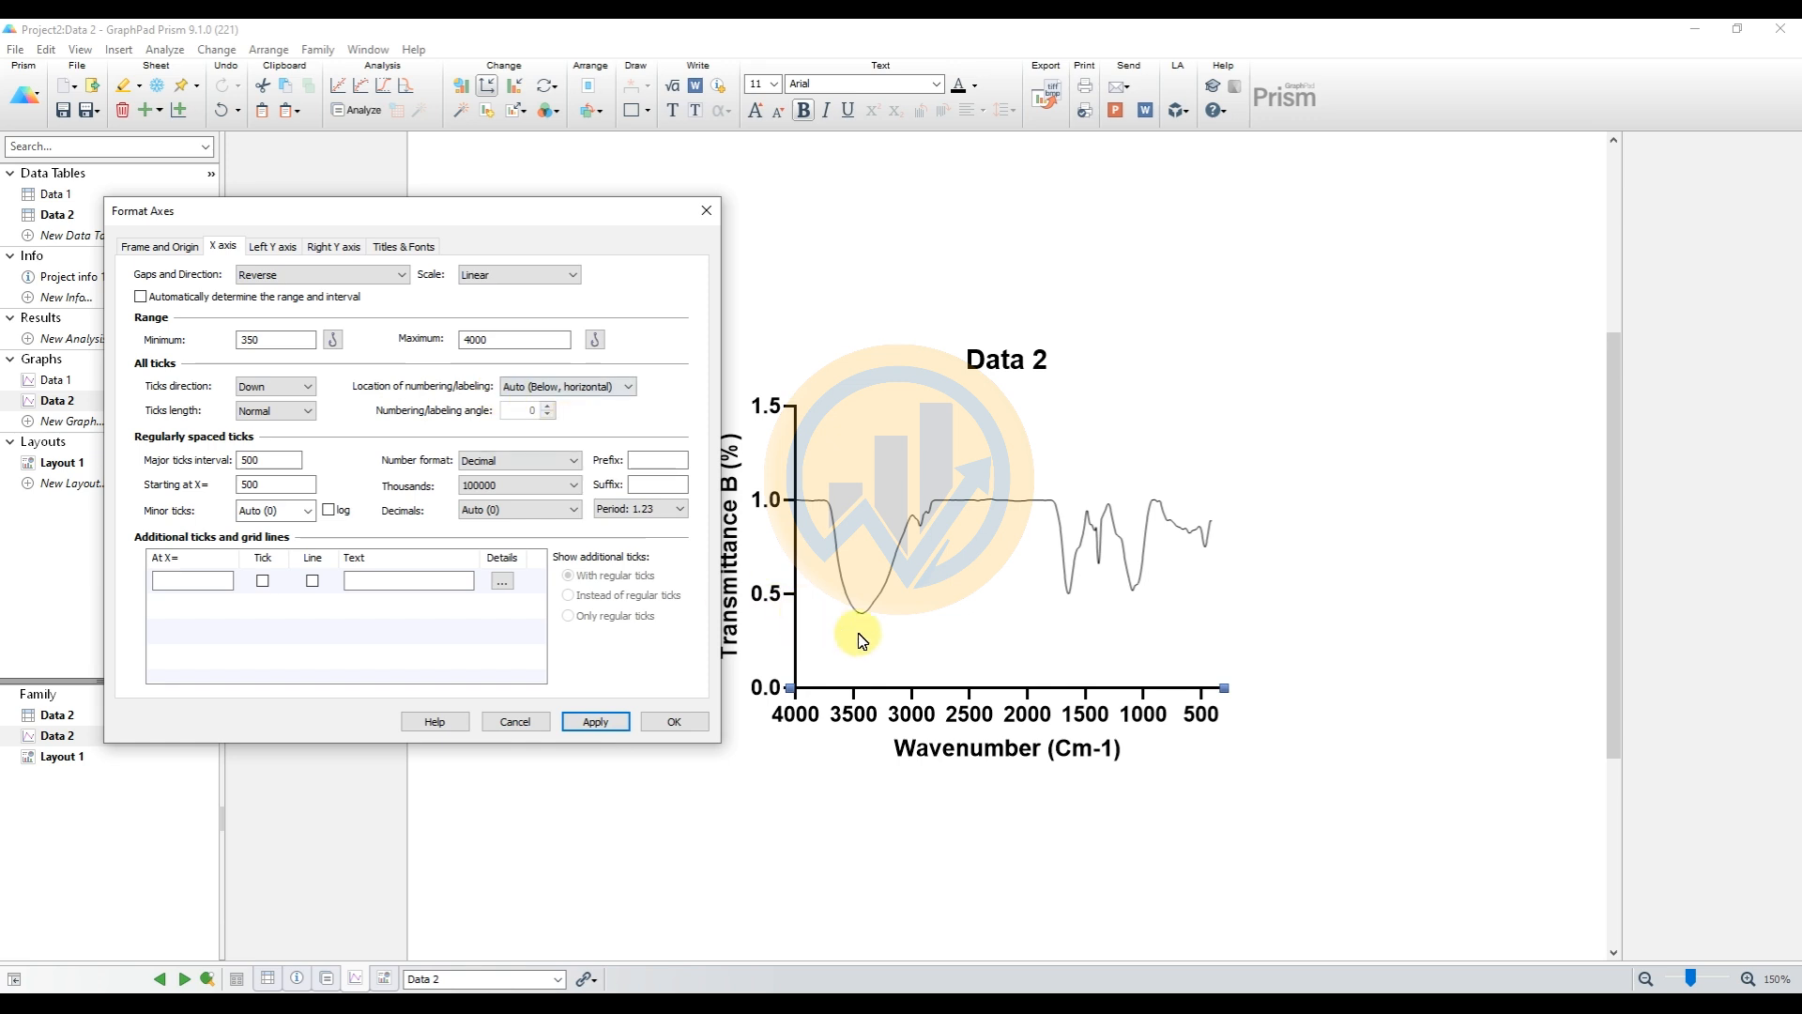
{"action": "left_click", "coordinate": [597, 388]}
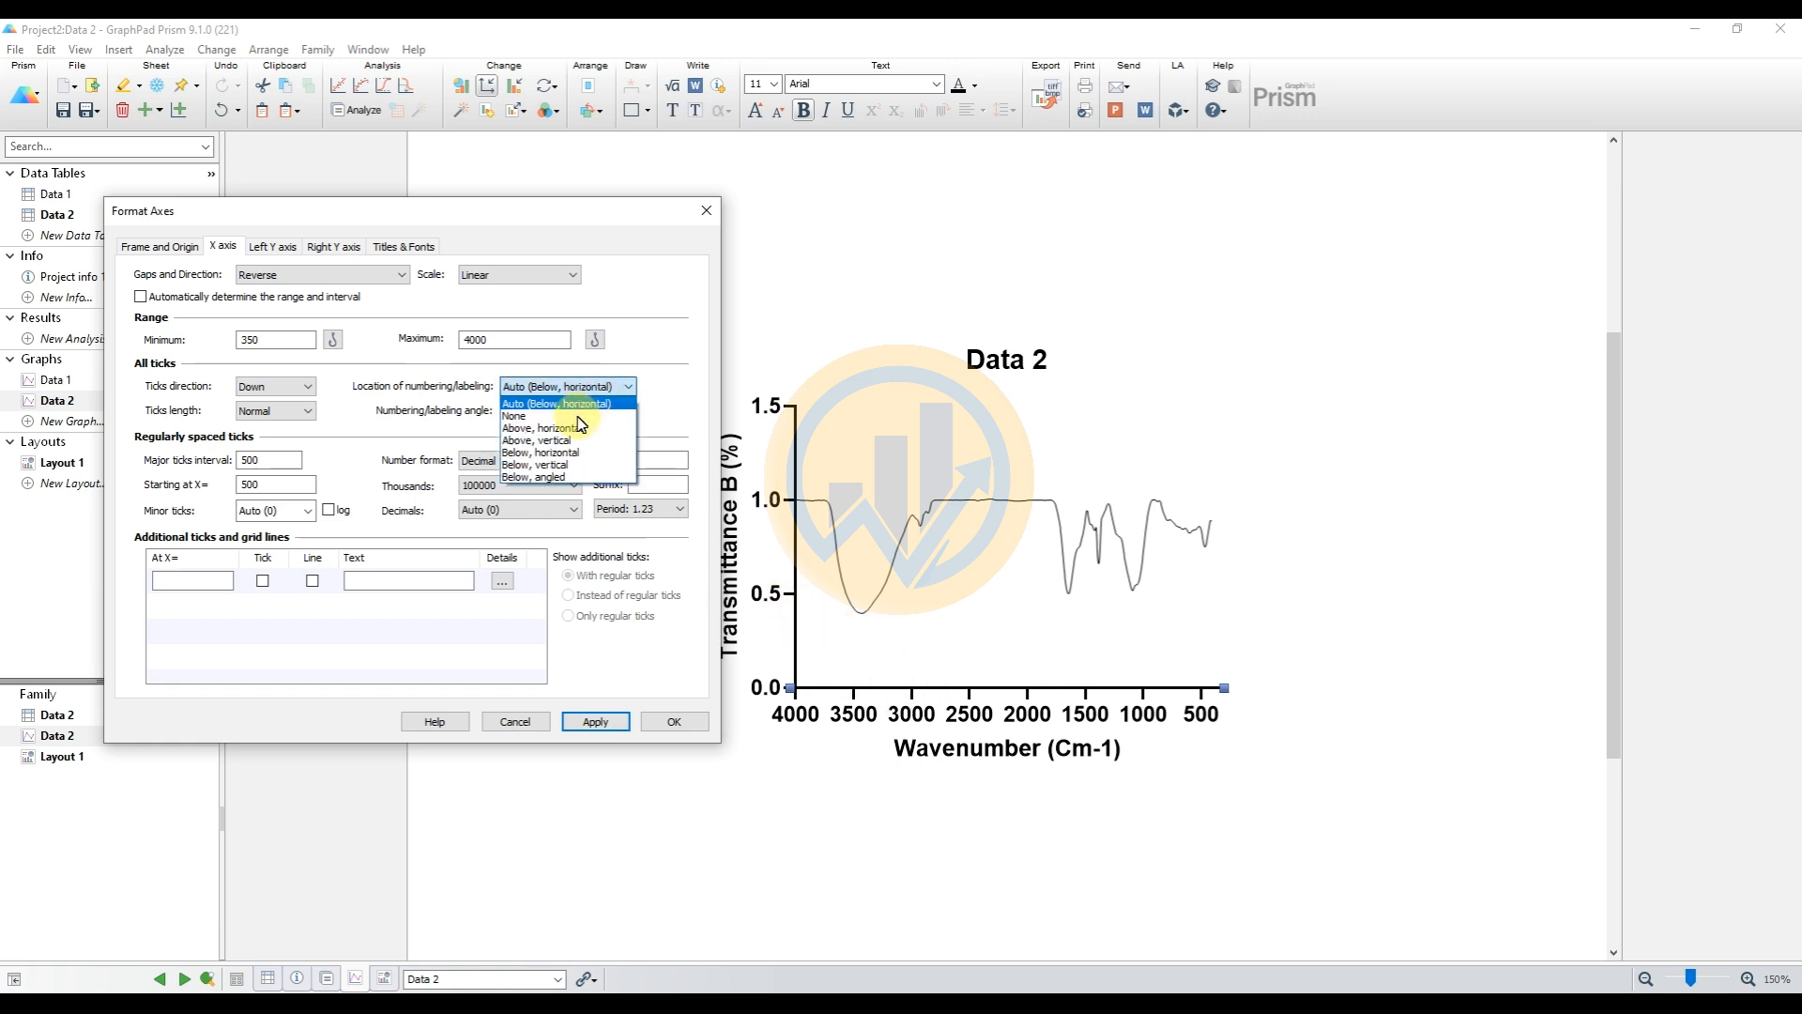
{"action": "left_click", "coordinate": [580, 466]}
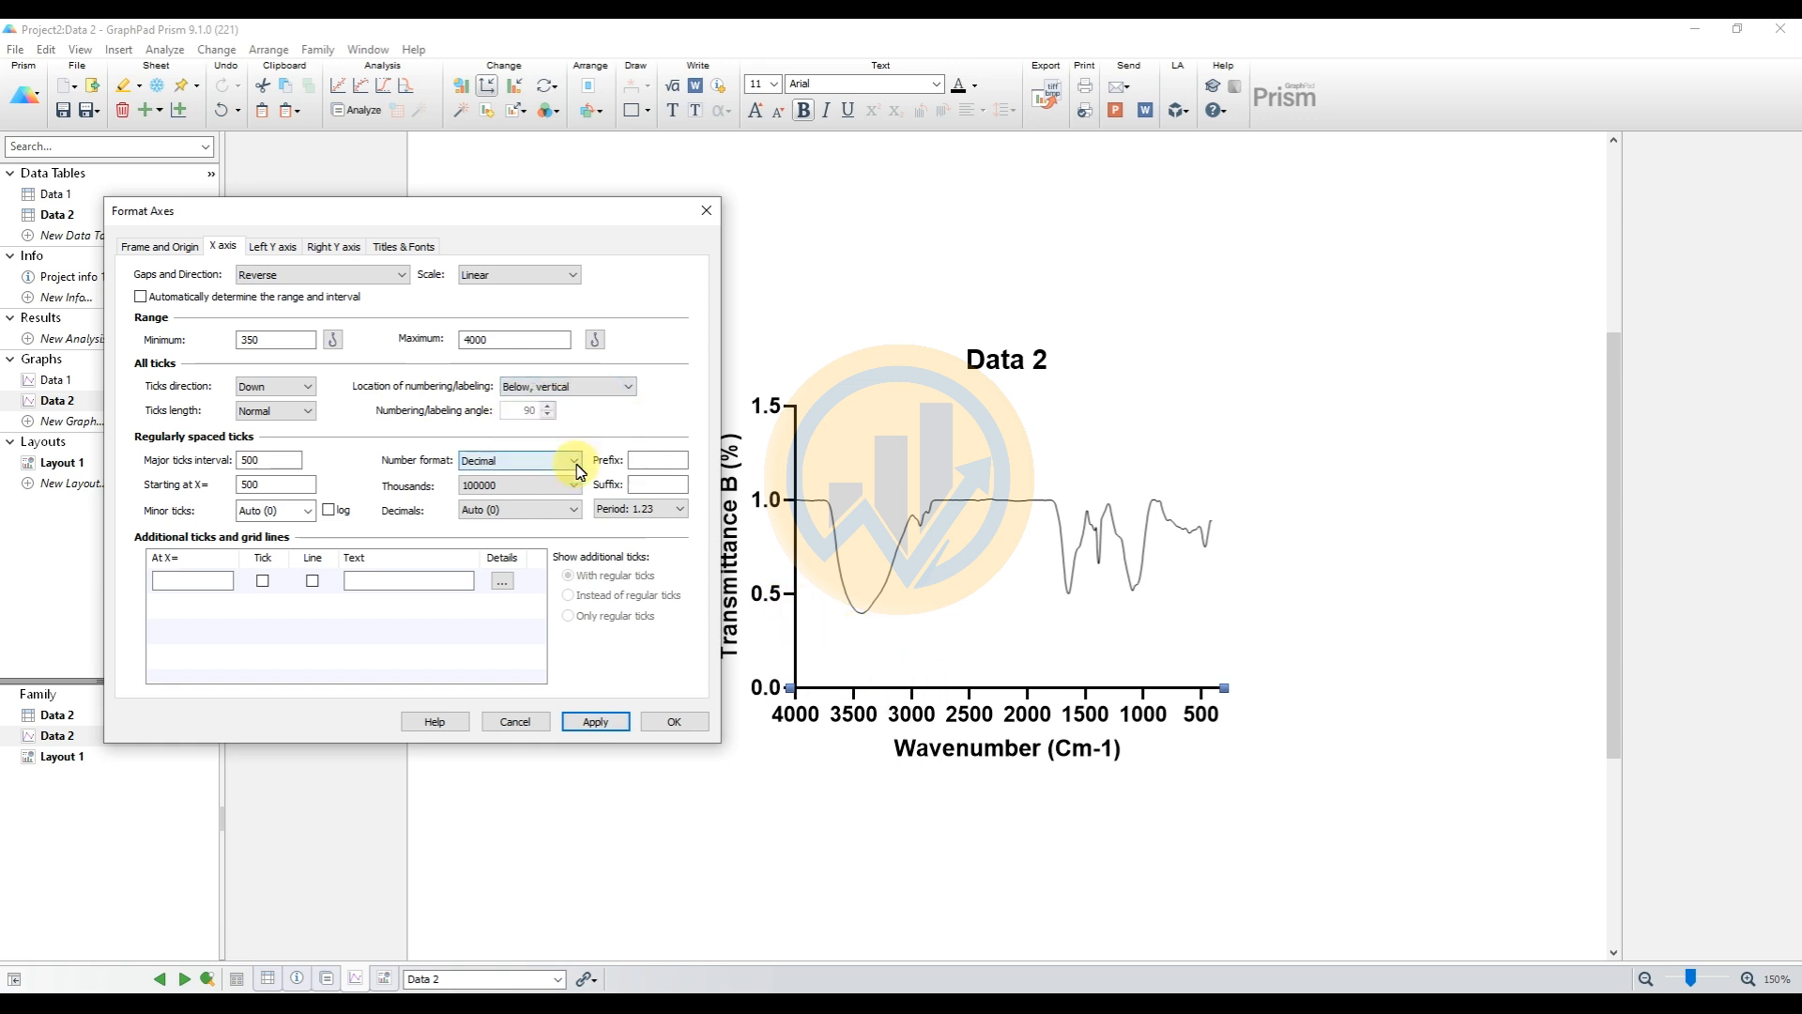
{"action": "left_click", "coordinate": [595, 721]}
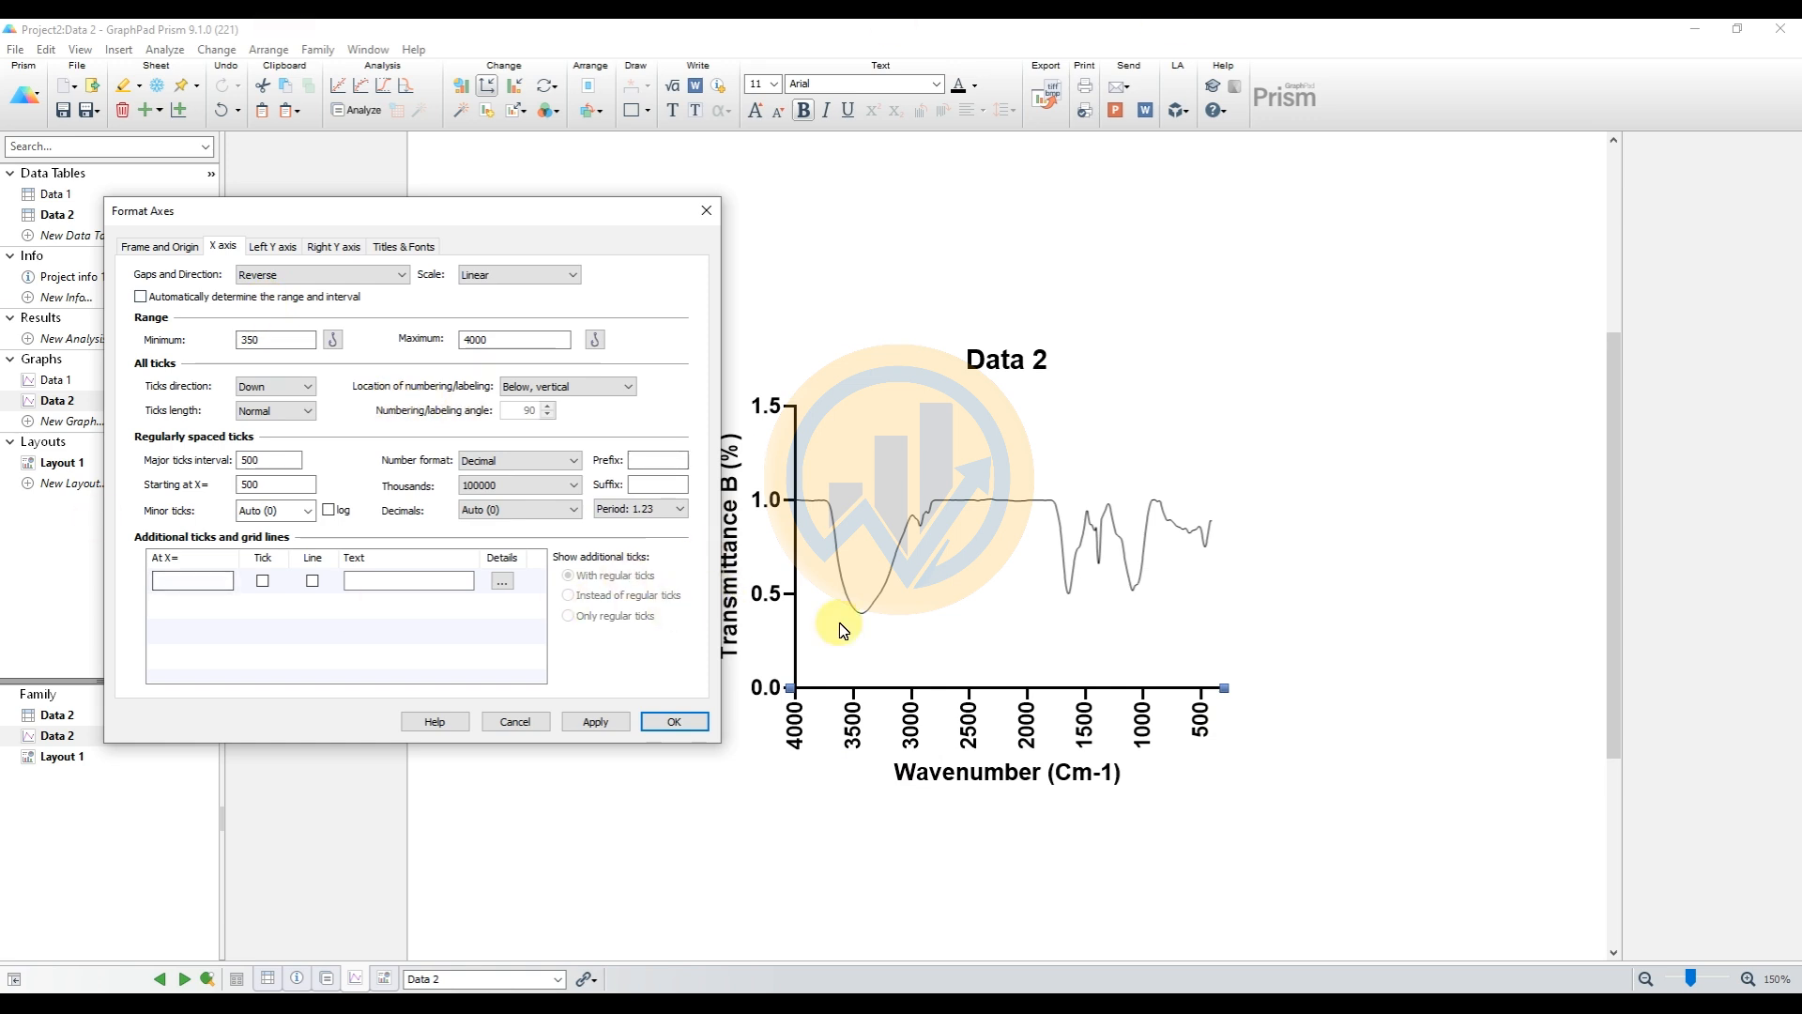
Hide the Y axis of the Data 2 graph while keeping the X axis shown
{"action": "left_click", "coordinate": [268, 248]}
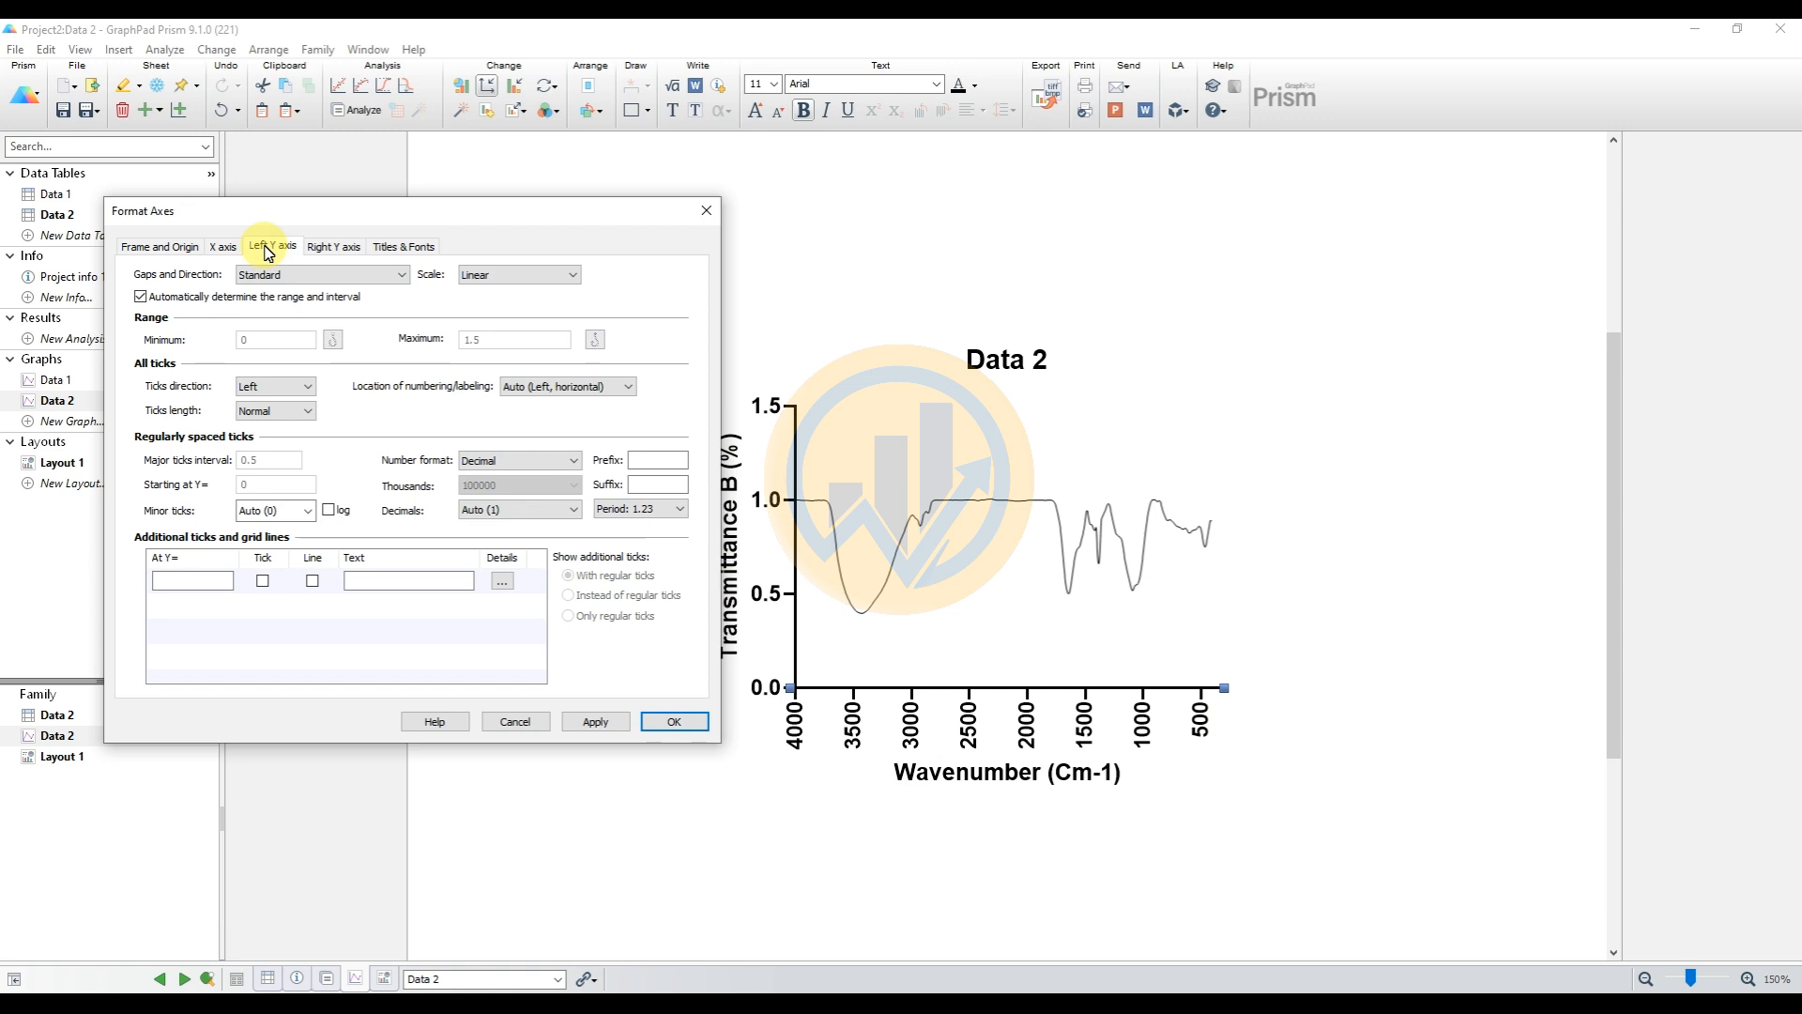
{"action": "left_click_drag", "start_coordinate": [390, 212], "coordinate": [1211, 210]}
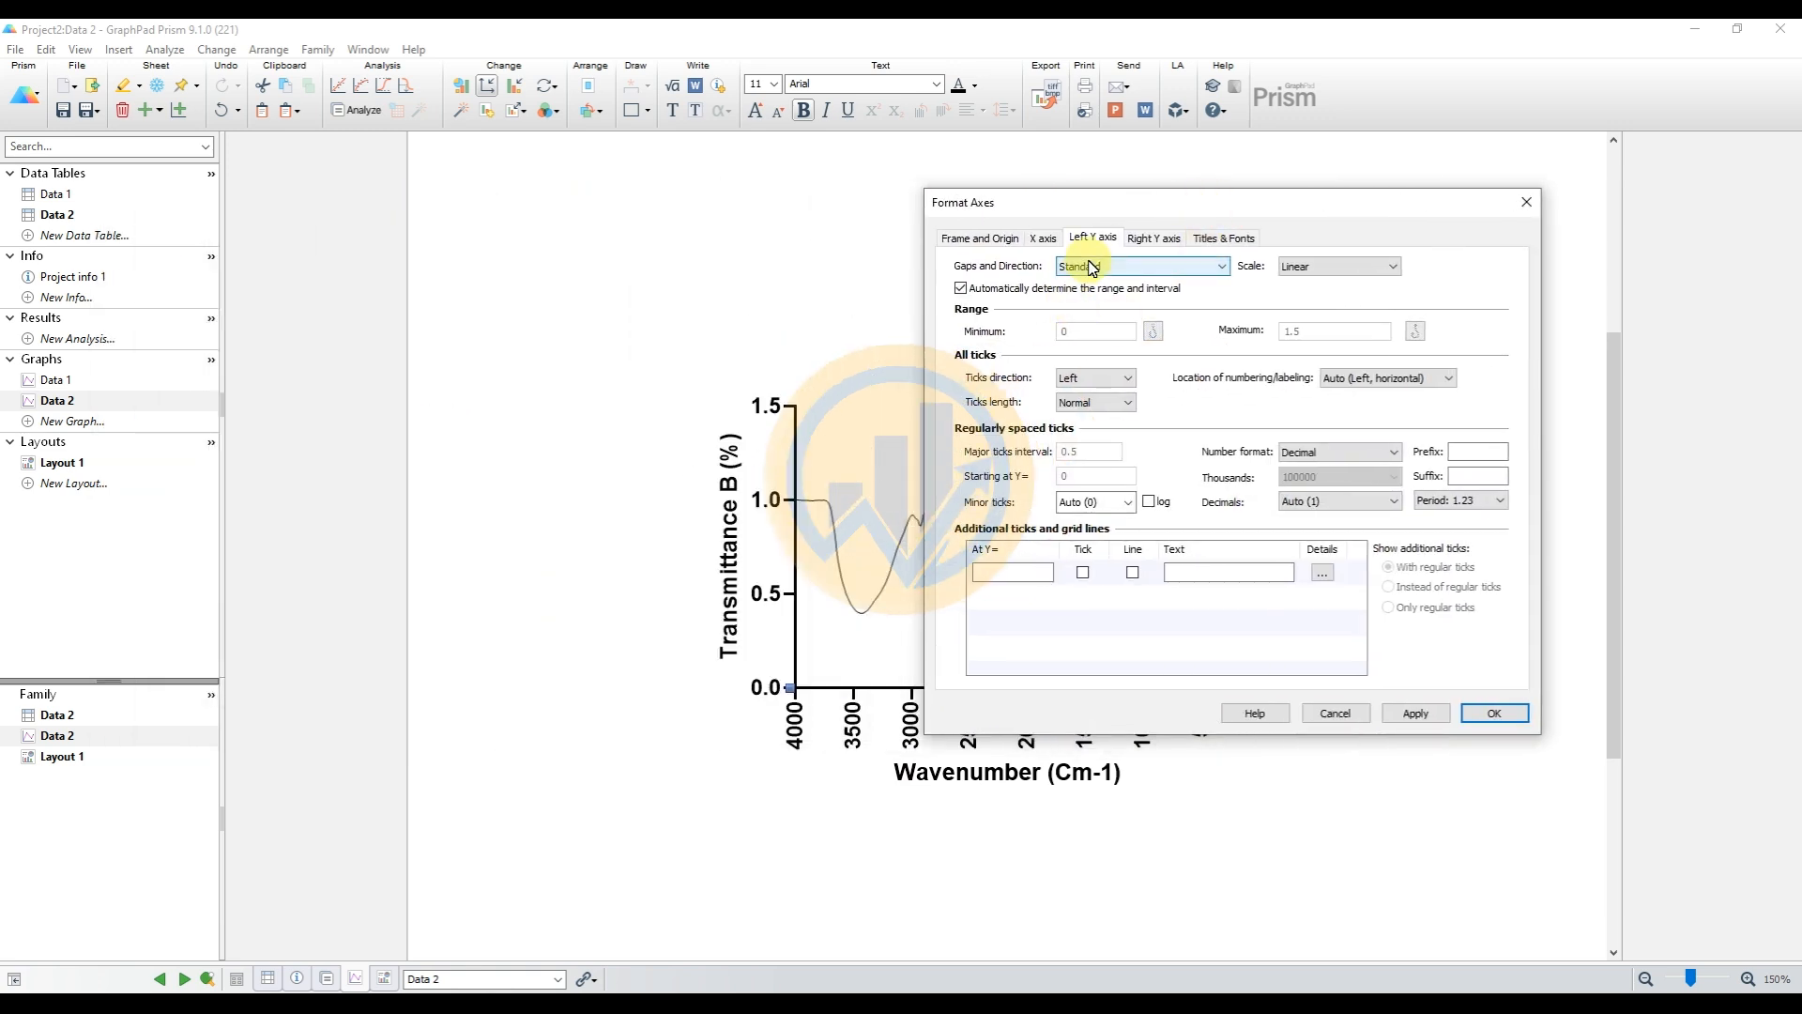
{"action": "left_click", "coordinate": [976, 242]}
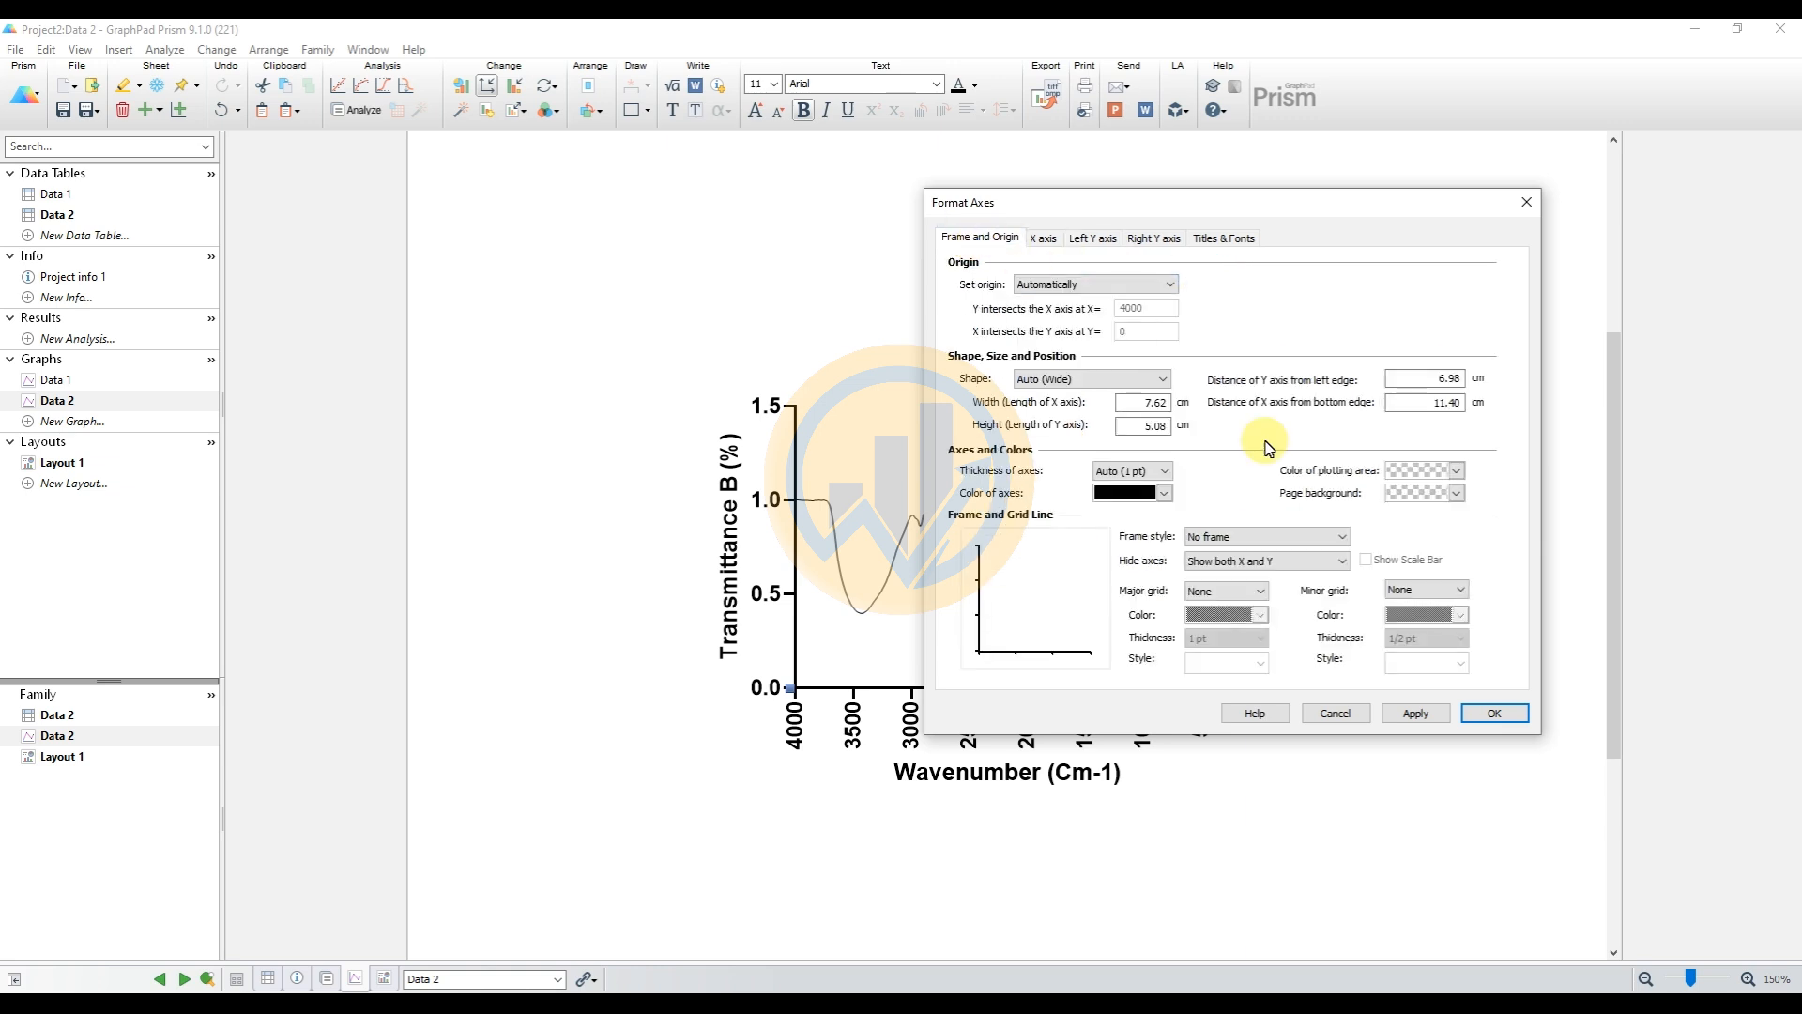
{"action": "left_click", "coordinate": [1247, 562]}
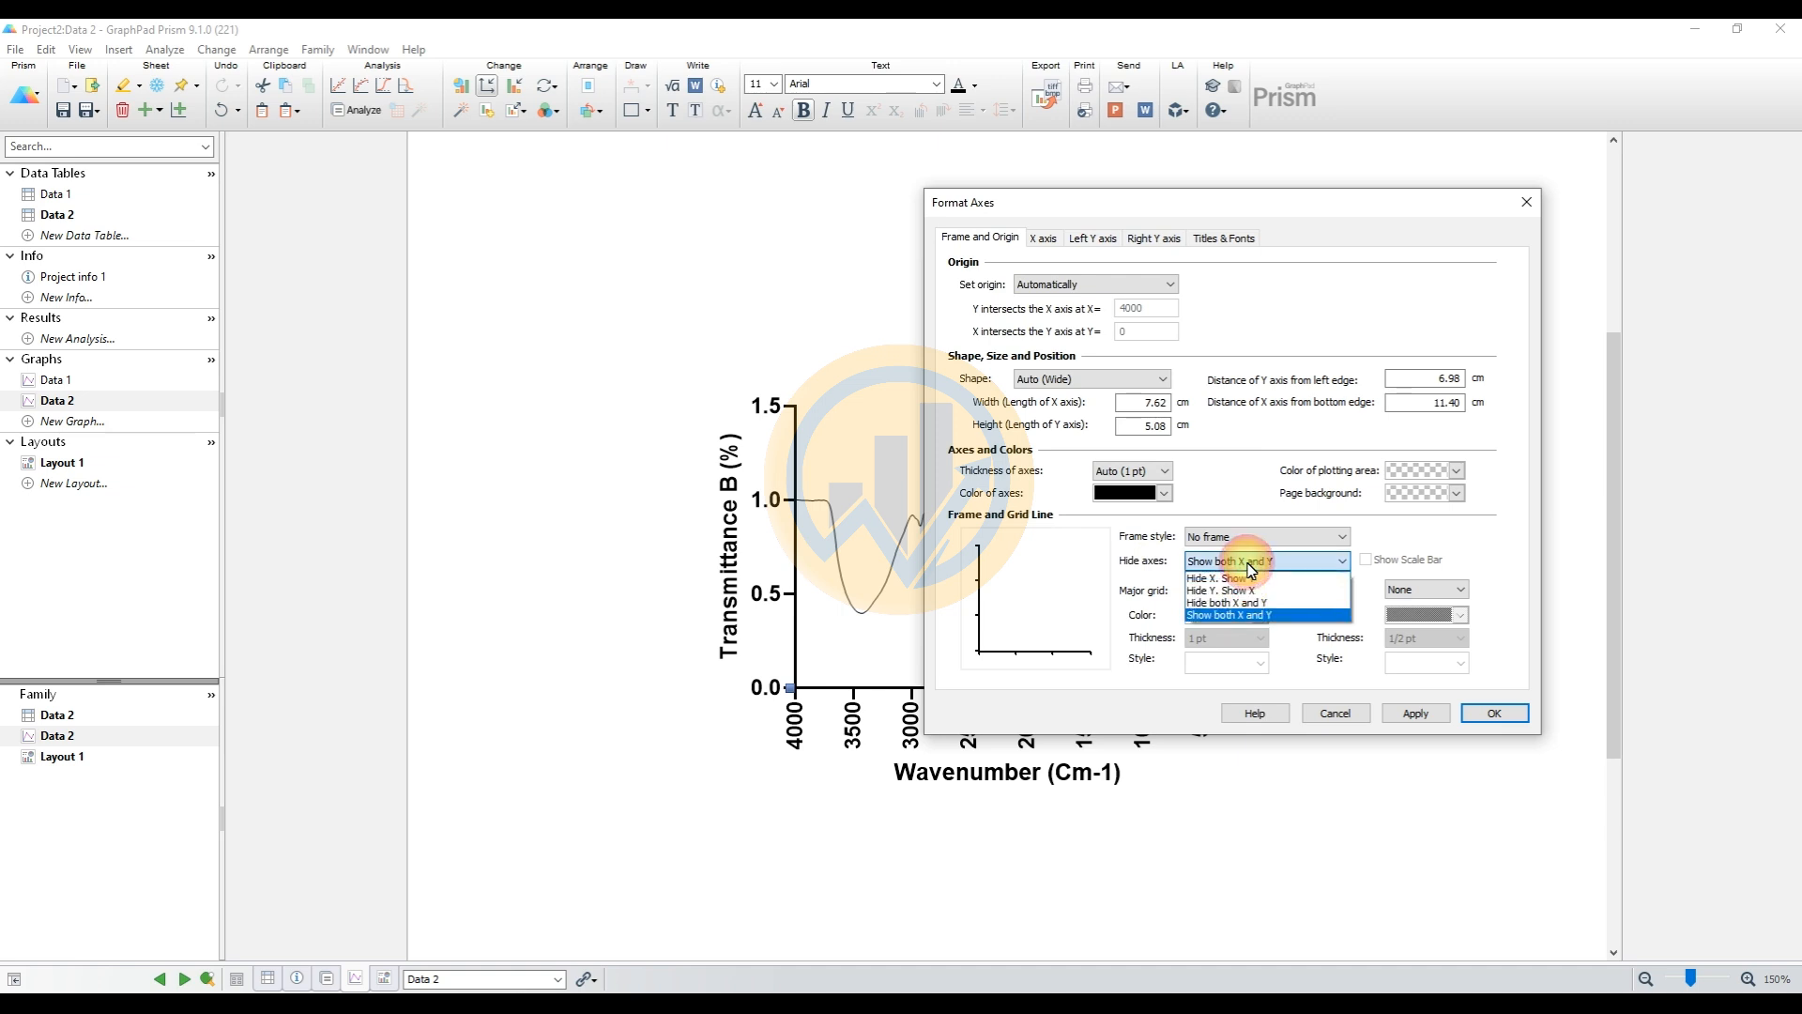
{"action": "left_click", "coordinate": [1208, 591]}
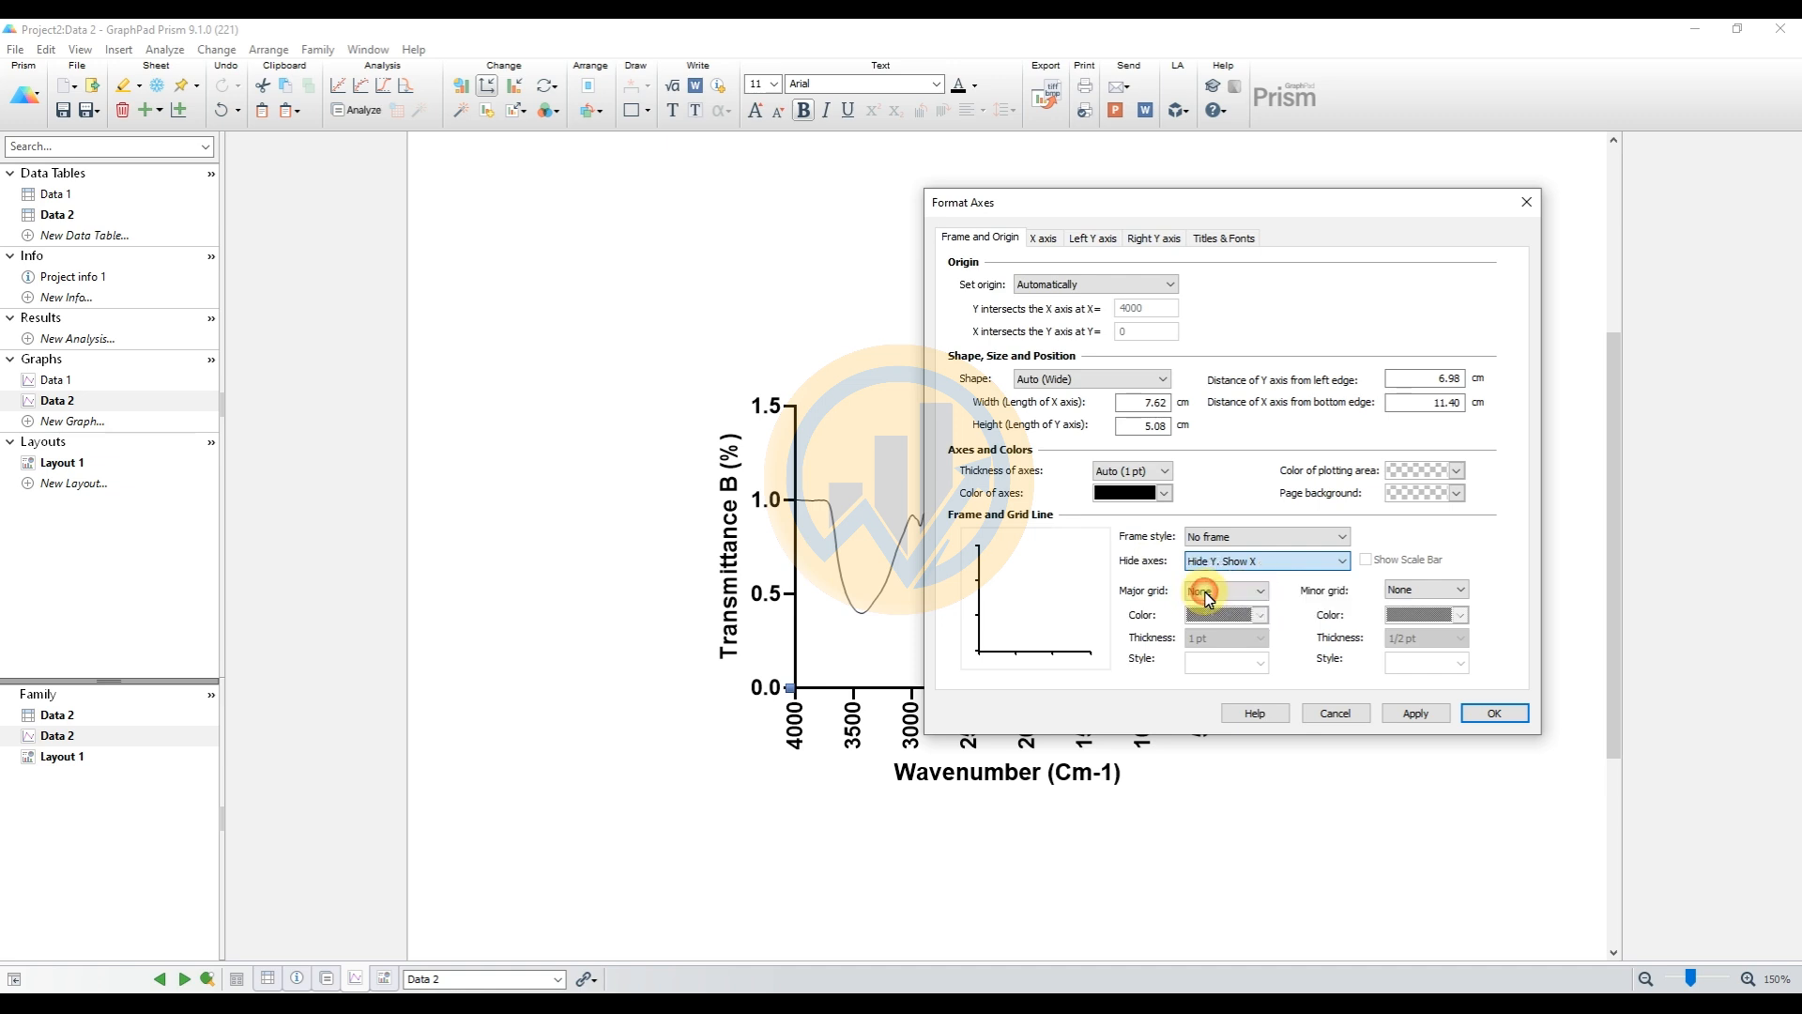
{"action": "left_click", "coordinate": [1418, 715]}
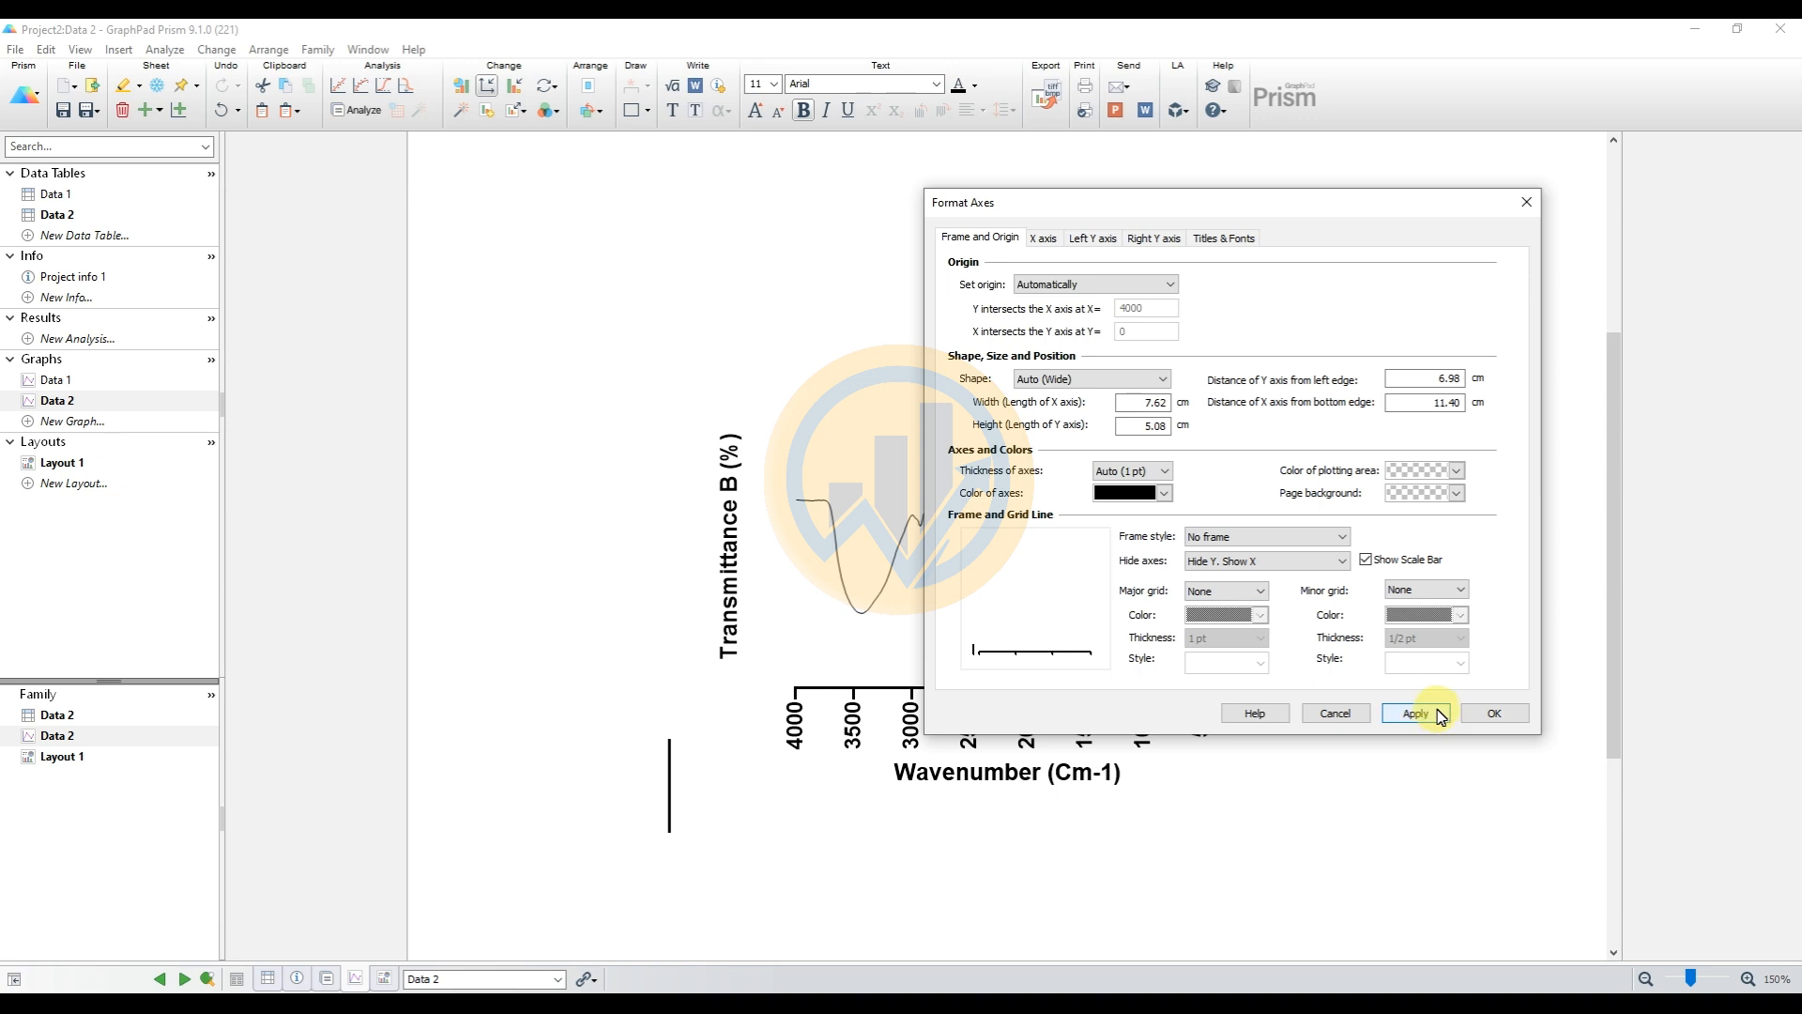
{"action": "left_click", "coordinate": [1495, 715]}
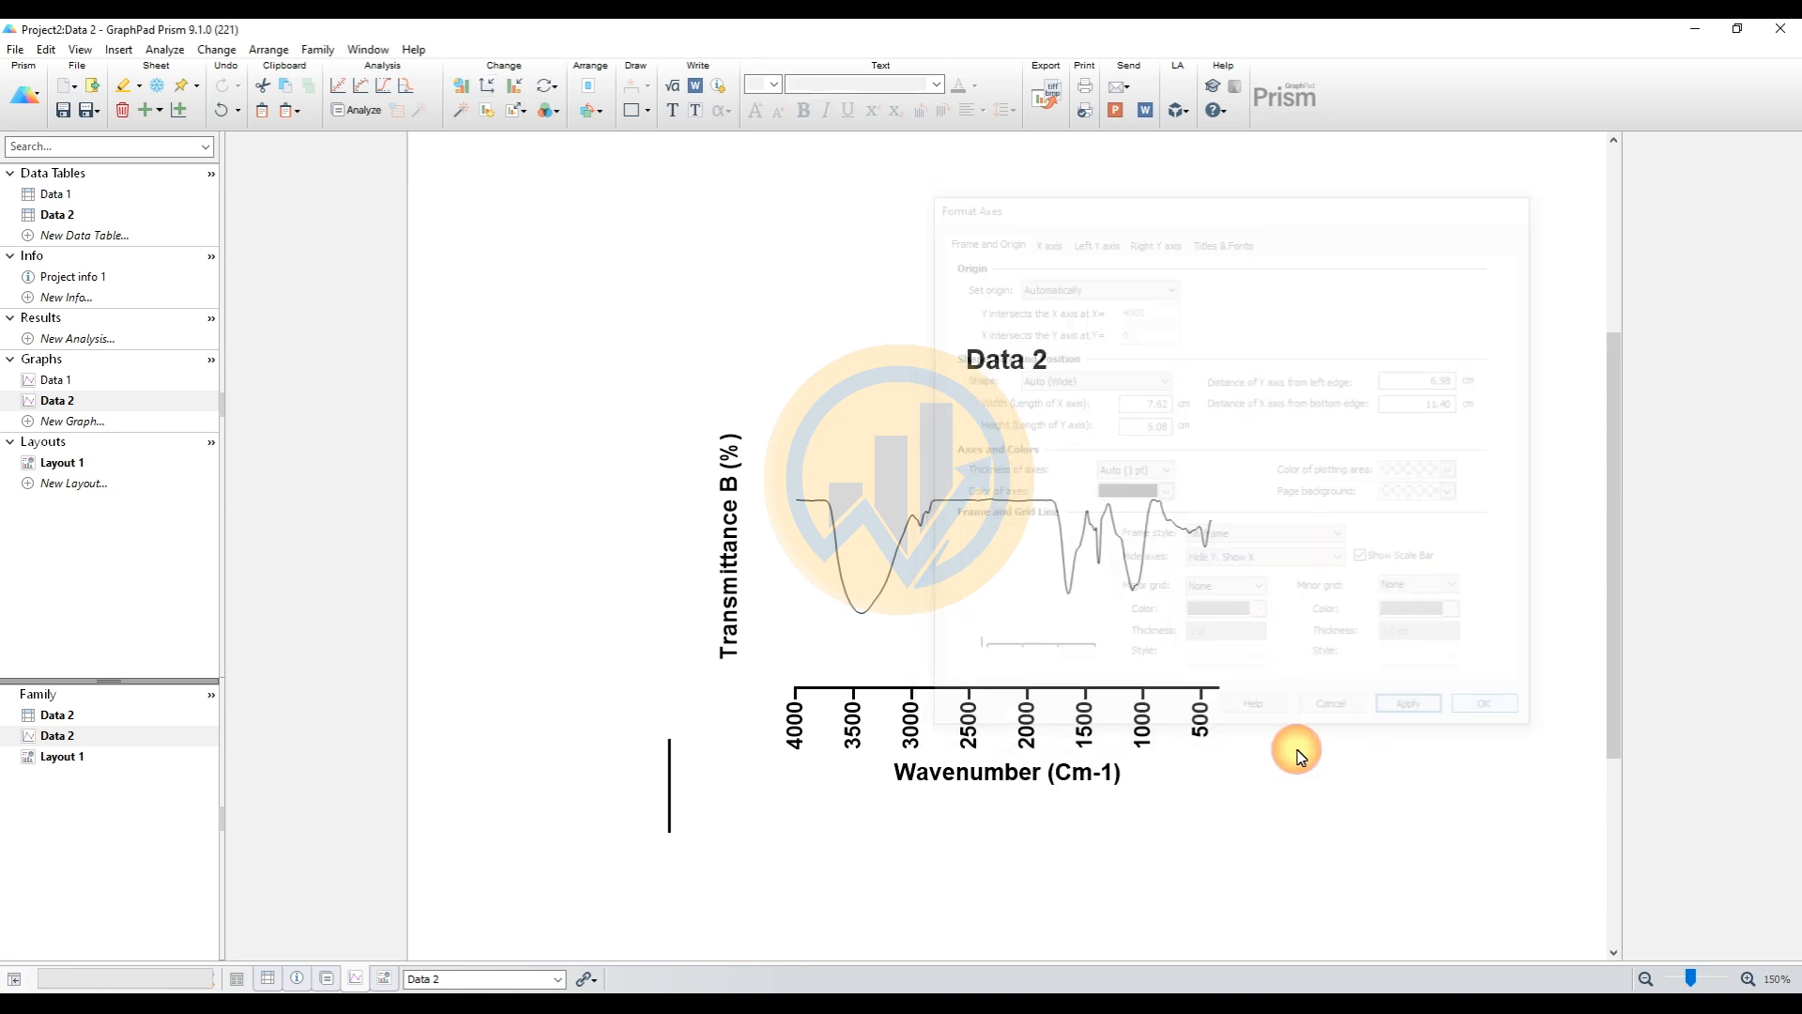
Lengthen the X axis of the Data 2 graph to about 8.00 cm
{"action": "left_click", "coordinate": [1060, 692]}
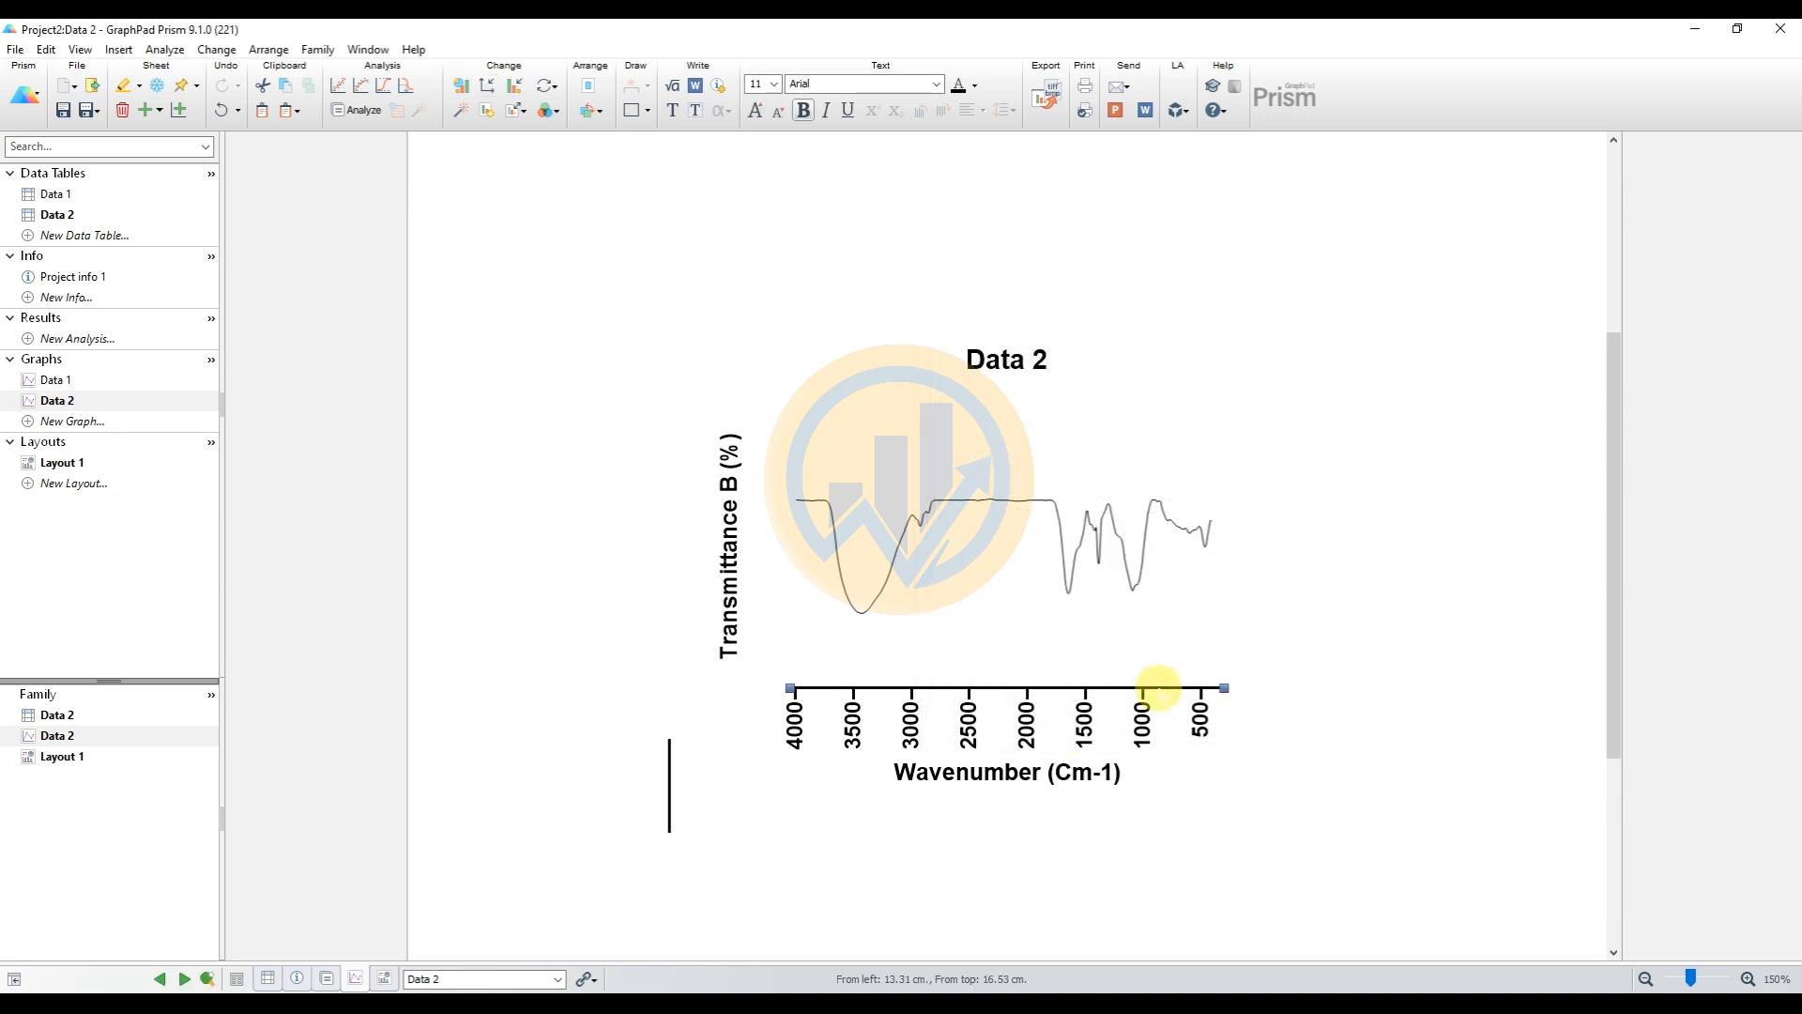
{"action": "left_click_drag", "start_coordinate": [1235, 695], "coordinate": [1254, 692]}
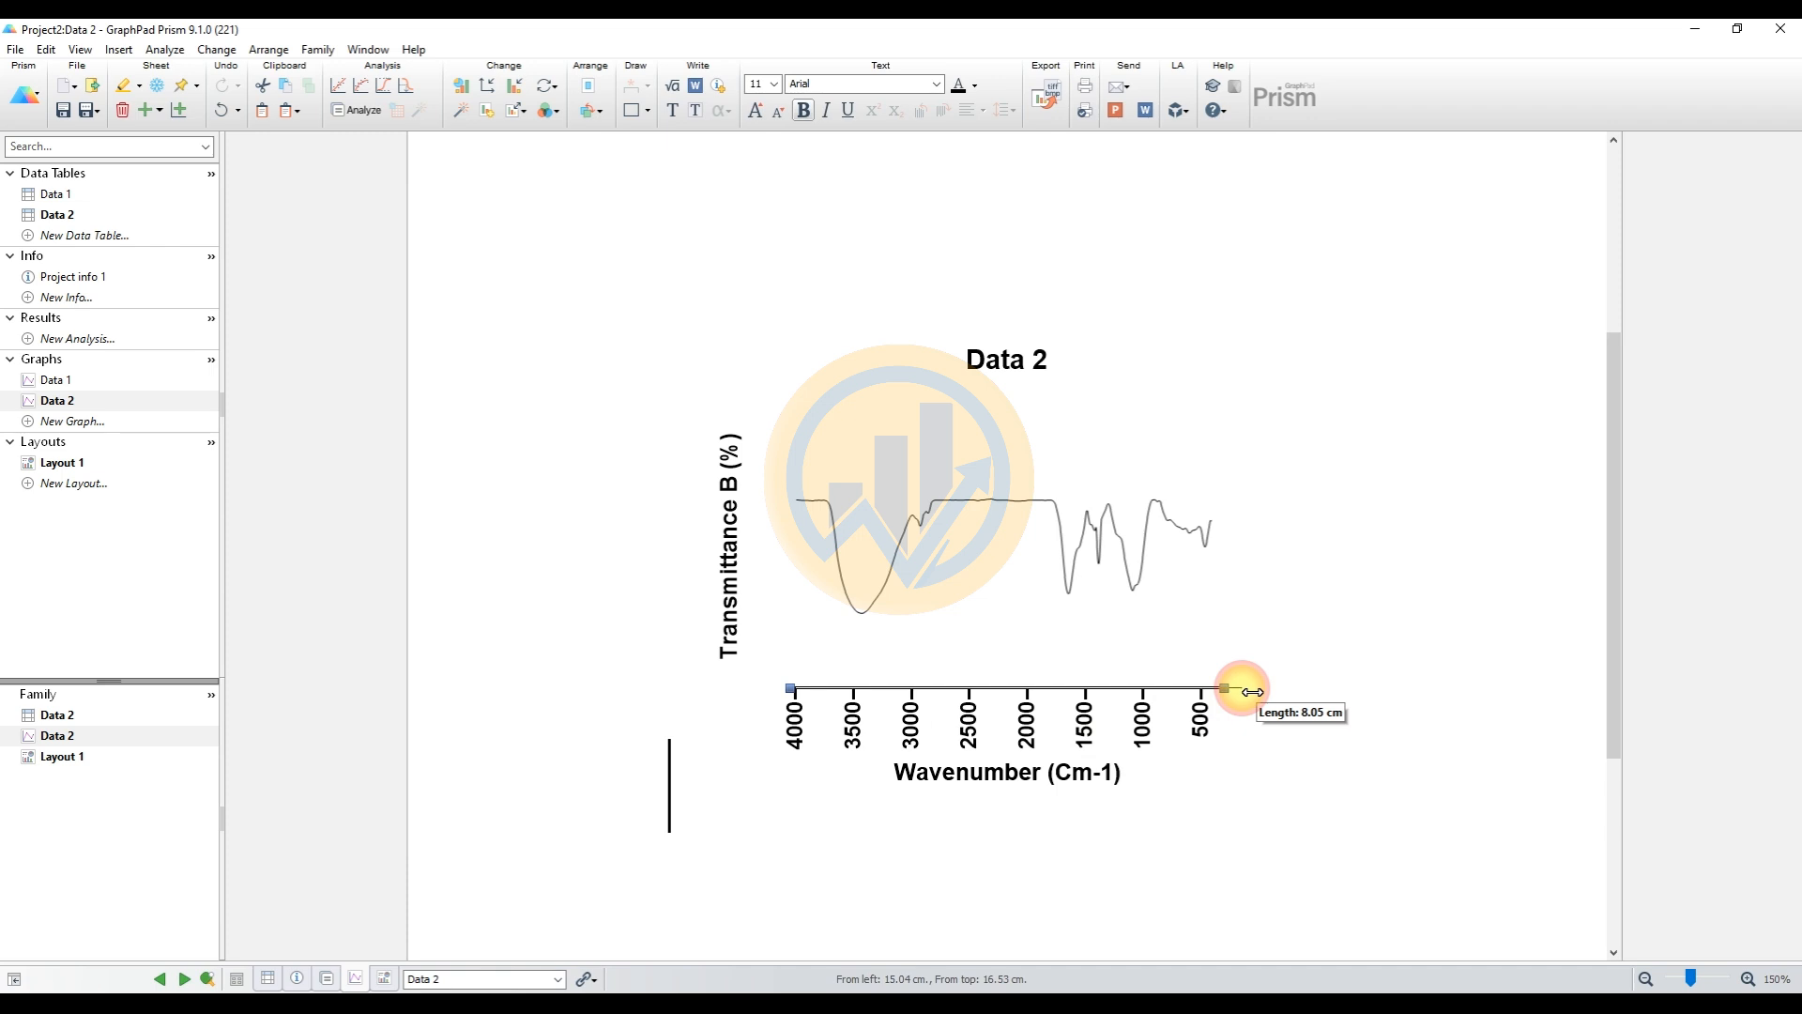
{"action": "left_click_drag", "start_coordinate": [1252, 691], "coordinate": [1249, 692]}
{"action": "left_click_drag", "start_coordinate": [1249, 692], "coordinate": [1249, 692]}
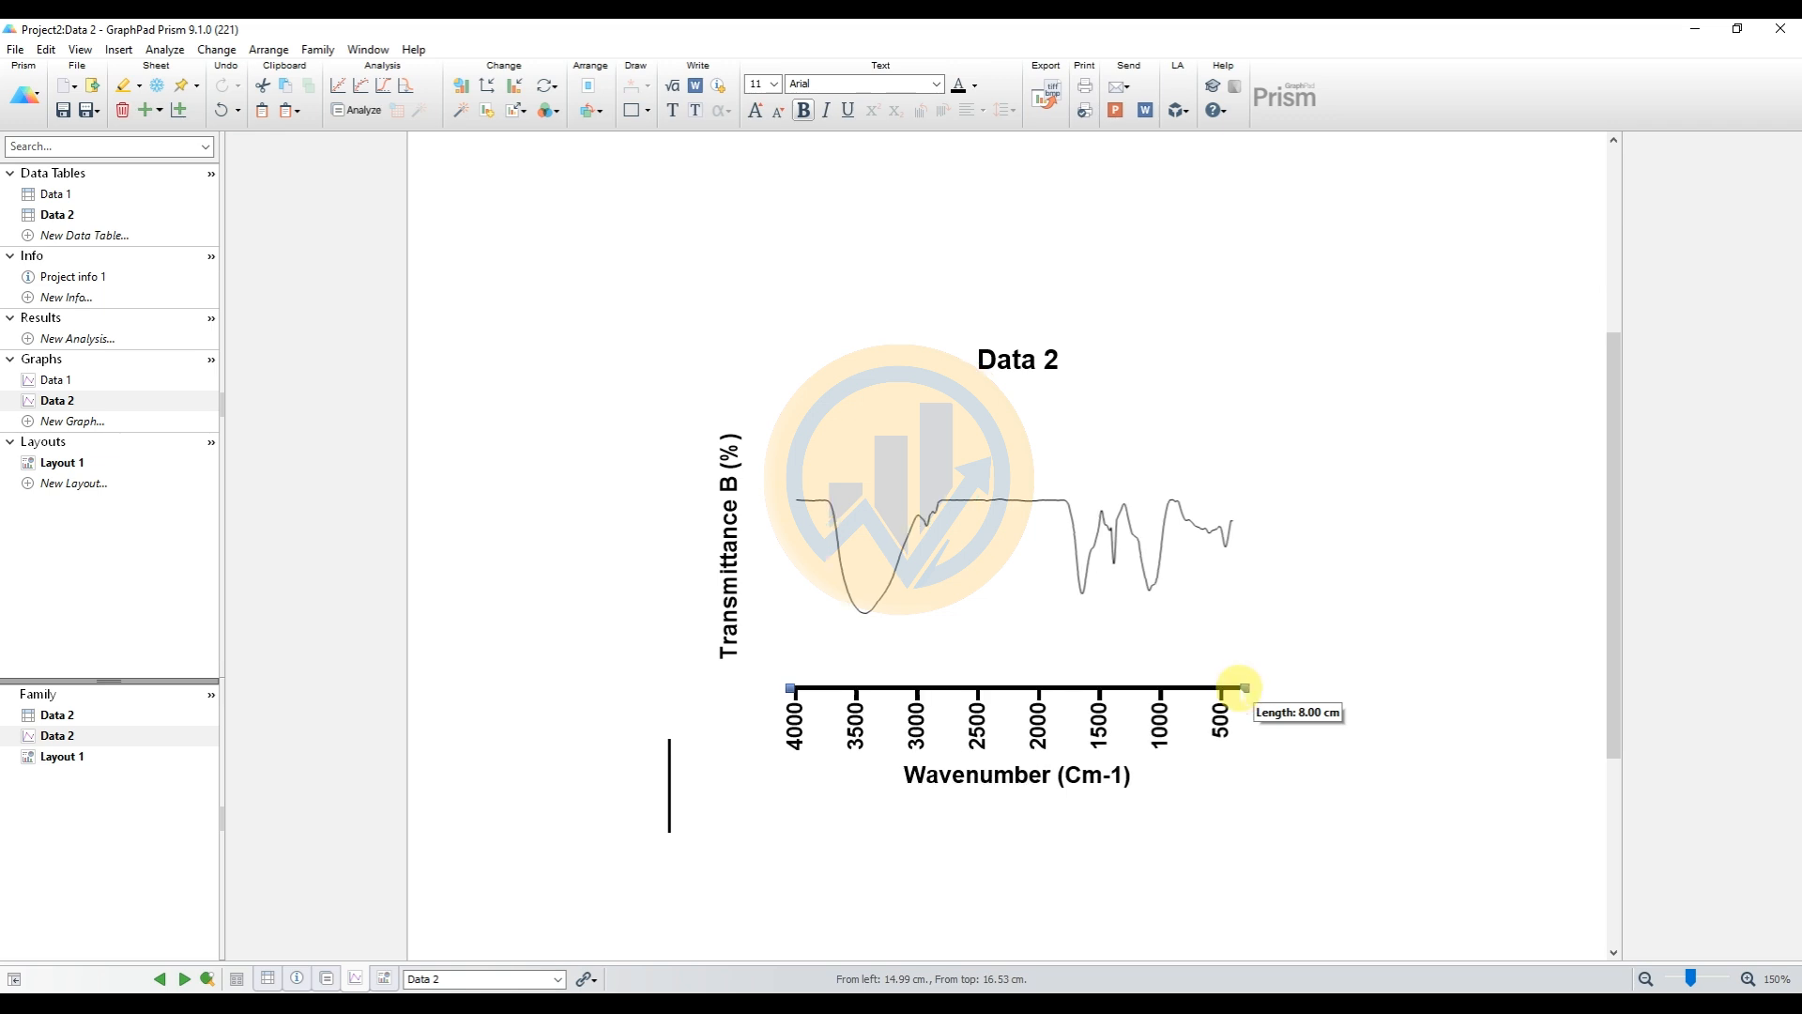
{"action": "left_click", "coordinate": [1332, 647]}
Delete the Y axis title and the graph title from the Data 2 graph
{"action": "double_click", "coordinate": [734, 582]}
{"action": "key", "text": "Delete"}
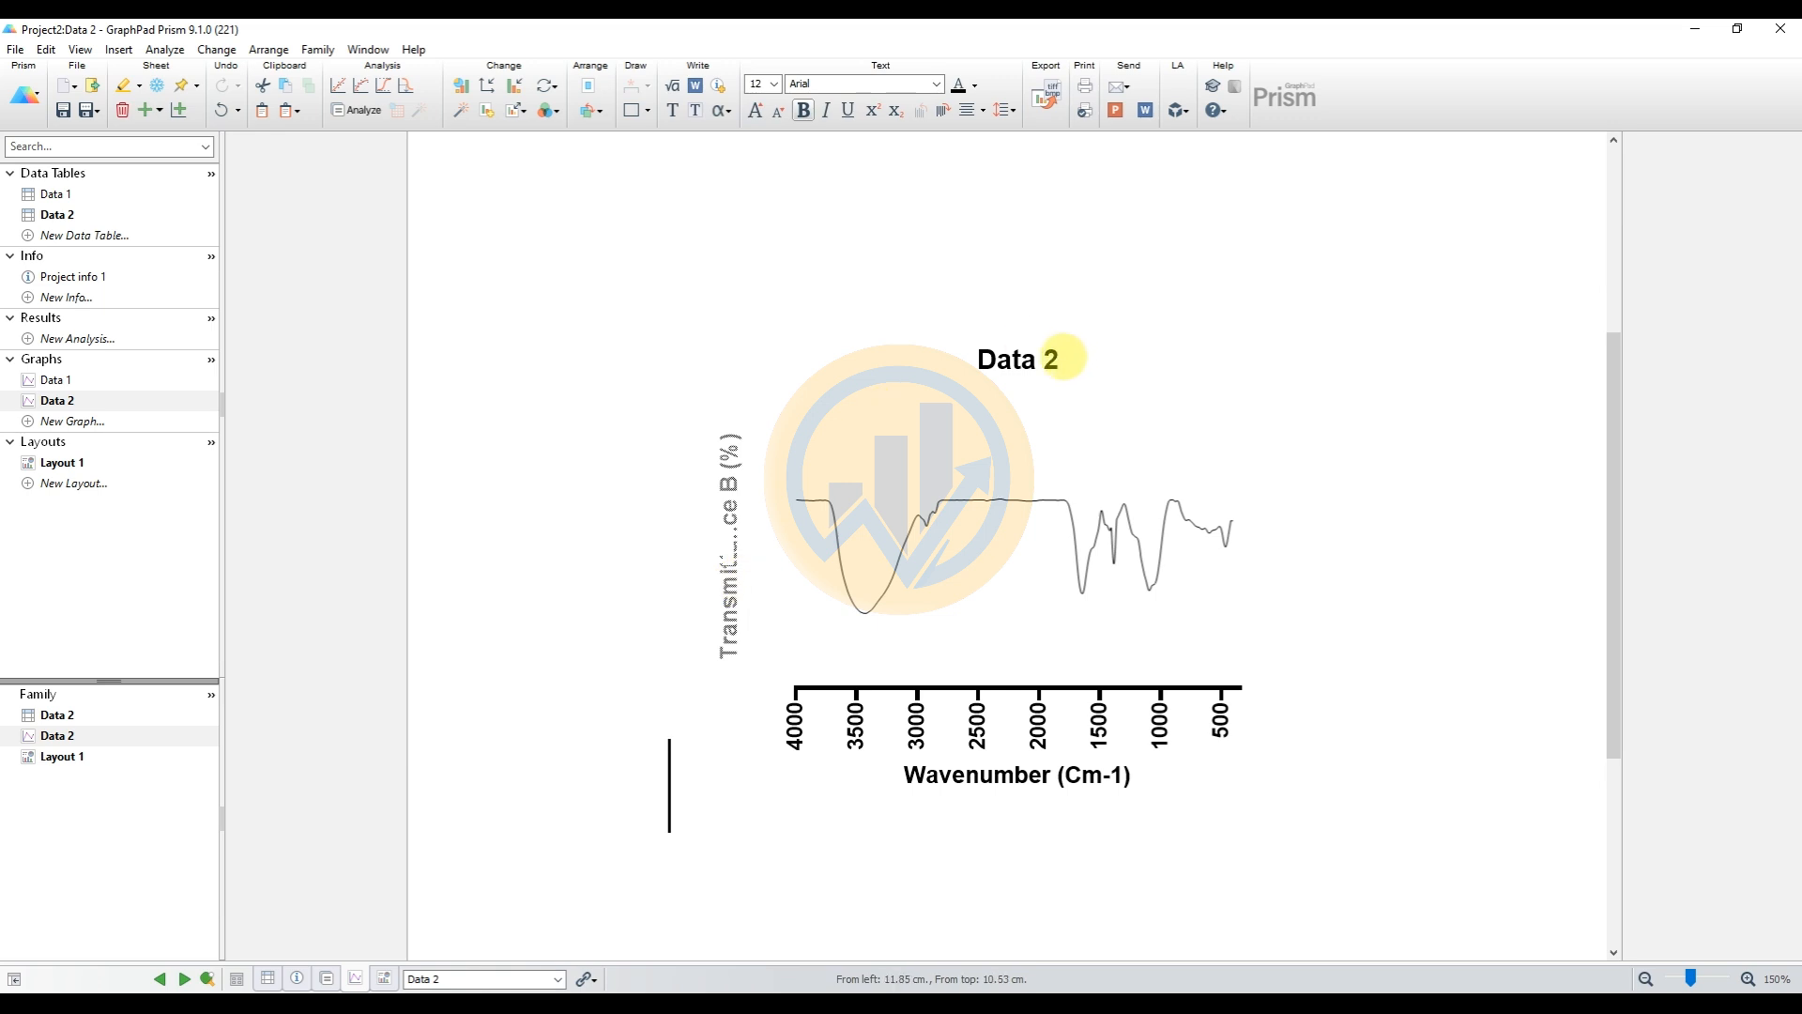
{"action": "left_click", "coordinate": [1052, 362]}
{"action": "double_click", "coordinate": [1047, 366]}
{"action": "key", "text": "Delete"}
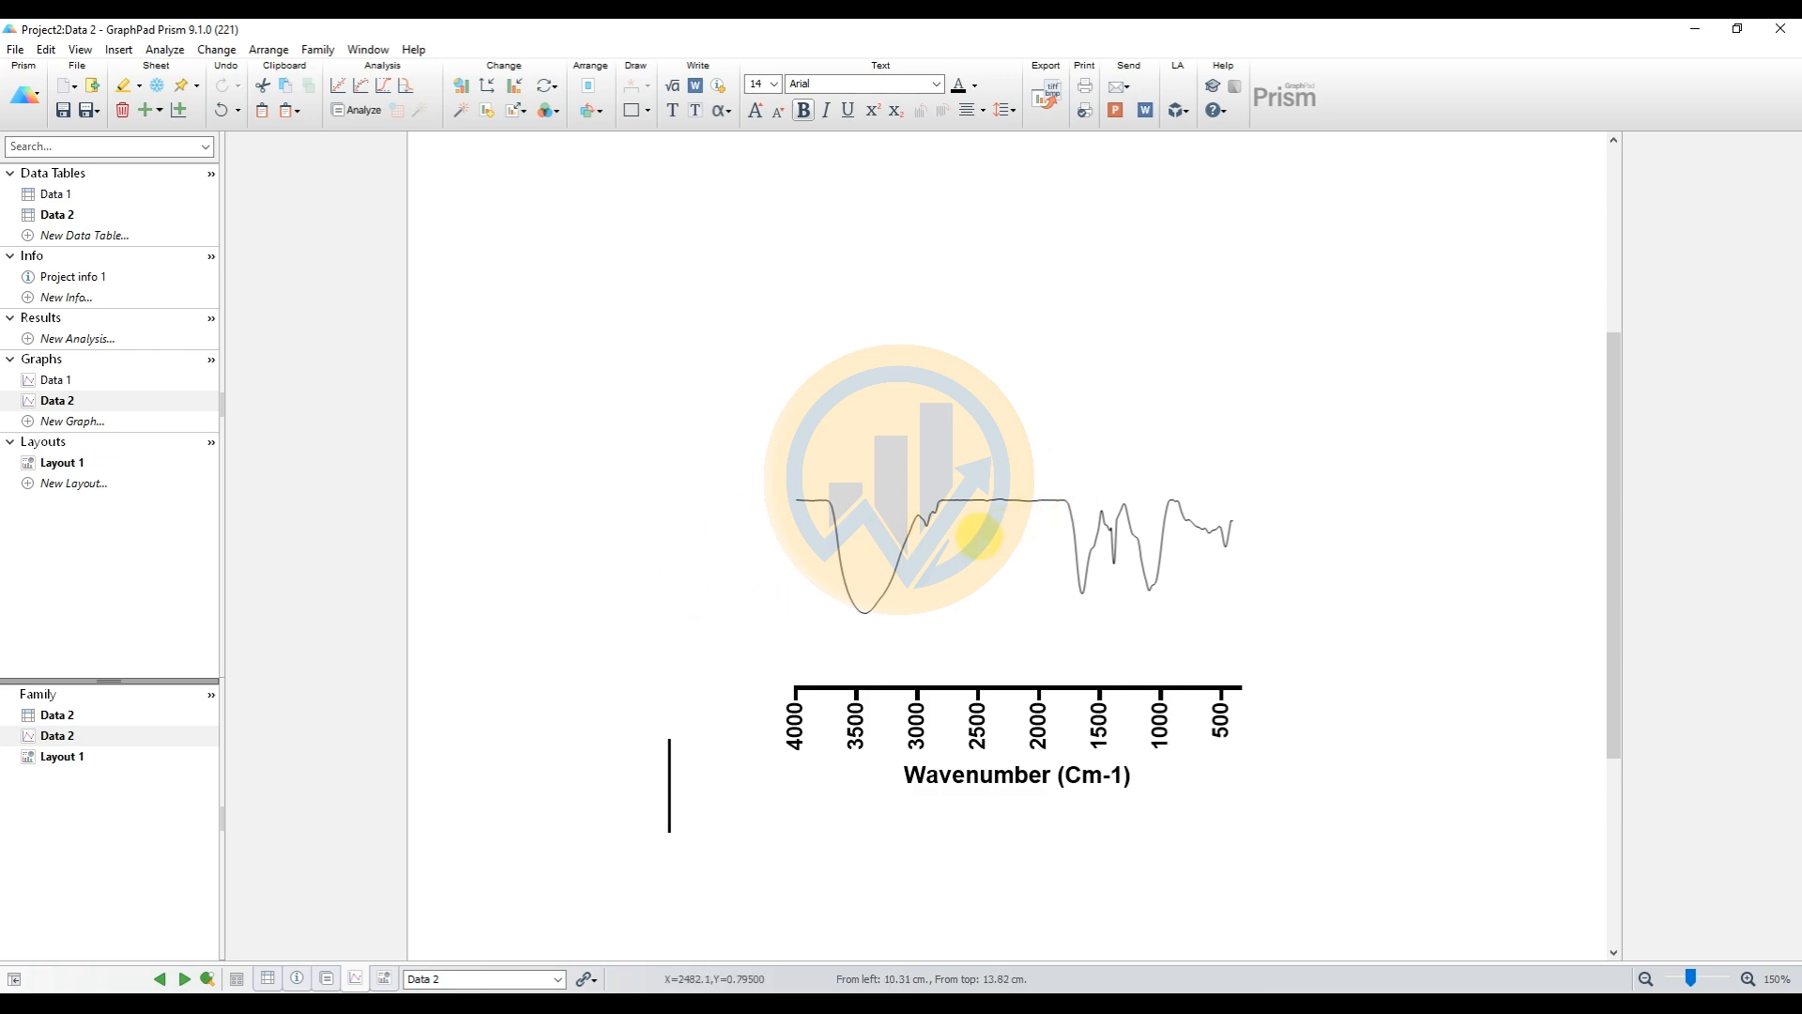
Show the legend for the Transmittance B (%) data set on the graph
{"action": "double_click", "coordinate": [943, 509]}
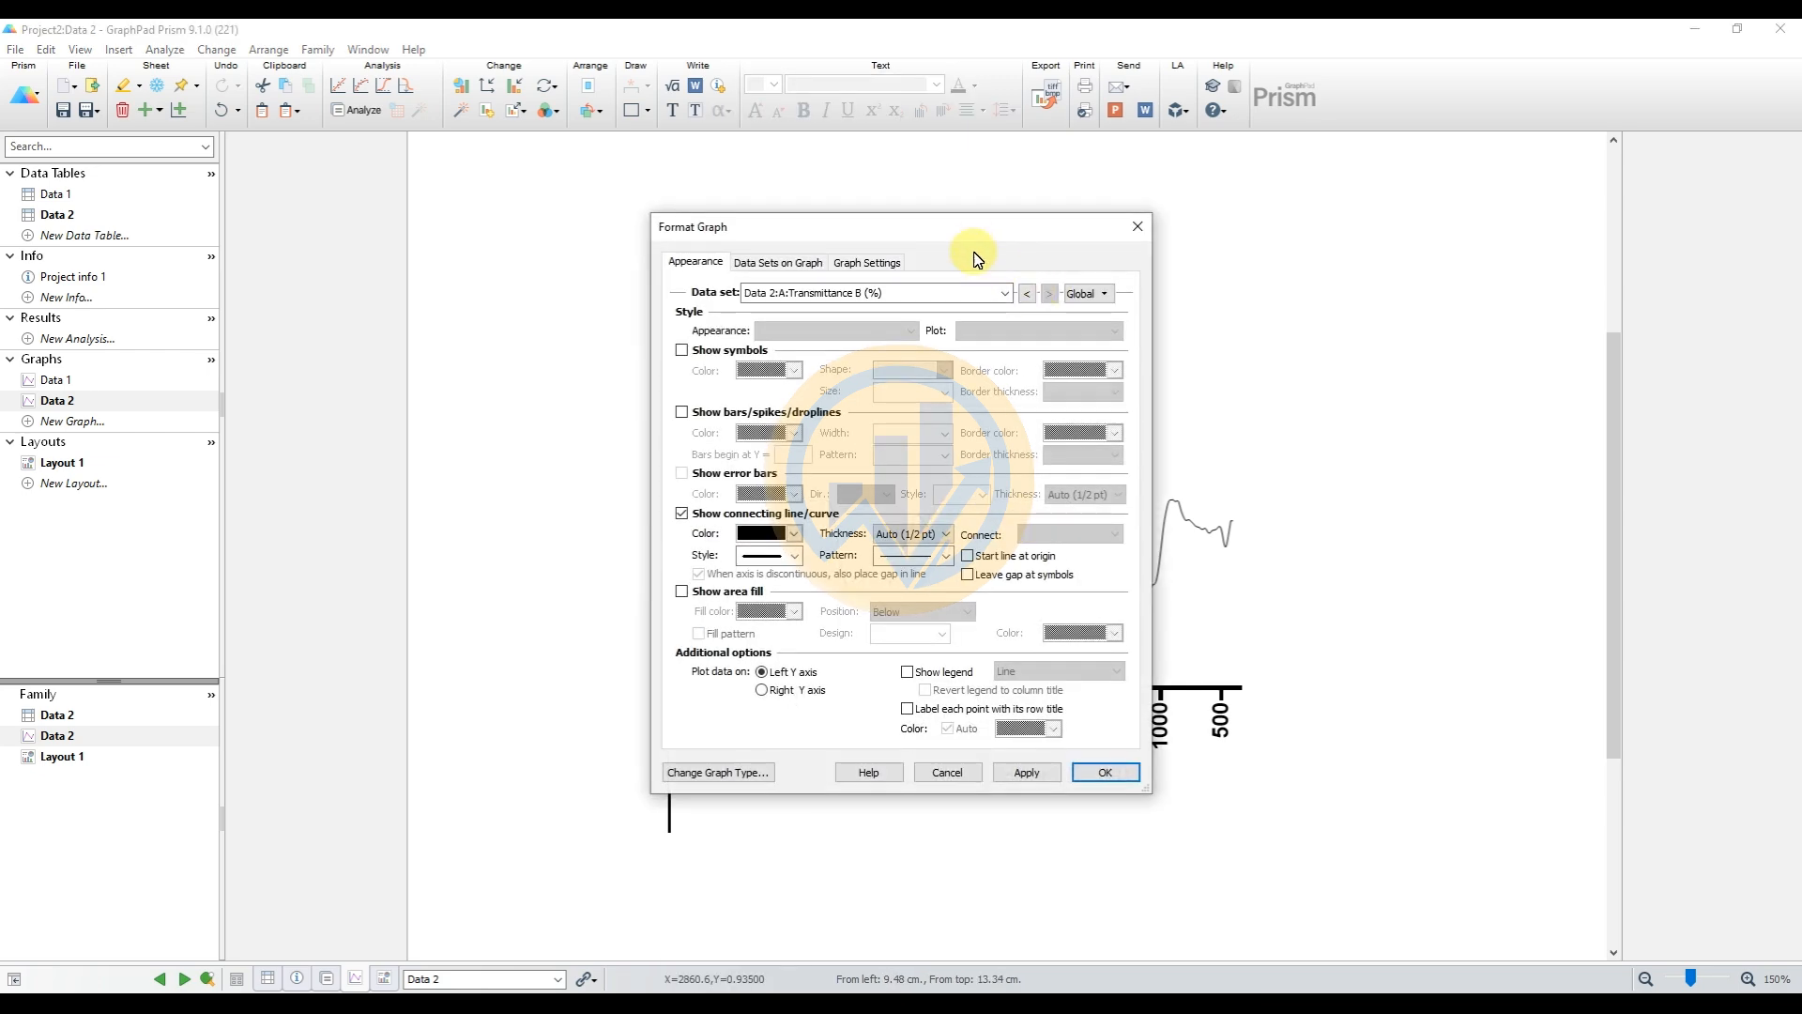
{"action": "left_click_drag", "start_coordinate": [972, 235], "coordinate": [711, 156]}
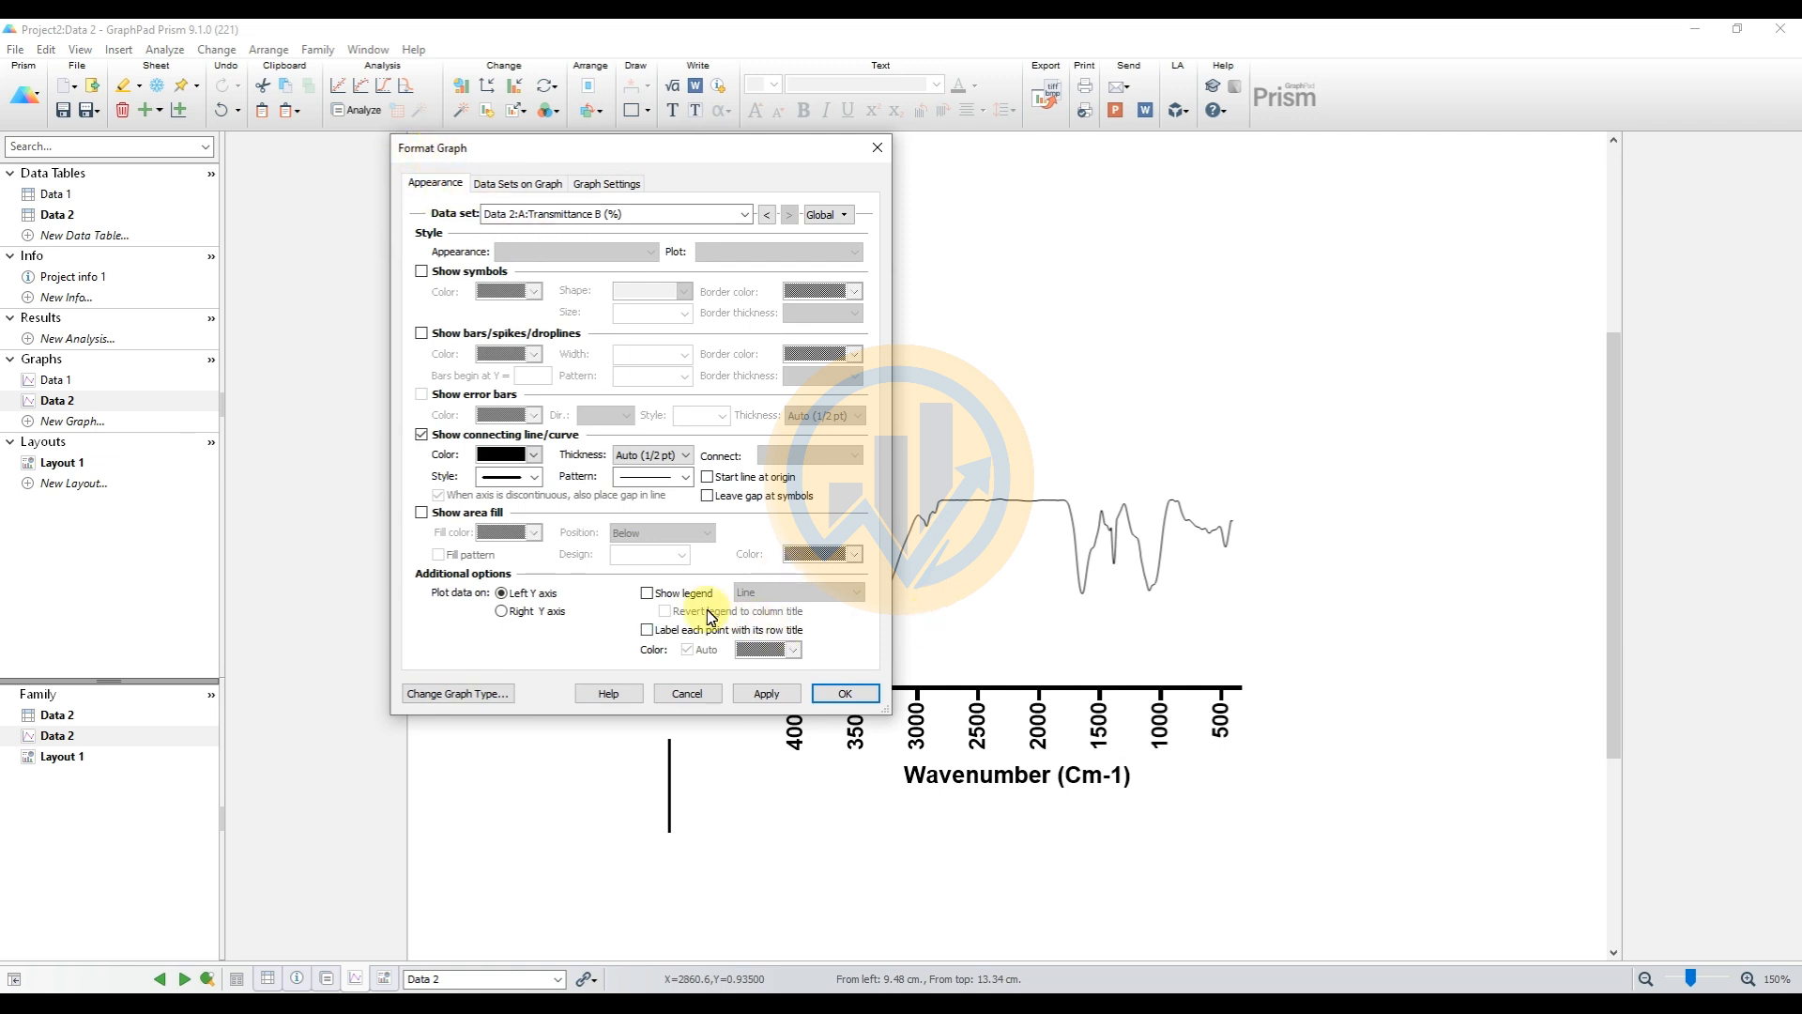
{"action": "left_click", "coordinate": [647, 593]}
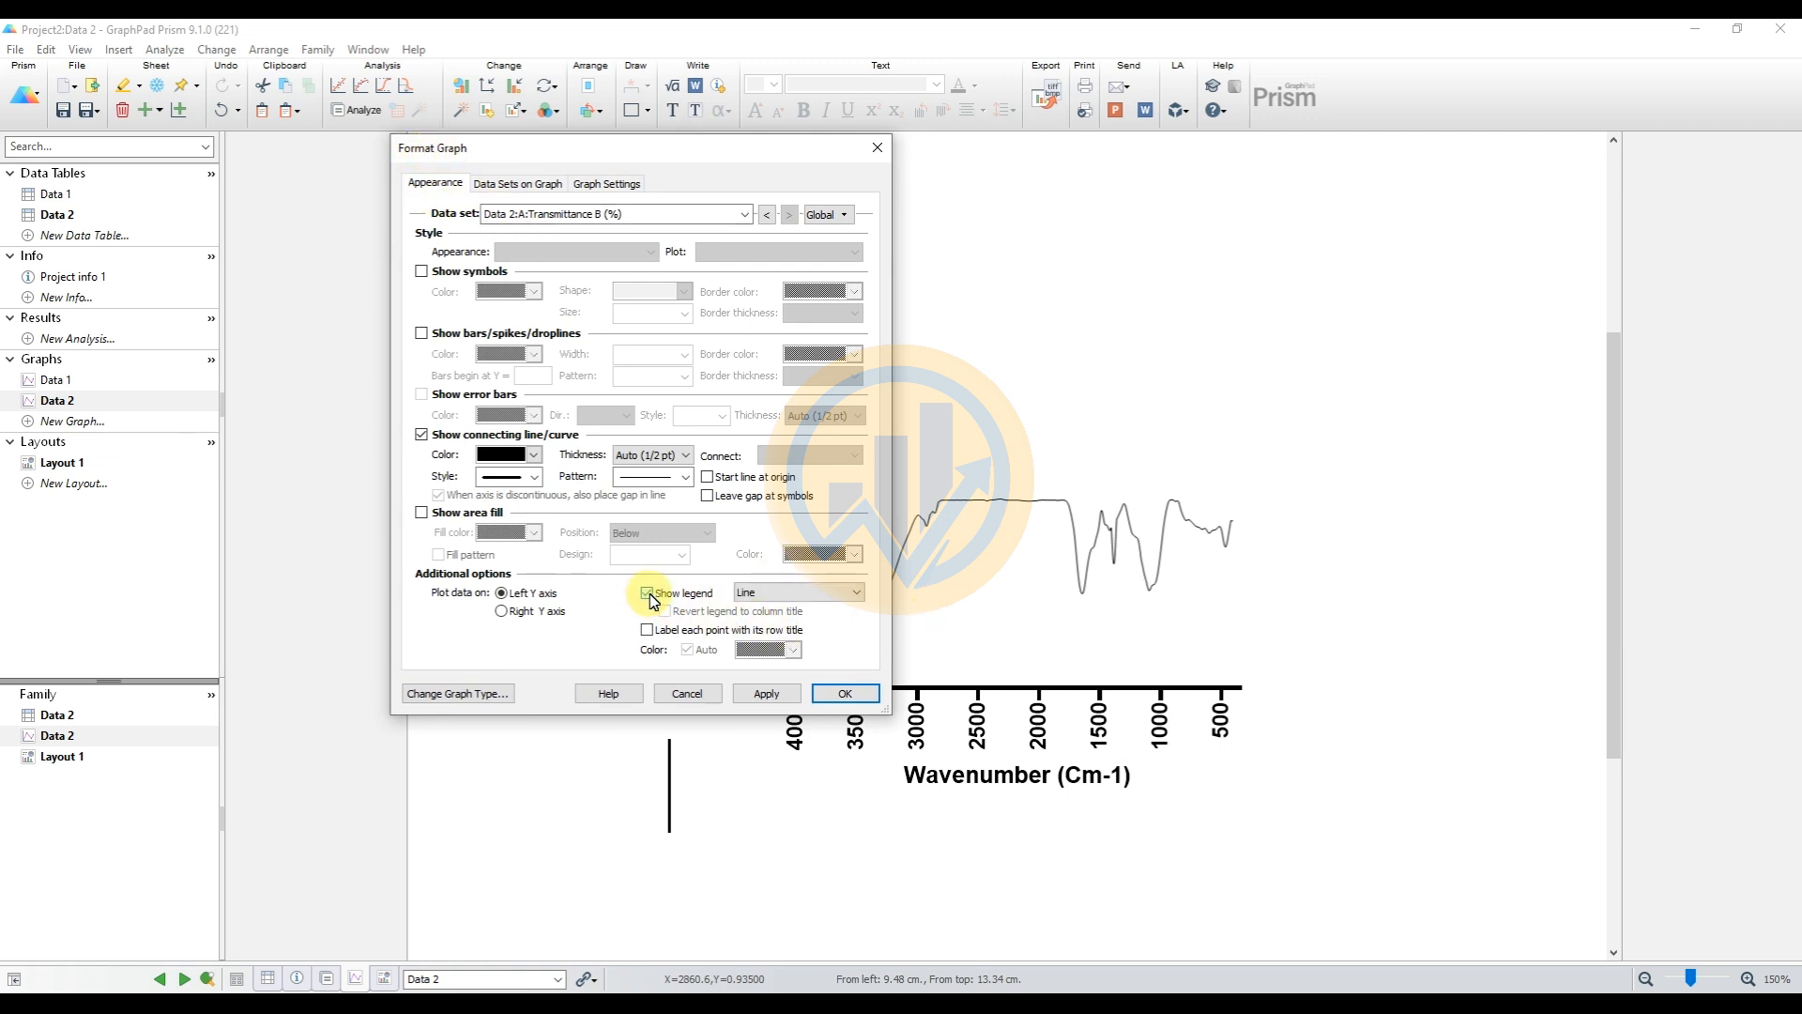
{"action": "left_click", "coordinate": [781, 698]}
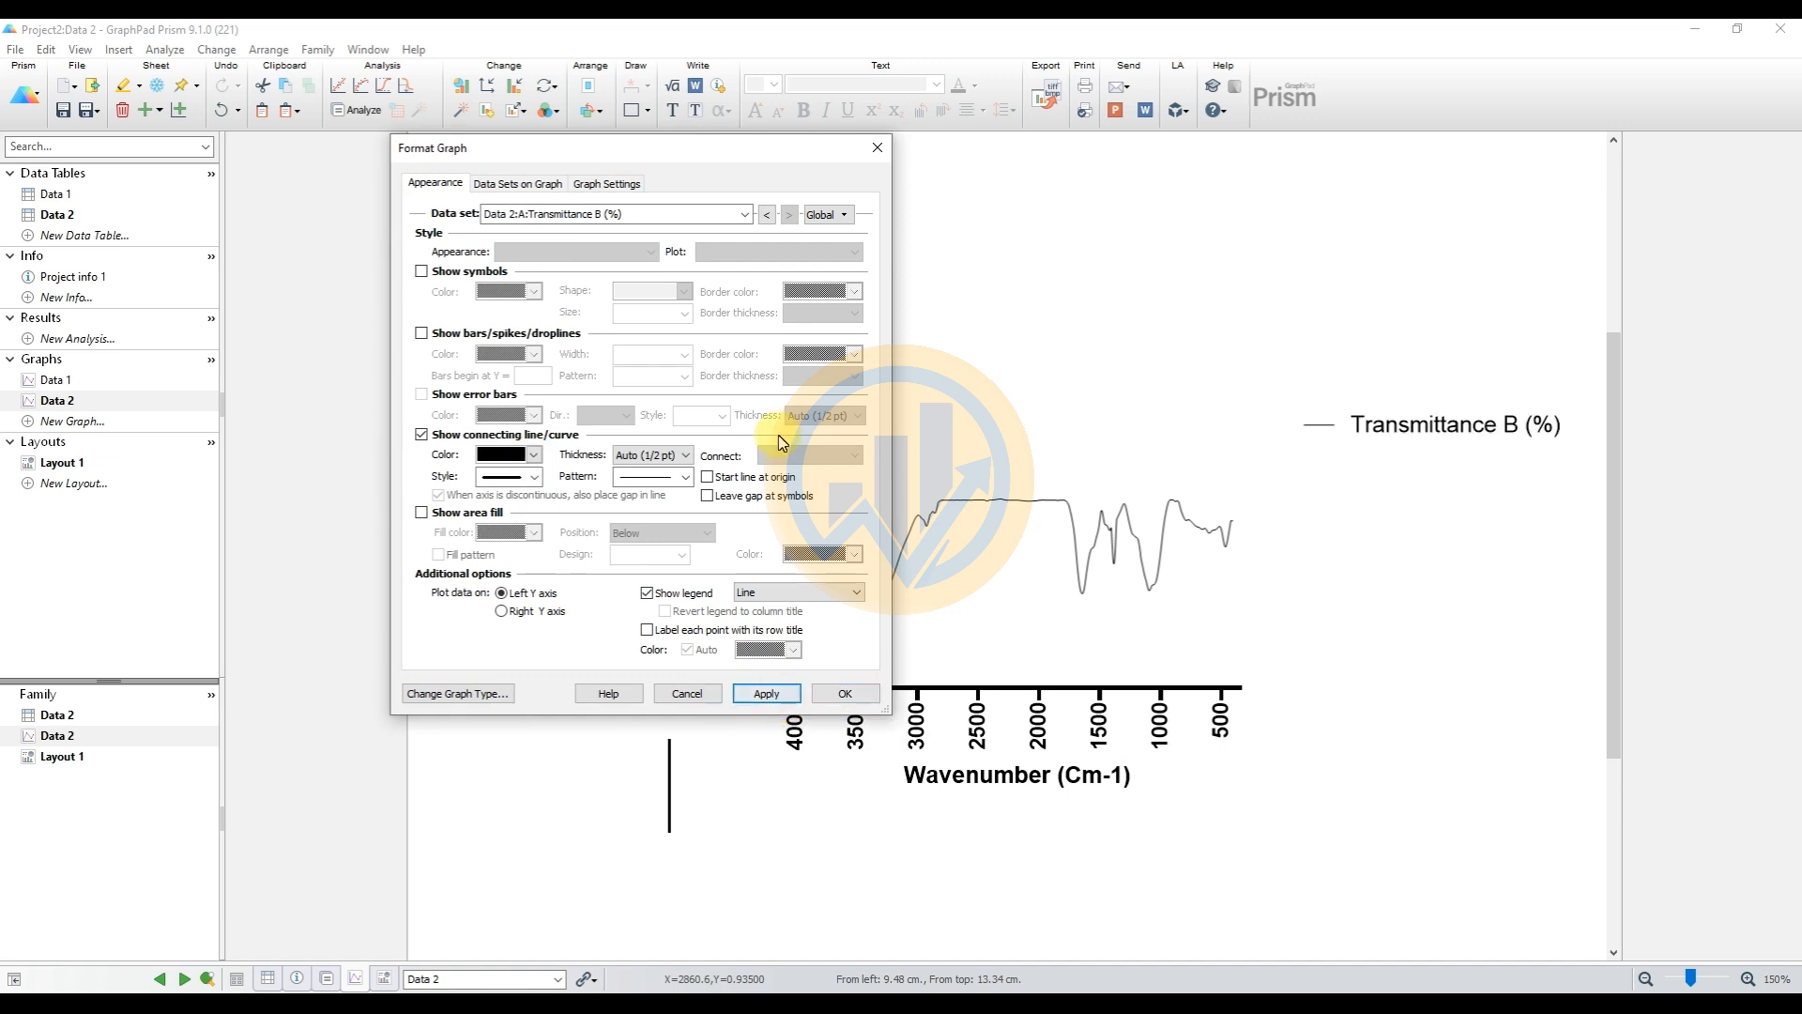
{"action": "left_click", "coordinate": [1446, 429]}
Color the Transmittance B (%) line dark green and move its legend beside the low-wavenumber end of the curve
{"action": "left_click", "coordinate": [497, 458]}
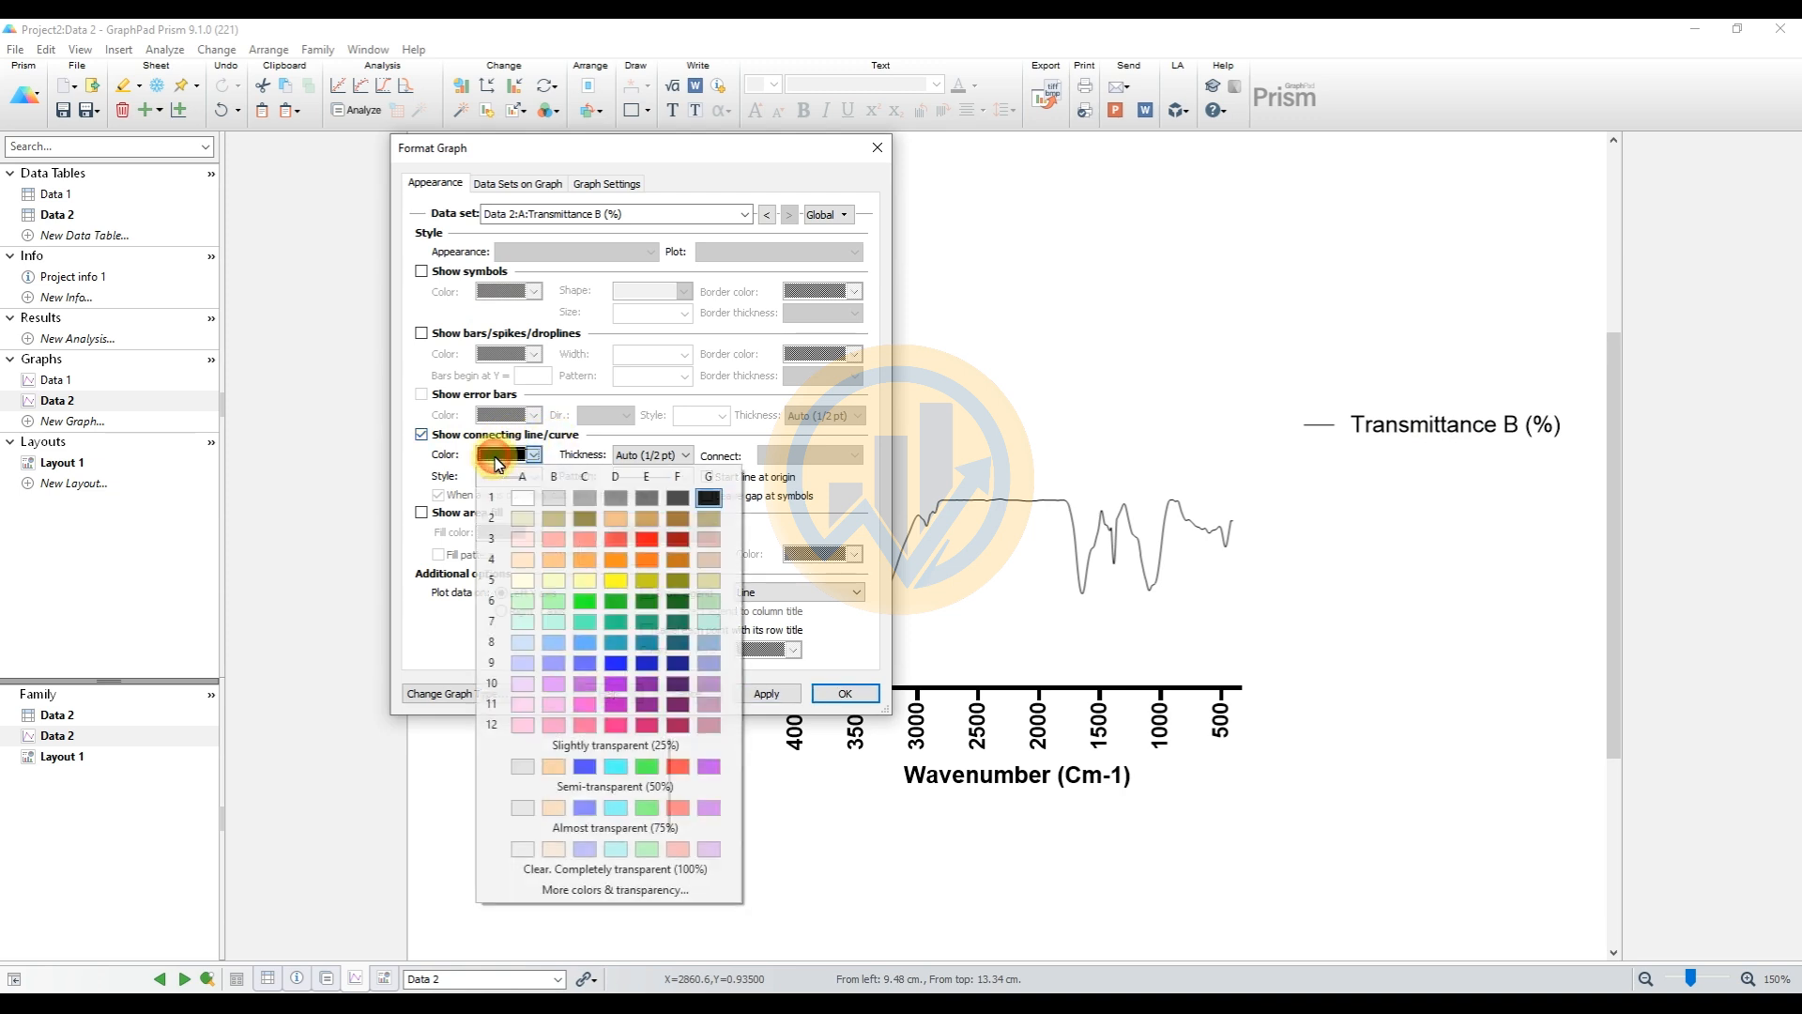
{"action": "left_click", "coordinate": [647, 602]}
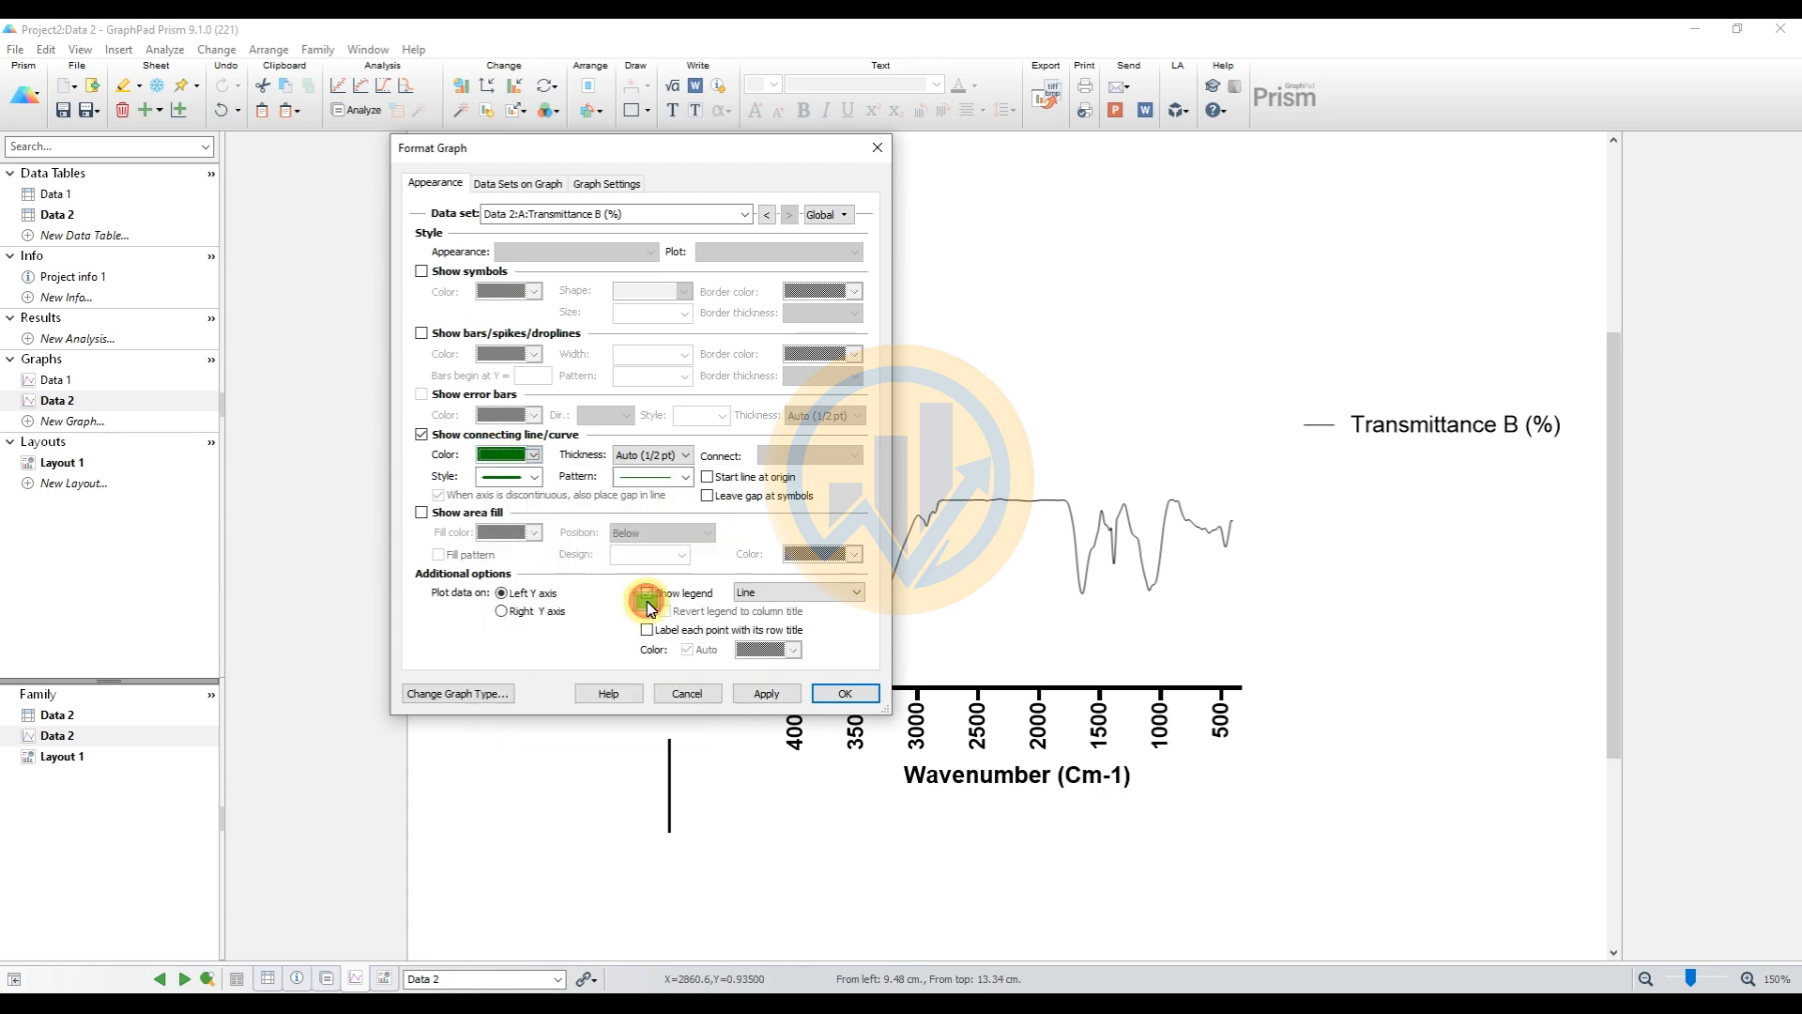
{"action": "left_click", "coordinate": [776, 696]}
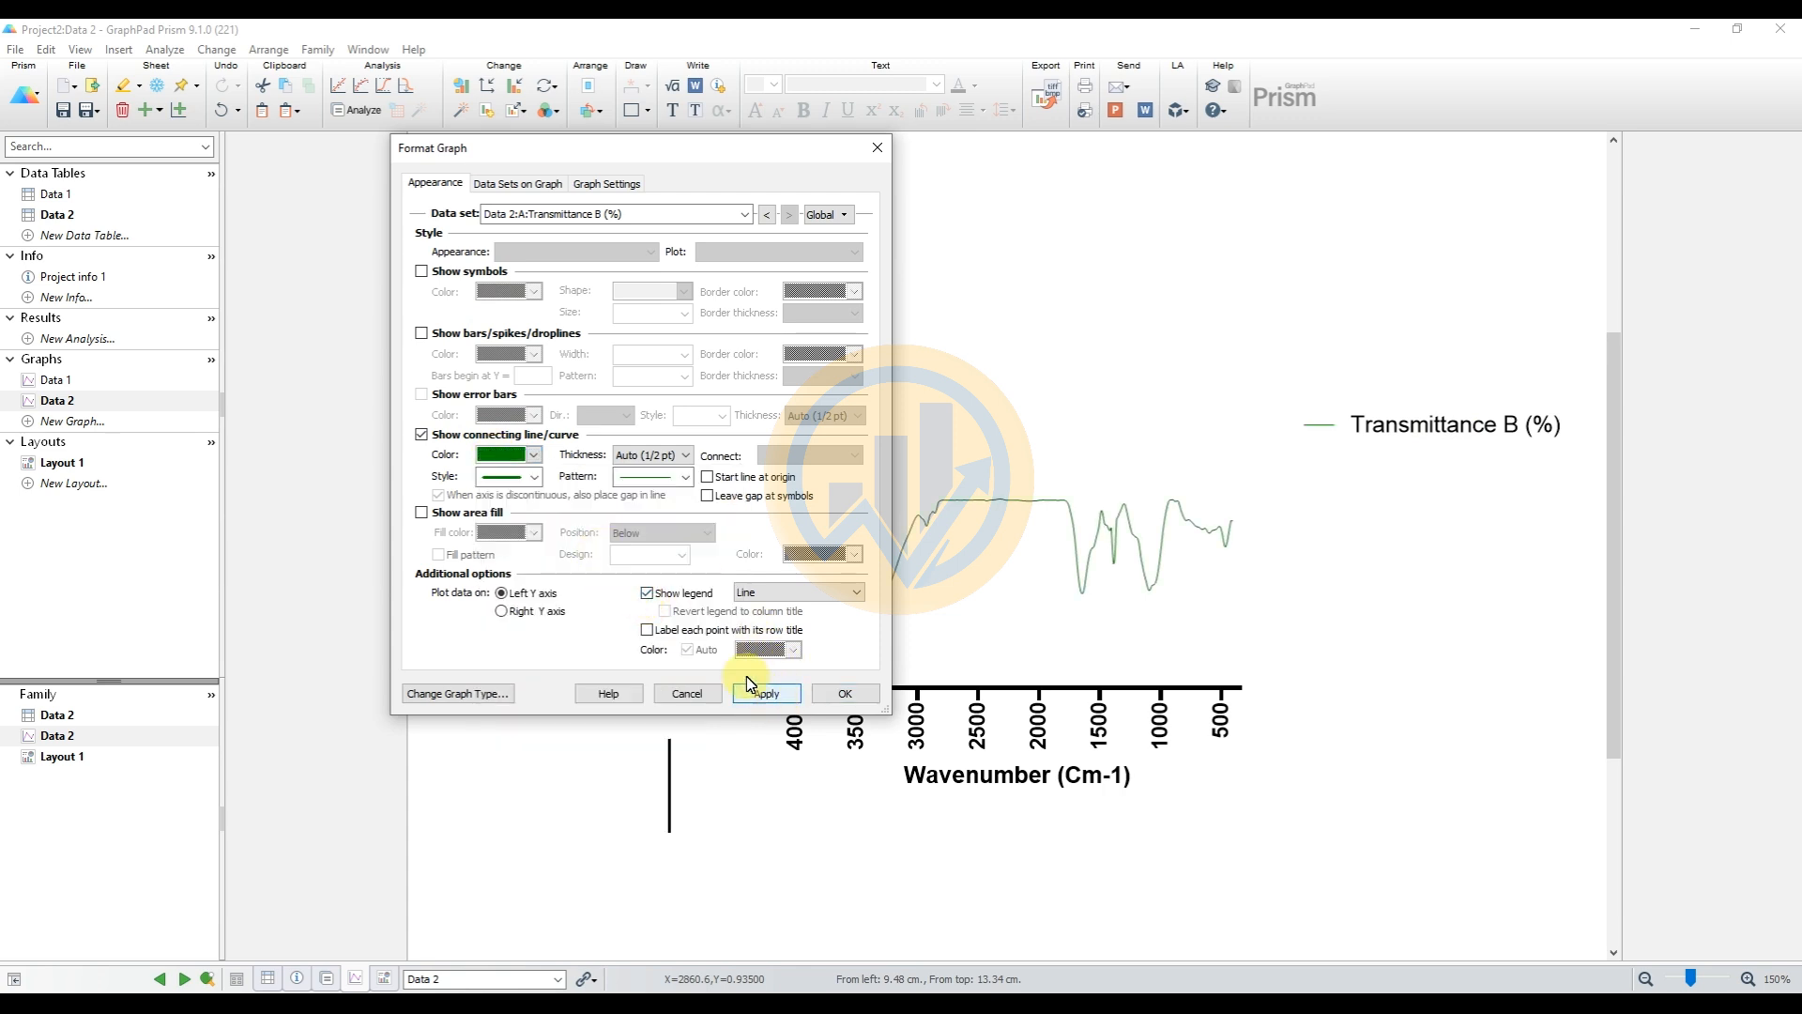
{"action": "left_click", "coordinate": [835, 699]}
{"action": "left_click_drag", "start_coordinate": [1423, 427], "coordinate": [1372, 523]}
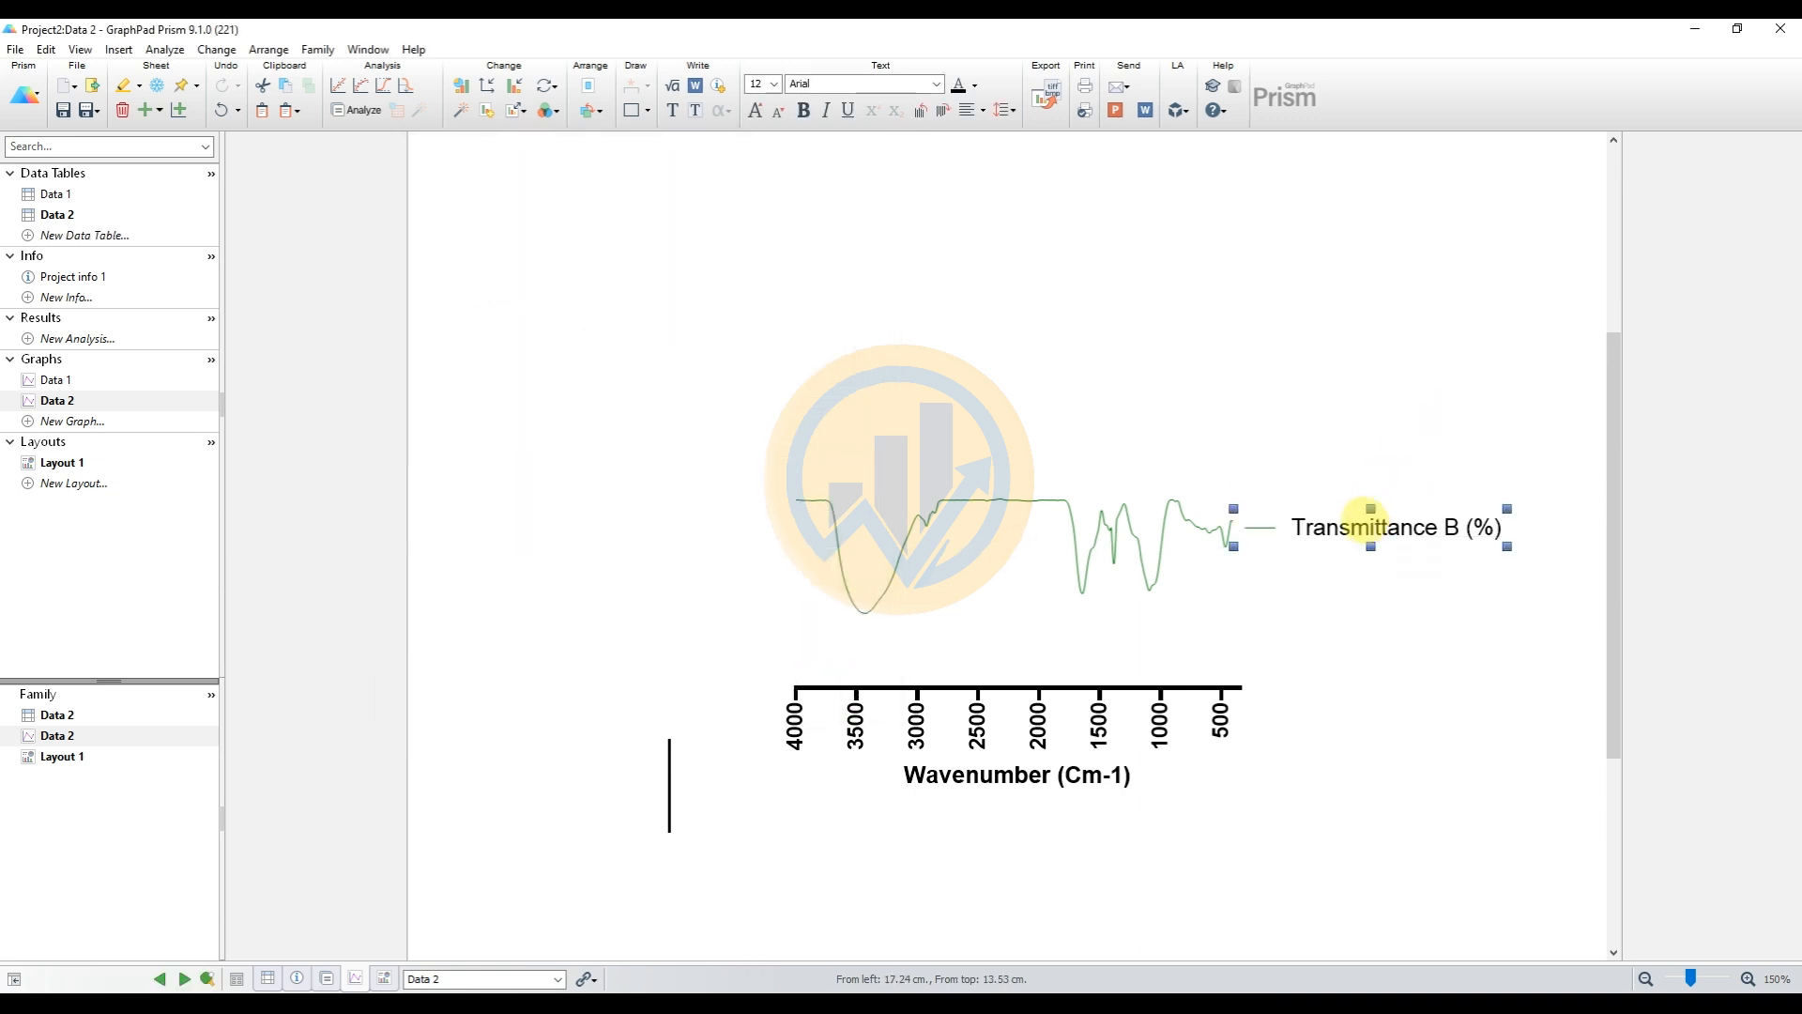
{"action": "left_click", "coordinate": [1349, 404]}
Set all text on the Data 2 graph to Times New Roman at size 12
{"action": "left_click_drag", "start_coordinate": [512, 223], "coordinate": [1549, 915]}
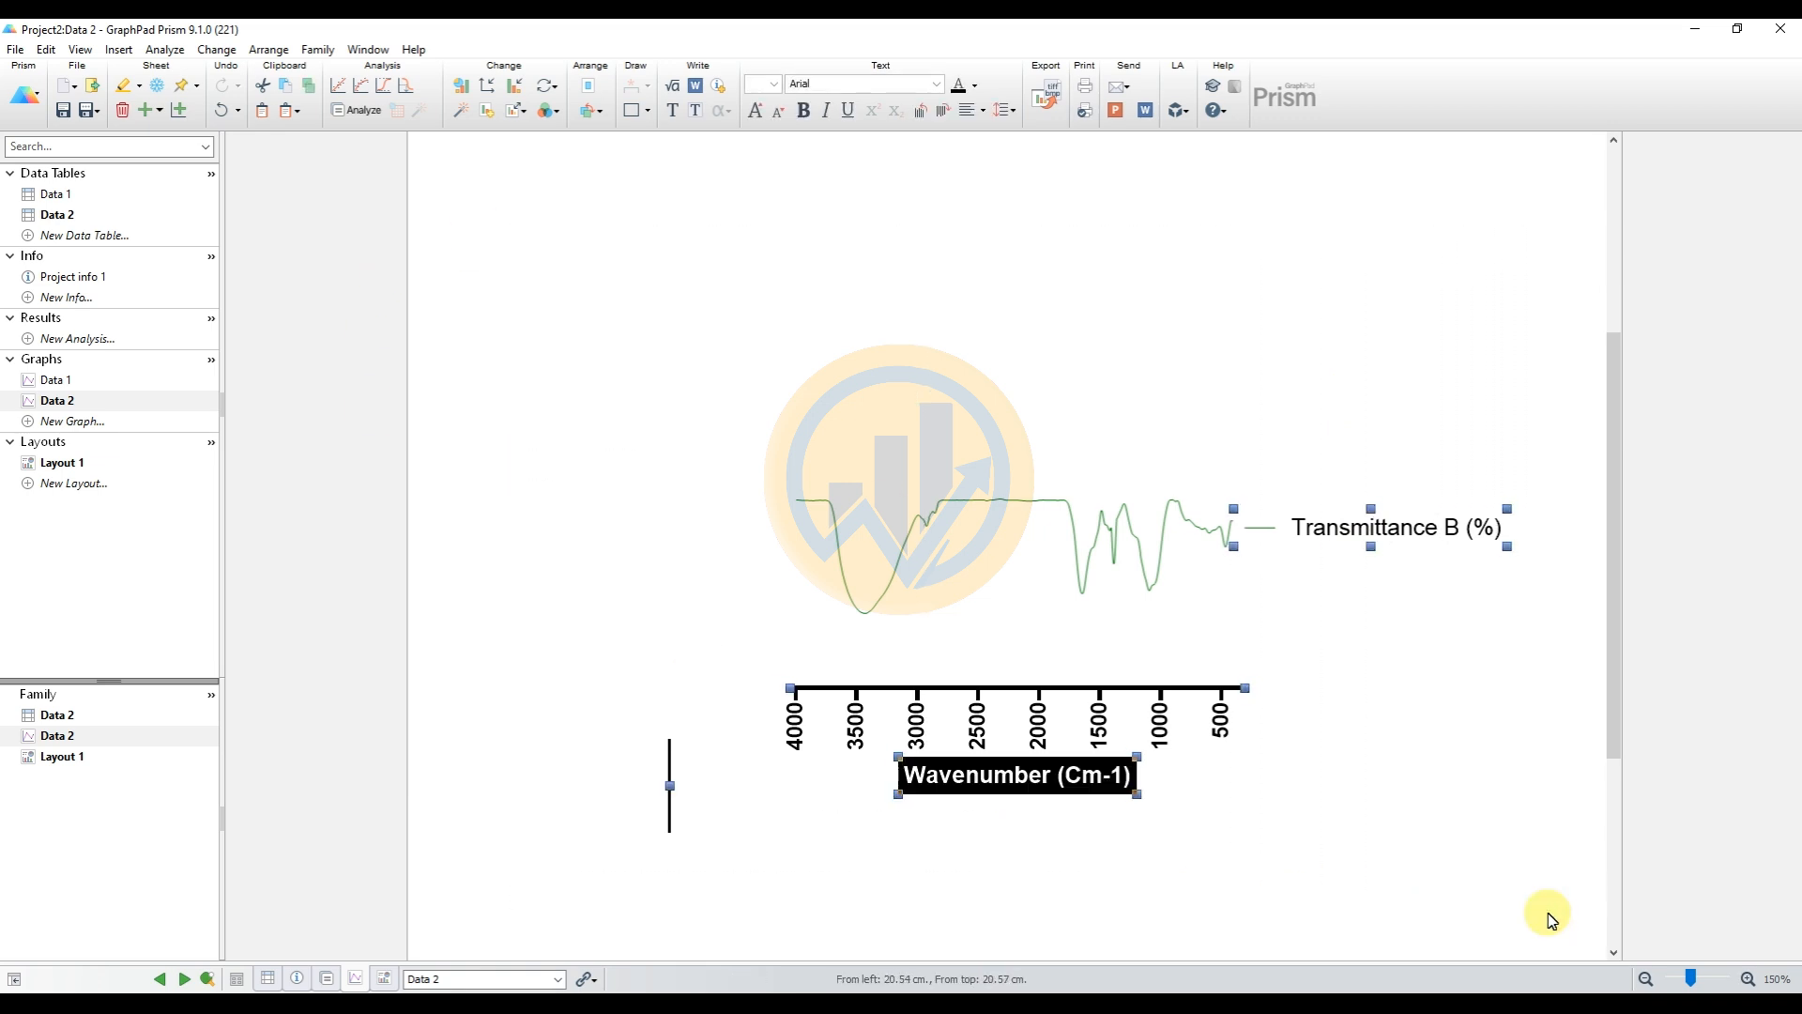
{"action": "left_click", "coordinate": [938, 84]}
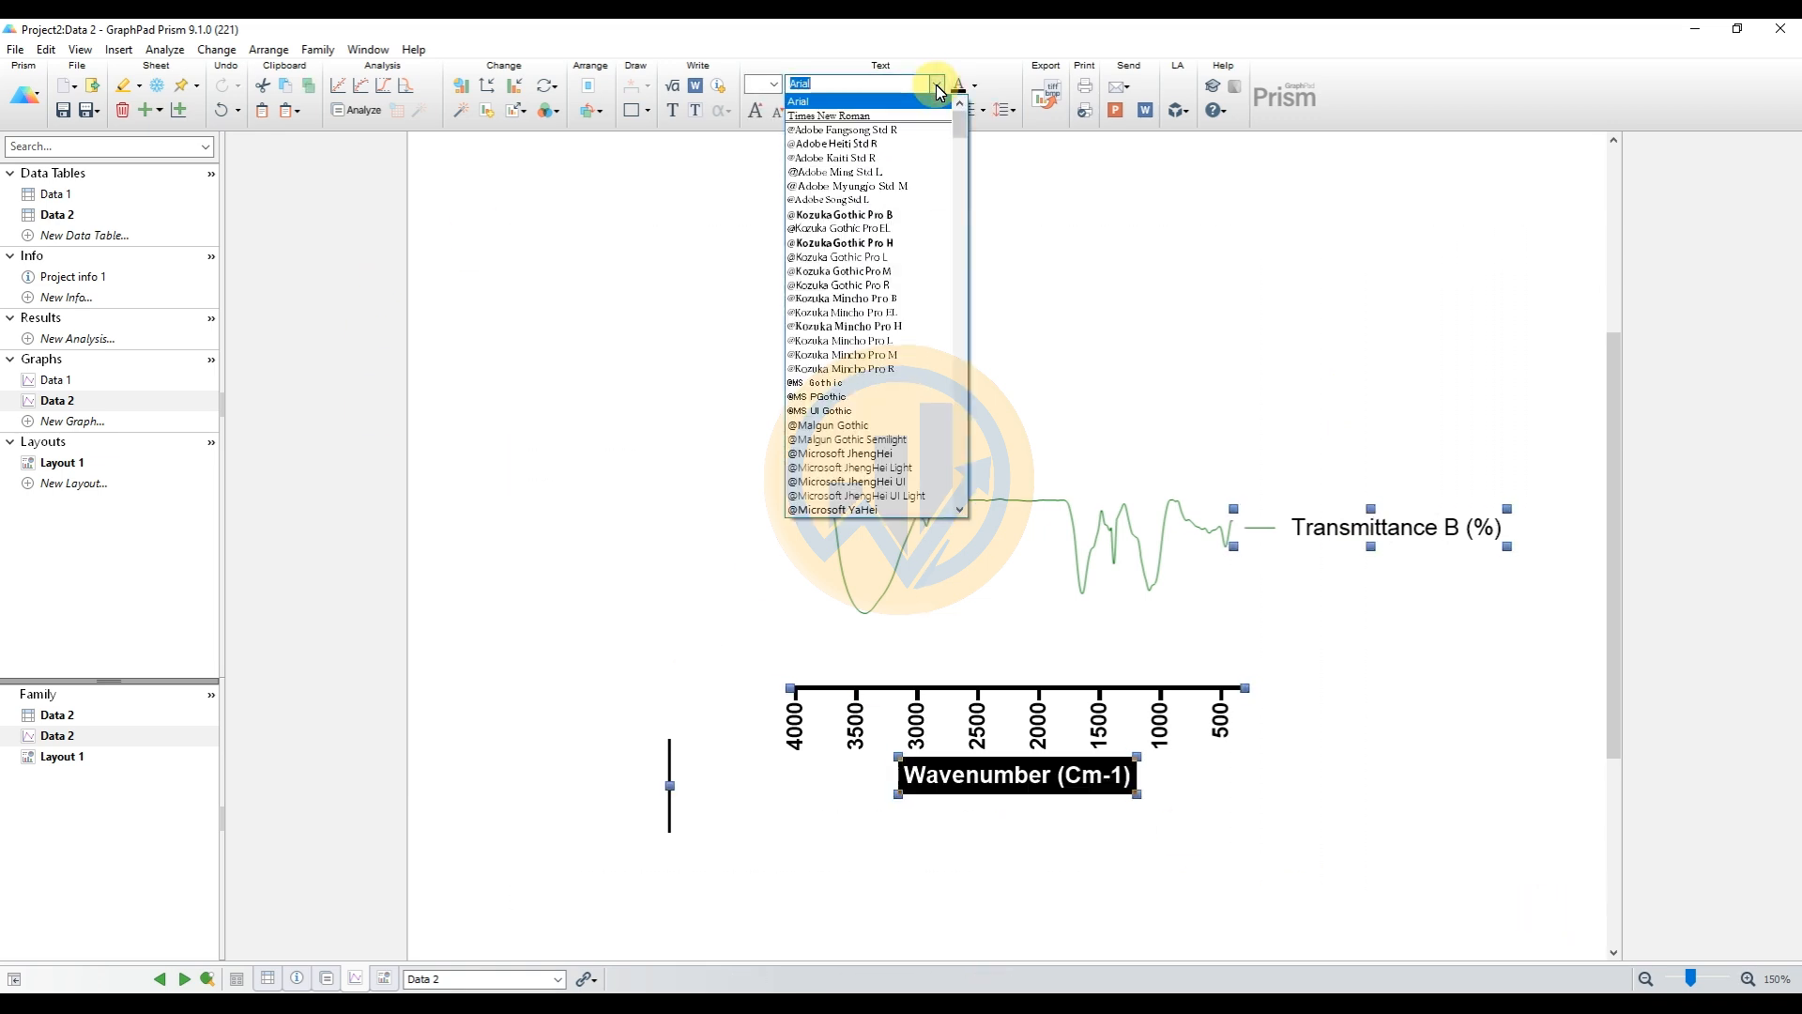
{"action": "left_click", "coordinate": [860, 116]}
{"action": "left_click", "coordinate": [773, 85]}
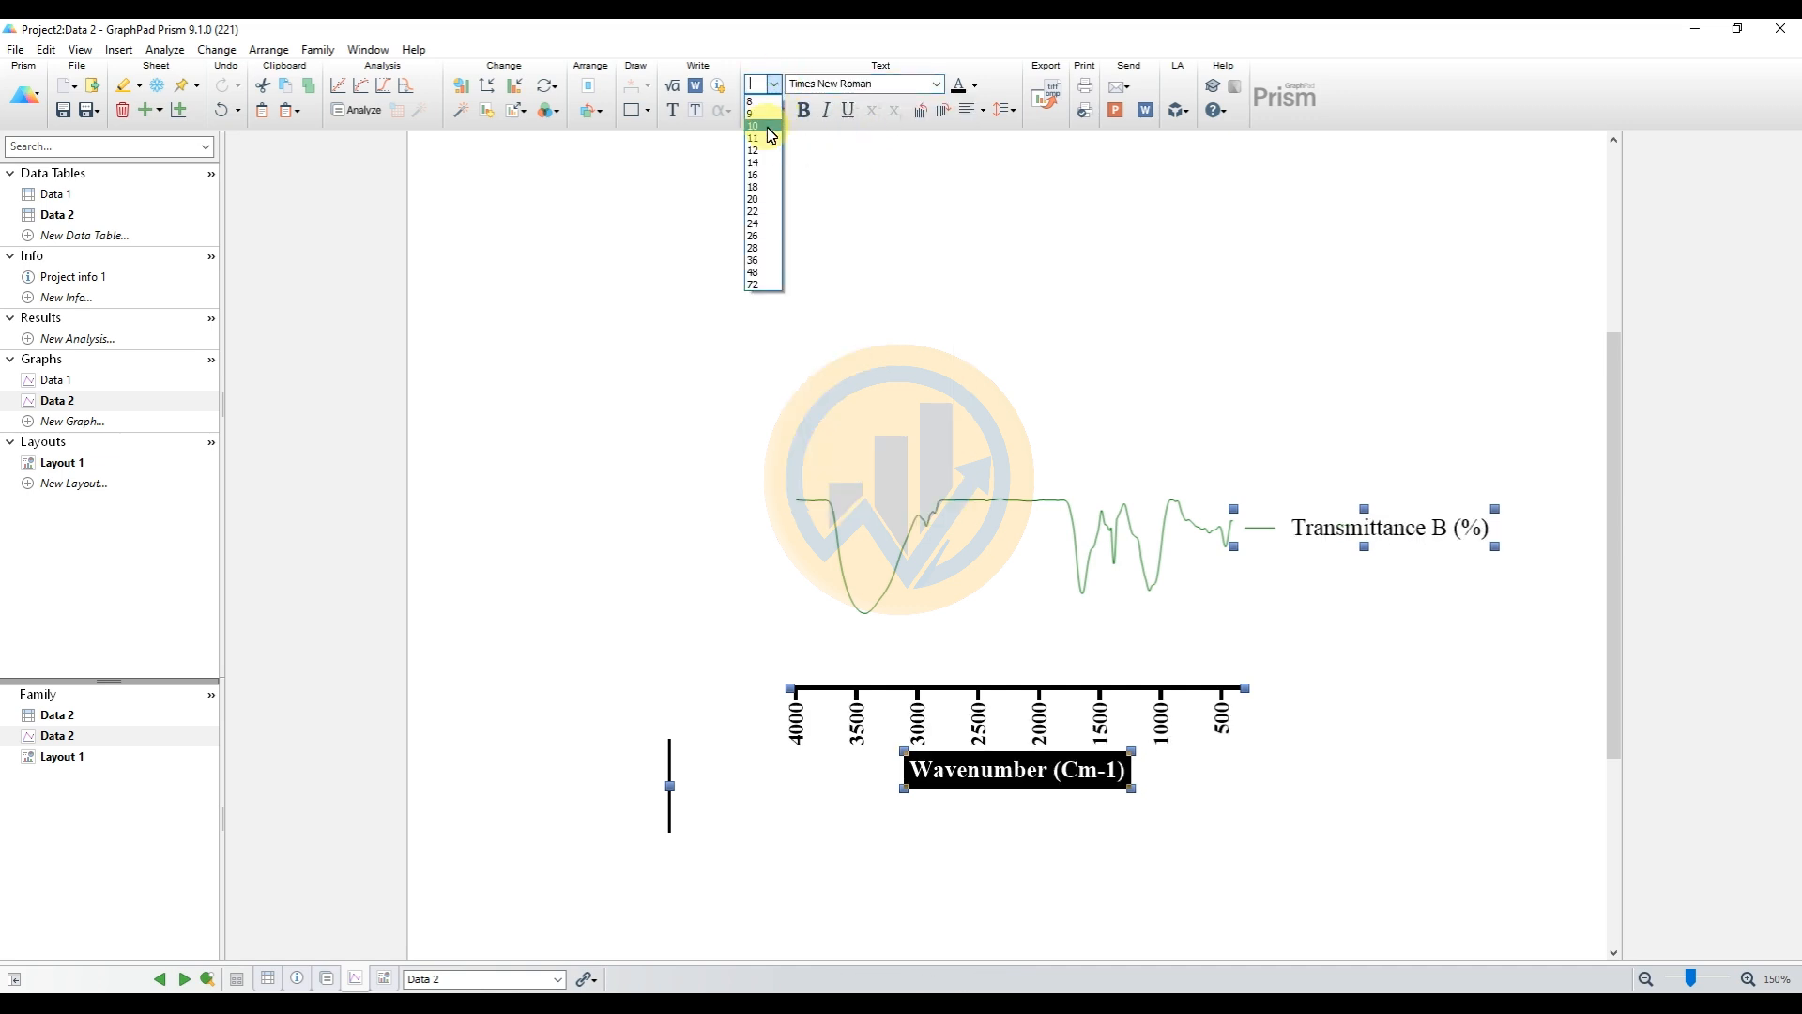
{"action": "left_click", "coordinate": [760, 152]}
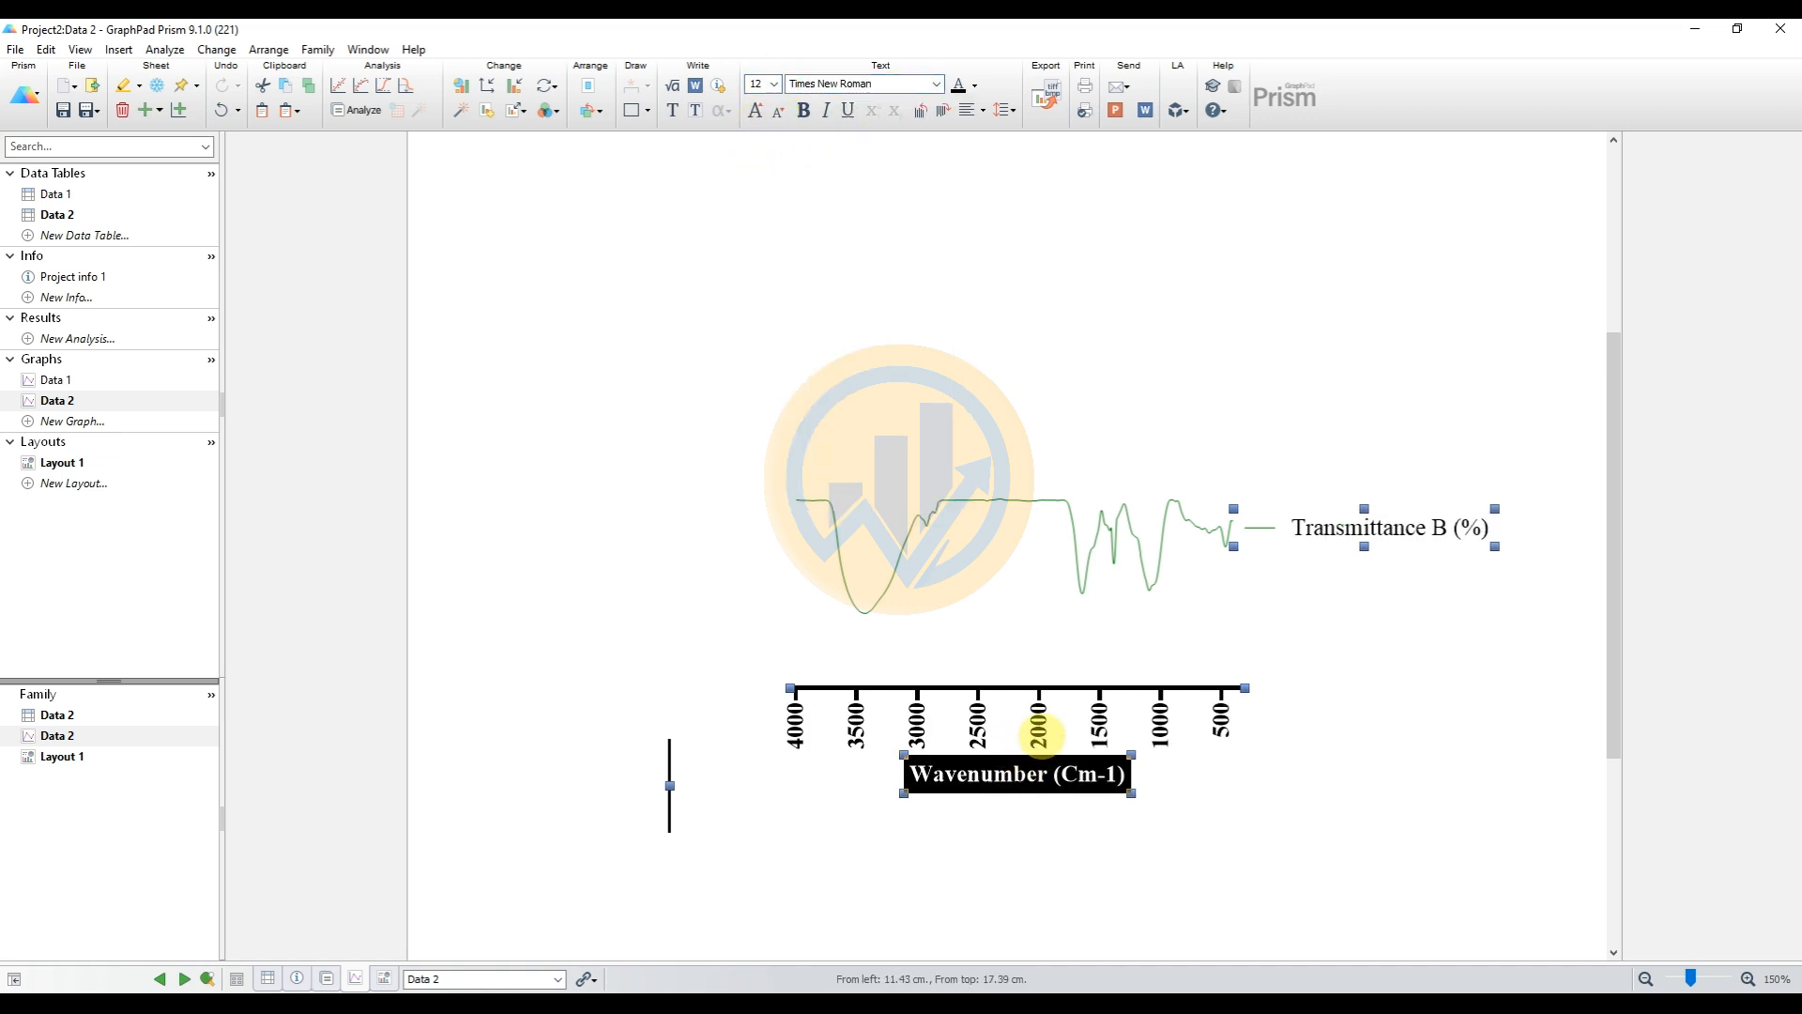
Set the X axis numbering of the Data 2 graph to font size 10
{"action": "left_click", "coordinate": [1039, 735]}
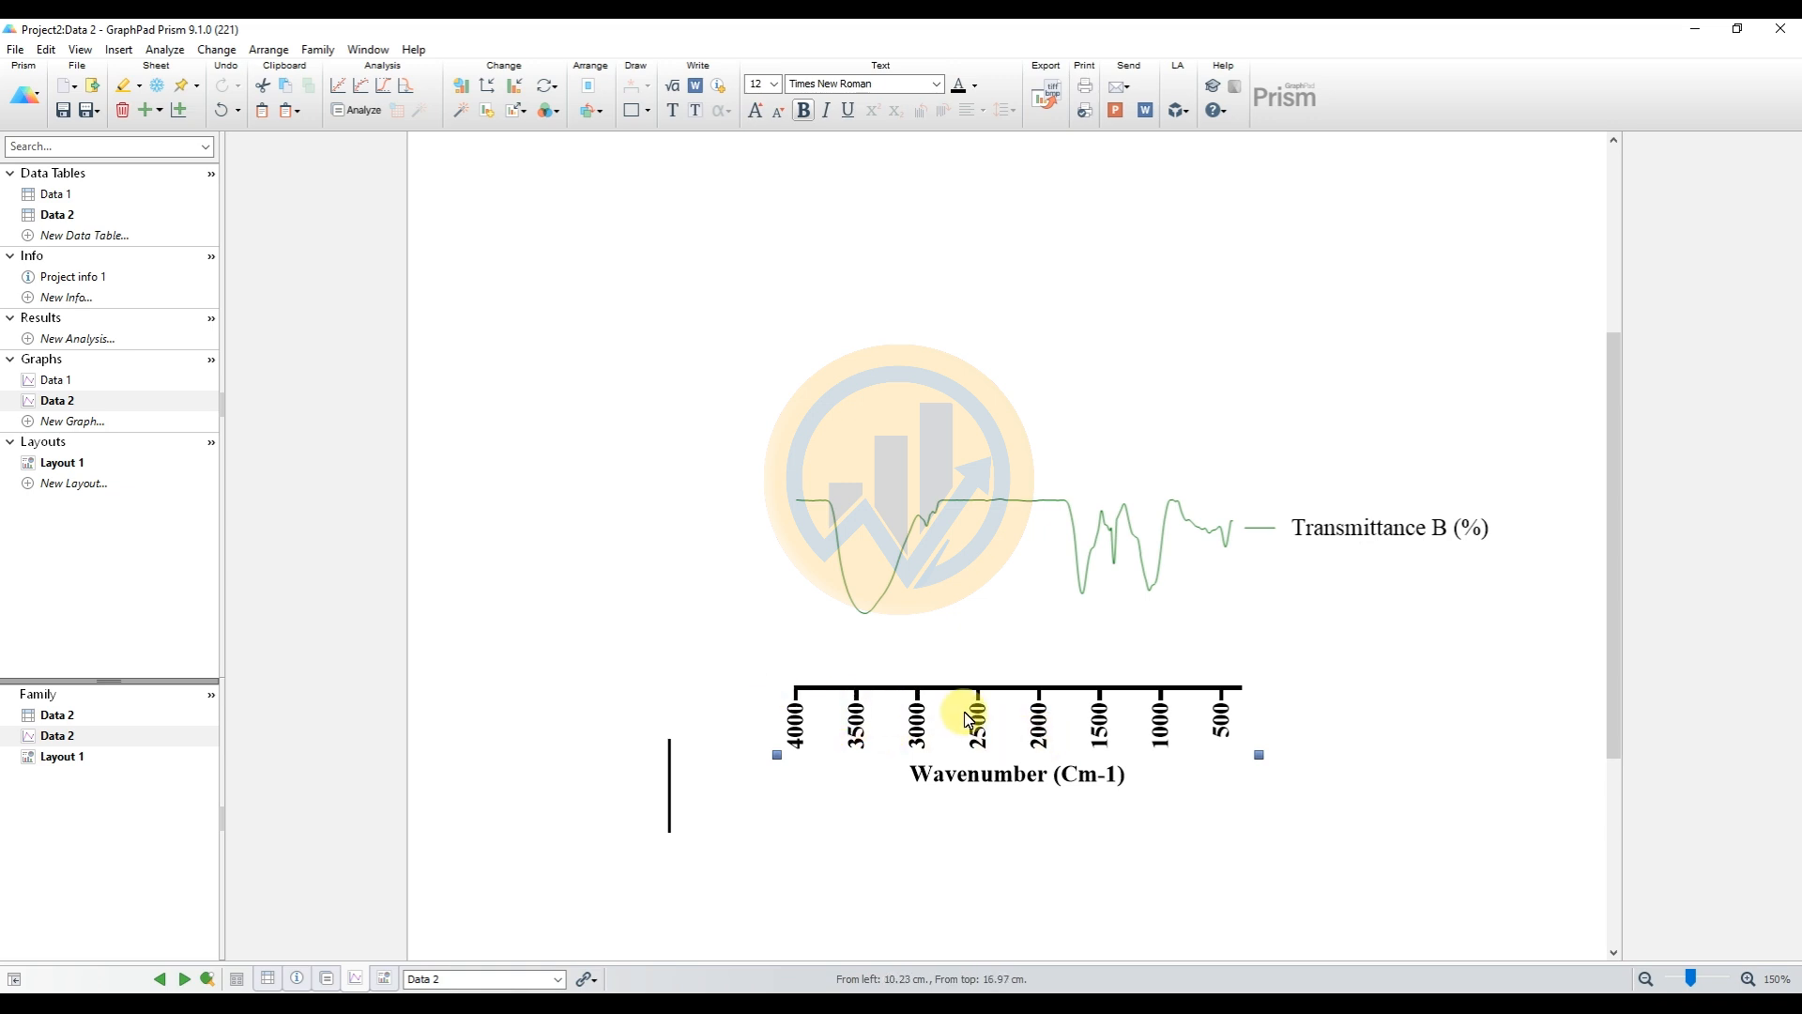
{"action": "left_click", "coordinate": [776, 85]}
{"action": "left_click", "coordinate": [753, 125]}
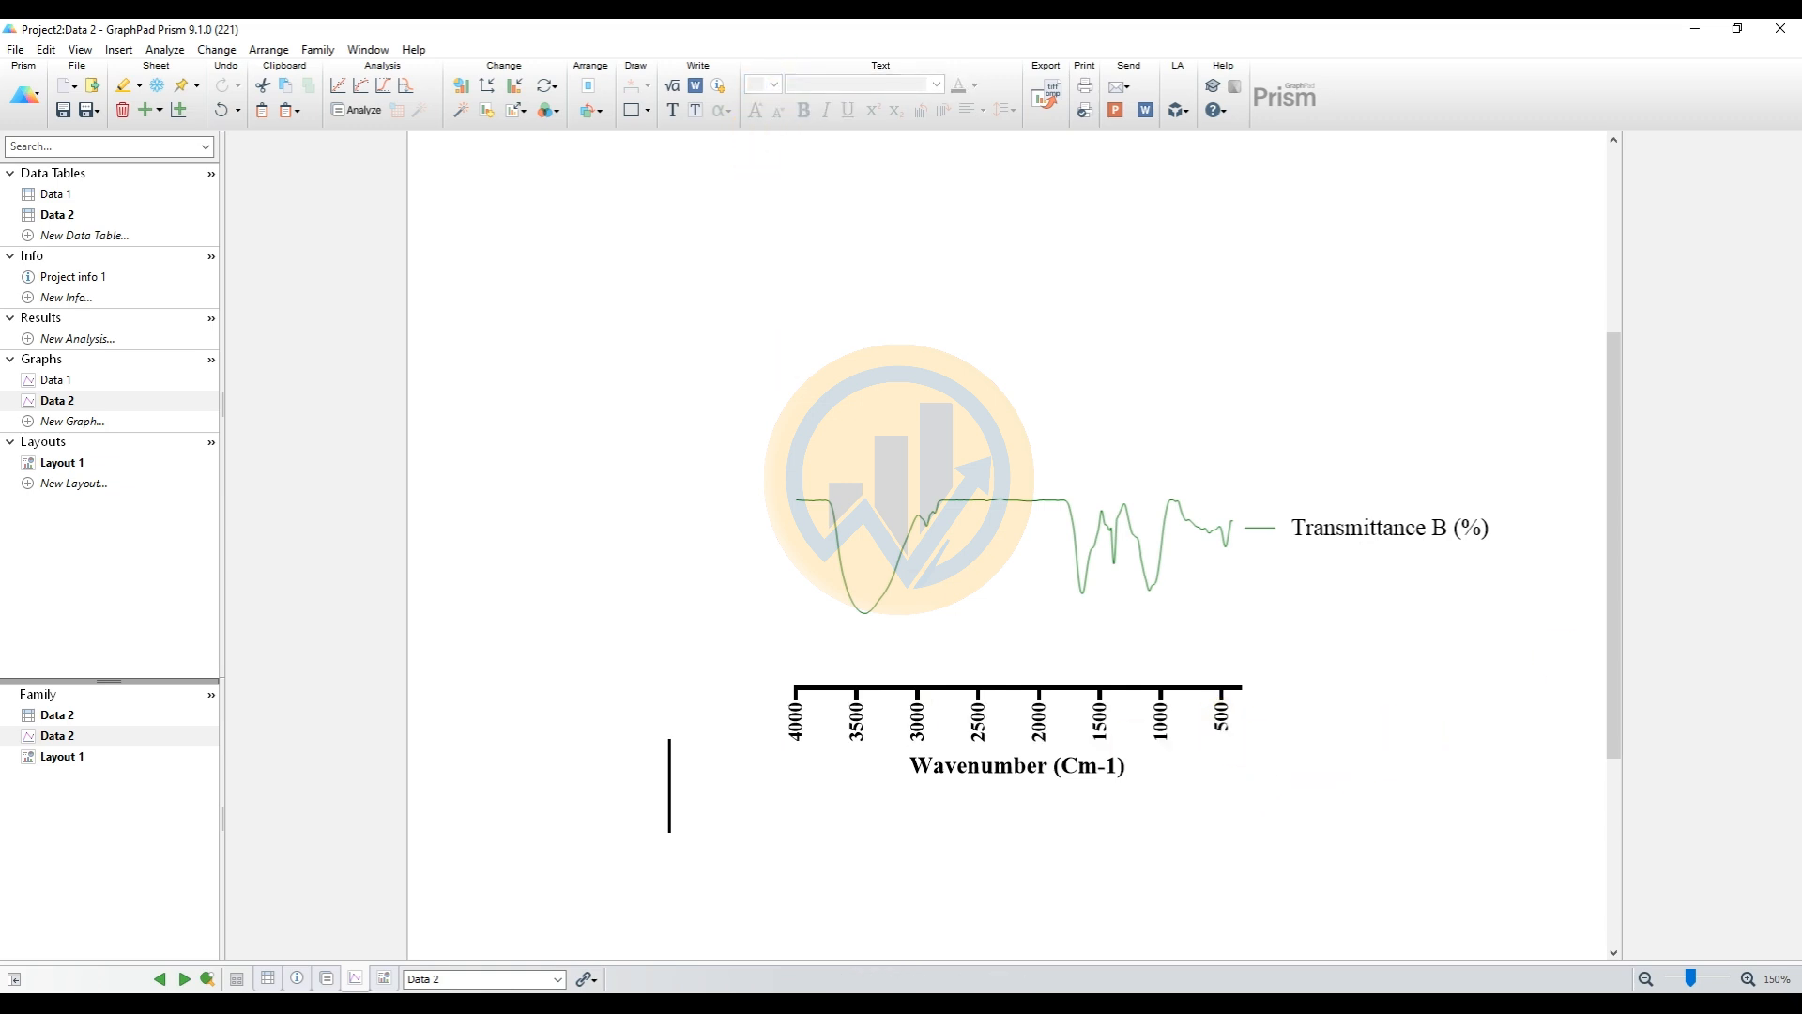
Delete the graph title and the Y axis title from the Data 1 graph
{"action": "left_click", "coordinate": [55, 380]}
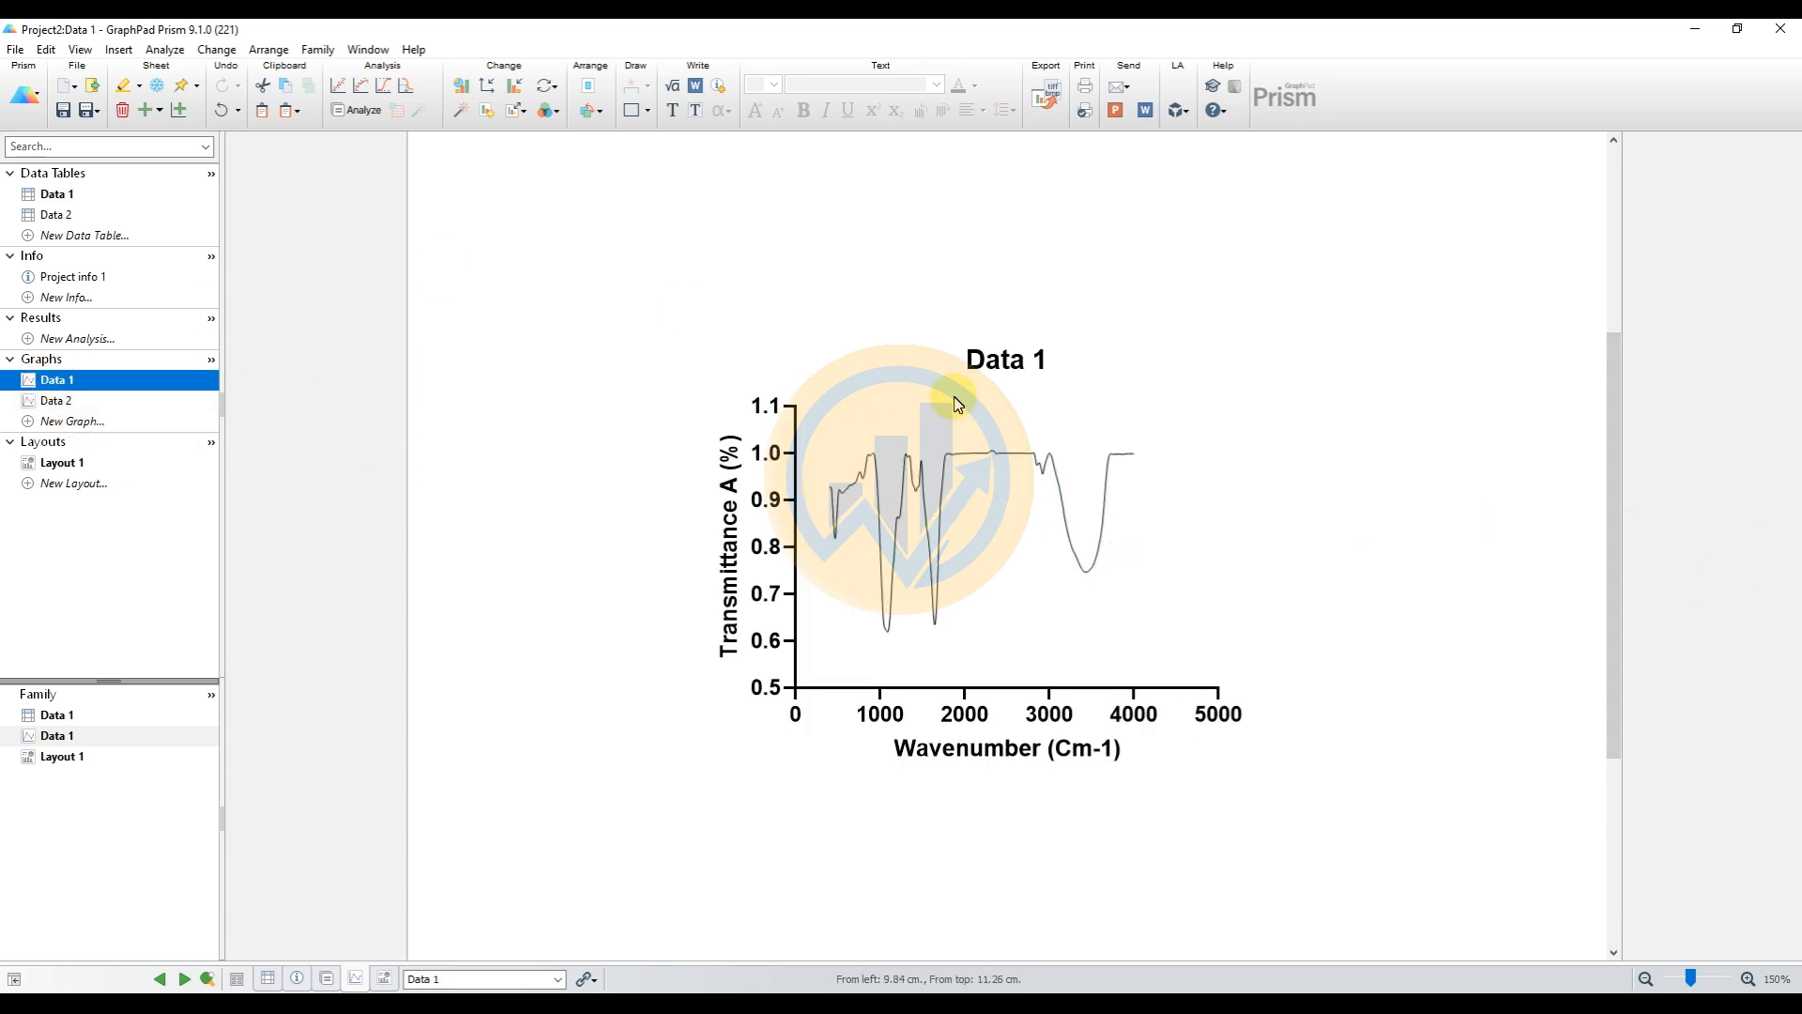
{"action": "double_click", "coordinate": [1009, 362]}
{"action": "key", "text": "Delete"}
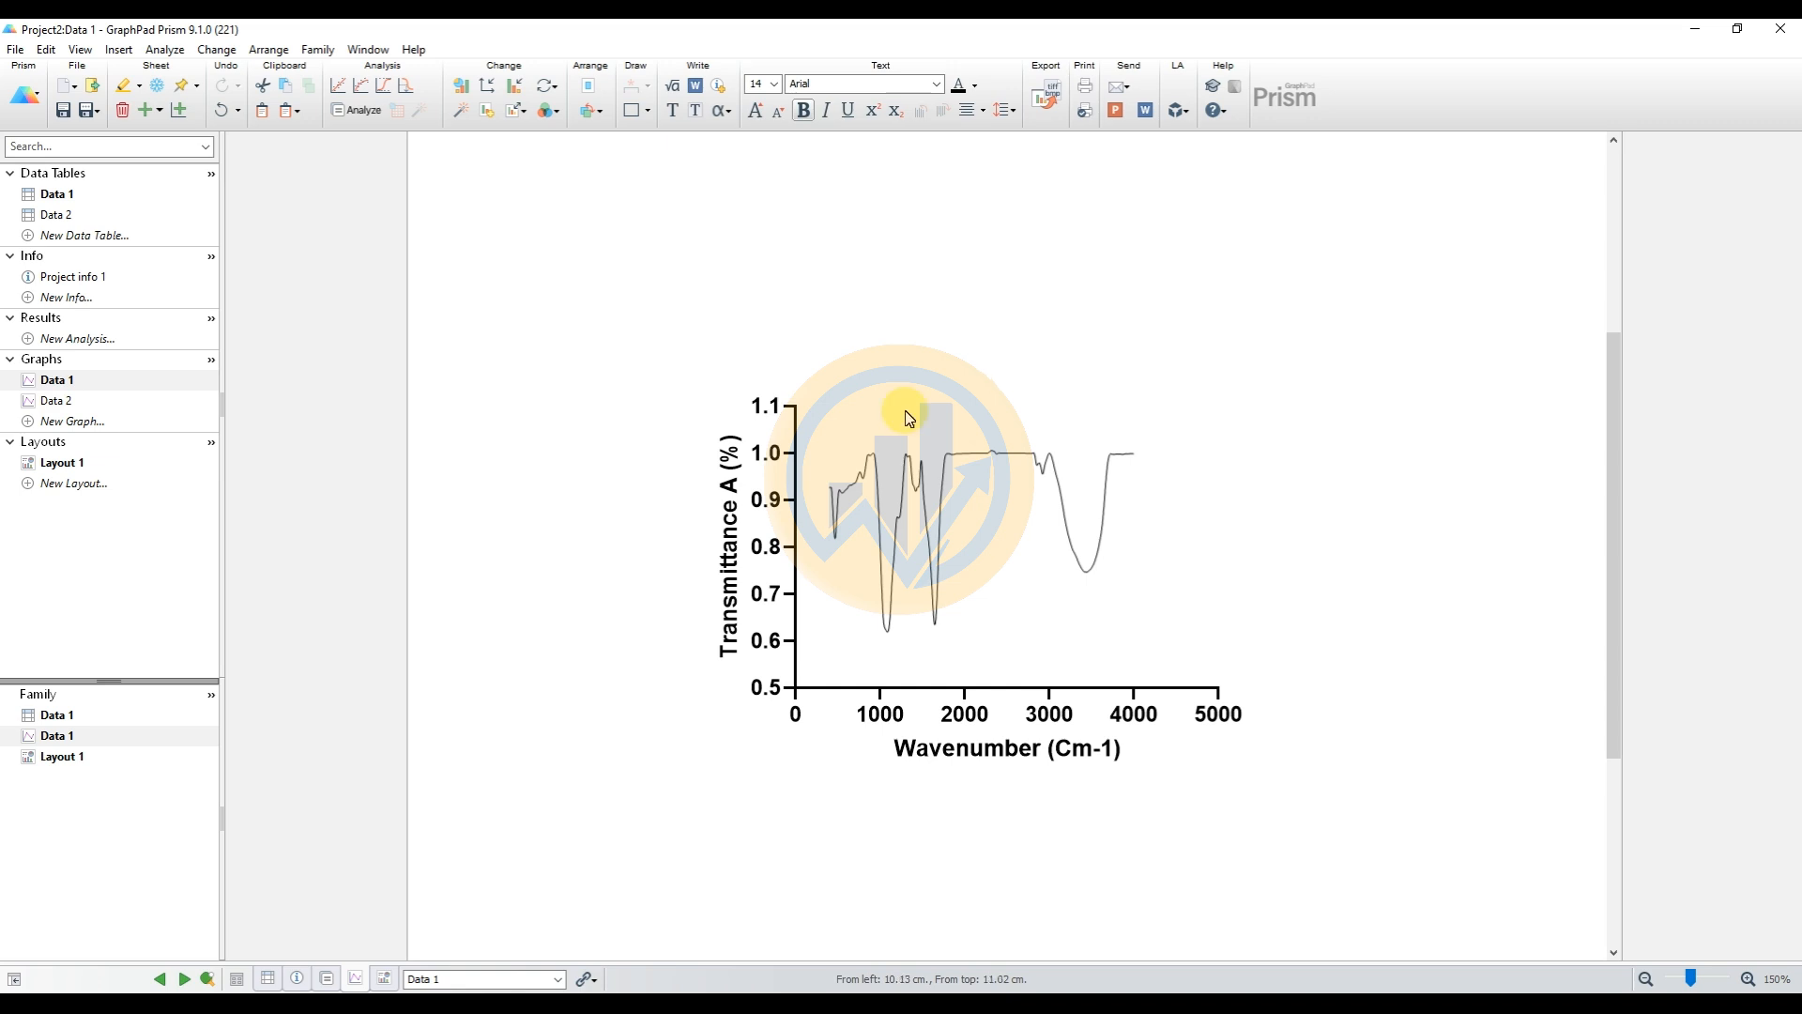
{"action": "left_click", "coordinate": [731, 522]}
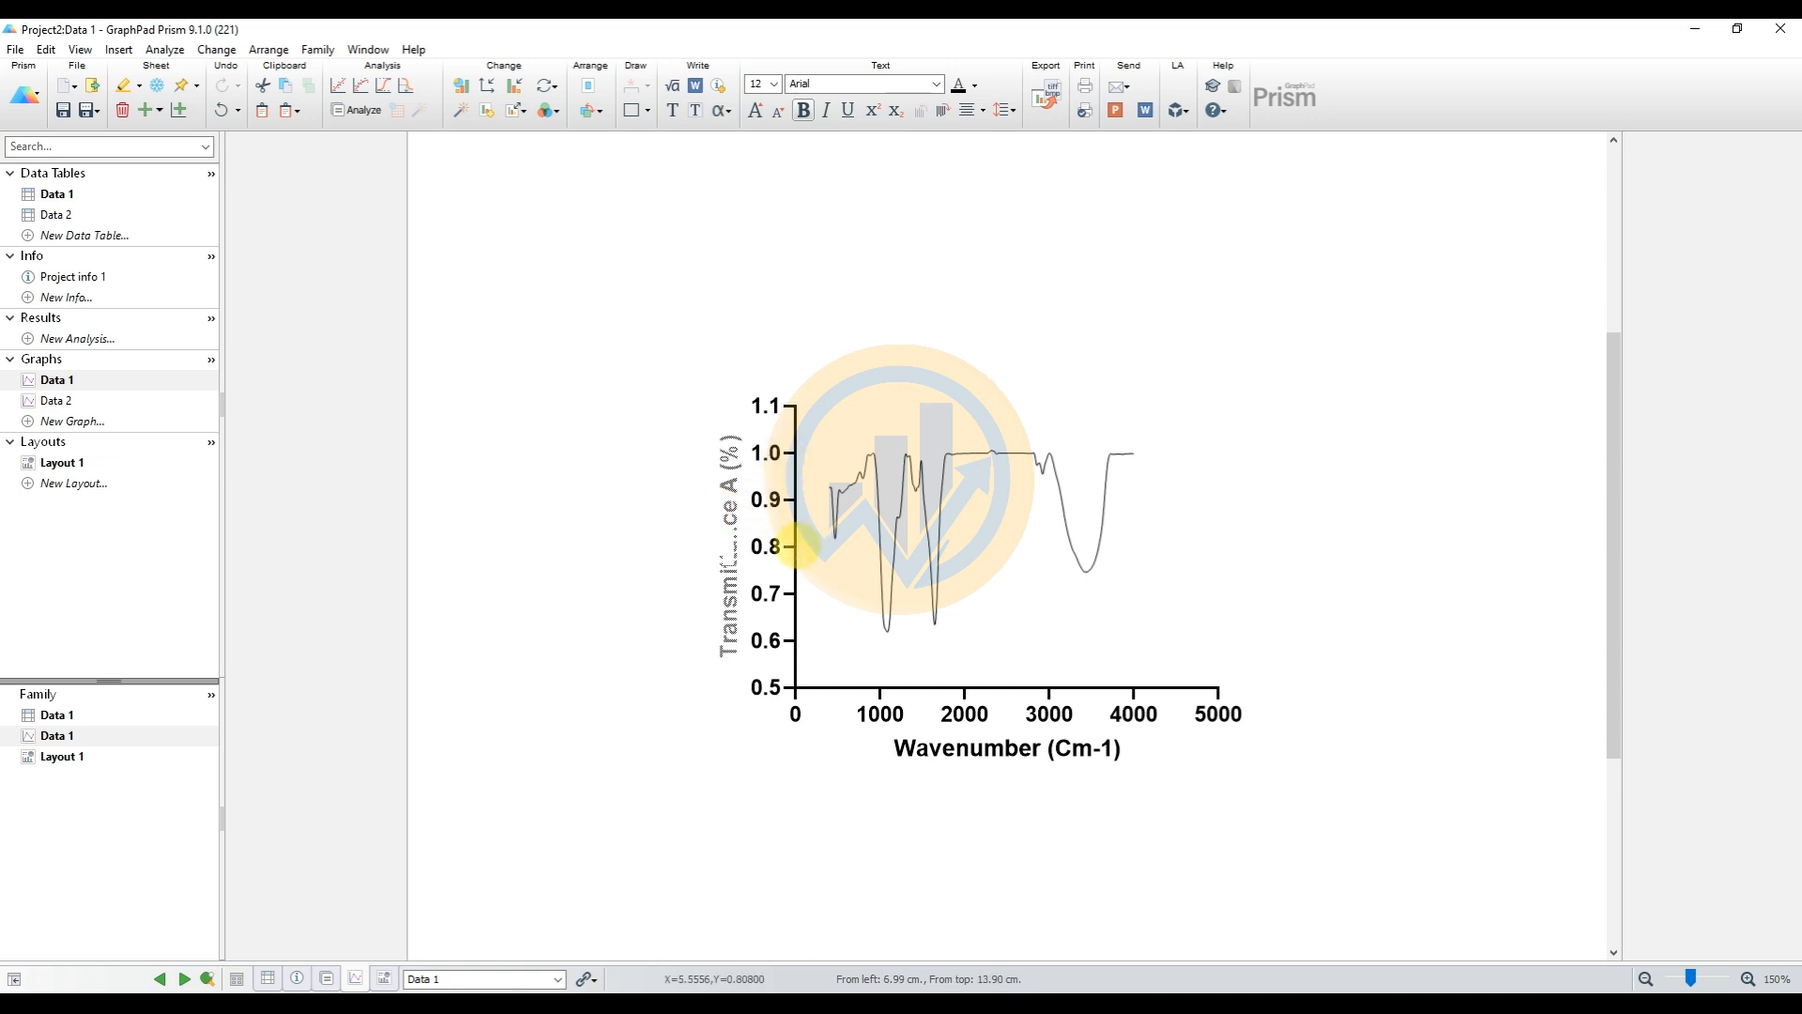
Hide the Y axis of the Data 1 graph while keeping the X axis shown
{"action": "left_click", "coordinate": [488, 86]}
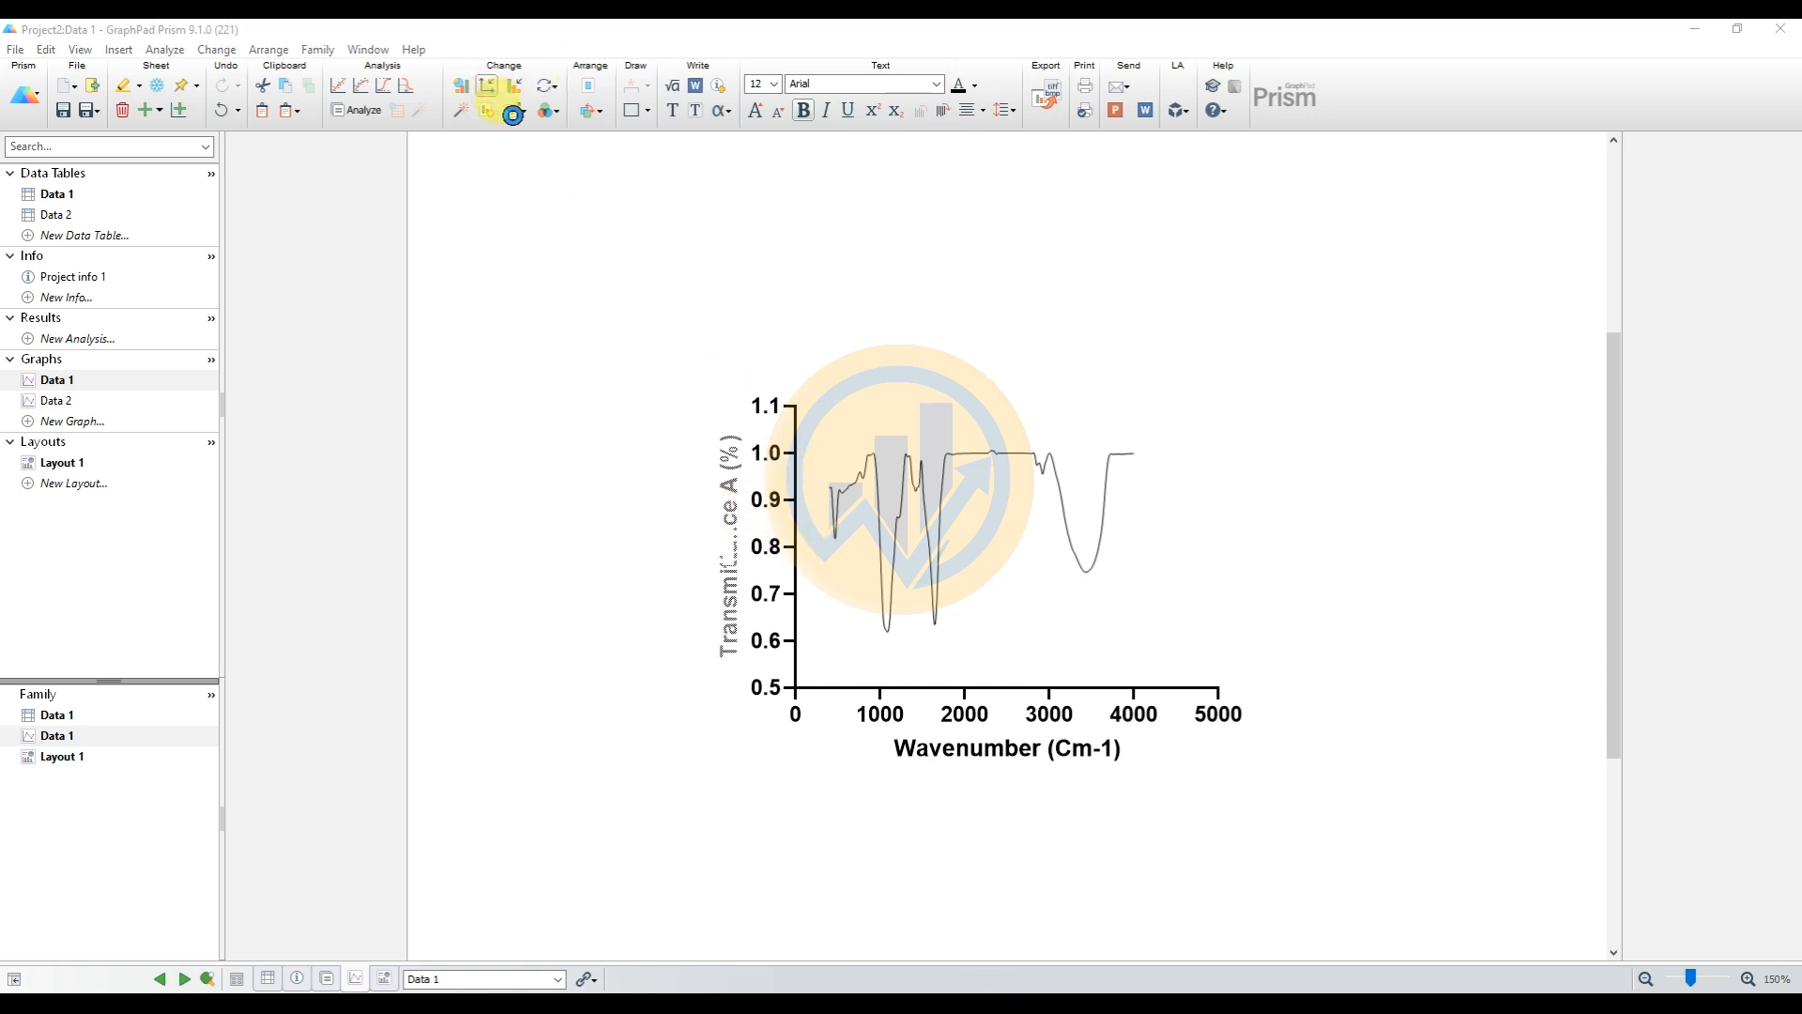
{"action": "left_click_drag", "start_coordinate": [897, 199], "coordinate": [405, 178]}
{"action": "left_click", "coordinate": [470, 529]}
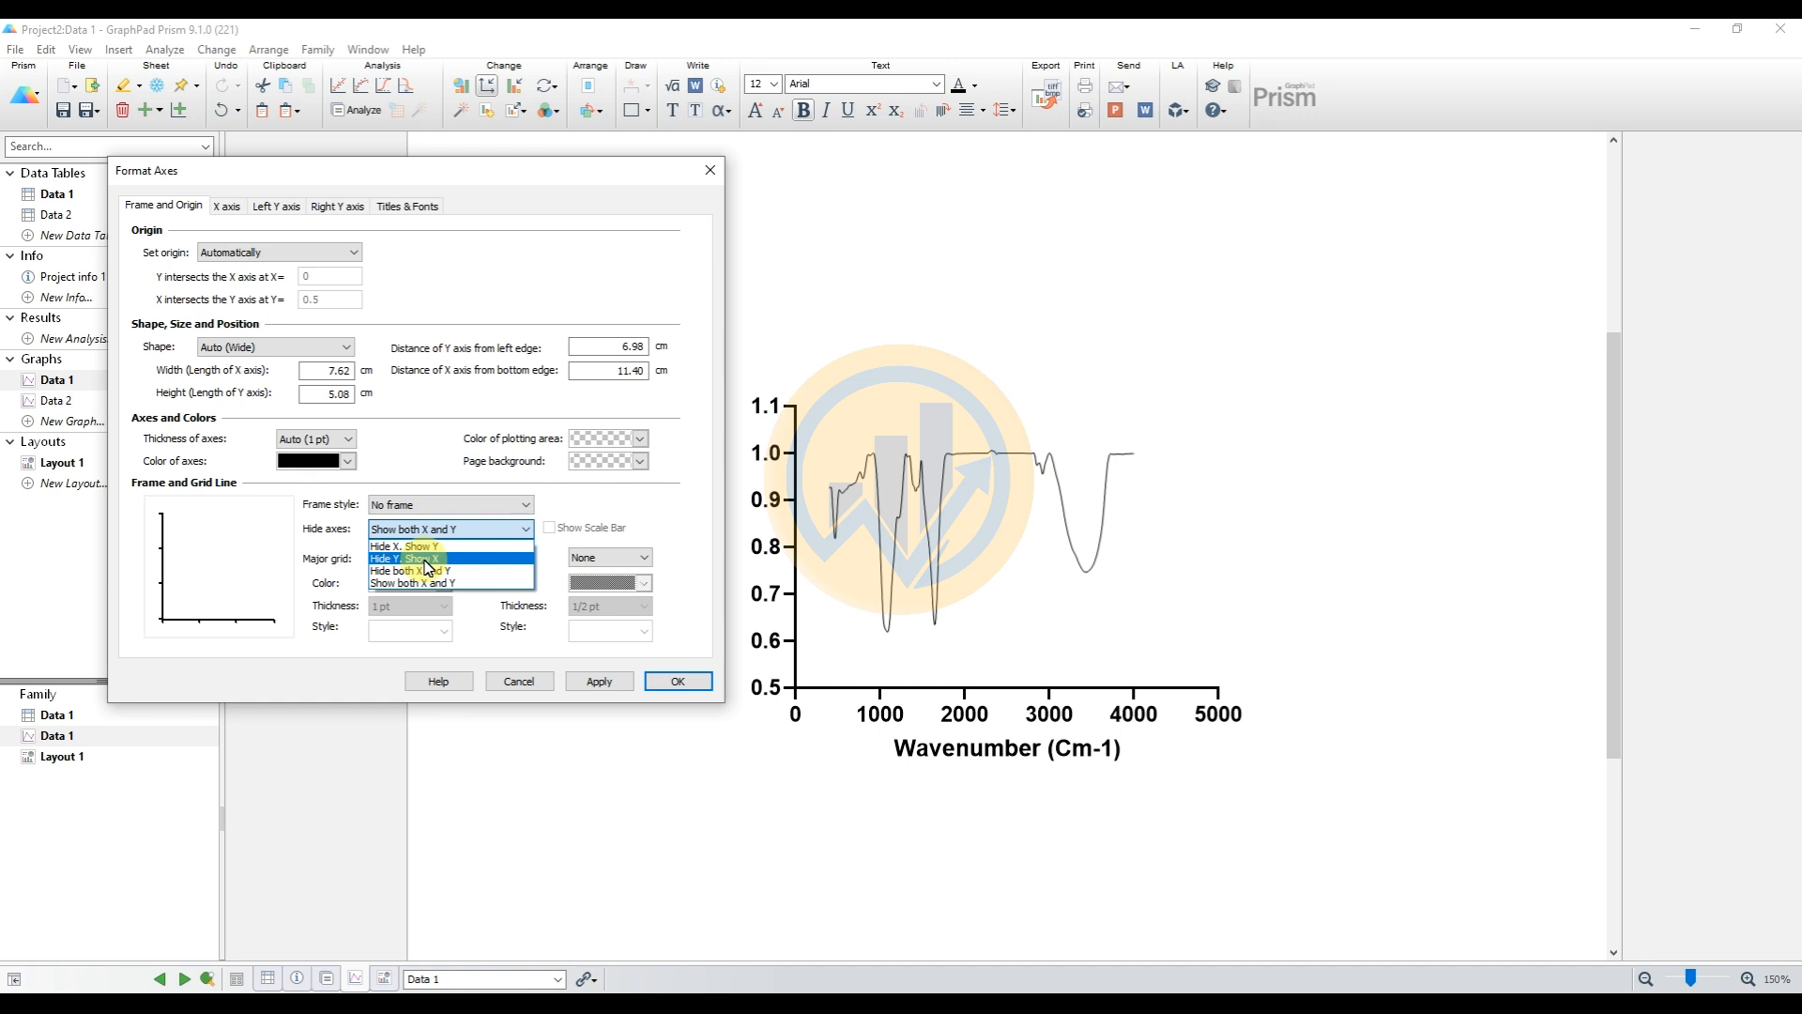
{"action": "left_click", "coordinate": [427, 567]}
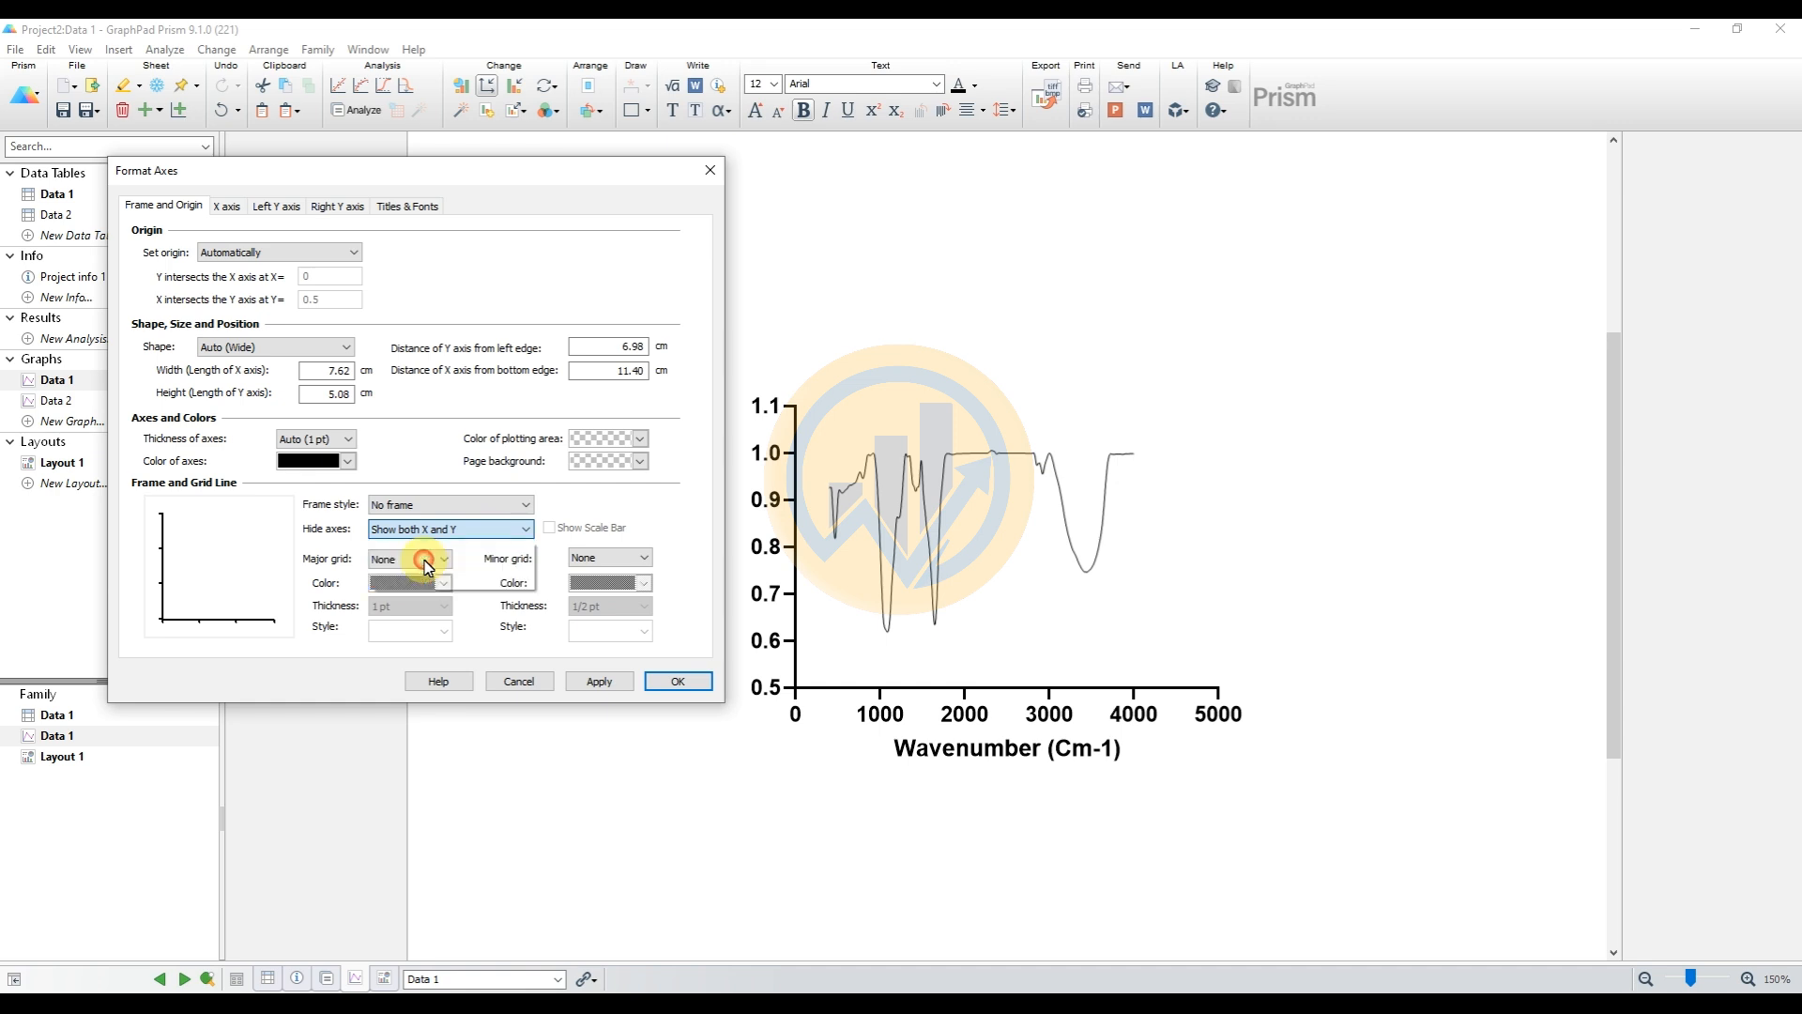
{"action": "left_click", "coordinate": [595, 681]}
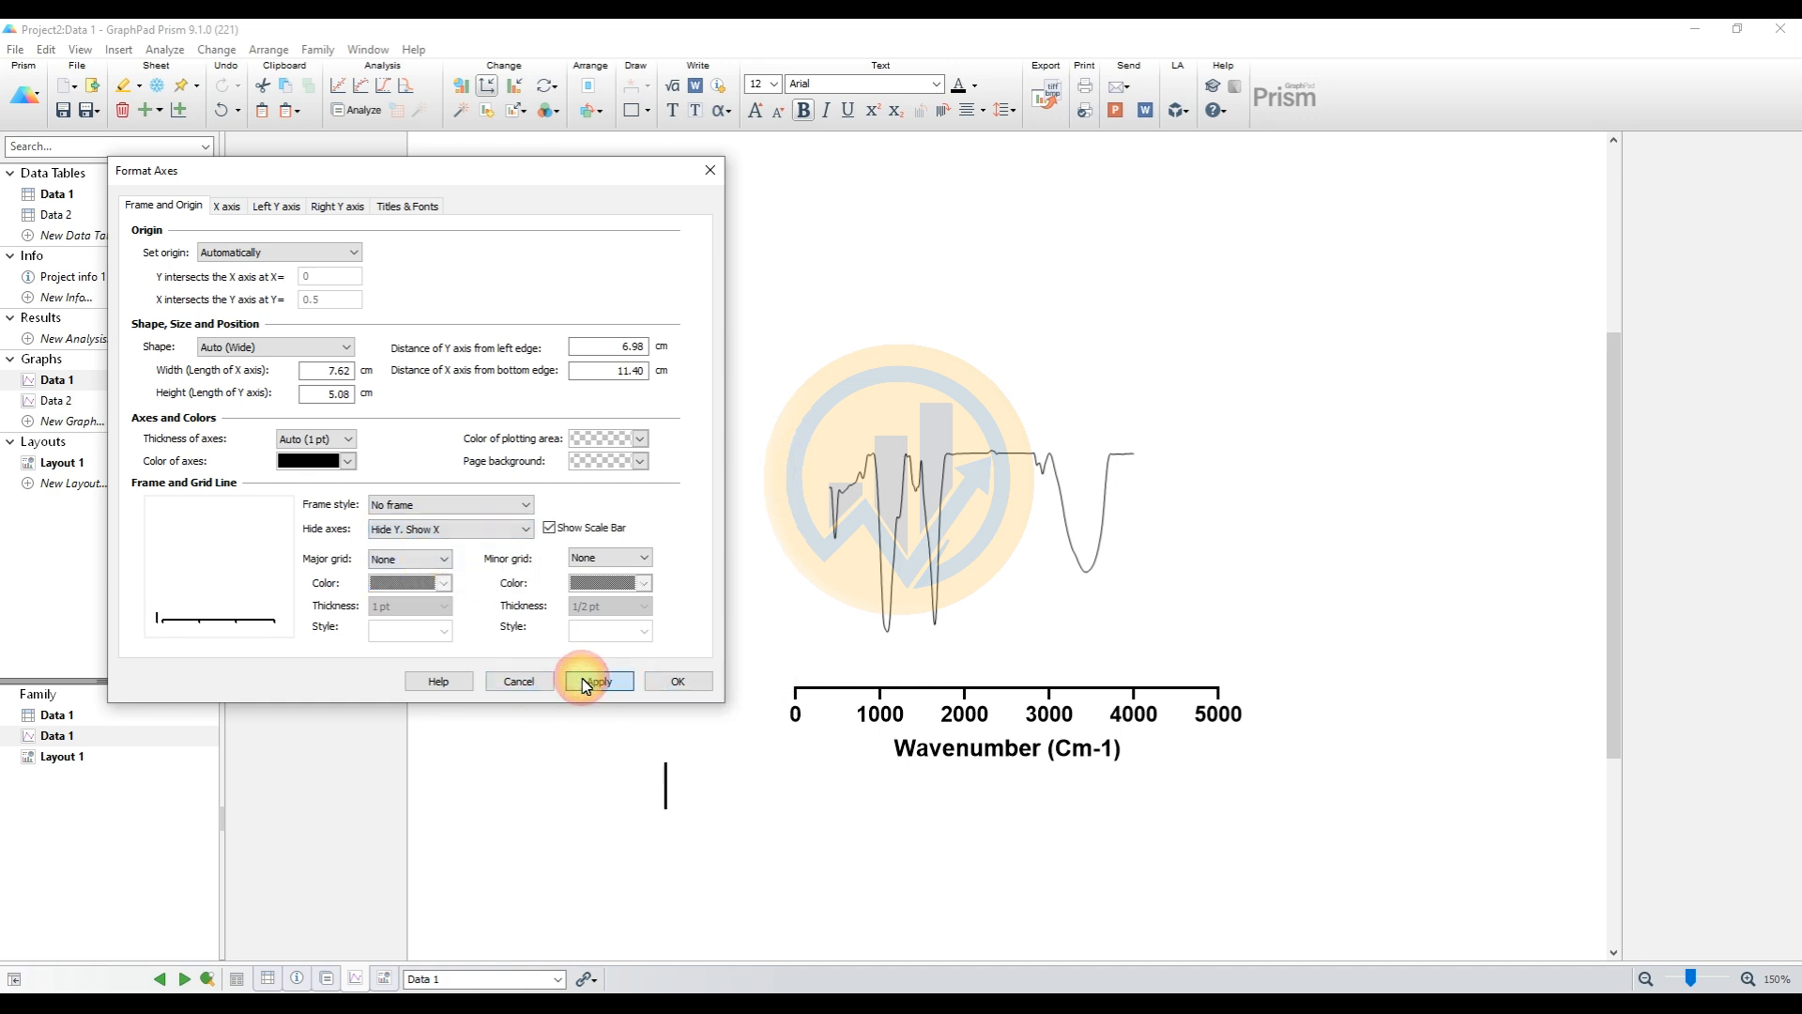
Reverse the direction of the X axis on the Data 1 graph
{"action": "left_click", "coordinate": [229, 208]}
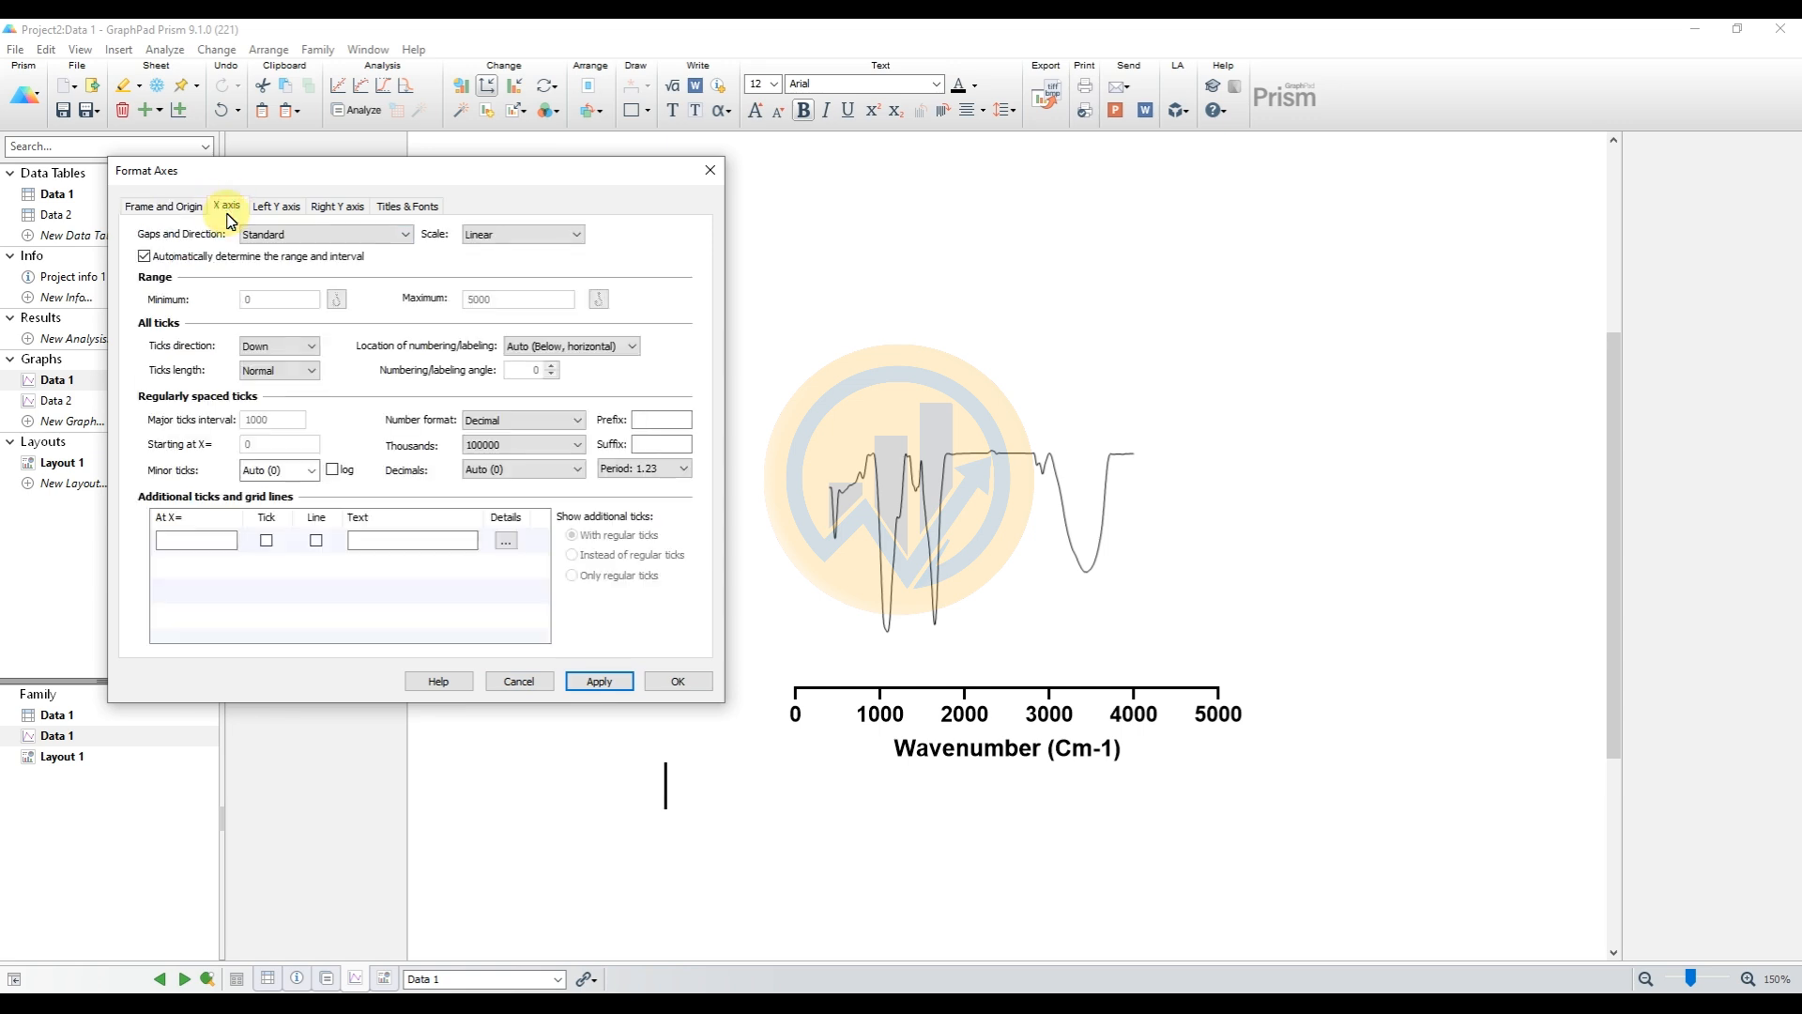
{"action": "left_click", "coordinate": [267, 234]}
{"action": "left_click", "coordinate": [272, 267]}
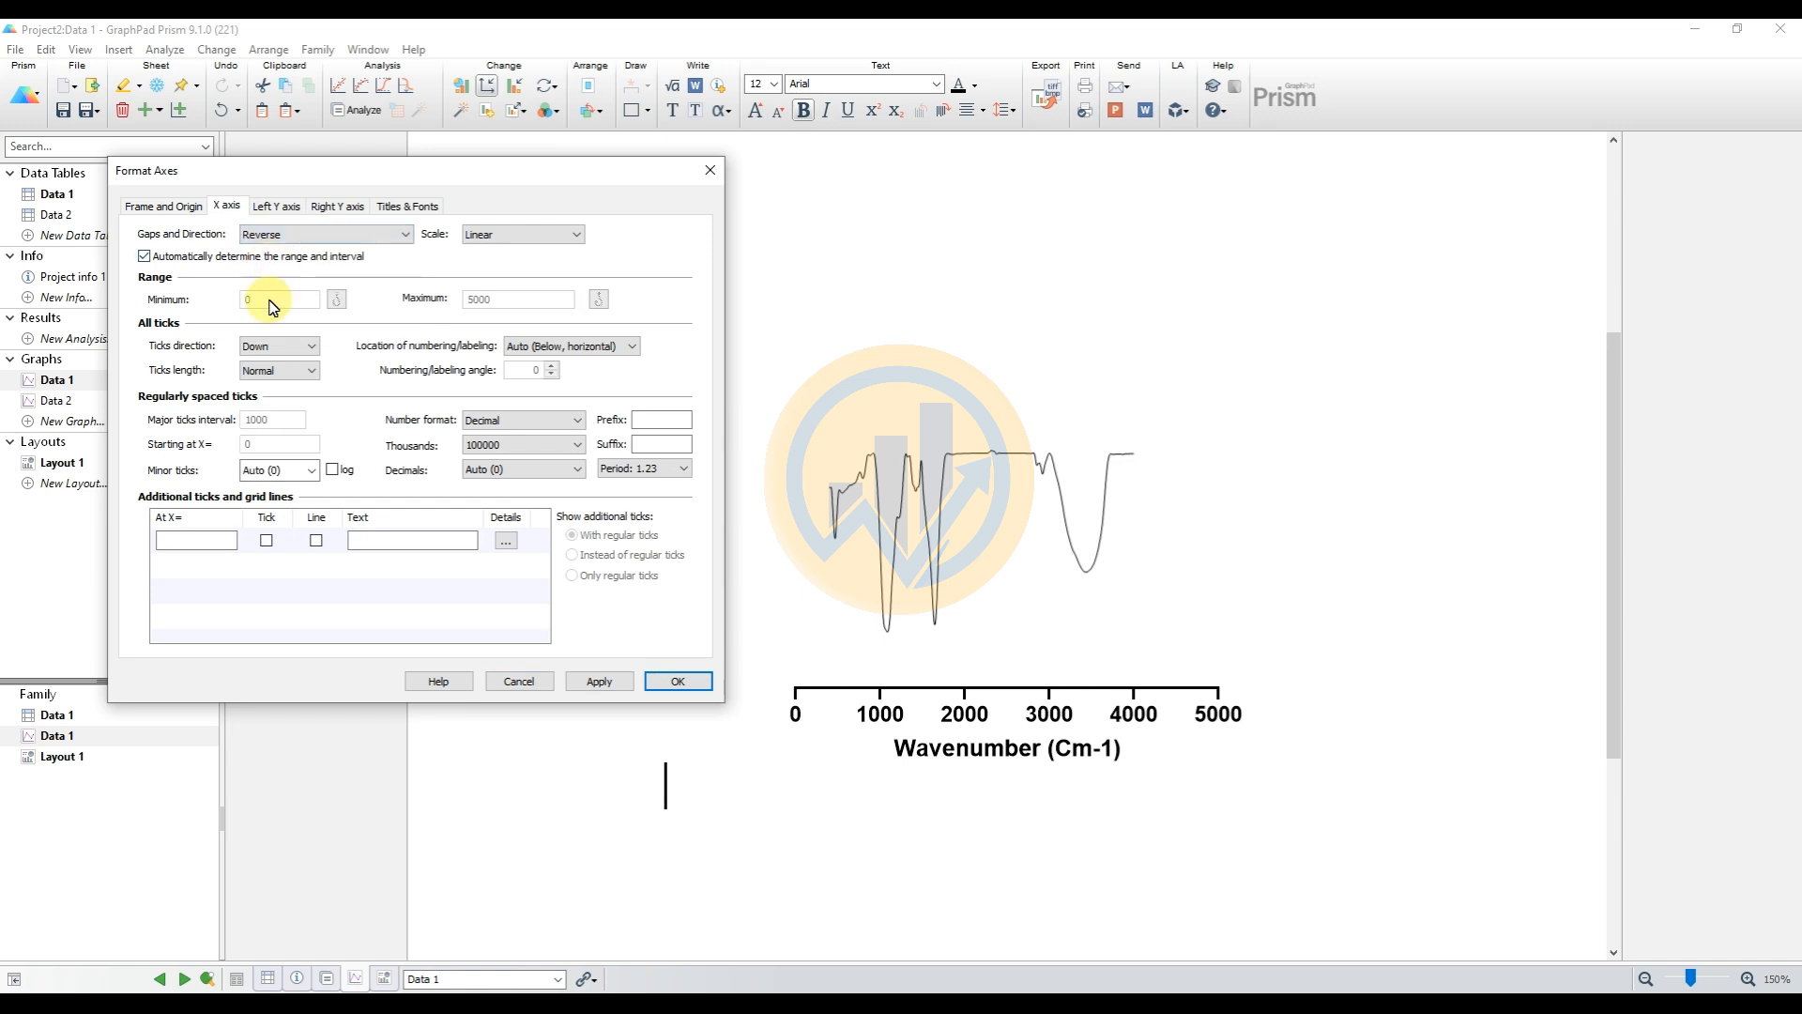
{"action": "left_click", "coordinate": [600, 682]}
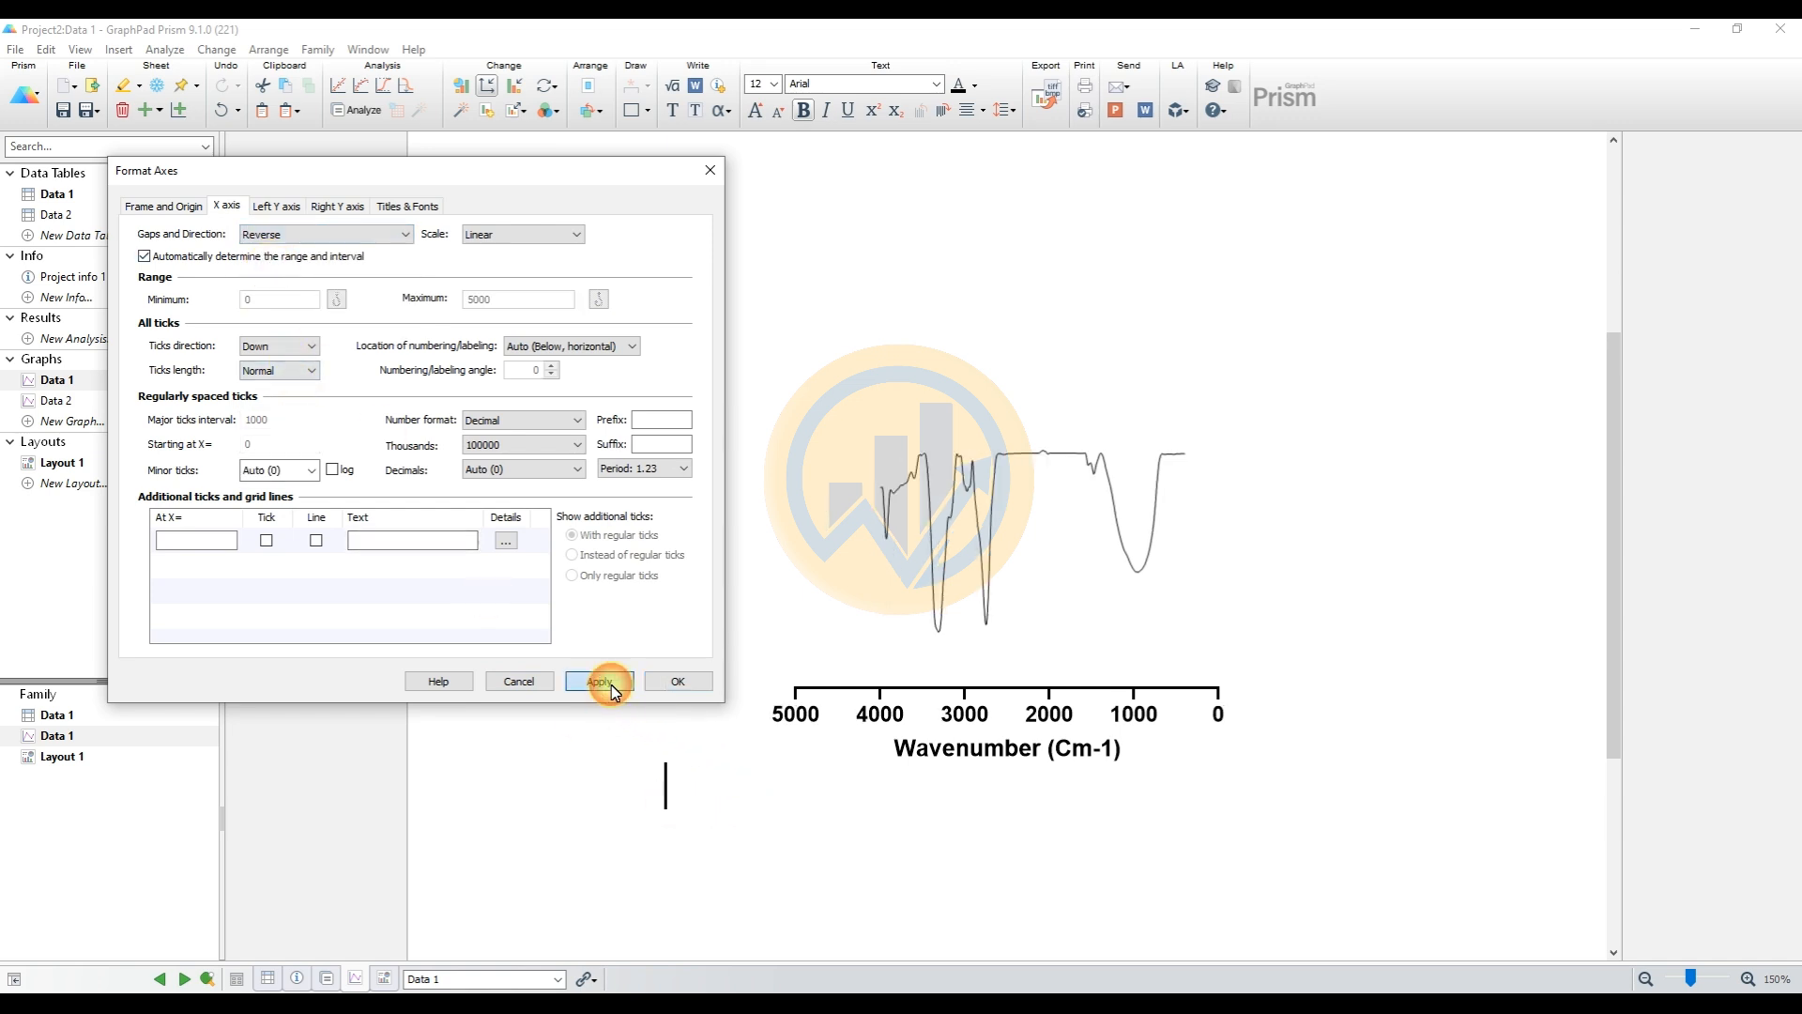
Turn off the automatic X axis range and set it from 350 to 4000
{"action": "left_click", "coordinate": [144, 256]}
{"action": "double_click", "coordinate": [250, 298]}
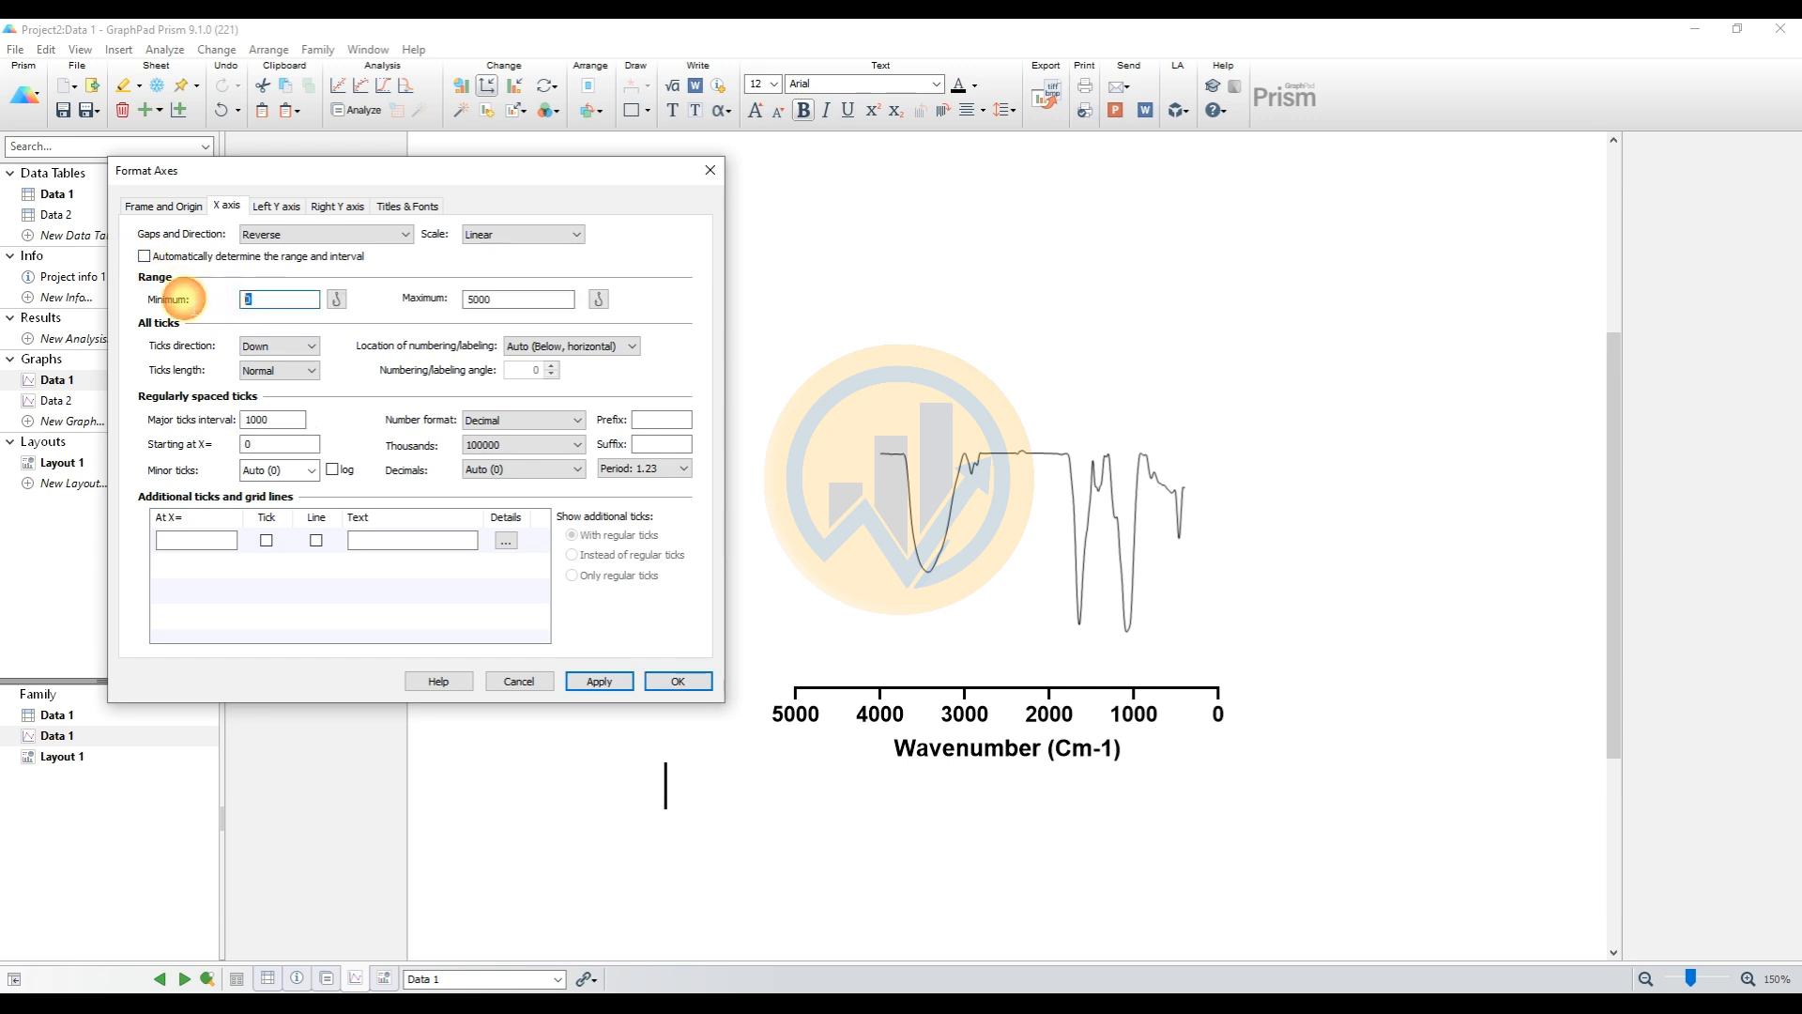
{"action": "type", "text": "350"}
{"action": "double_click", "coordinate": [510, 299]}
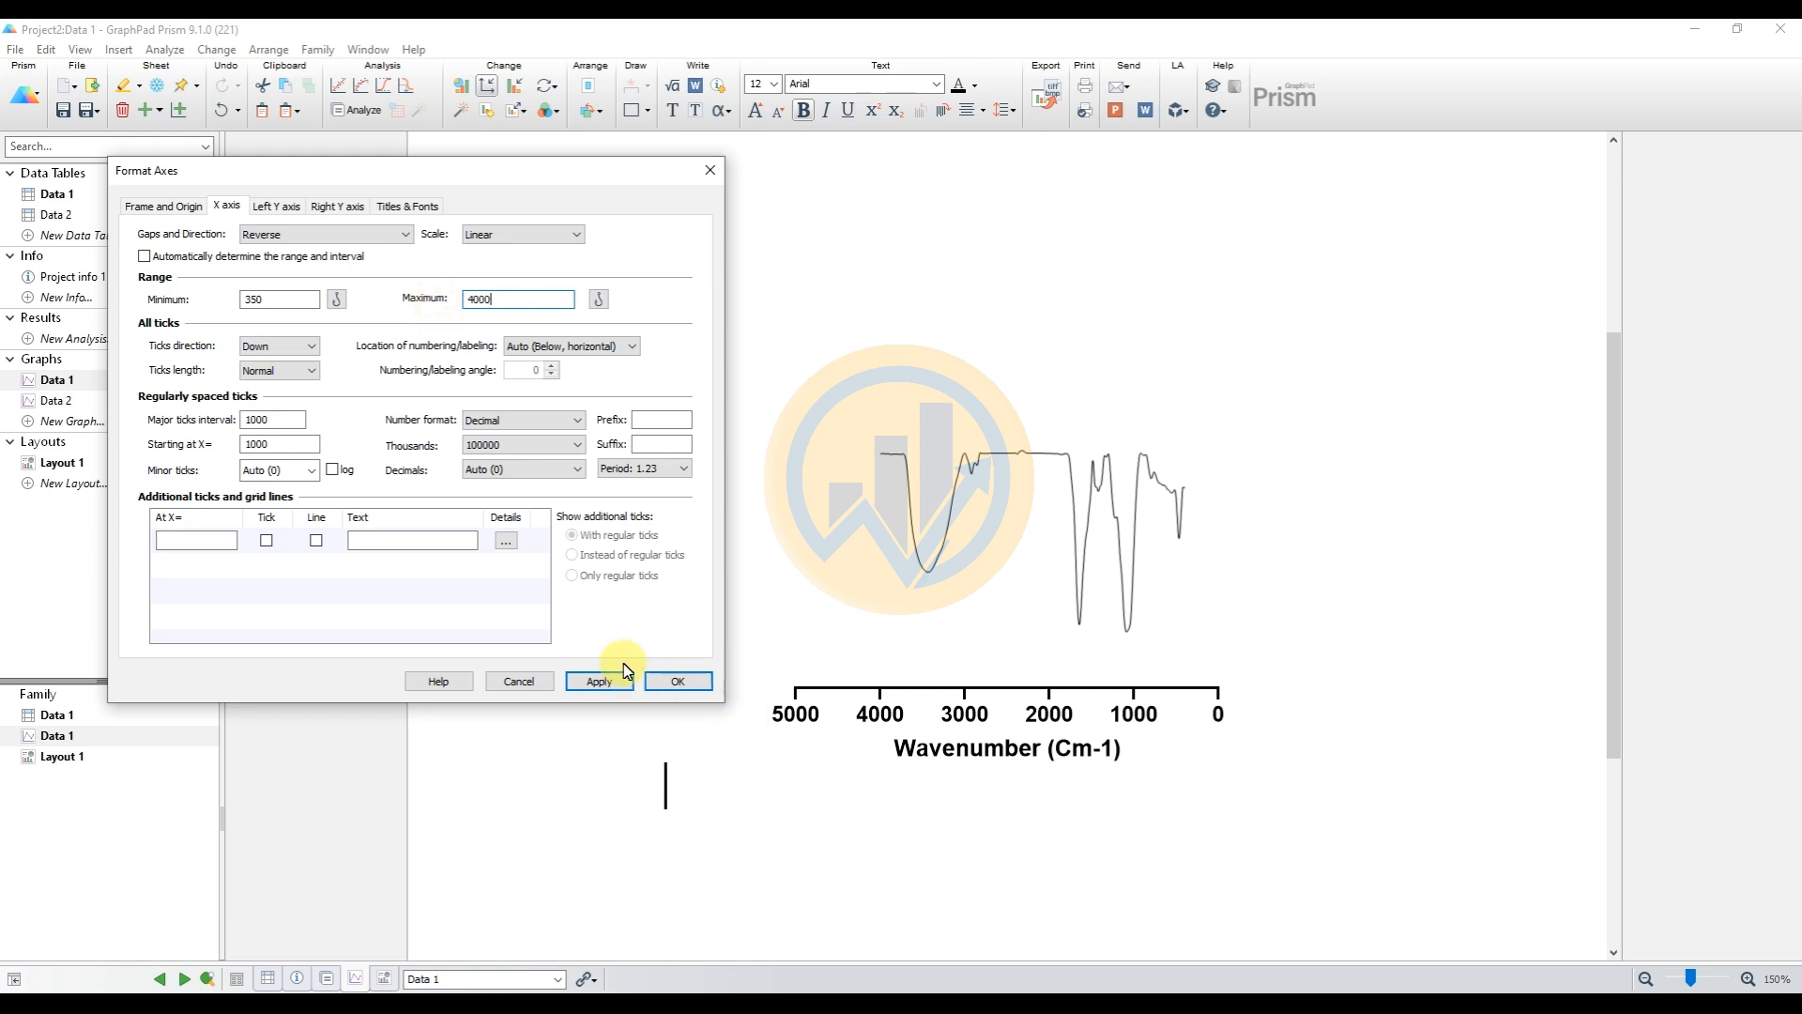
{"action": "left_click", "coordinate": [595, 681]}
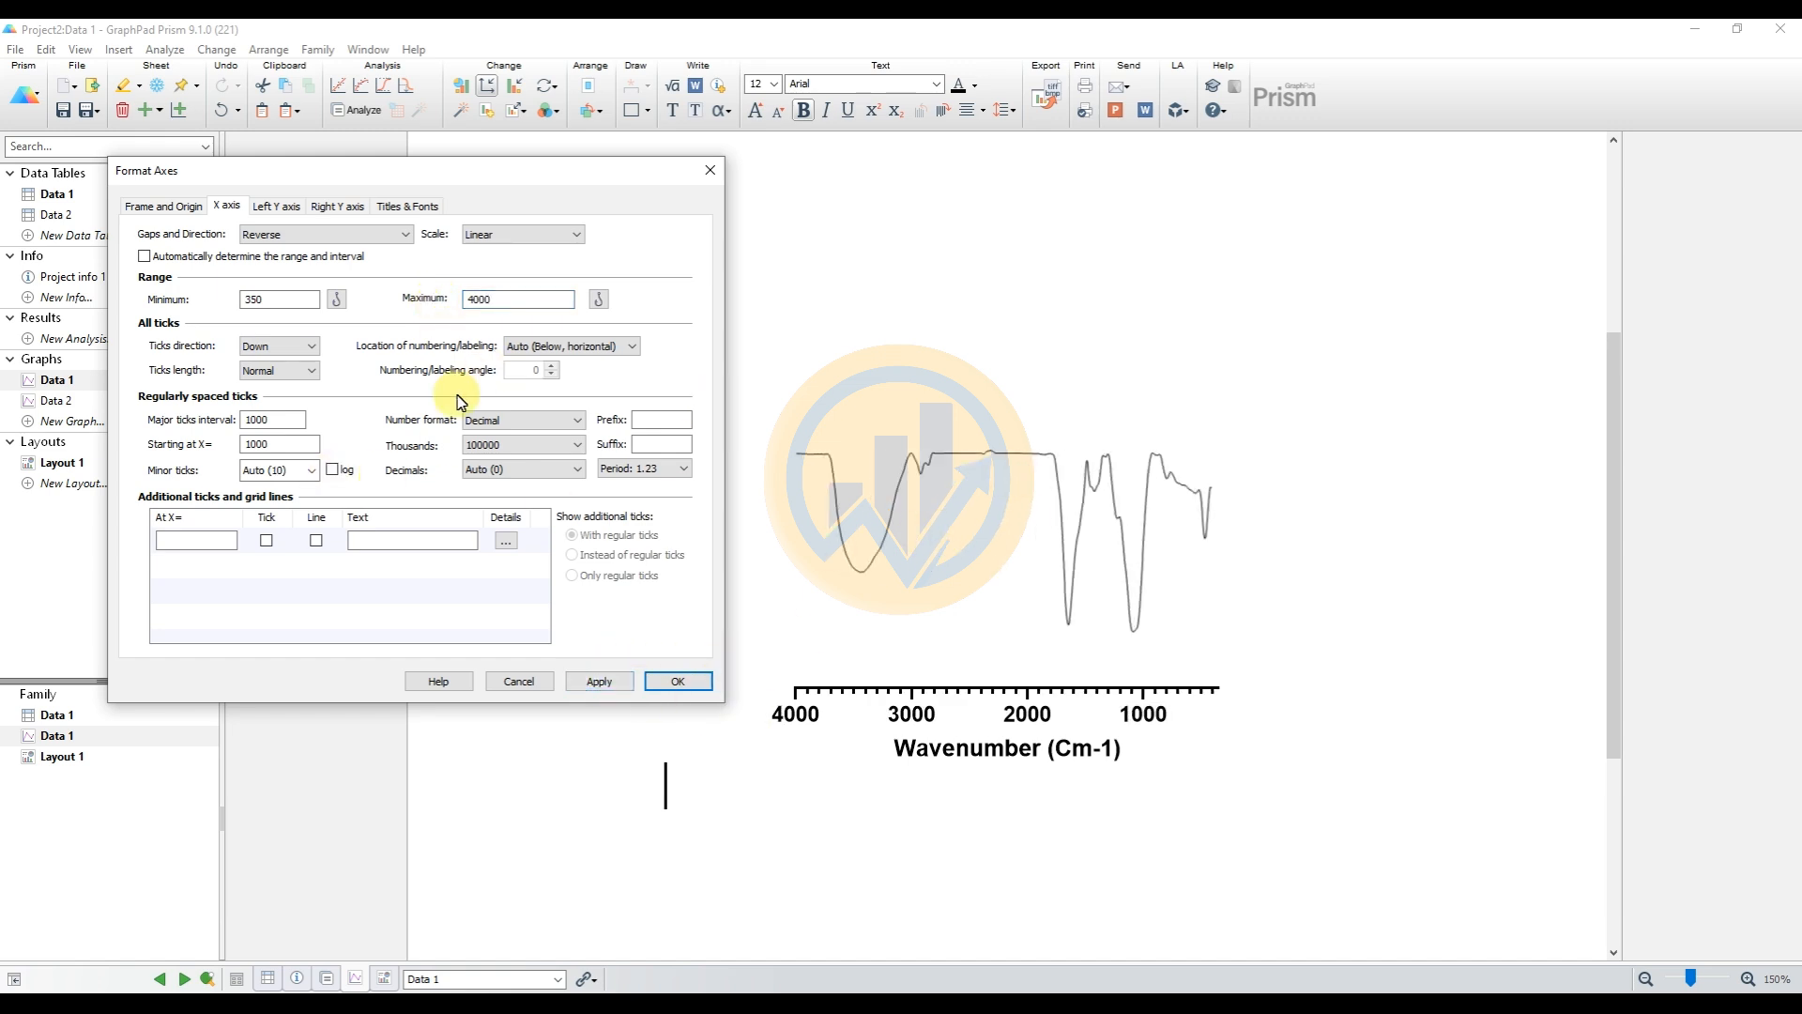
Place the X axis numbering below and vertical, and set the major ticks interval to 500
{"action": "left_click", "coordinate": [540, 347]}
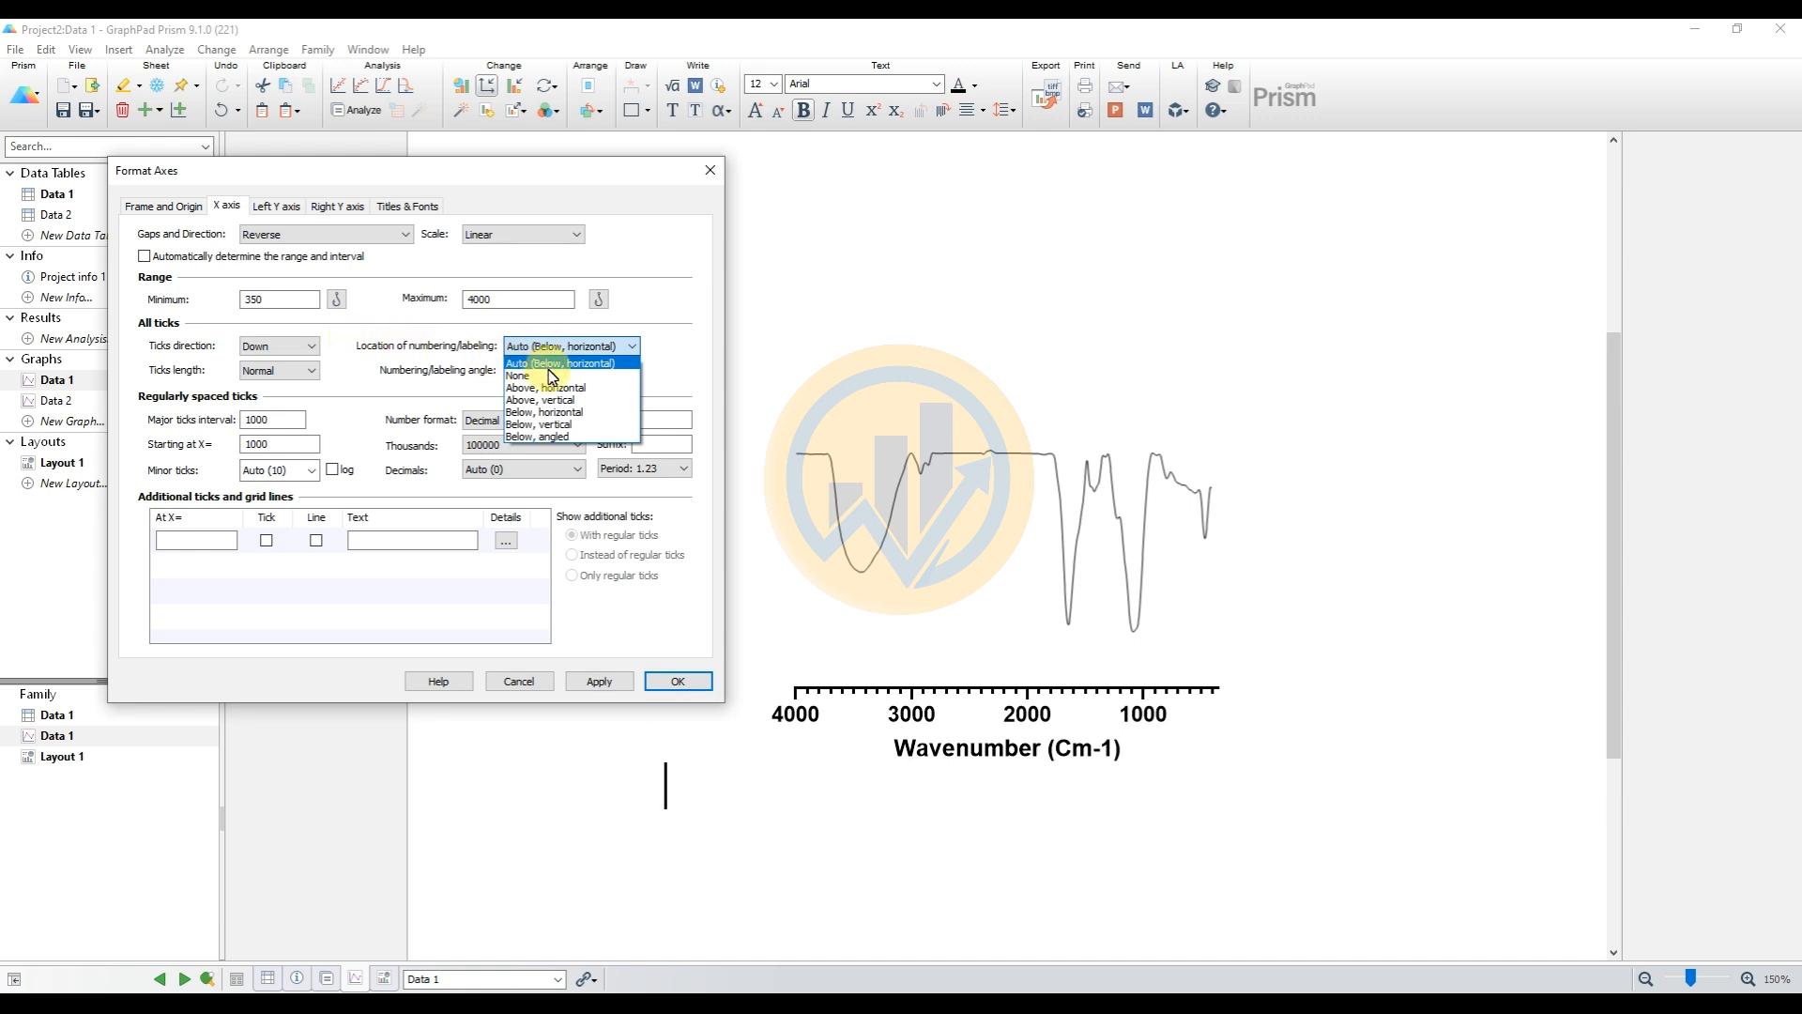
{"action": "left_click", "coordinate": [567, 428]}
{"action": "left_click", "coordinate": [282, 347]}
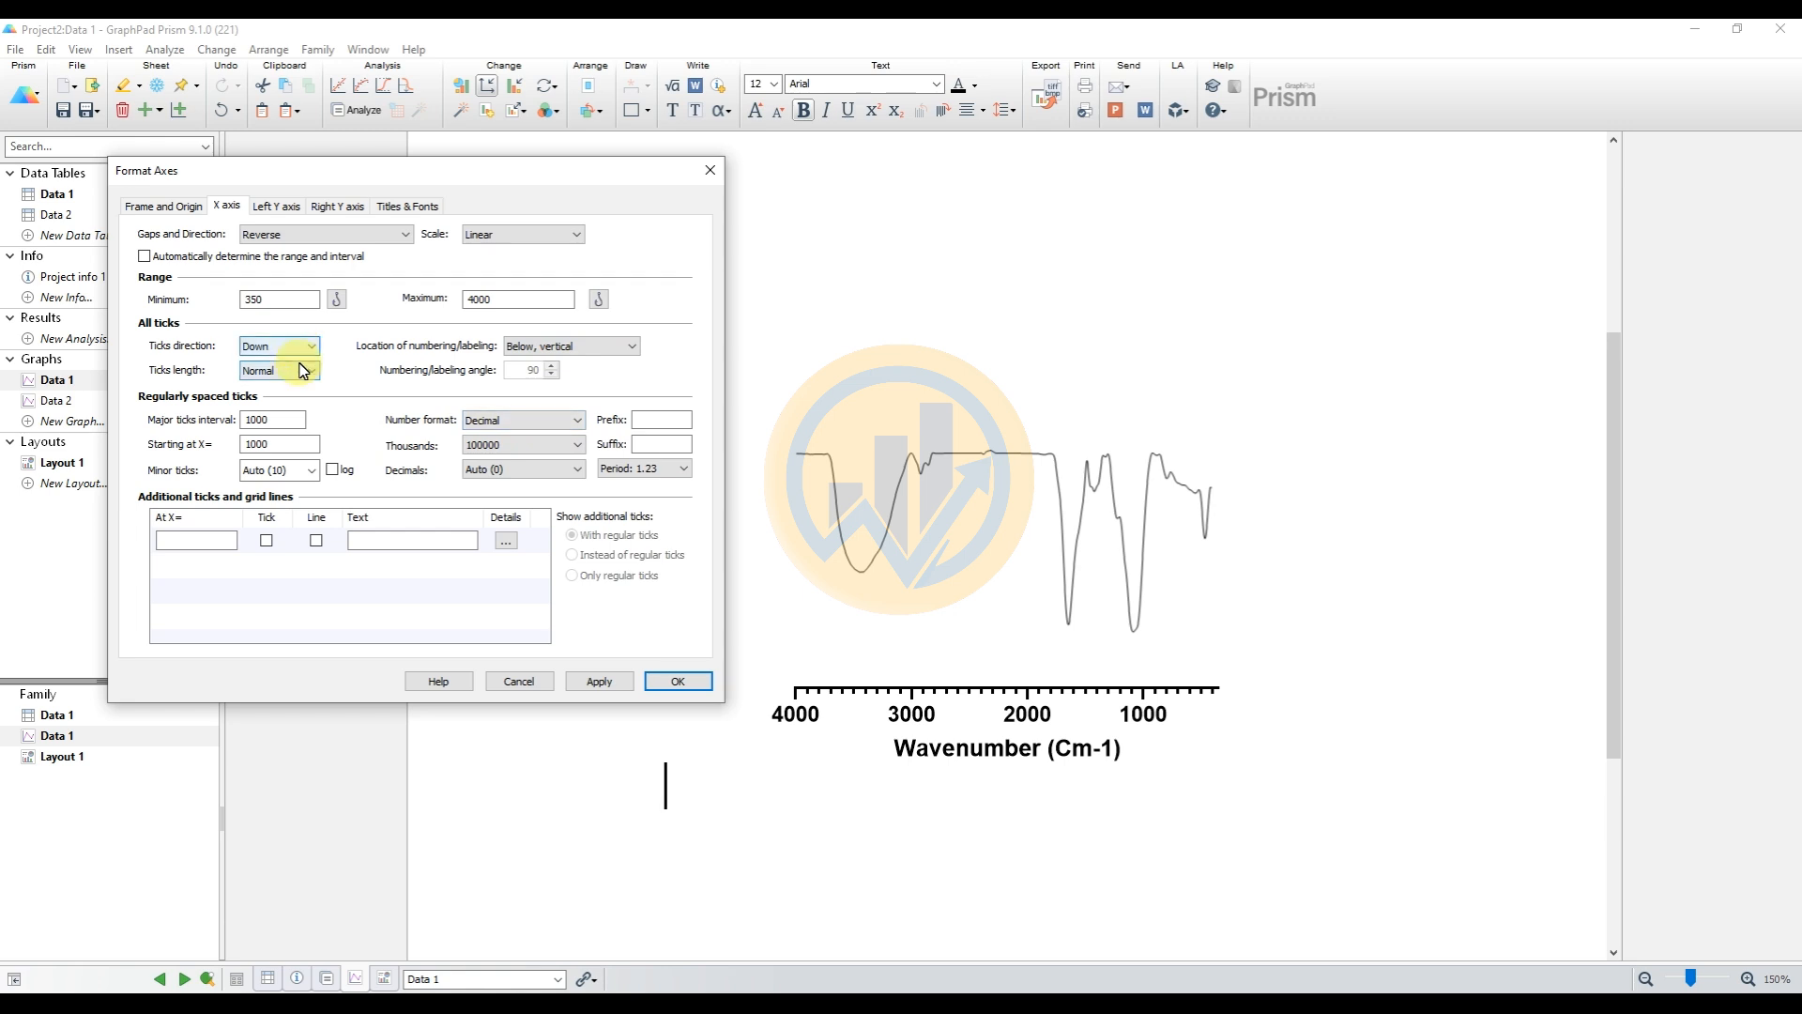
{"action": "left_click_drag", "start_coordinate": [279, 418], "coordinate": [167, 427]}
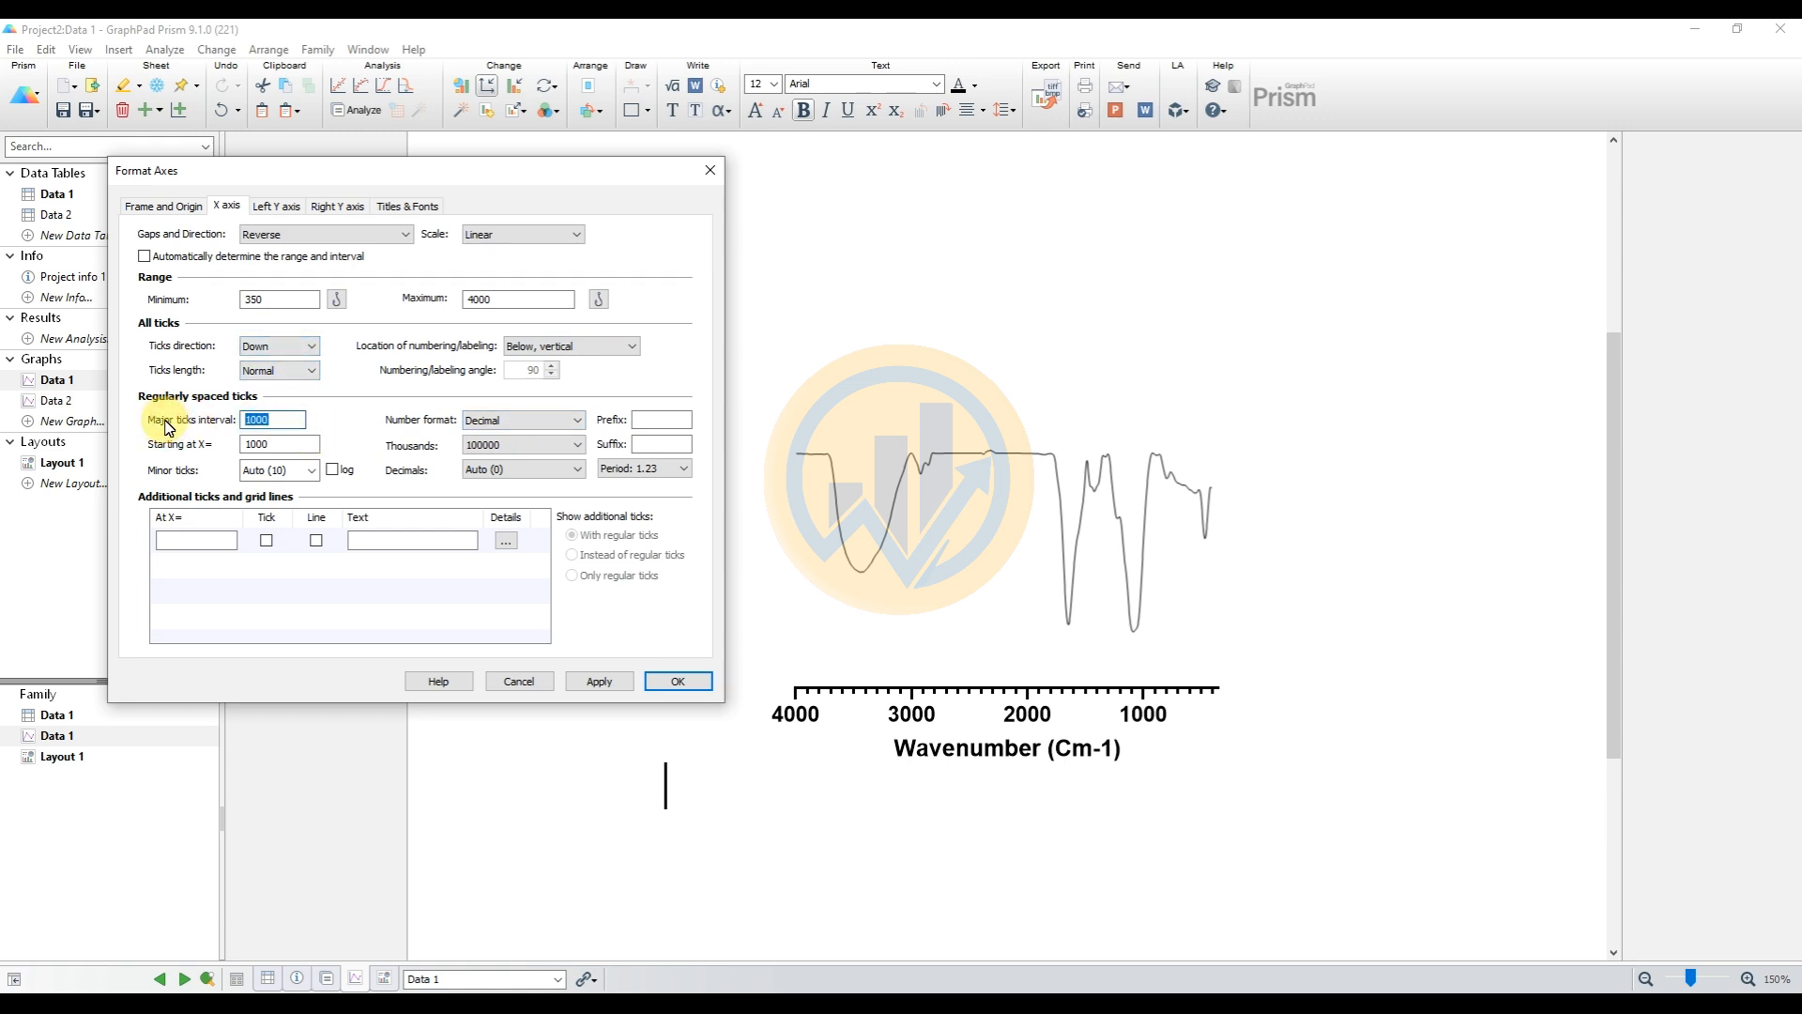
{"action": "left_click", "coordinate": [581, 683]}
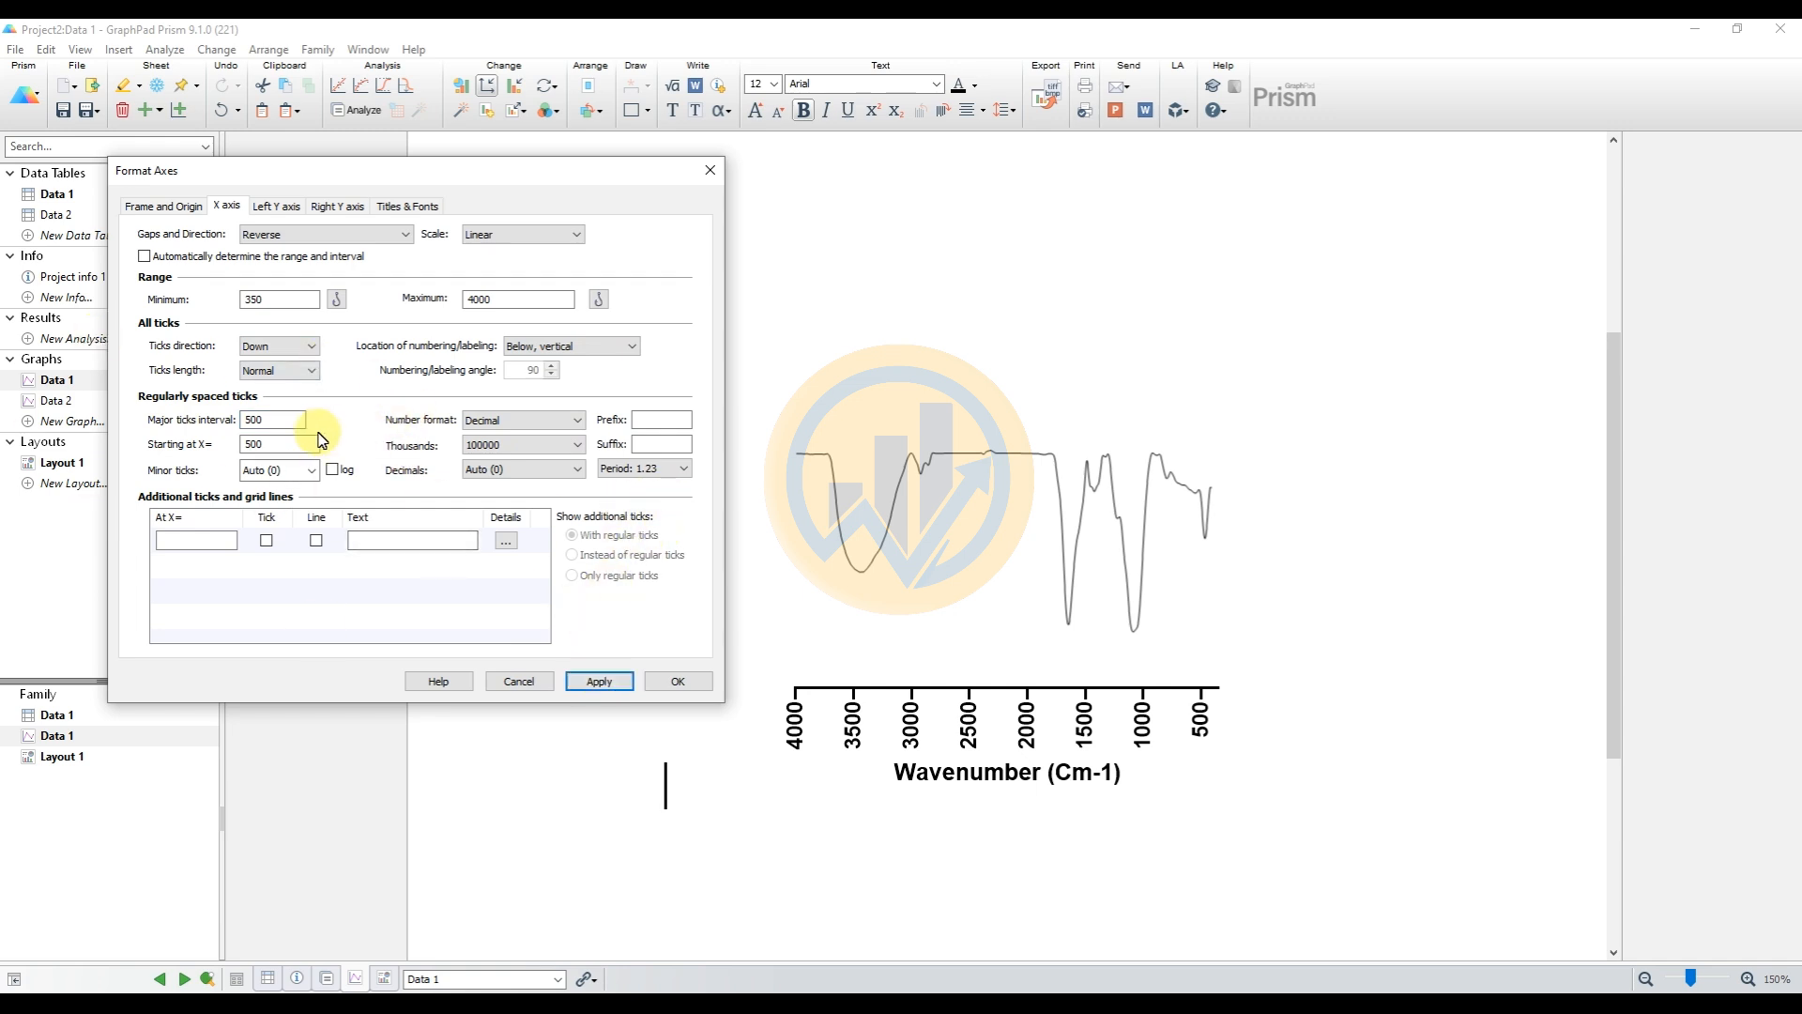
Set the Data 1 graph to show both the X and Y axes
{"action": "left_click", "coordinate": [175, 206]}
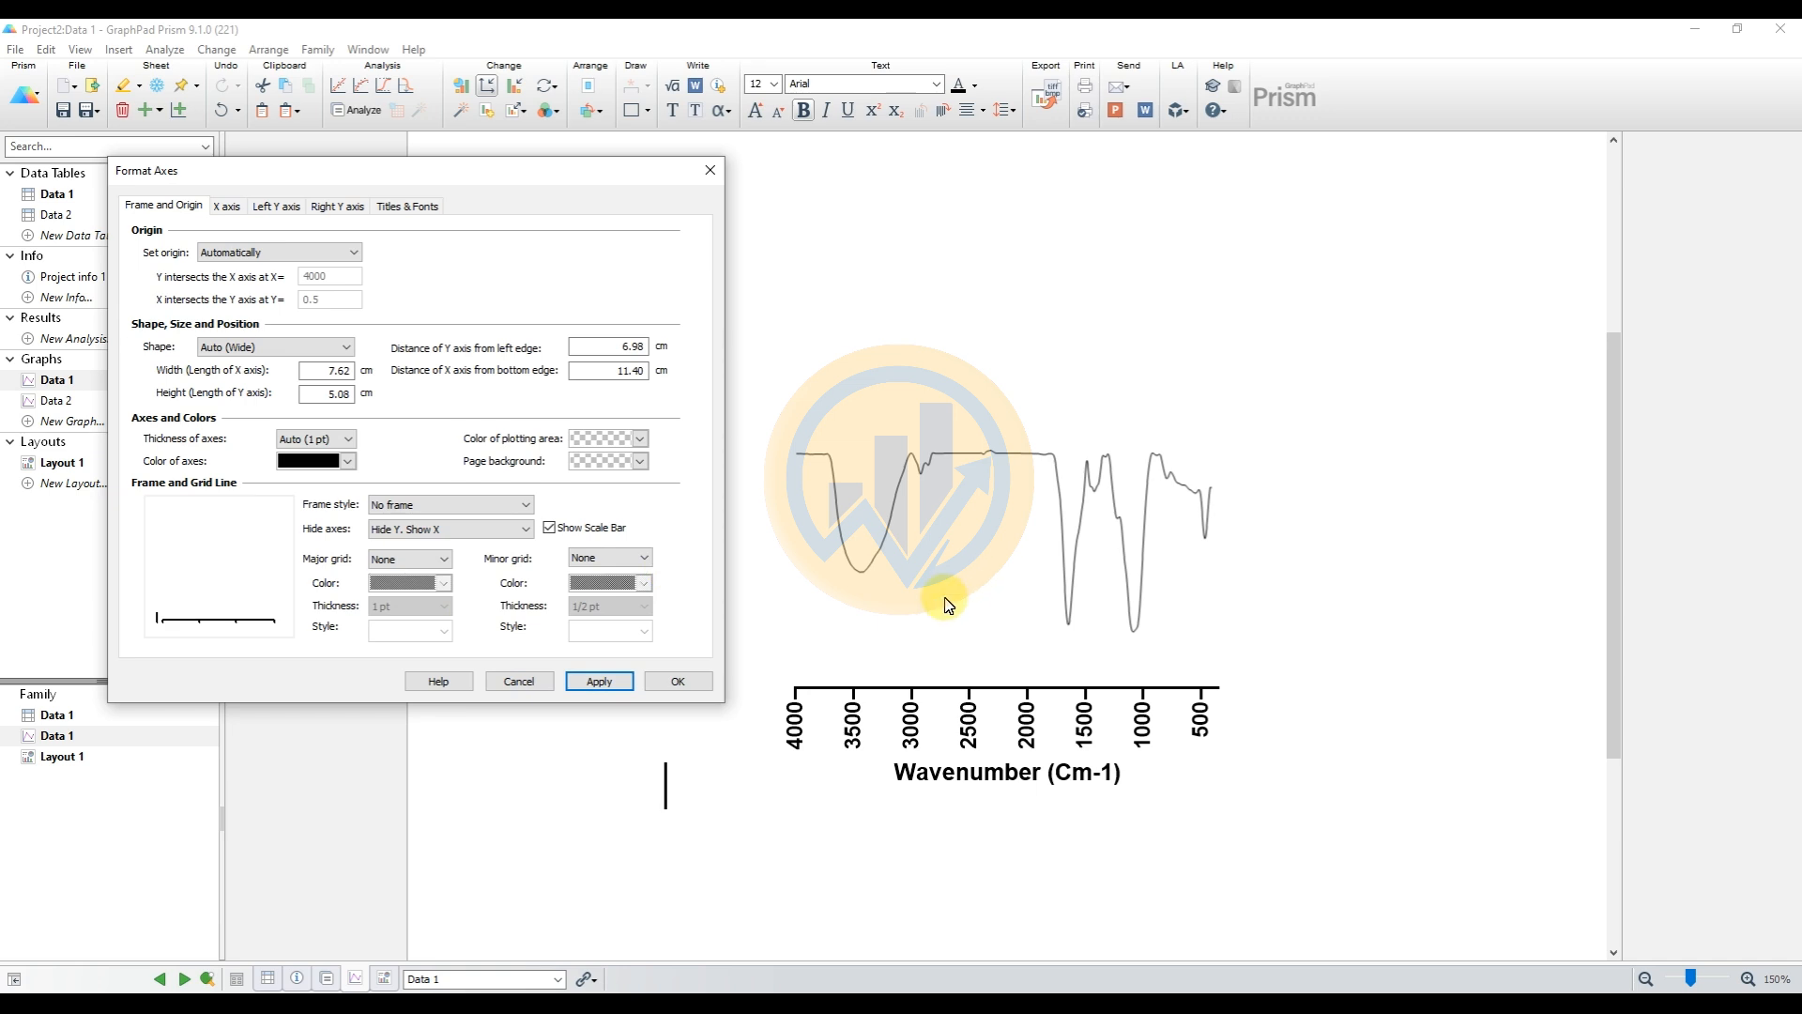
{"action": "left_click_drag", "start_coordinate": [352, 173], "coordinate": [578, 158]}
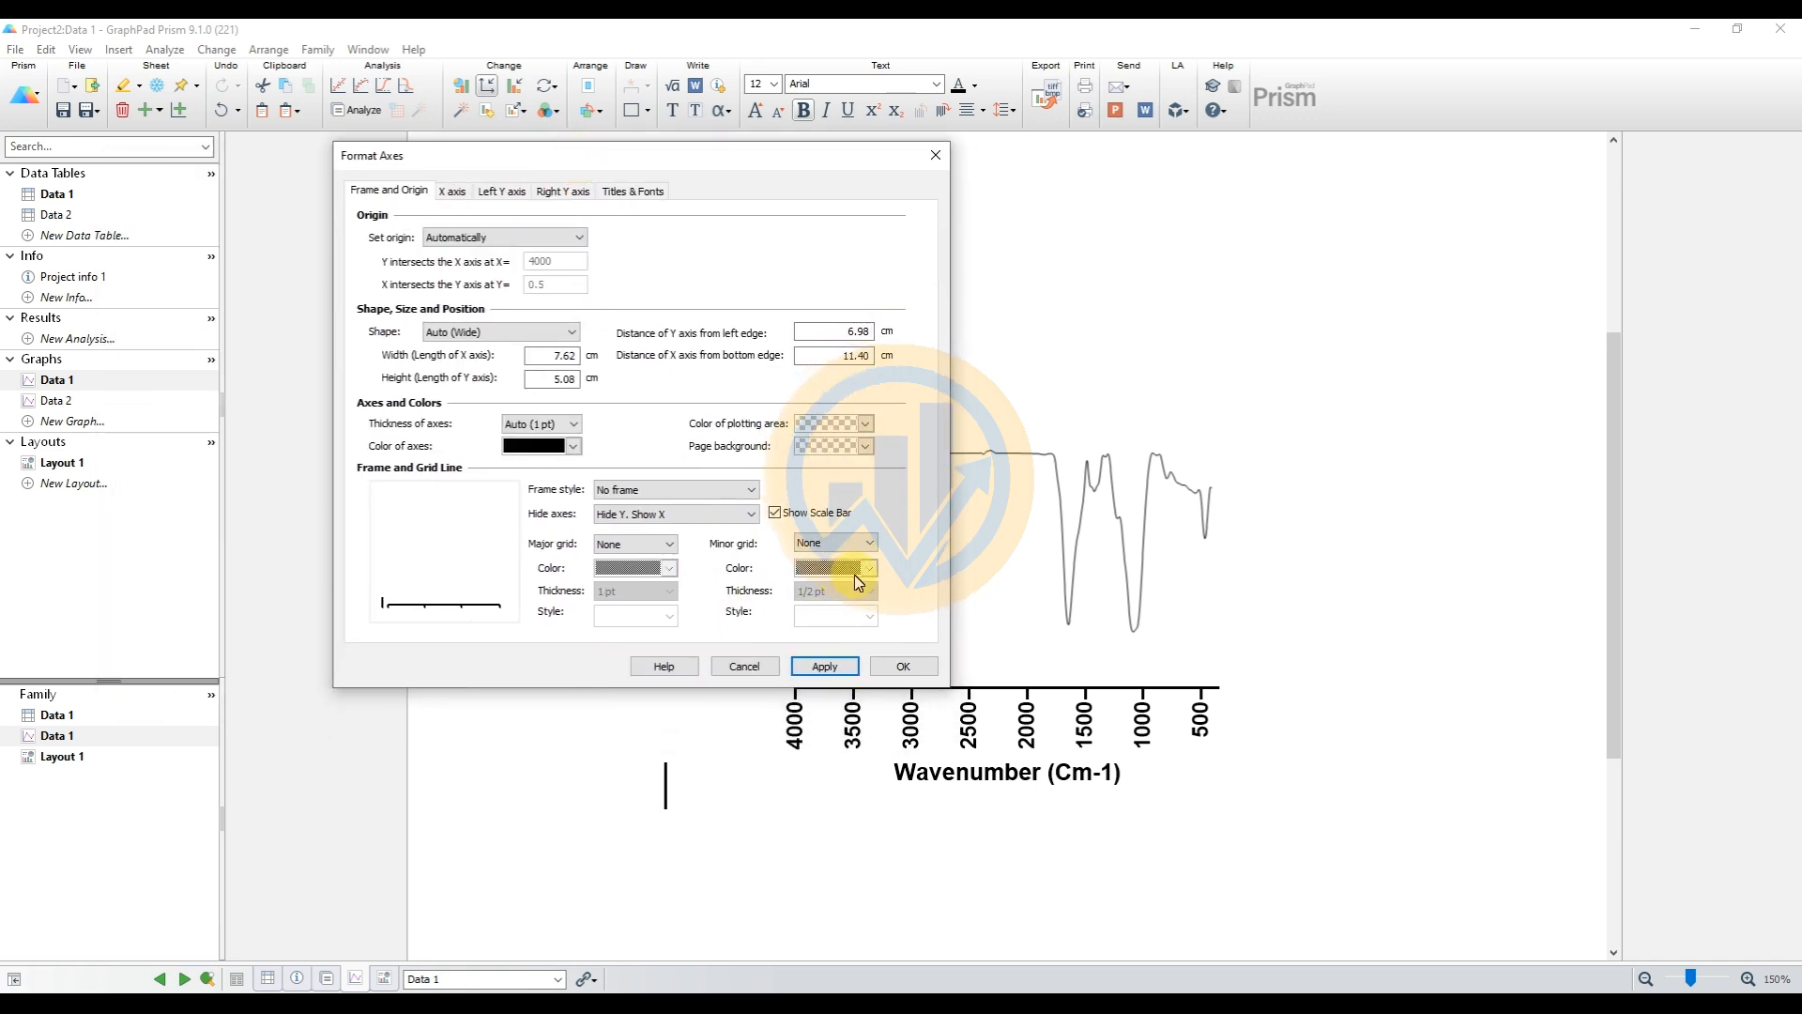
{"action": "left_click", "coordinate": [703, 523]}
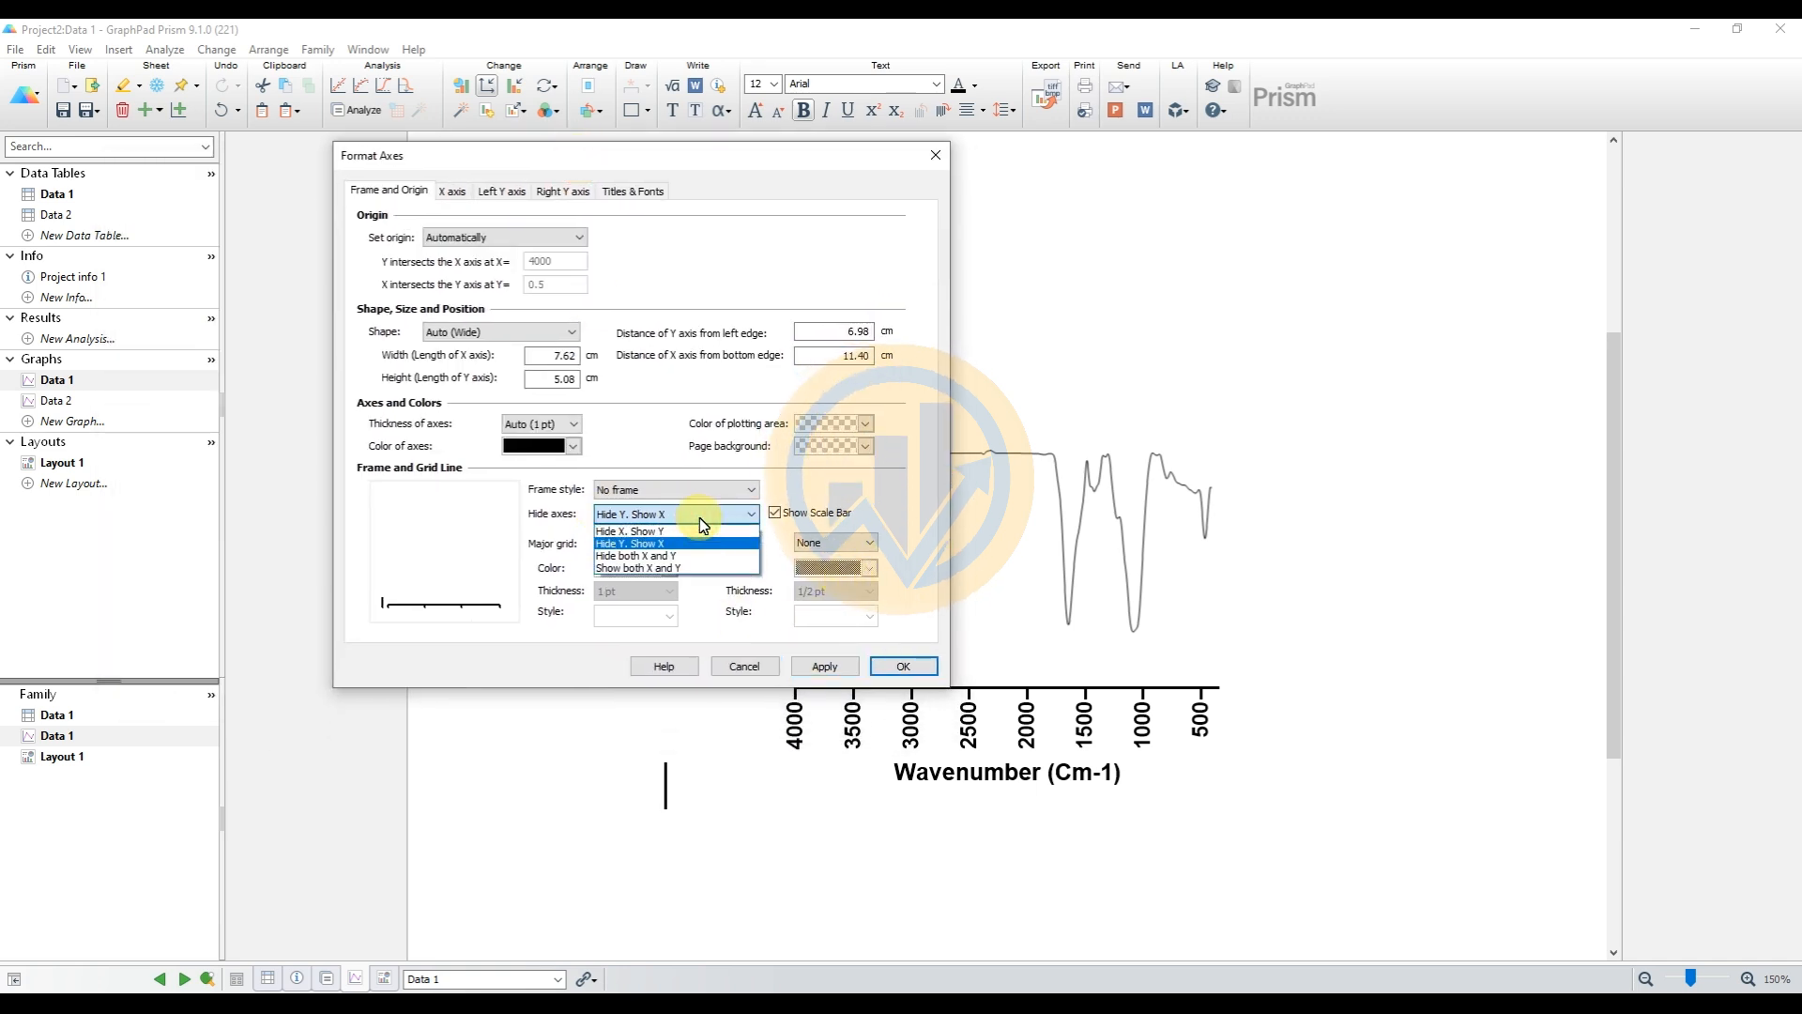
{"action": "left_click", "coordinate": [672, 568]}
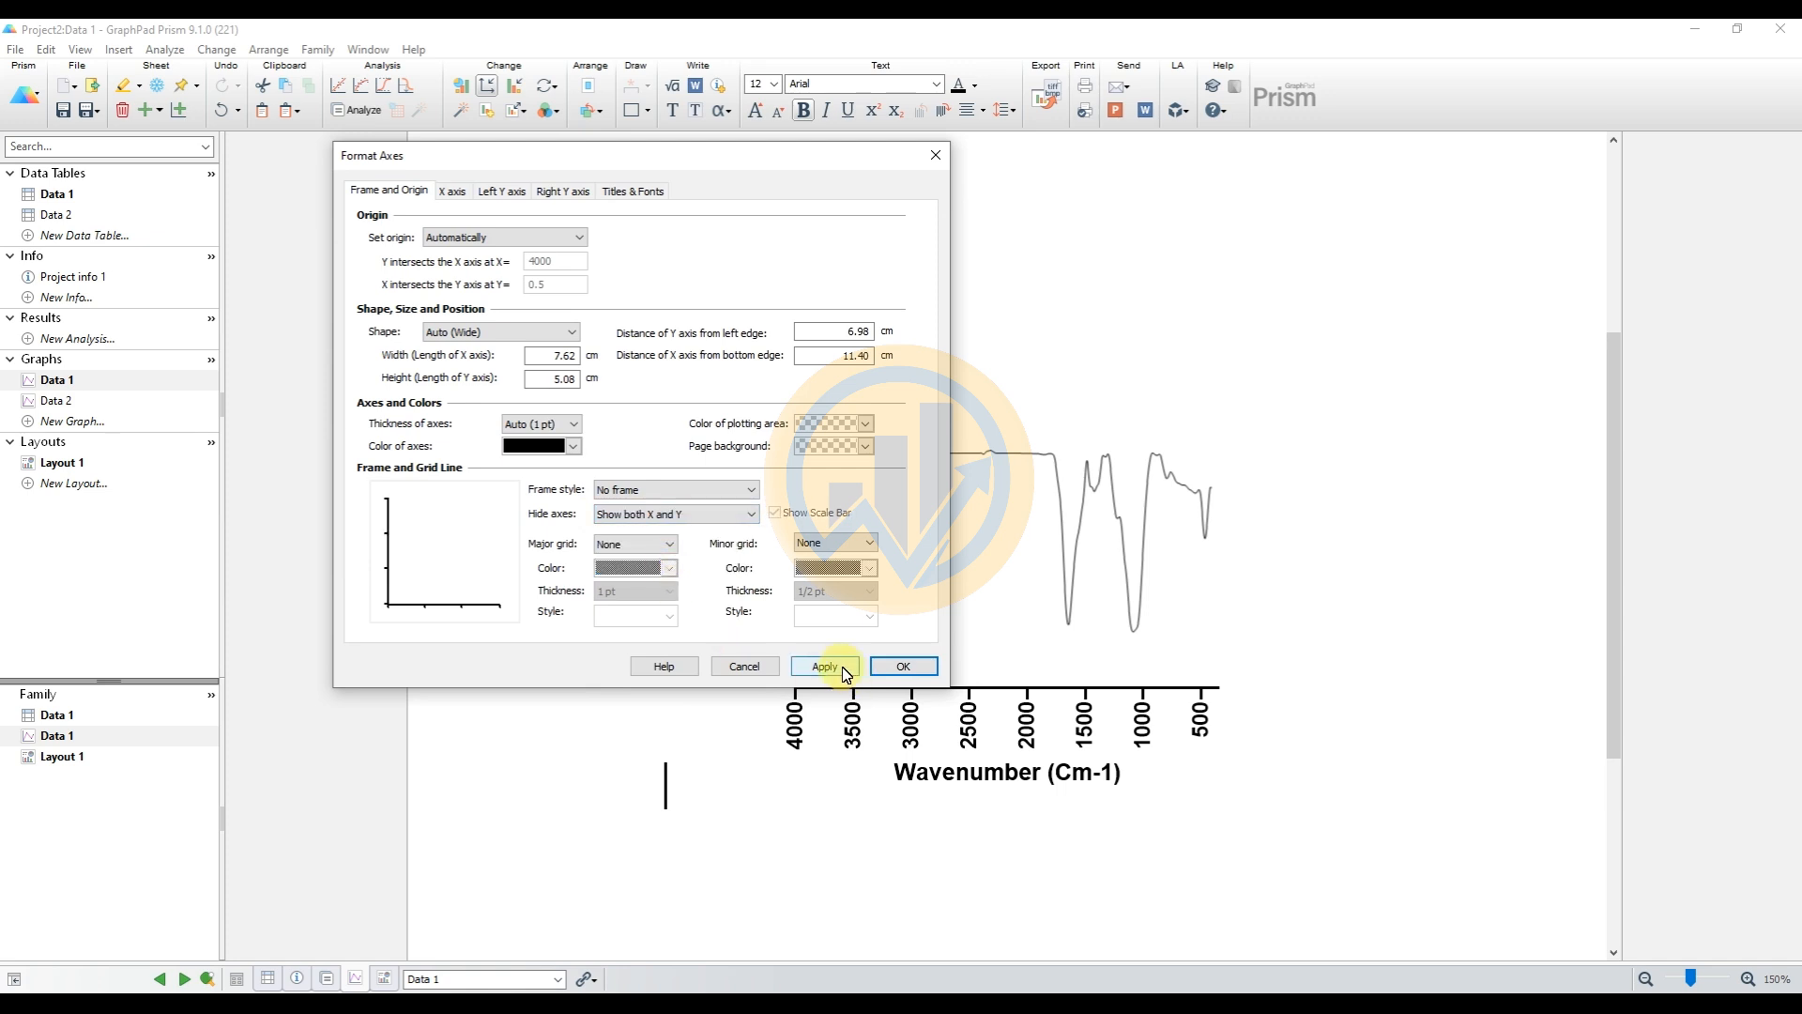
Hide both the X and Y axes of the Data 1 graph and delete its Wavenumber (Cm-1) title
{"action": "left_click", "coordinate": [706, 513]}
{"action": "left_click", "coordinate": [661, 556]}
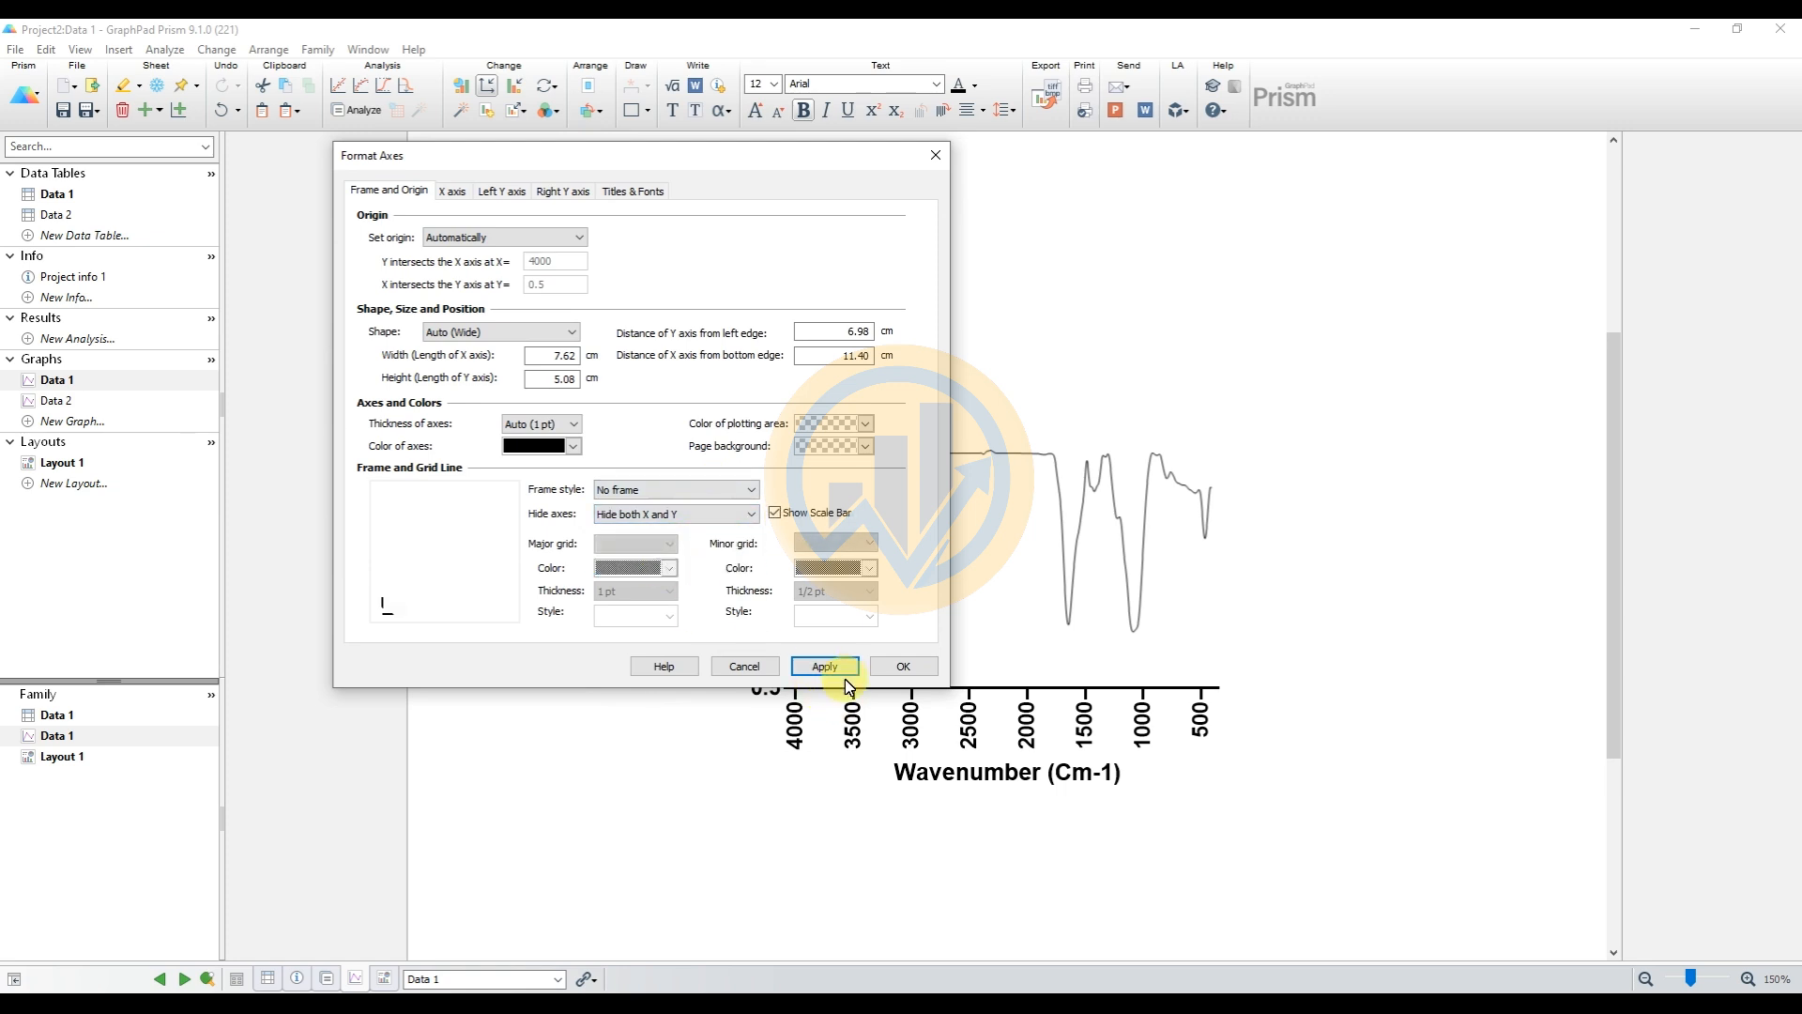
{"action": "left_click", "coordinate": [830, 666]}
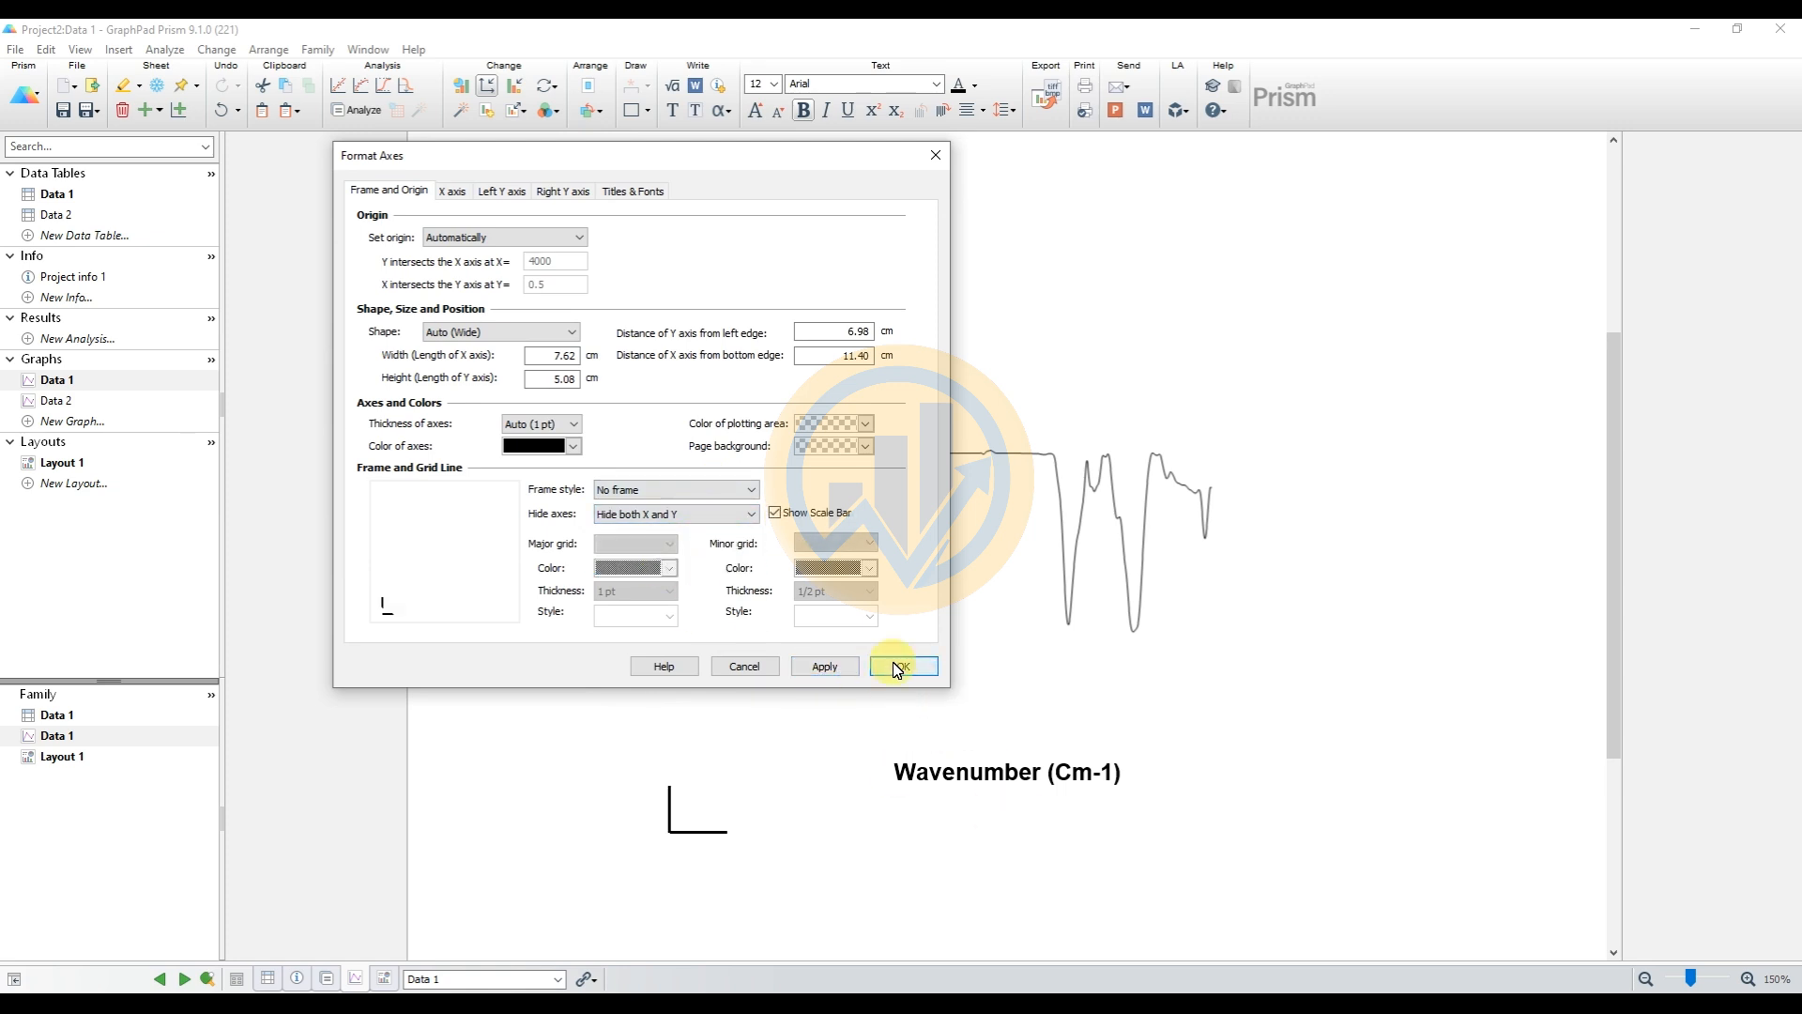
{"action": "left_click", "coordinate": [900, 667]}
{"action": "double_click", "coordinate": [995, 775]}
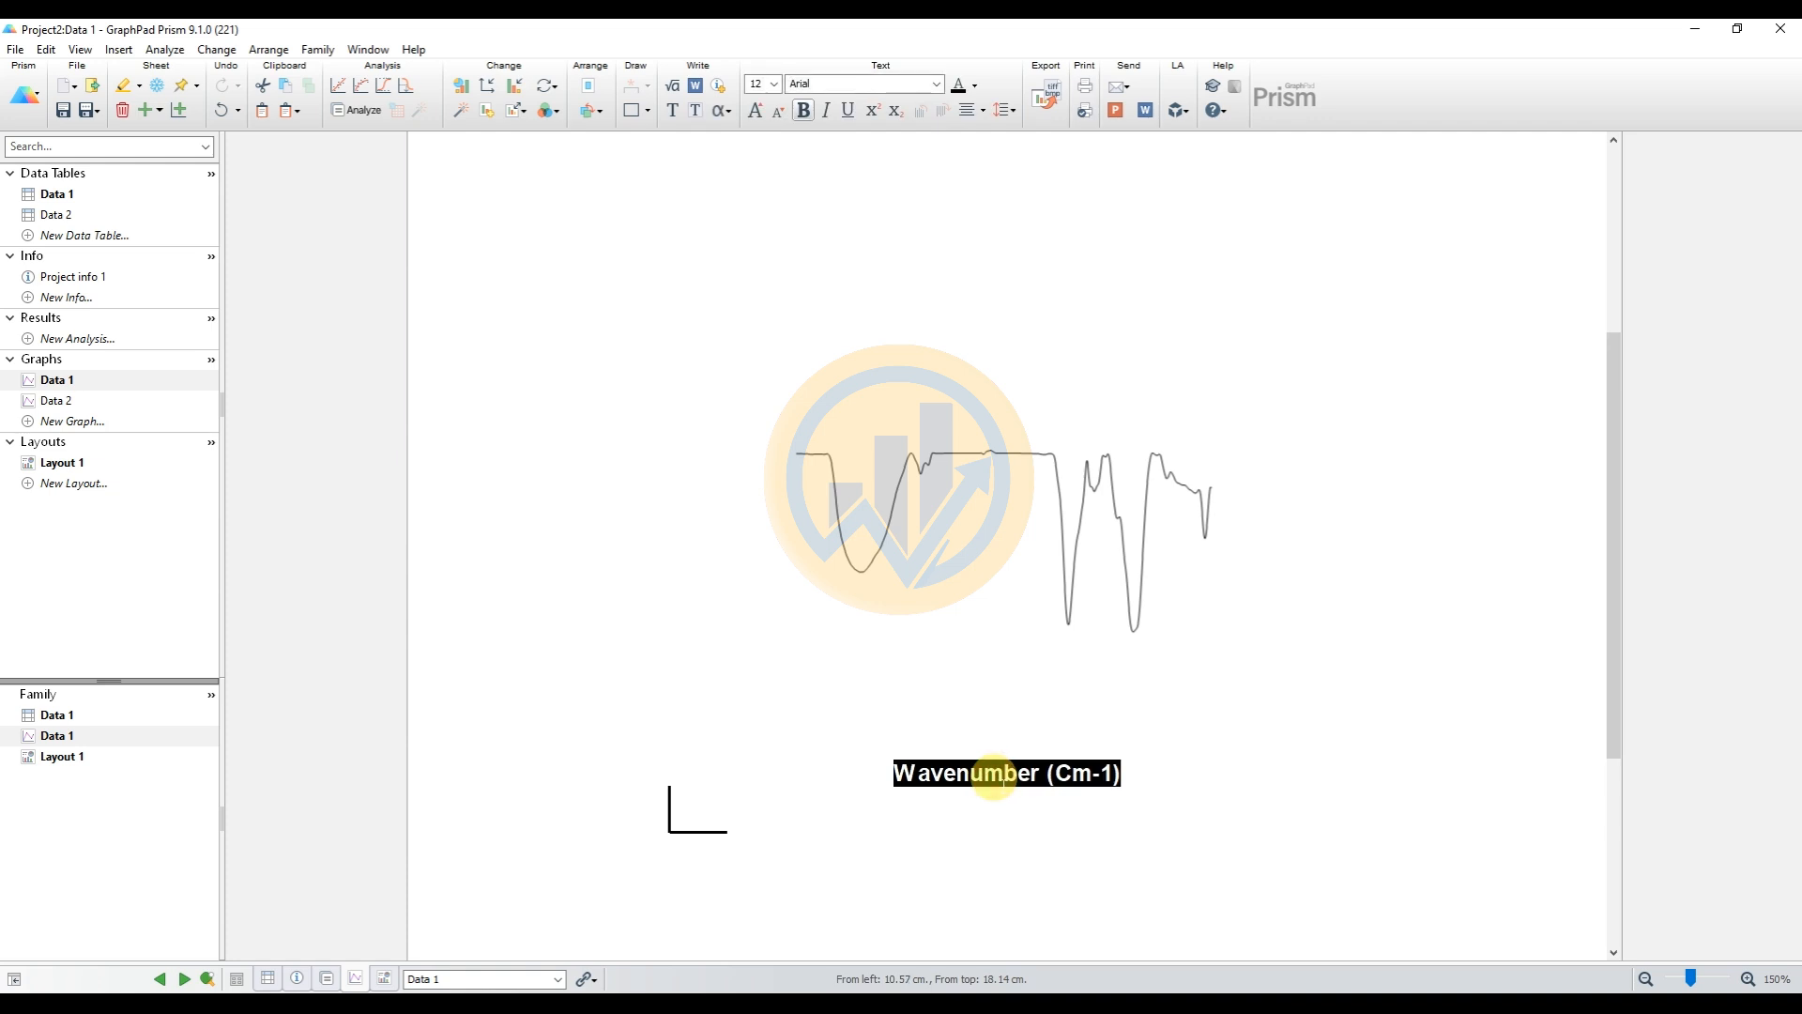
{"action": "key", "text": "Delete"}
Color the Transmittance A connecting line red and show its legend on the Data 1 graph
{"action": "double_click", "coordinate": [1059, 553]}
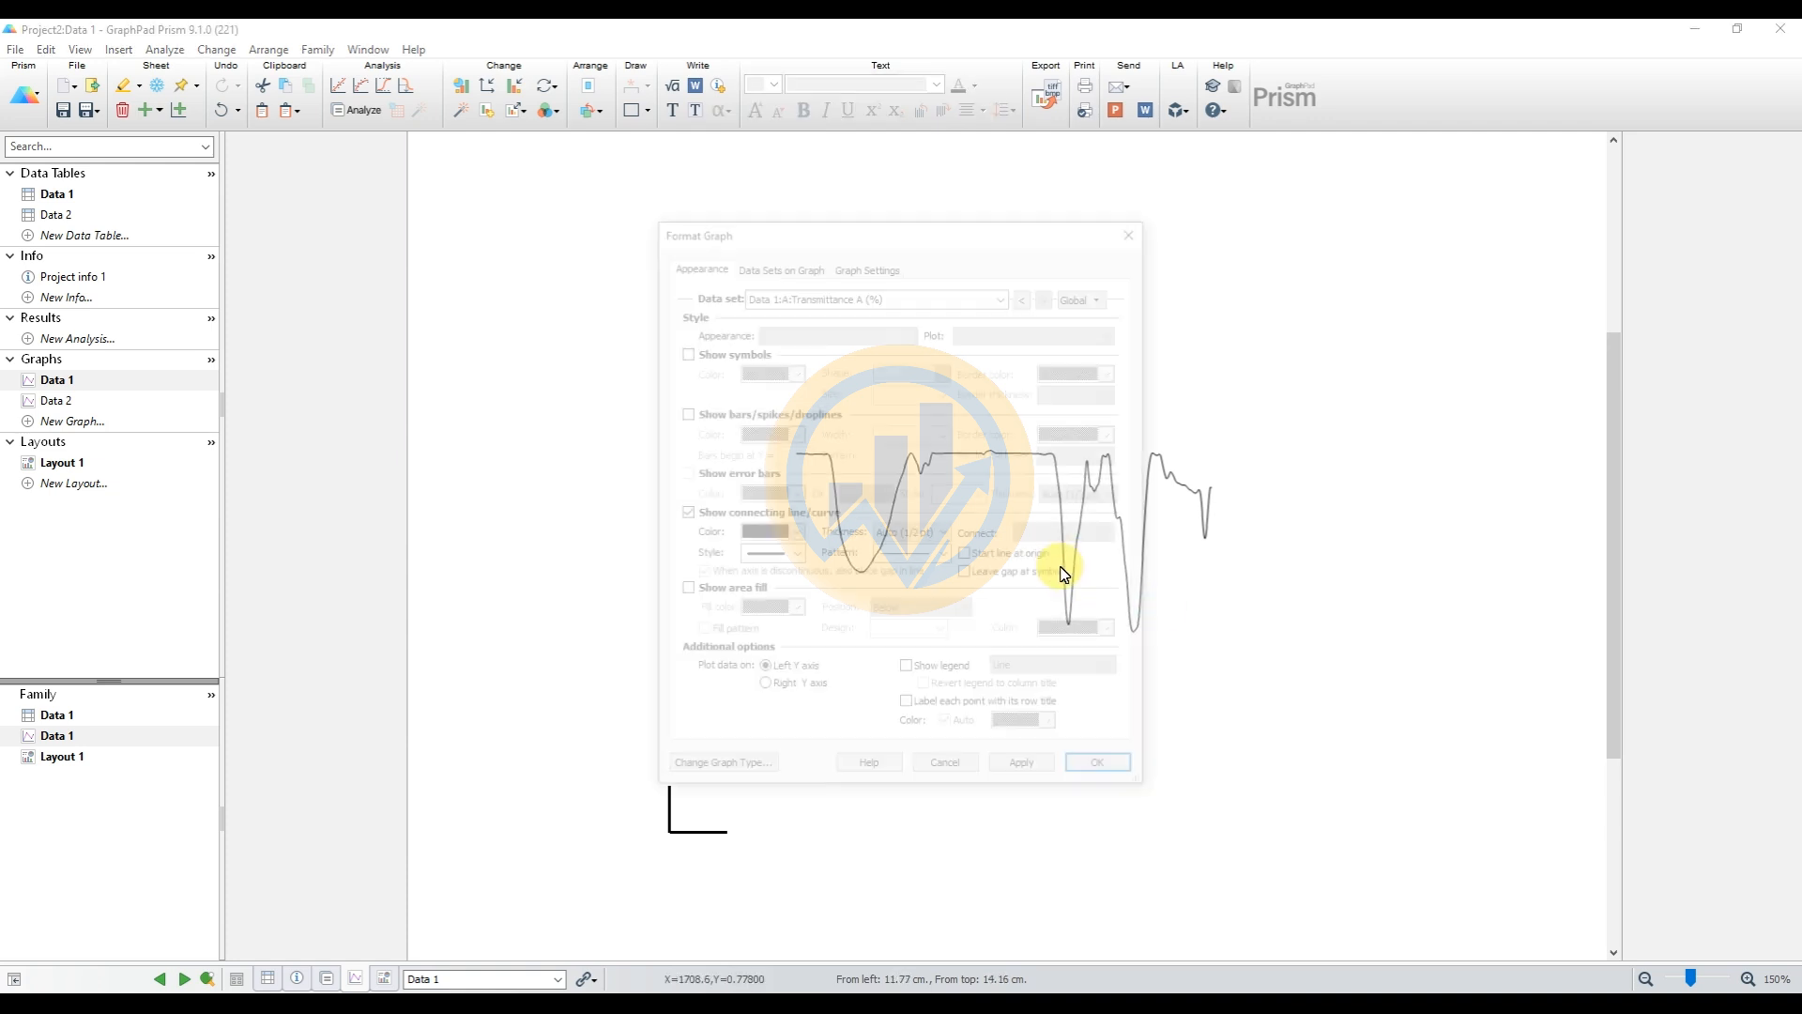
{"action": "left_click_drag", "start_coordinate": [852, 229], "coordinate": [374, 185]}
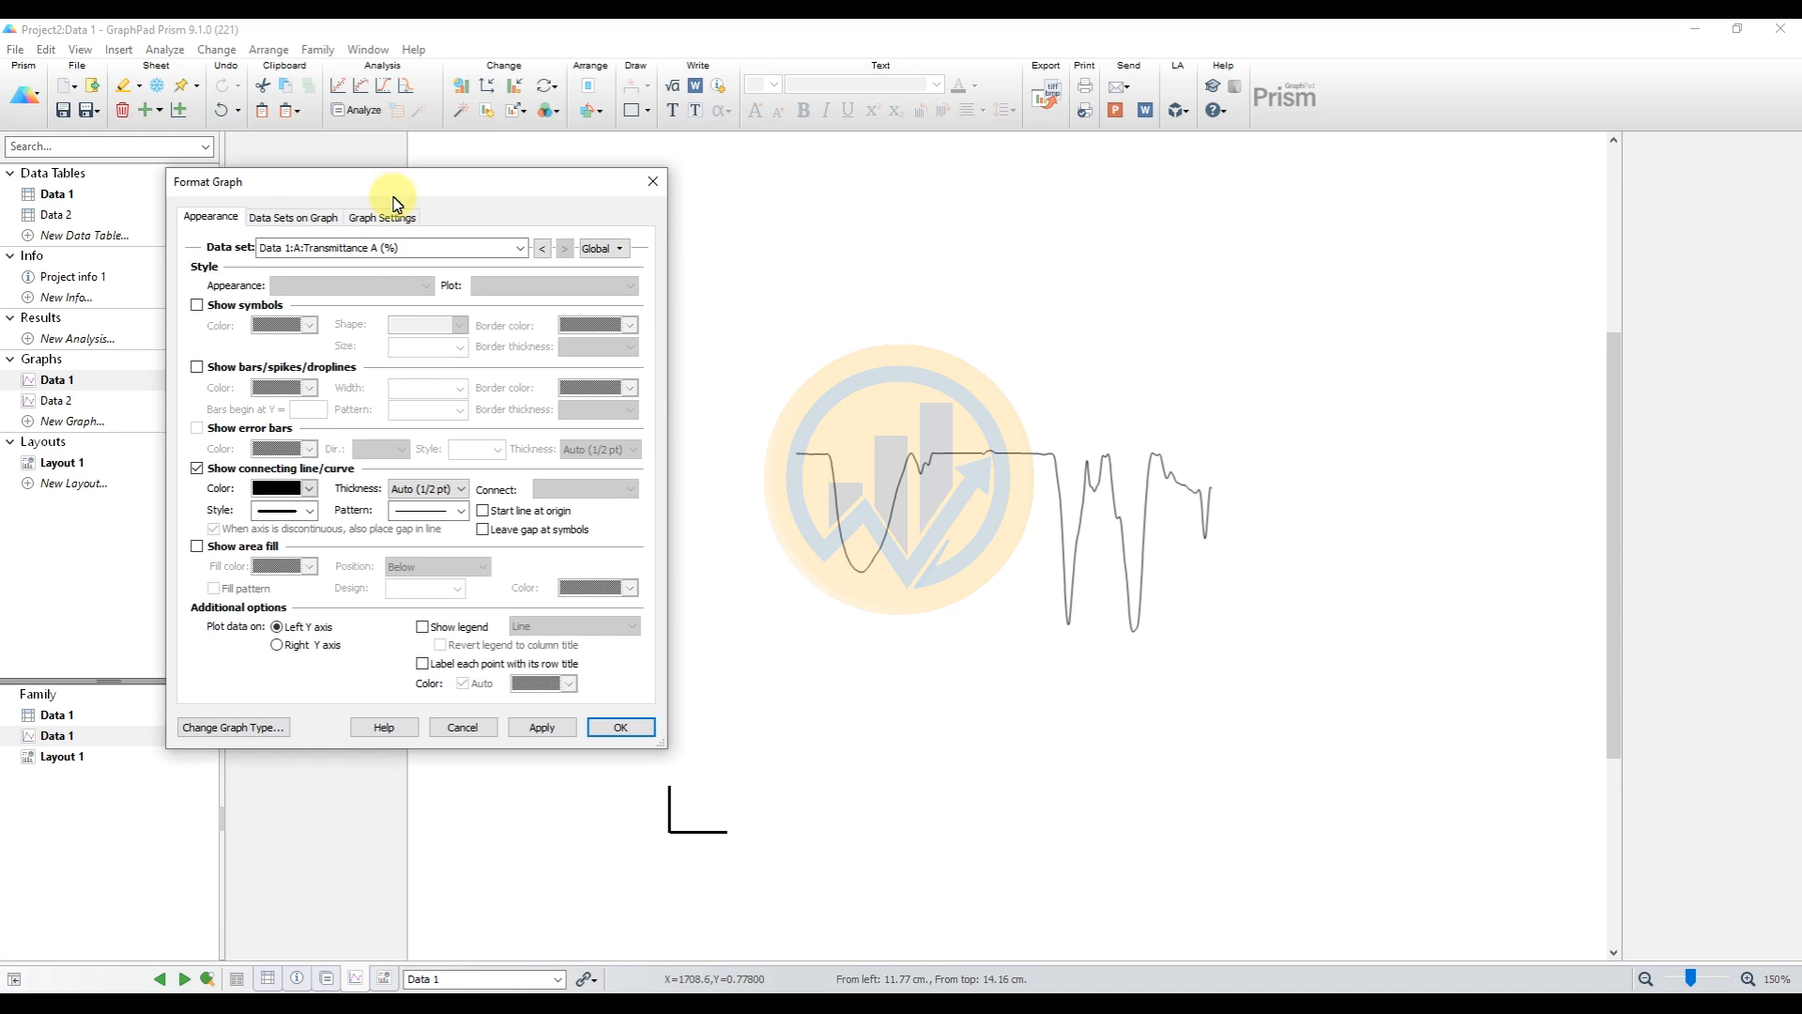
{"action": "left_click", "coordinate": [279, 489]}
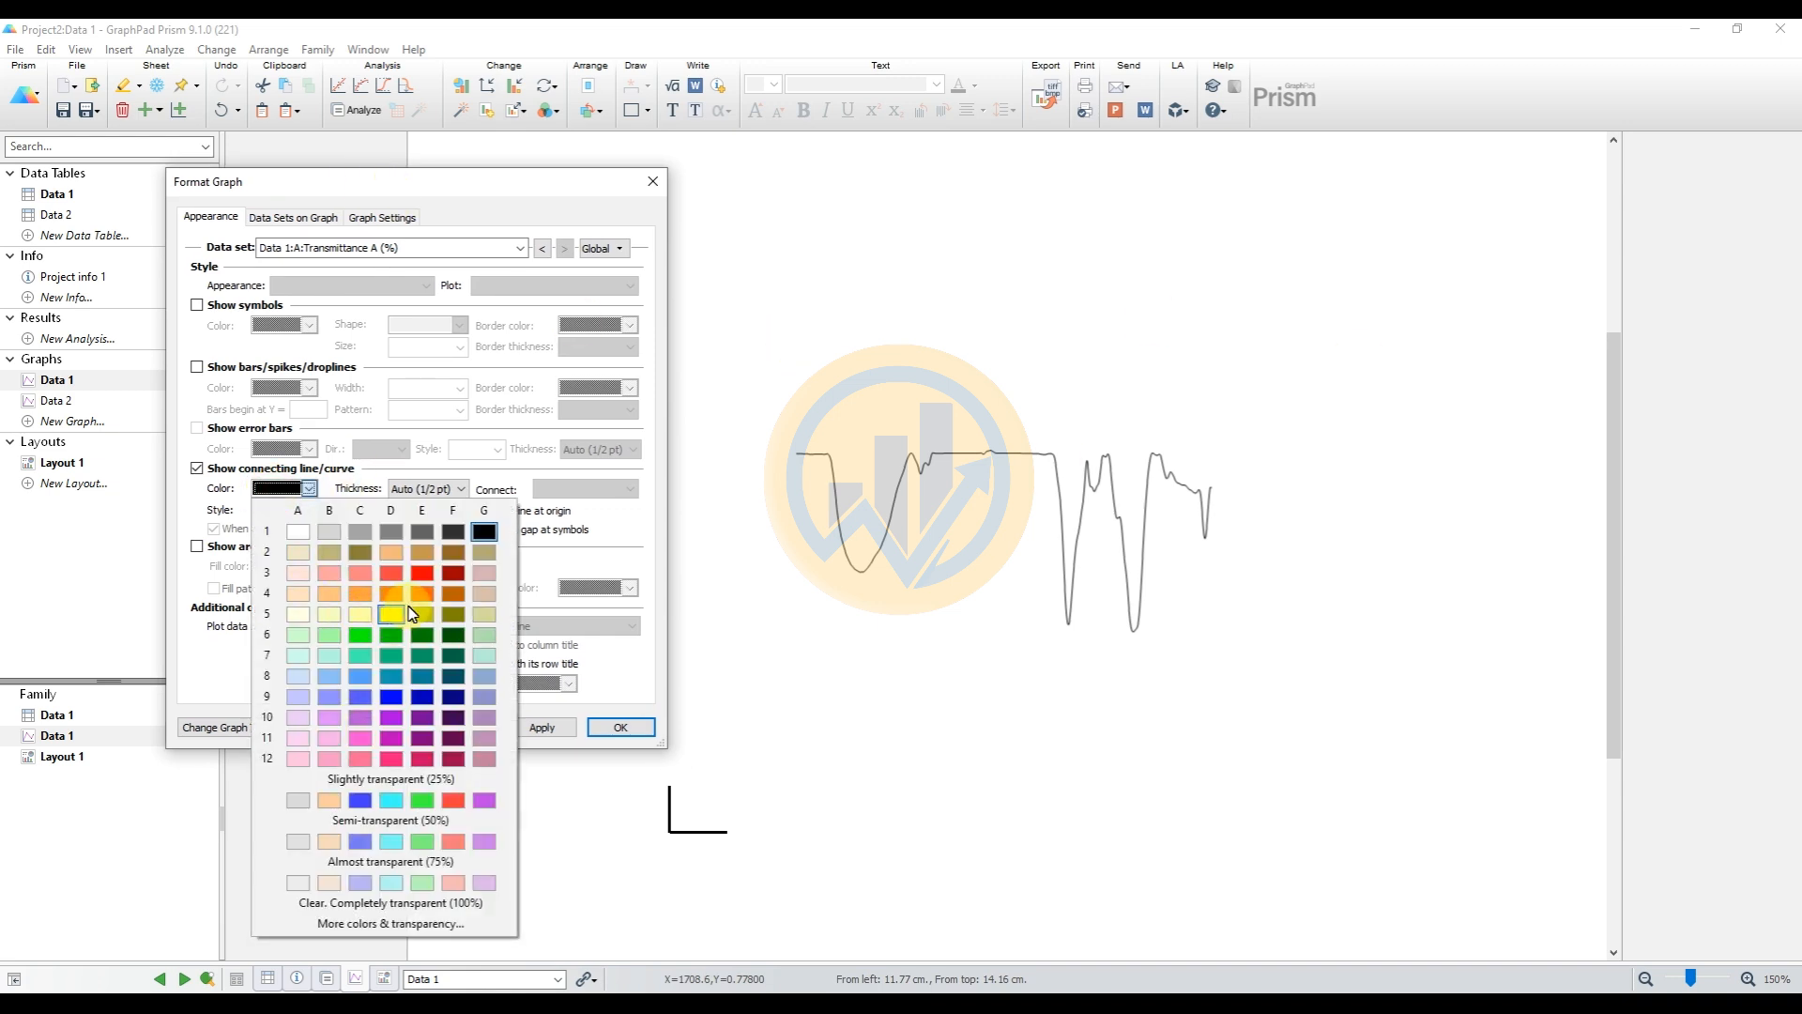
{"action": "left_click", "coordinate": [420, 574]}
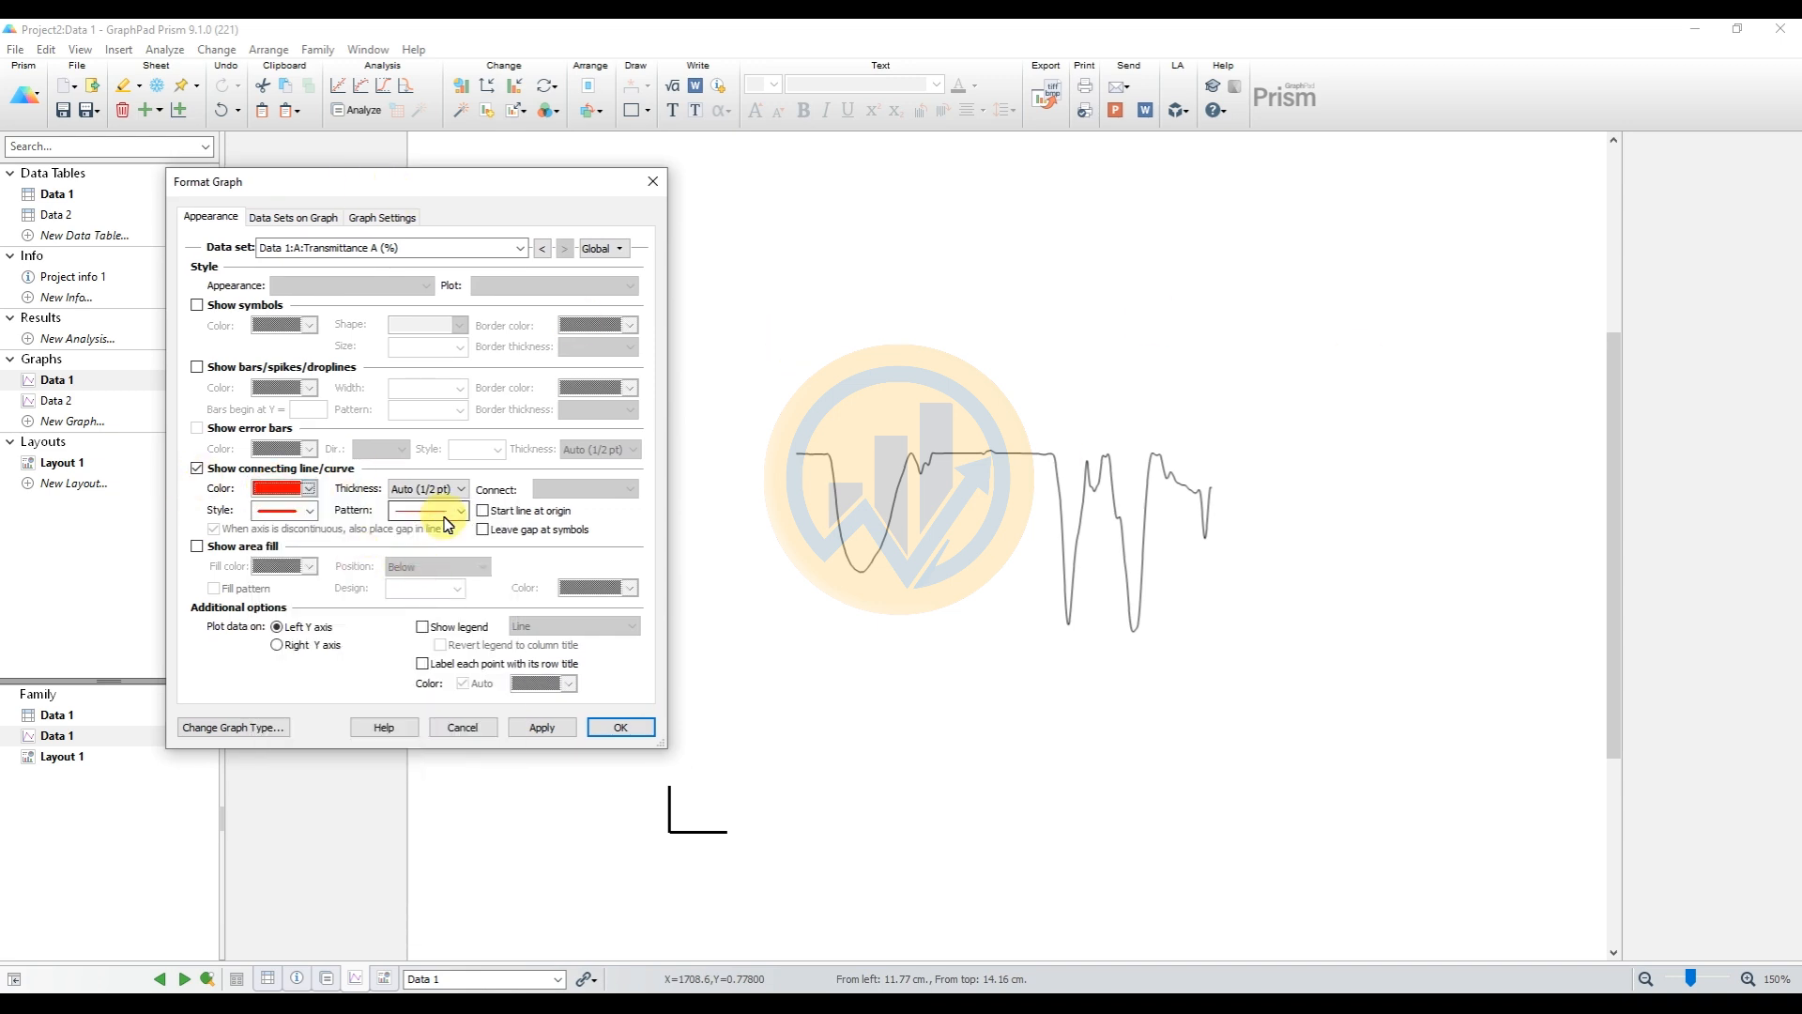
{"action": "left_click", "coordinate": [422, 626]}
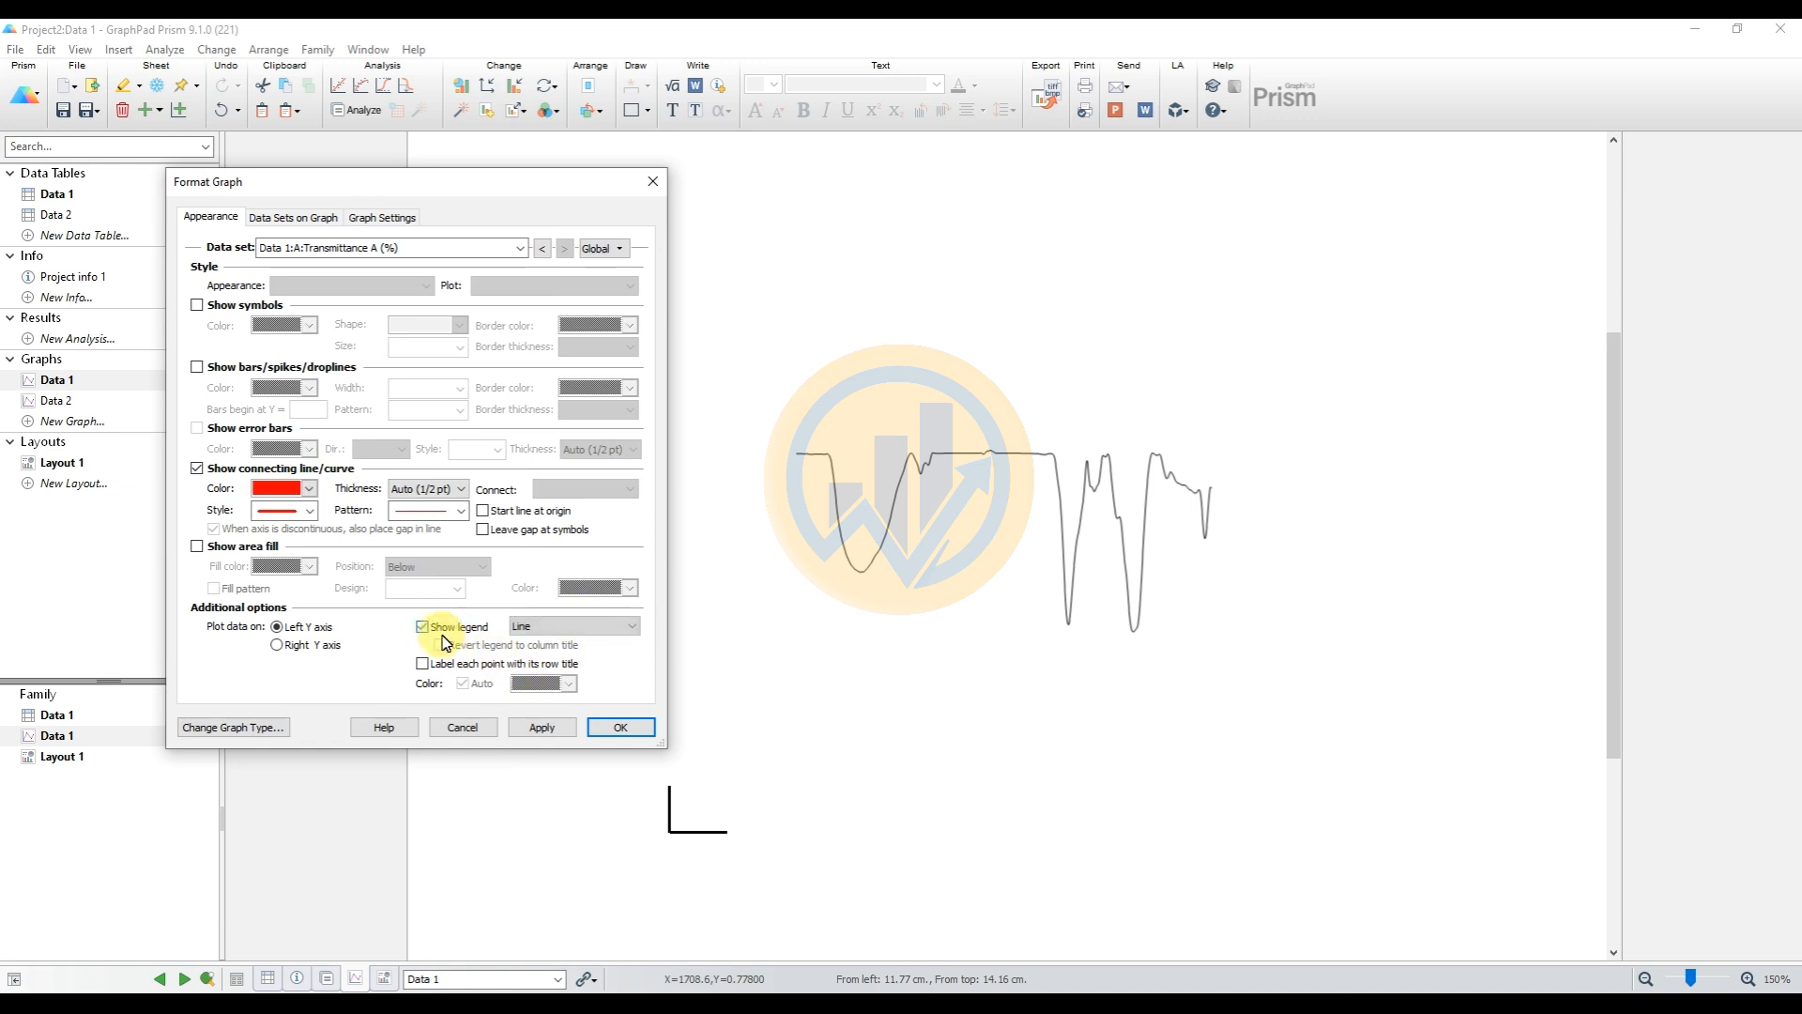
{"action": "left_click", "coordinate": [567, 729]}
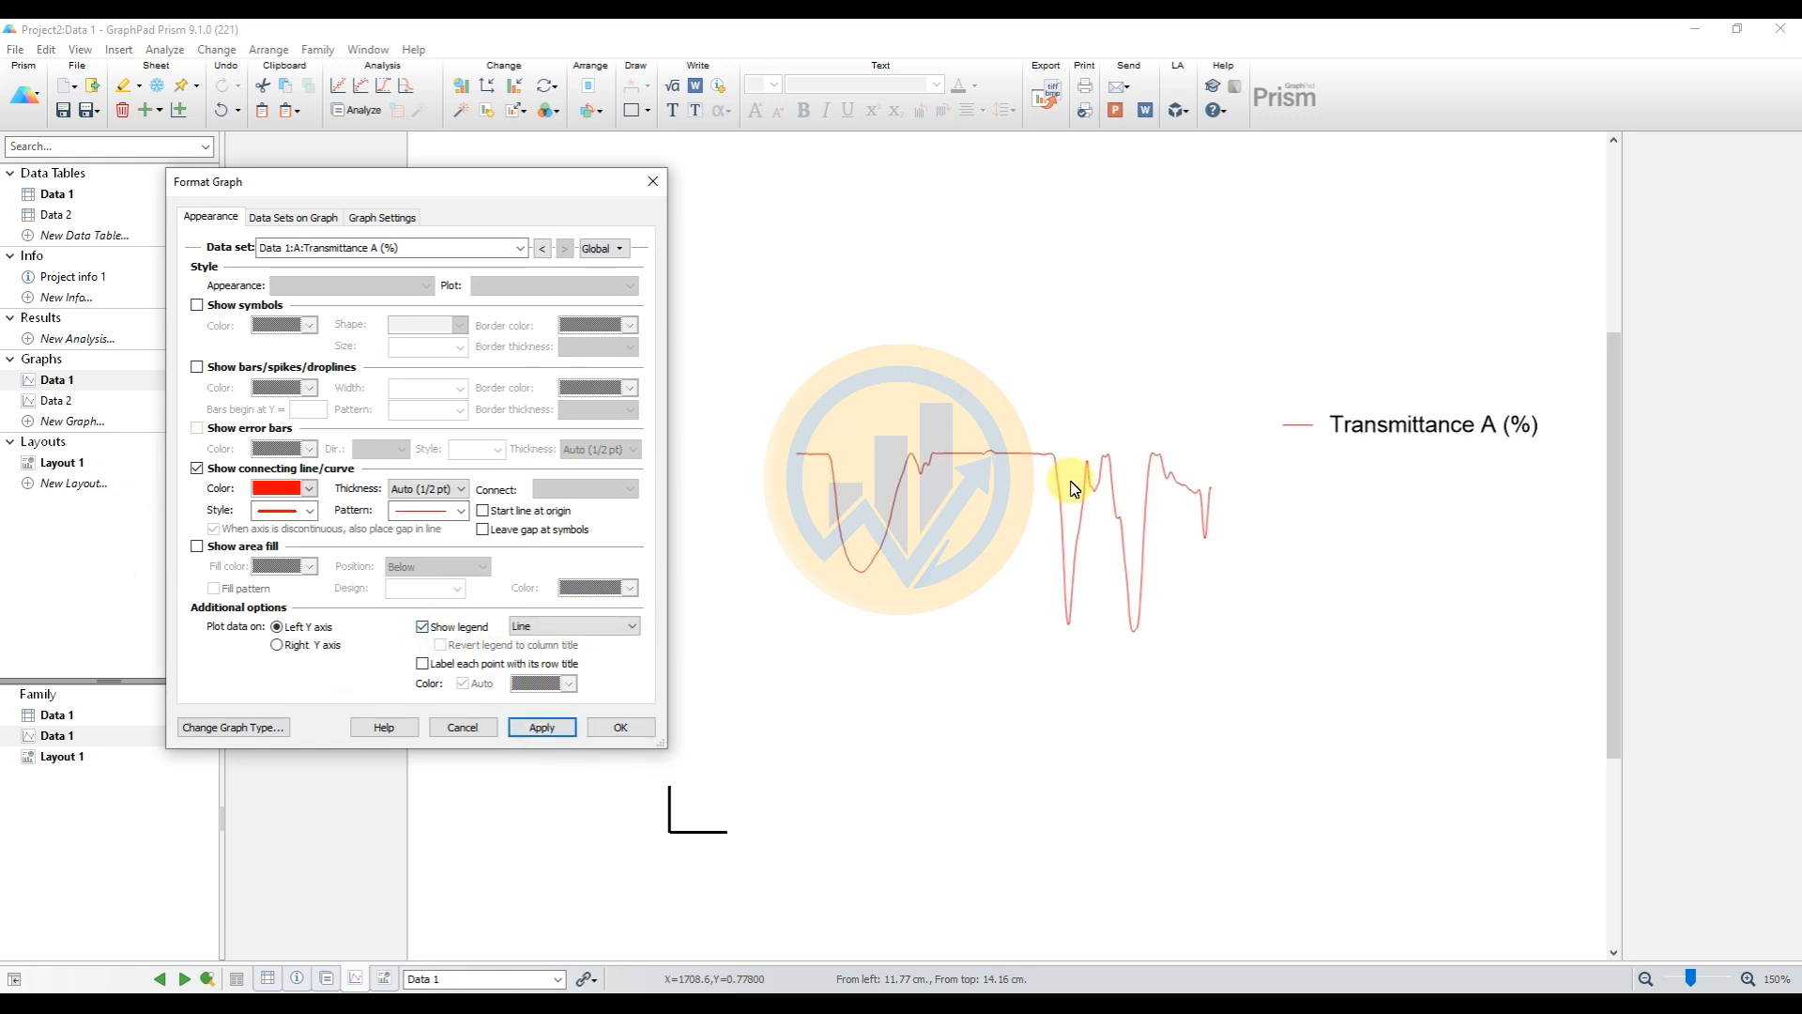
{"action": "left_click", "coordinate": [621, 728]}
Move the Transmittance A legend beside the end of its curve and set its font to Times New Roman
{"action": "left_click_drag", "start_coordinate": [1404, 422], "coordinate": [1357, 487]}
{"action": "left_click_drag", "start_coordinate": [530, 280], "coordinate": [1593, 901]}
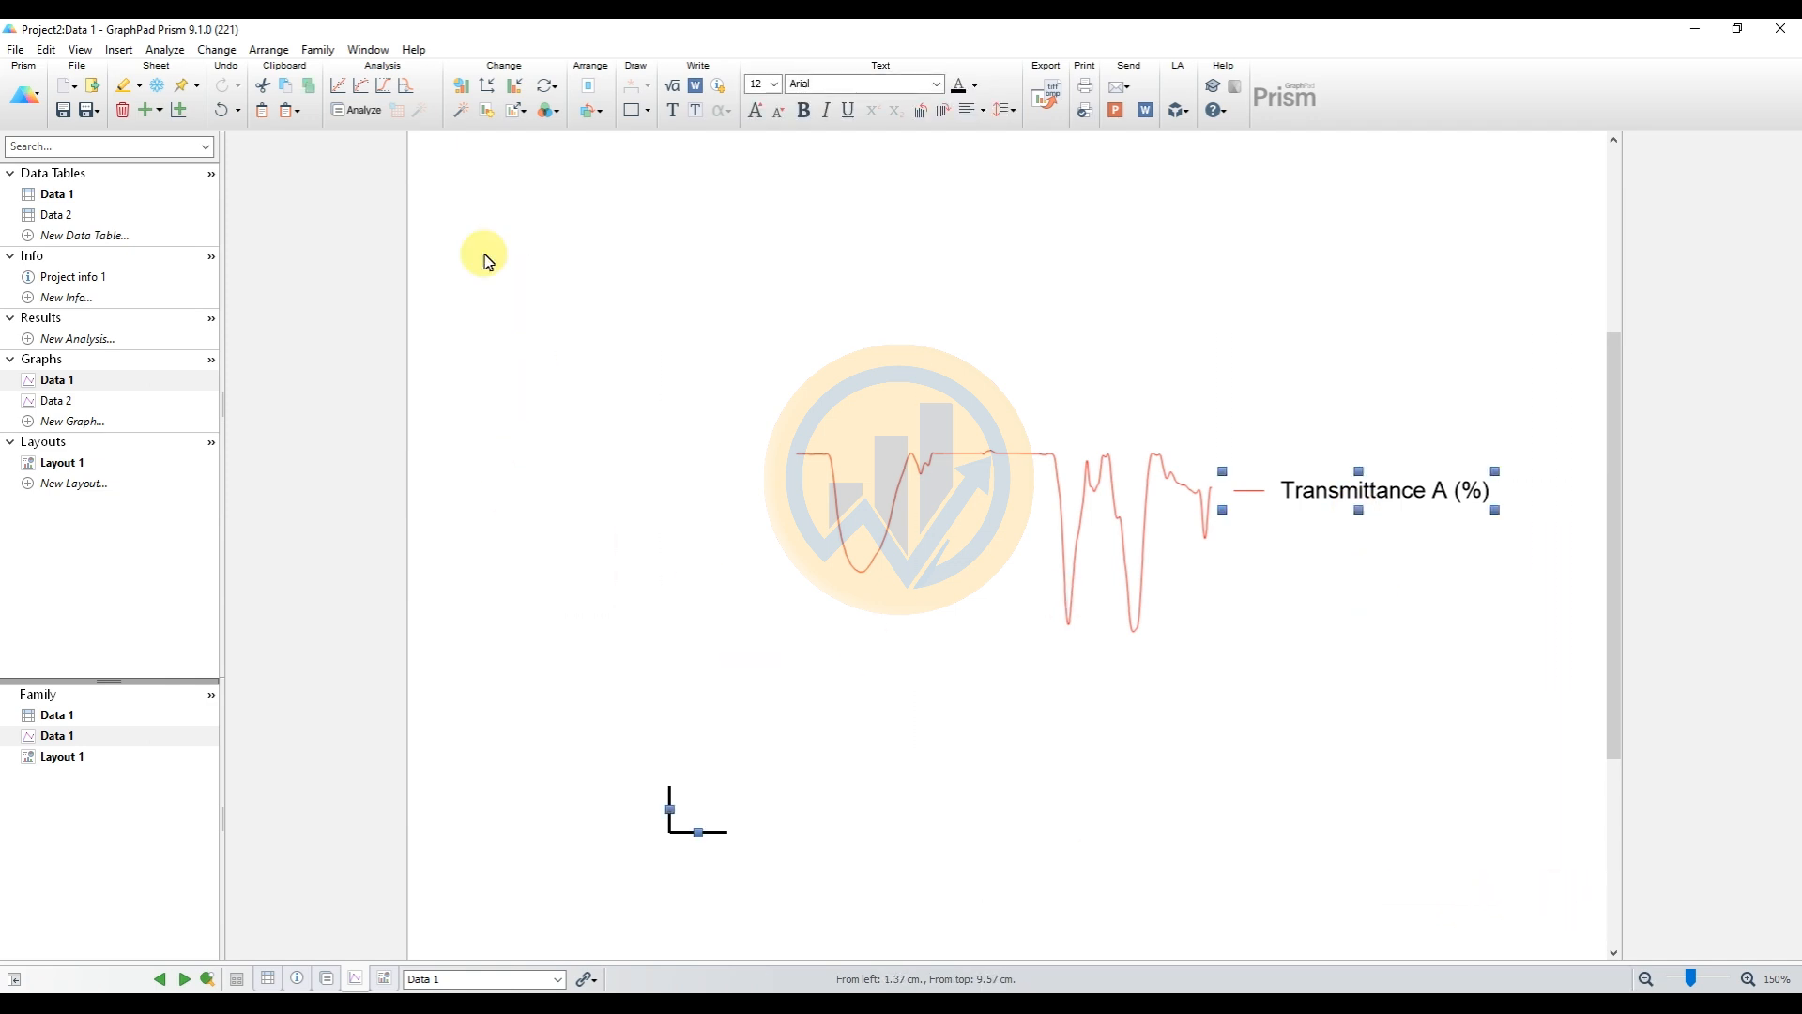
{"action": "left_click", "coordinate": [938, 84]}
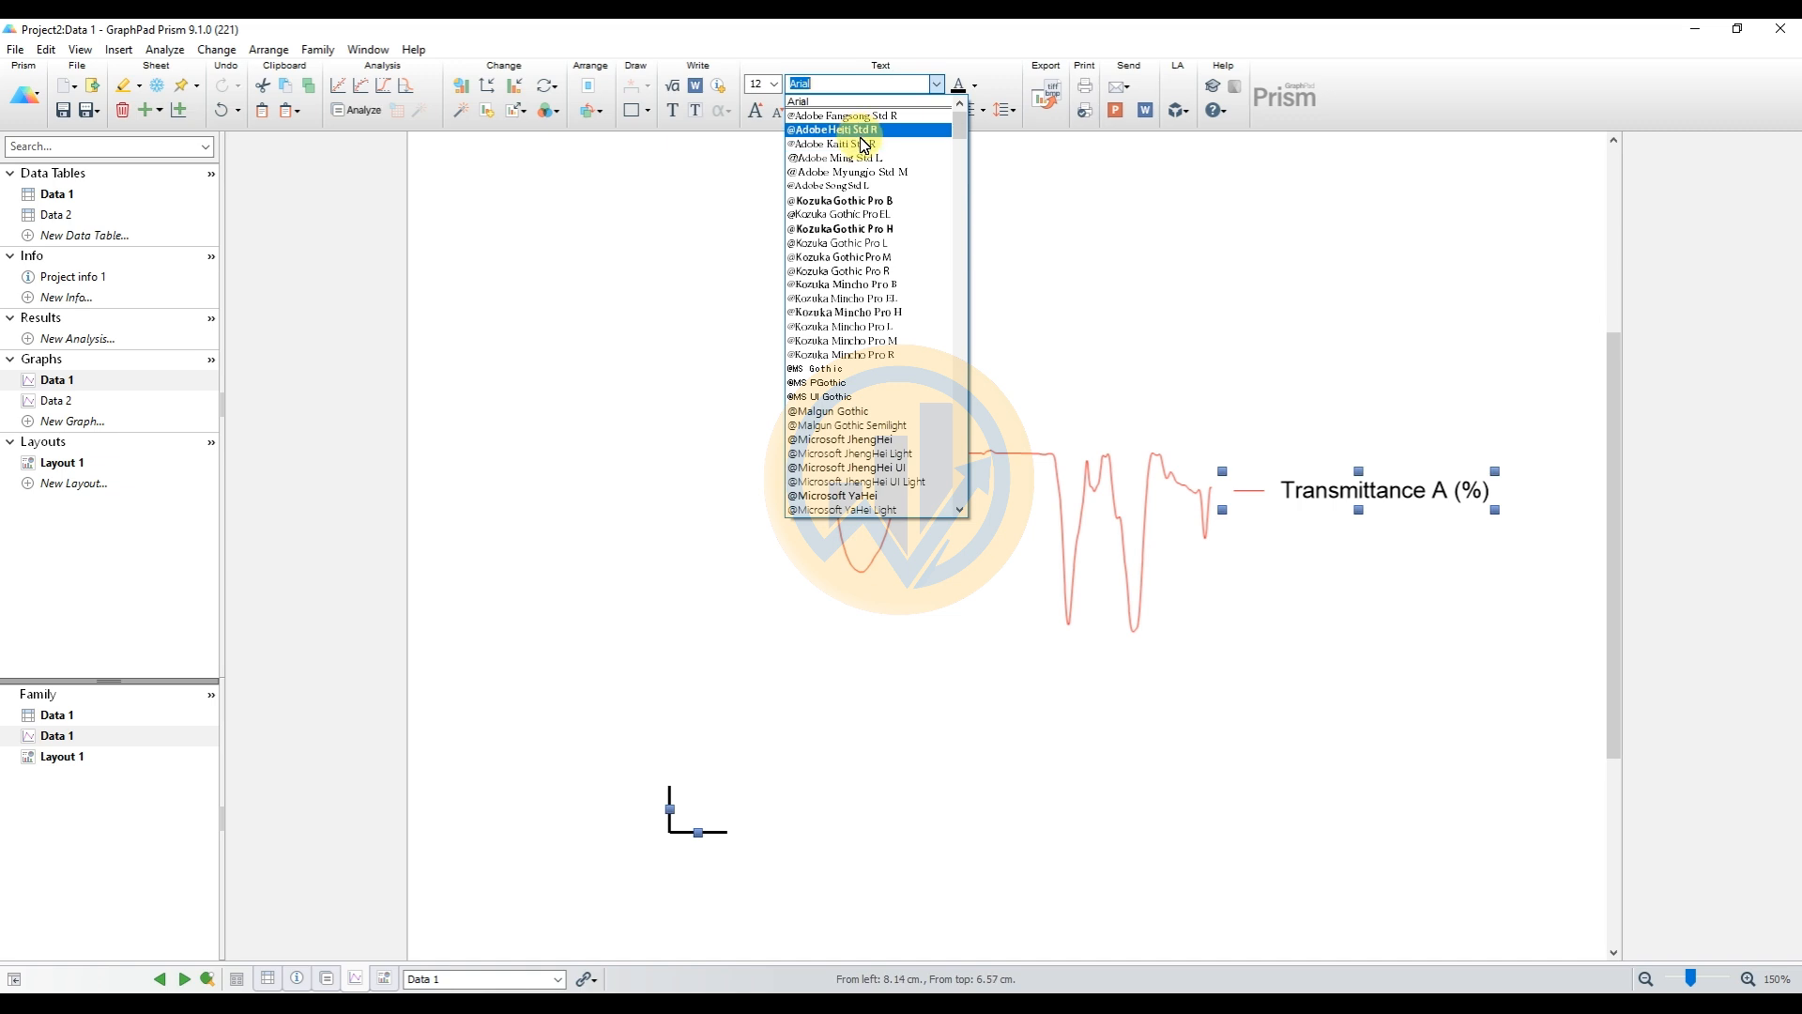
{"action": "left_click", "coordinate": [845, 102]}
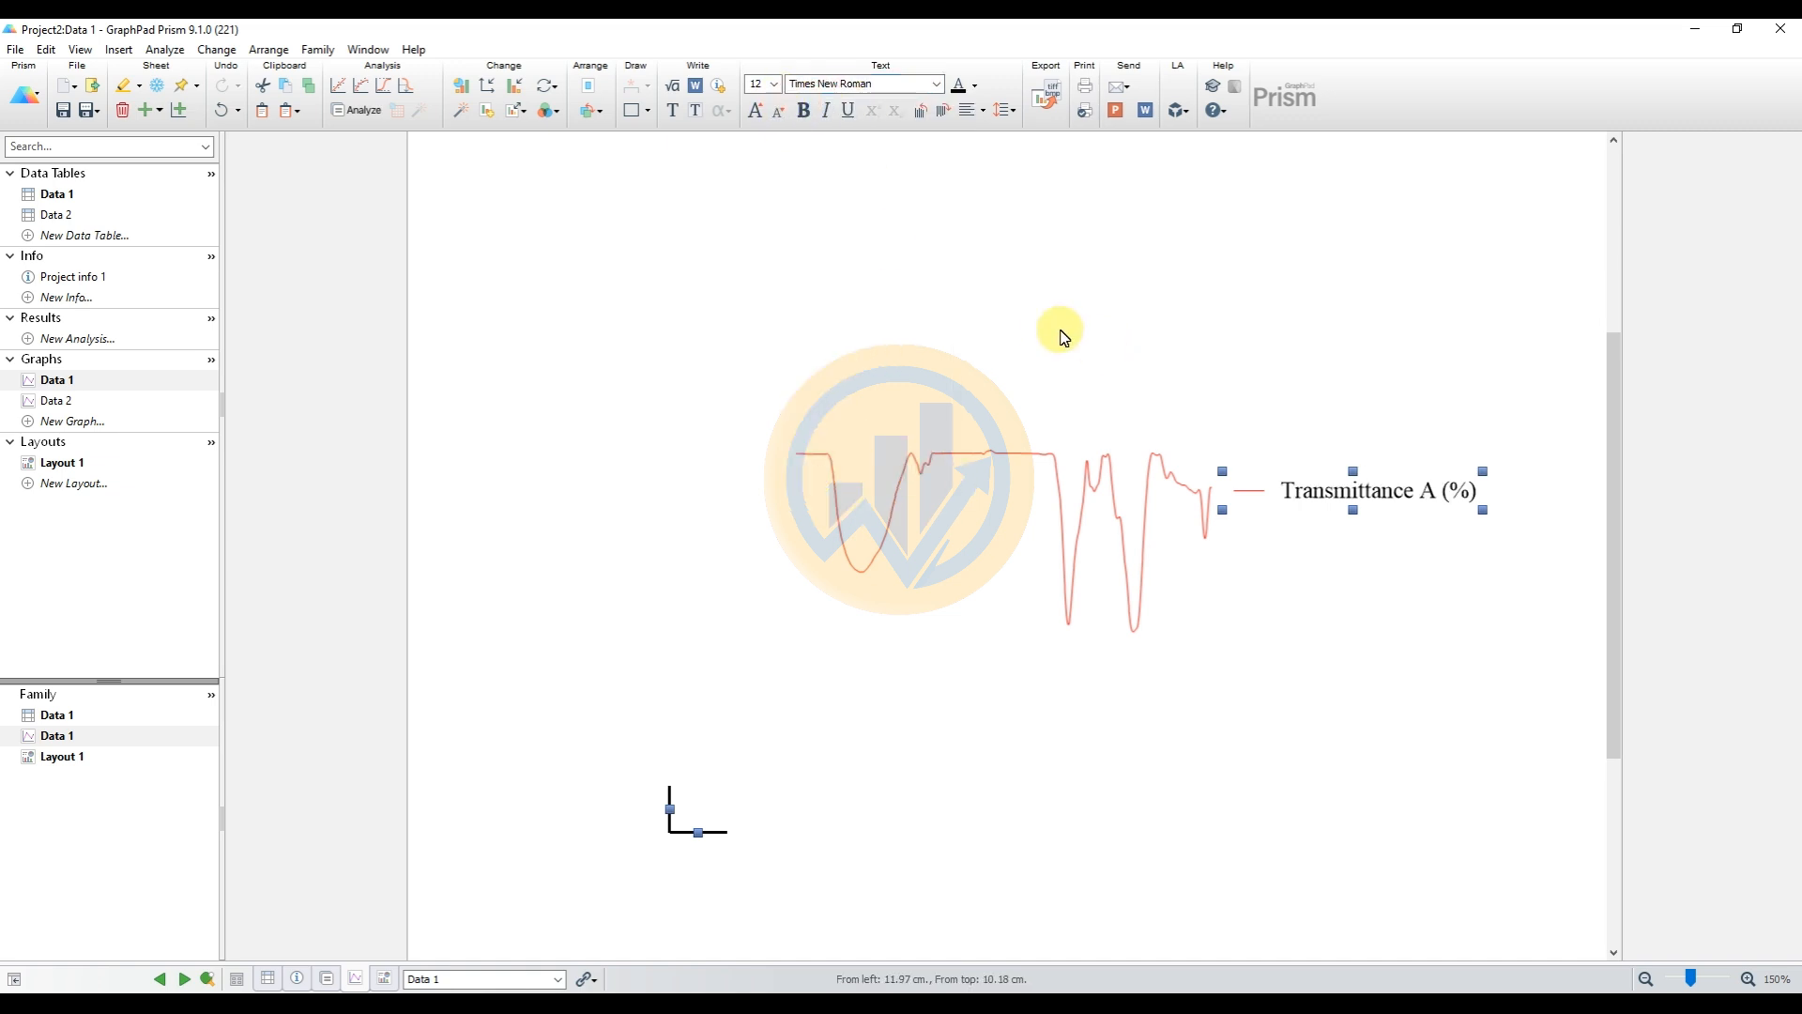
{"action": "left_click", "coordinate": [1512, 571]}
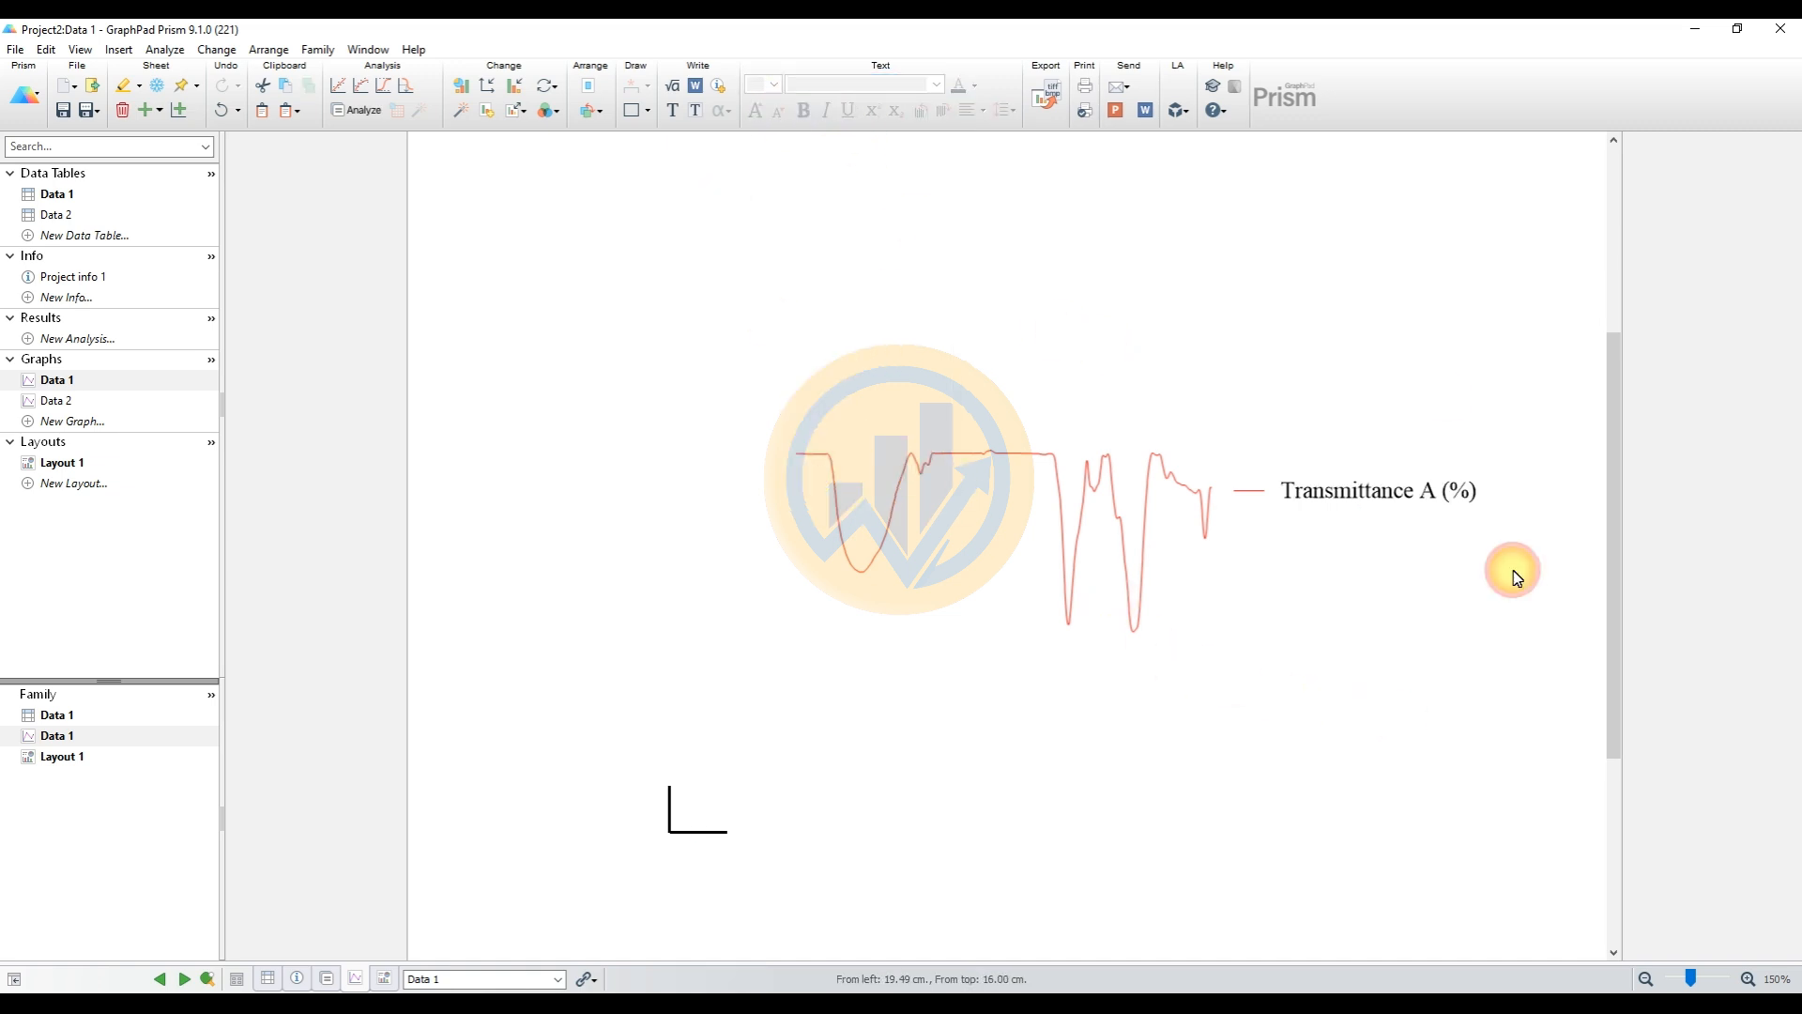
On Layout 1, move the Transmittance A graph down to sit just above the Transmittance B curve, aligned with it
{"action": "left_click", "coordinate": [75, 467]}
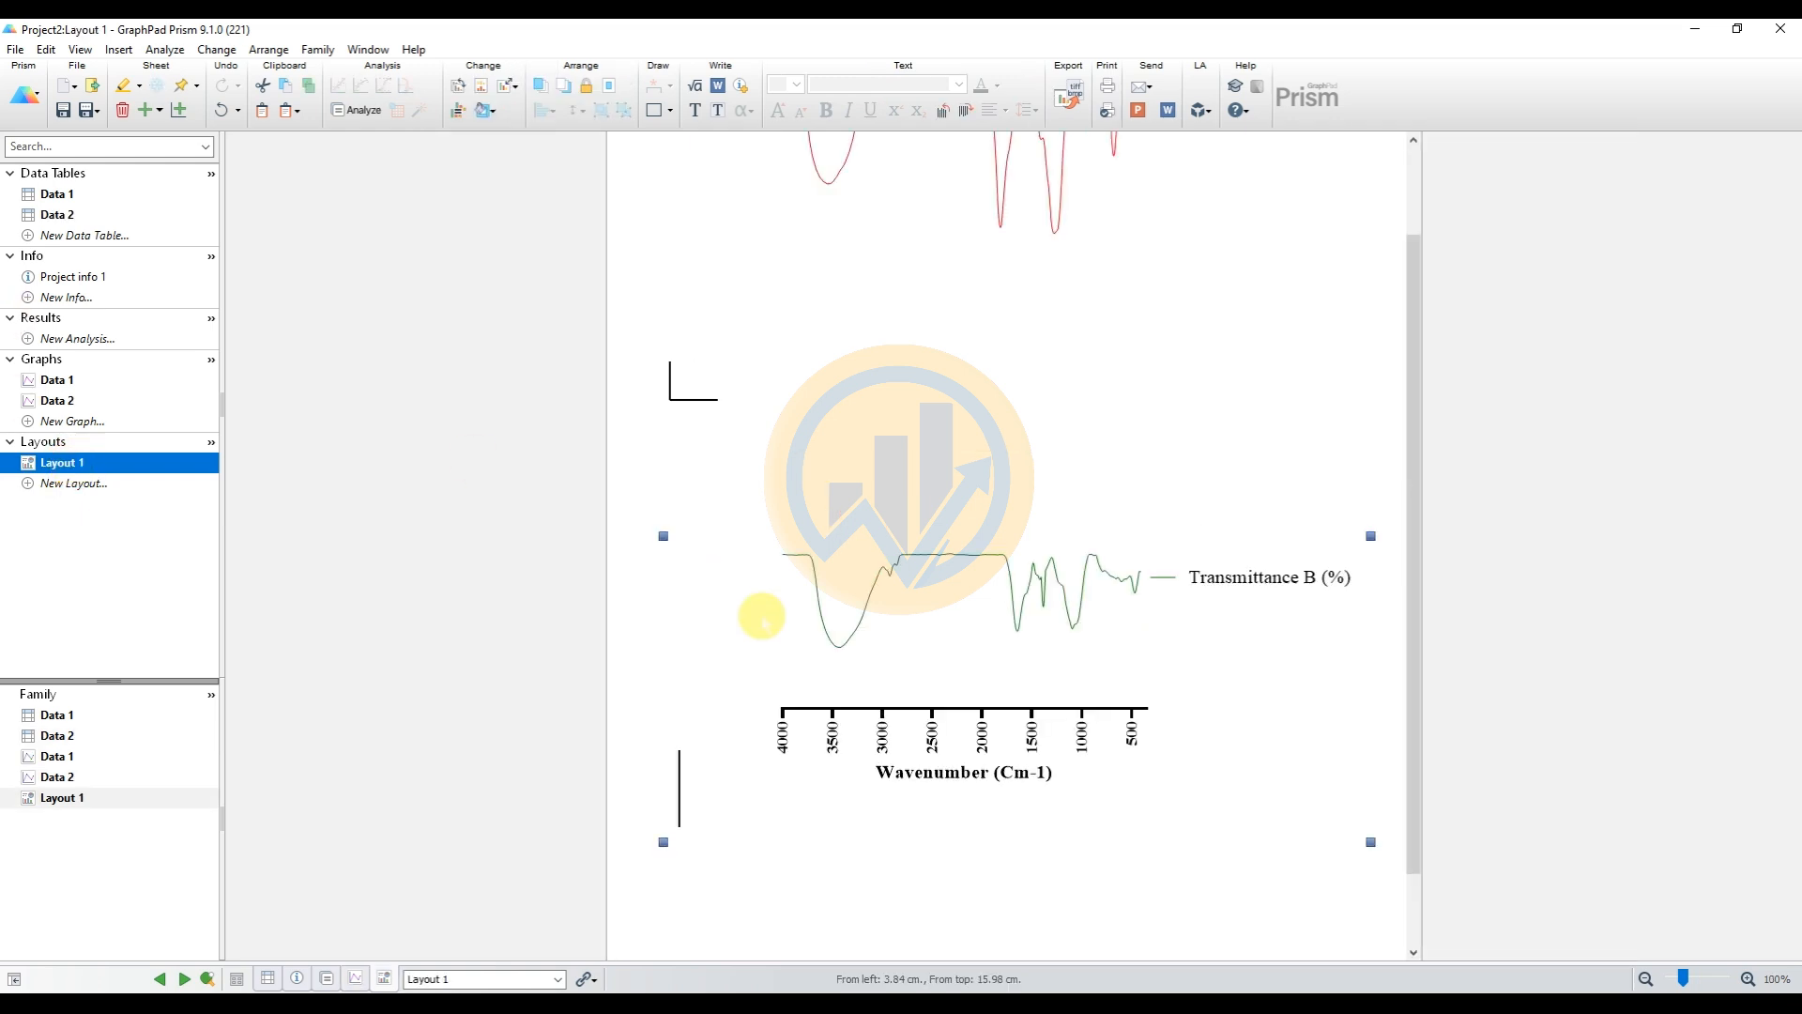
{"action": "scroll", "coordinate": [873, 589], "scroll_direction": "up", "scroll_amount": 2}
{"action": "scroll", "coordinate": [872, 589], "scroll_direction": "down", "scroll_amount": 1}
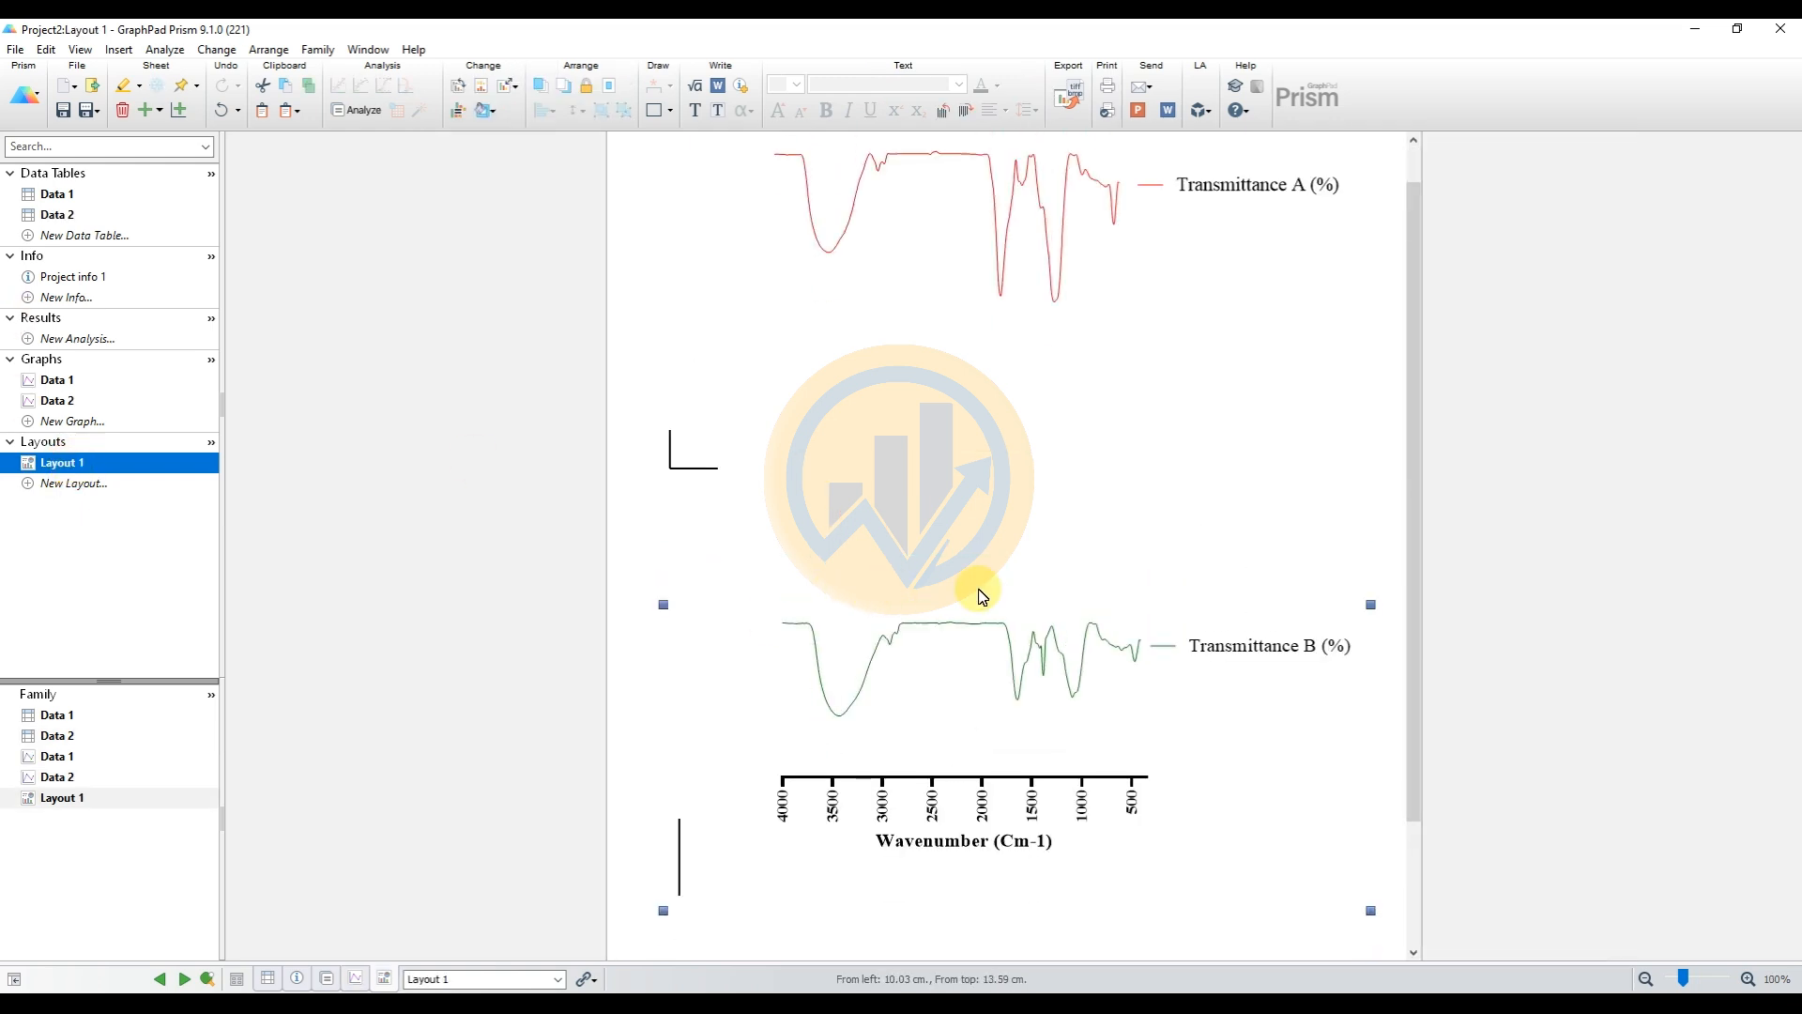
{"action": "left_click_drag", "start_coordinate": [986, 222], "coordinate": [1000, 510]}
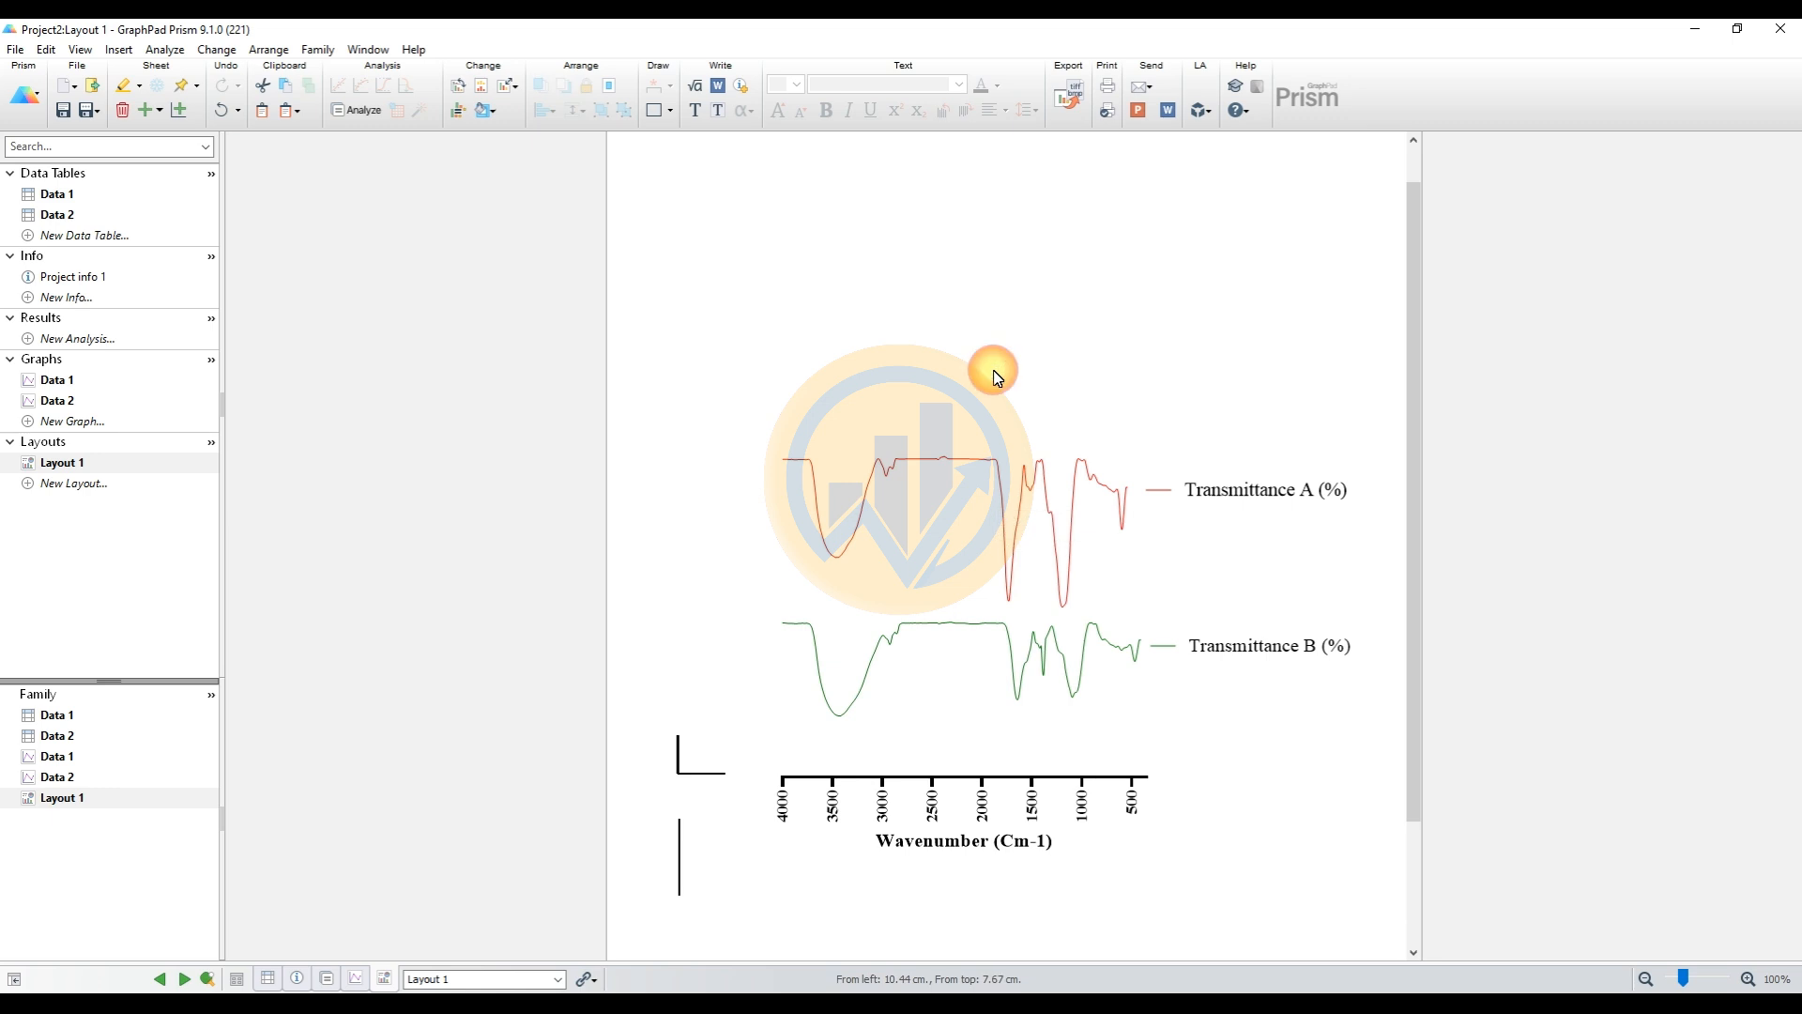
{"action": "left_click_drag", "start_coordinate": [1417, 773], "coordinate": [1404, 877]}
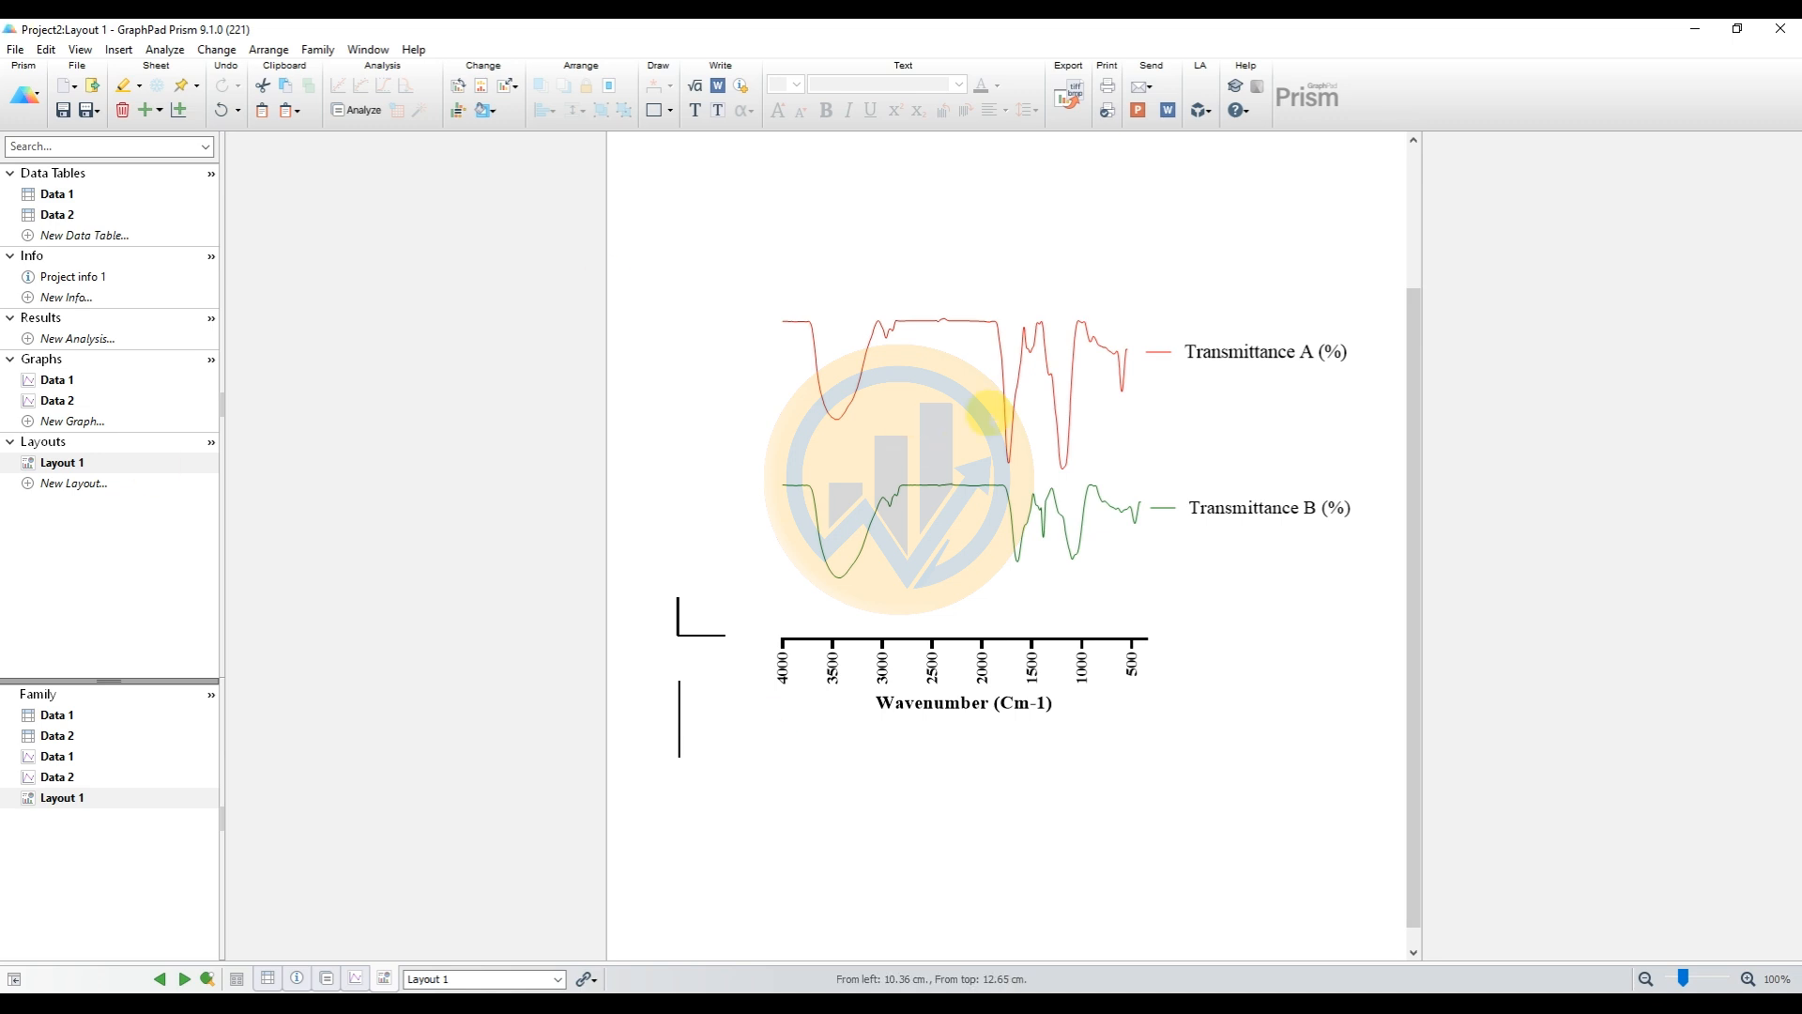
Set the connecting line thickness of Transmittance A on the Data 1 graph to 1 pt
{"action": "left_click", "coordinate": [42, 379]}
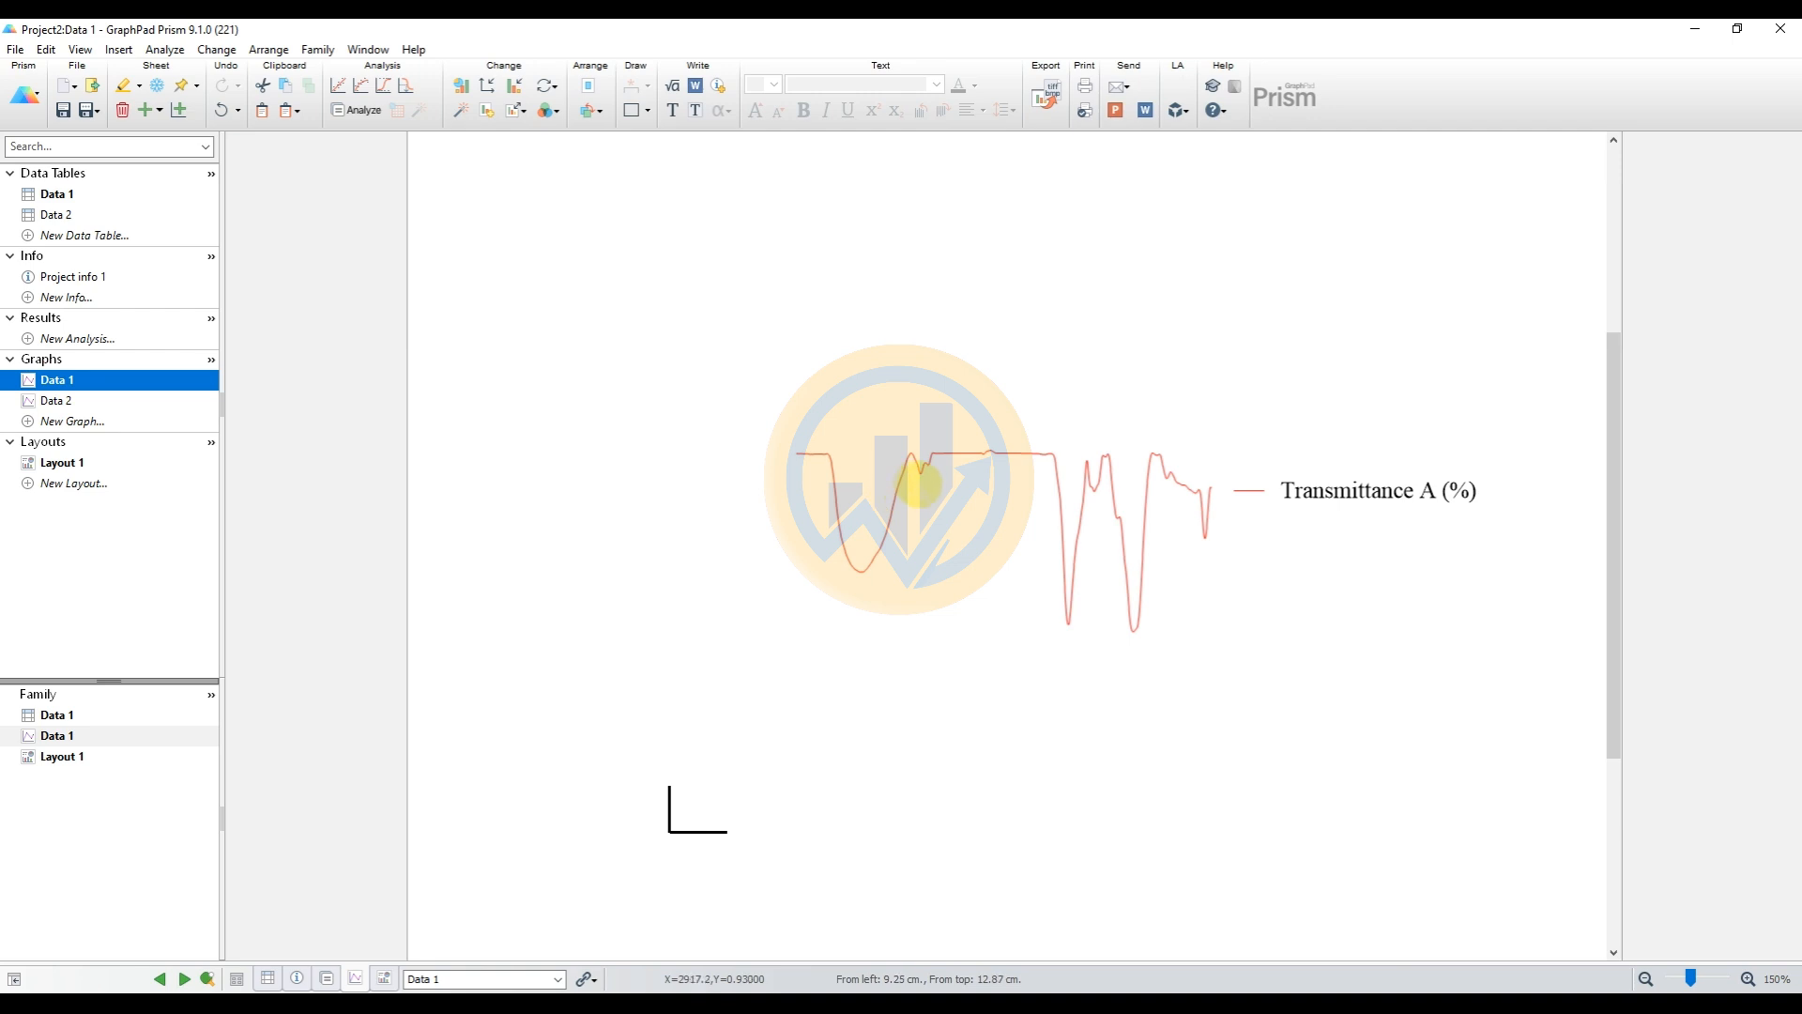
{"action": "double_click", "coordinate": [918, 463]}
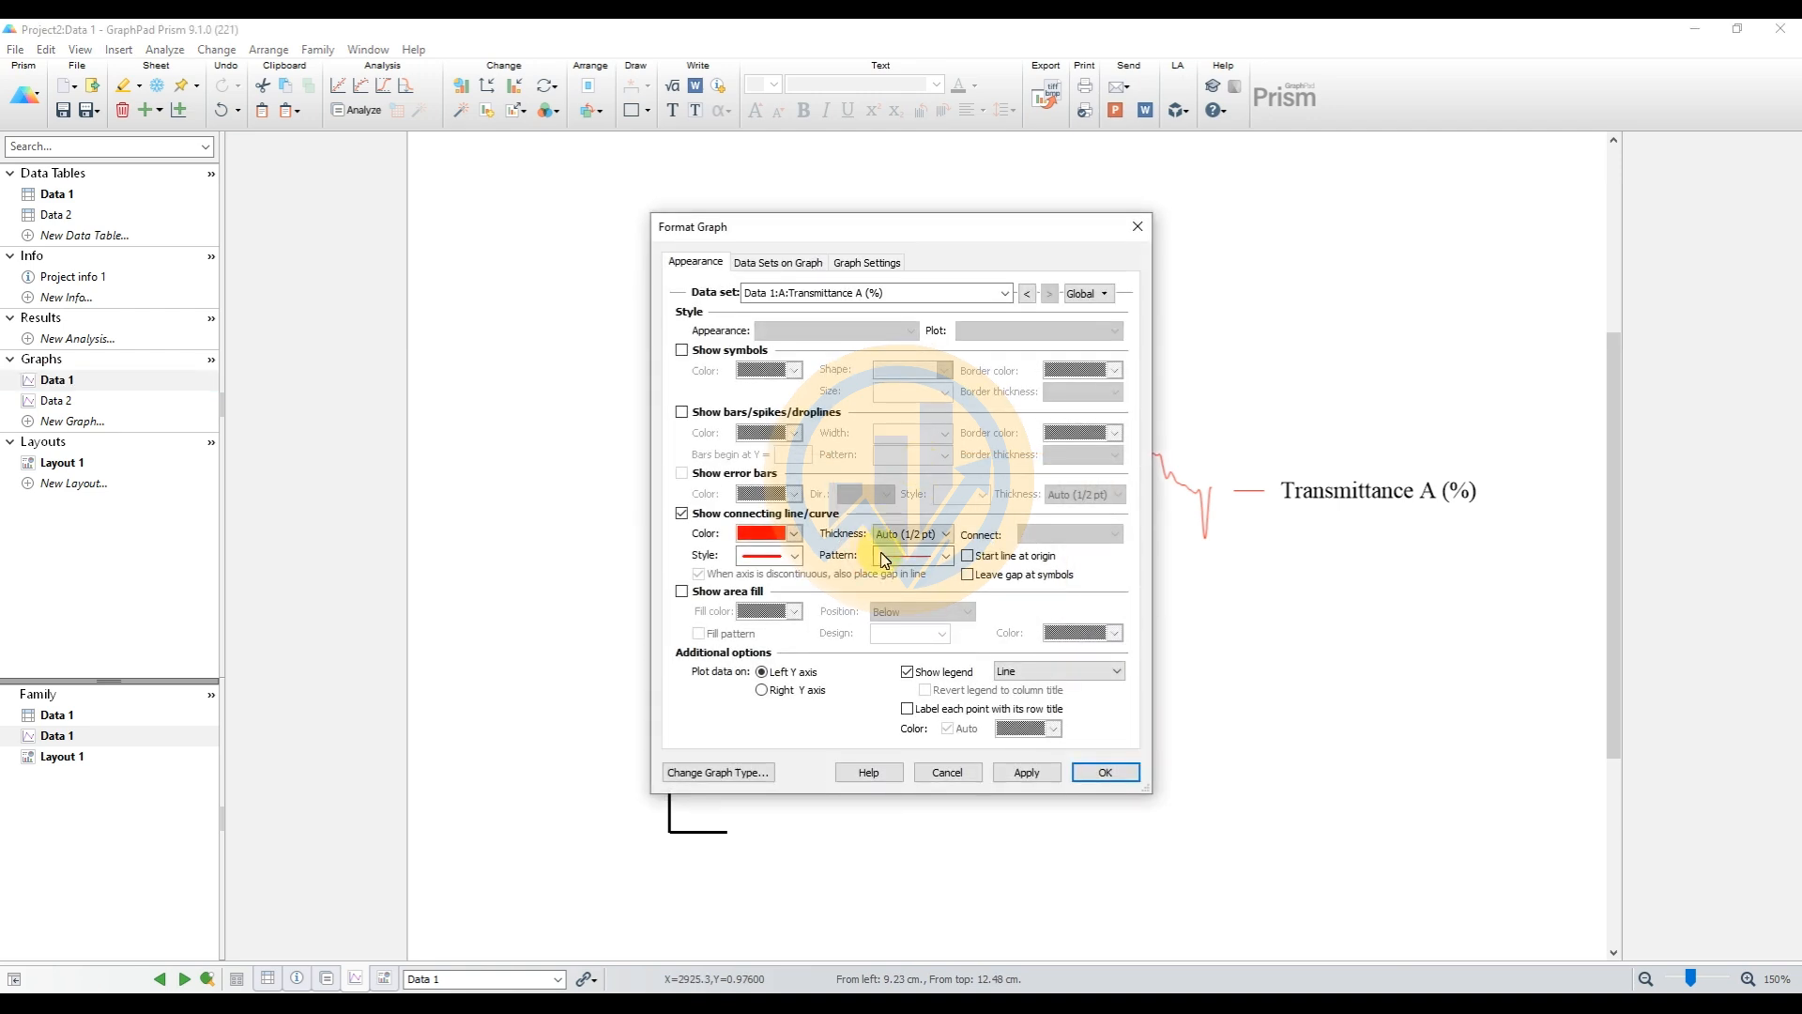
{"action": "left_click", "coordinate": [946, 535]}
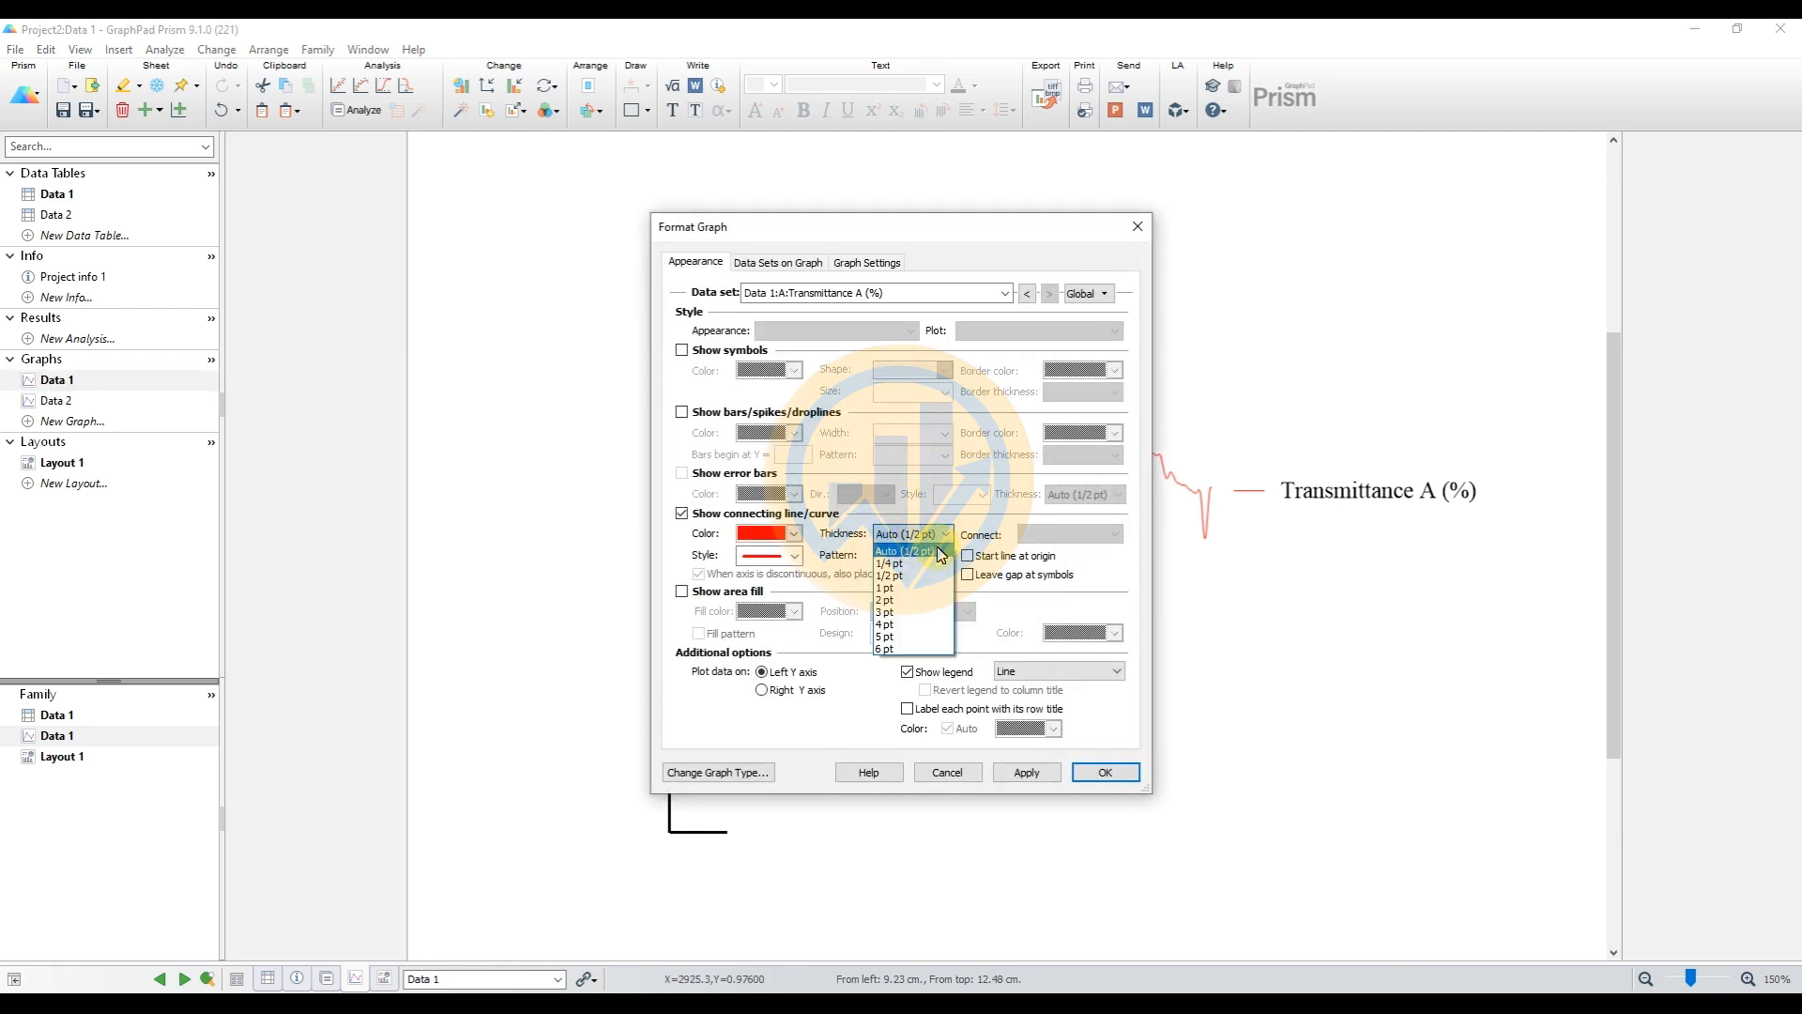
{"action": "left_click", "coordinate": [915, 588]}
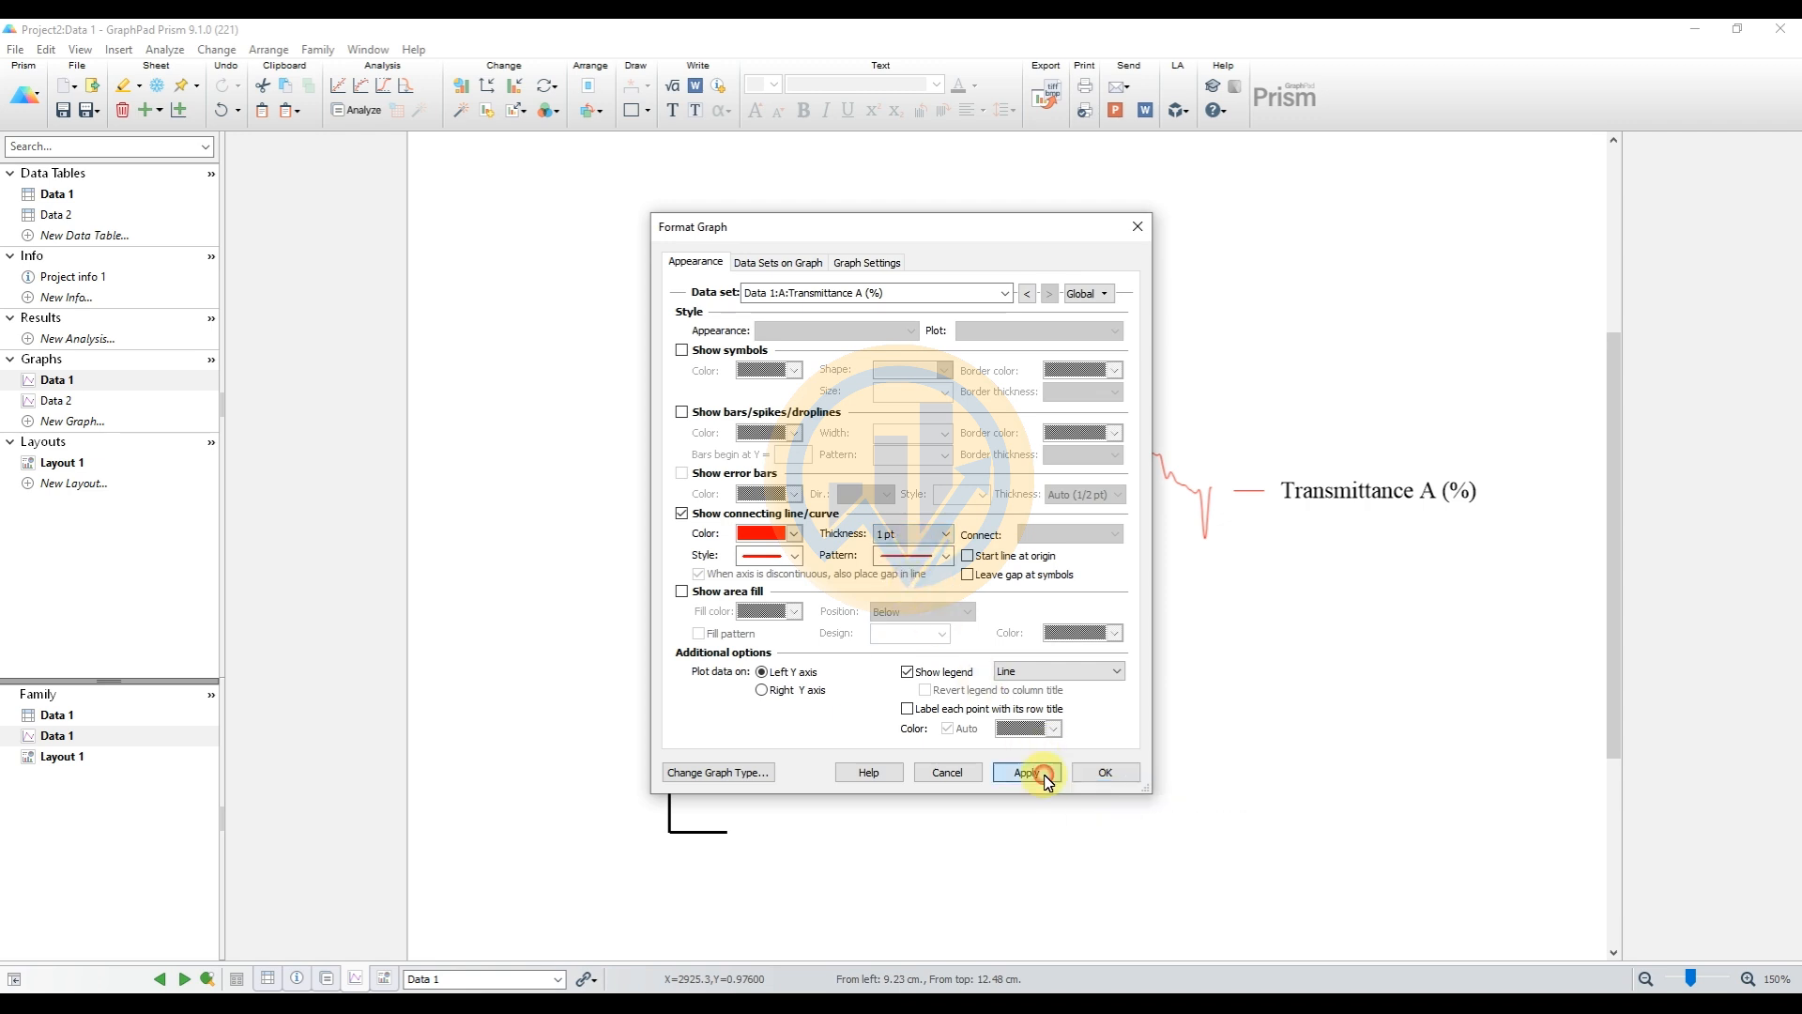
{"action": "left_click", "coordinate": [1046, 779]}
{"action": "left_click", "coordinate": [1105, 778]}
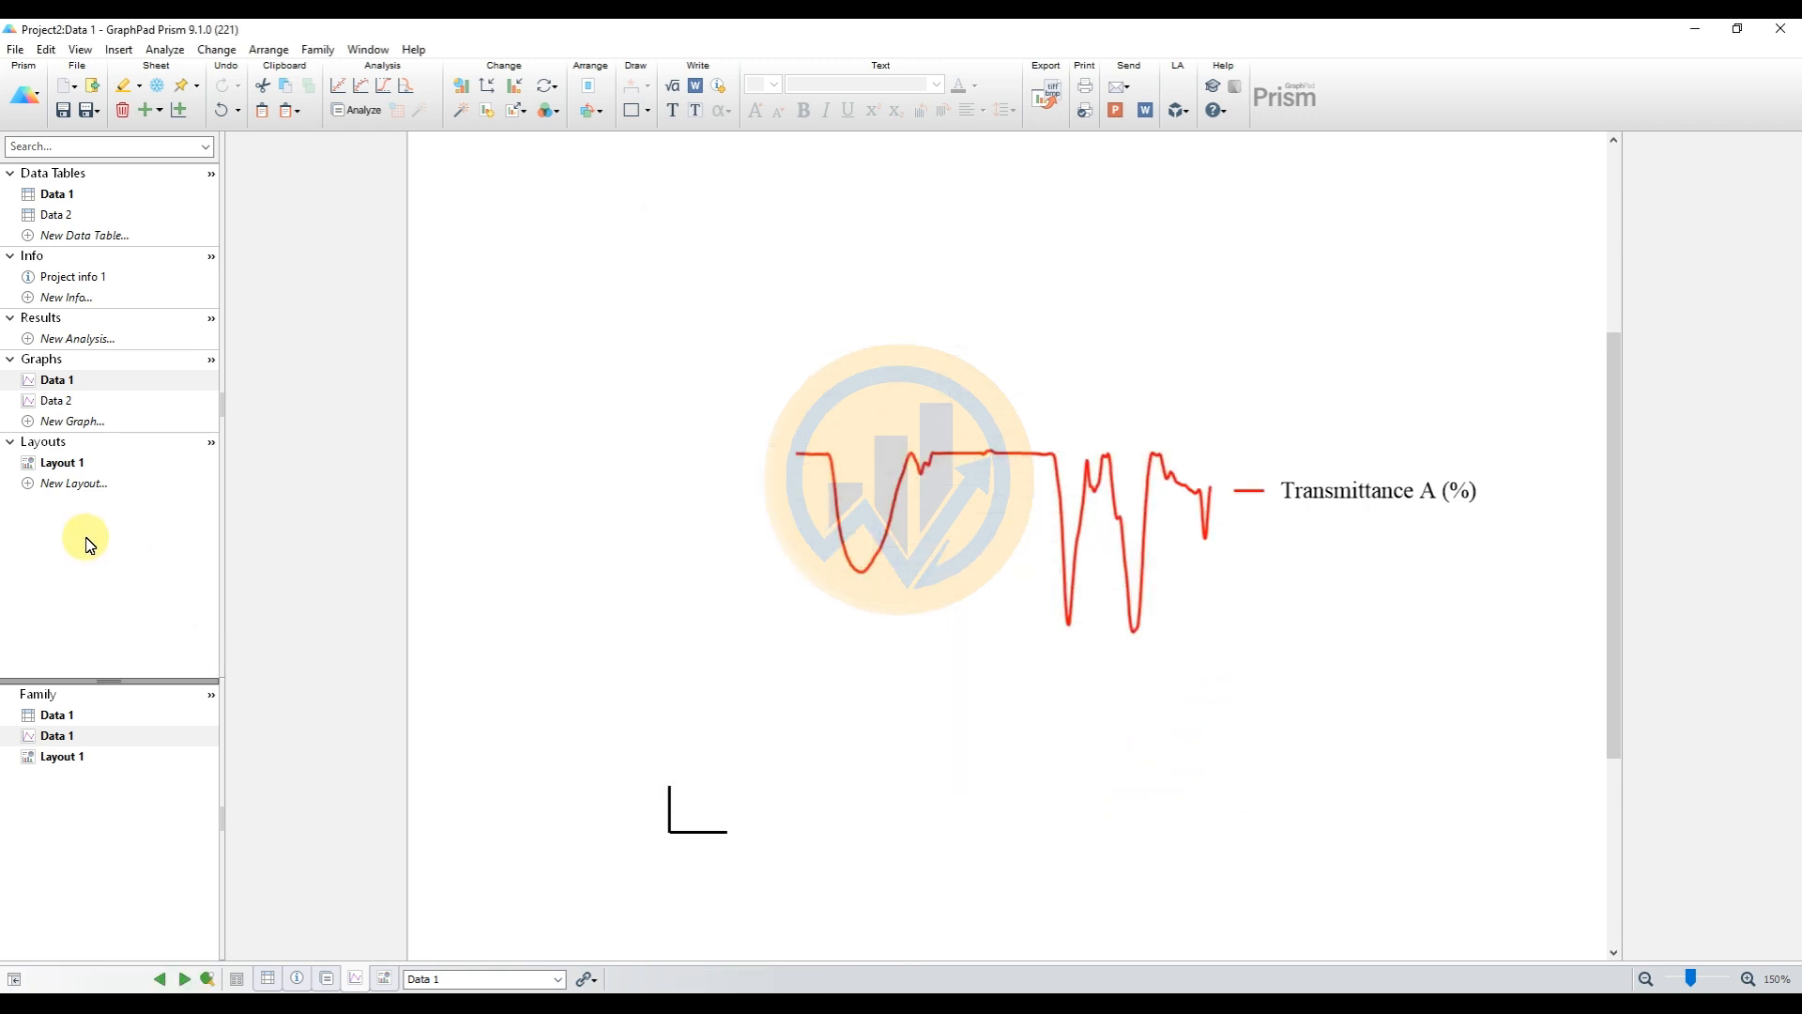
Set the connecting line thickness of Transmittance B on the Data 2 graph to 1 pt
{"action": "left_click", "coordinate": [57, 401]}
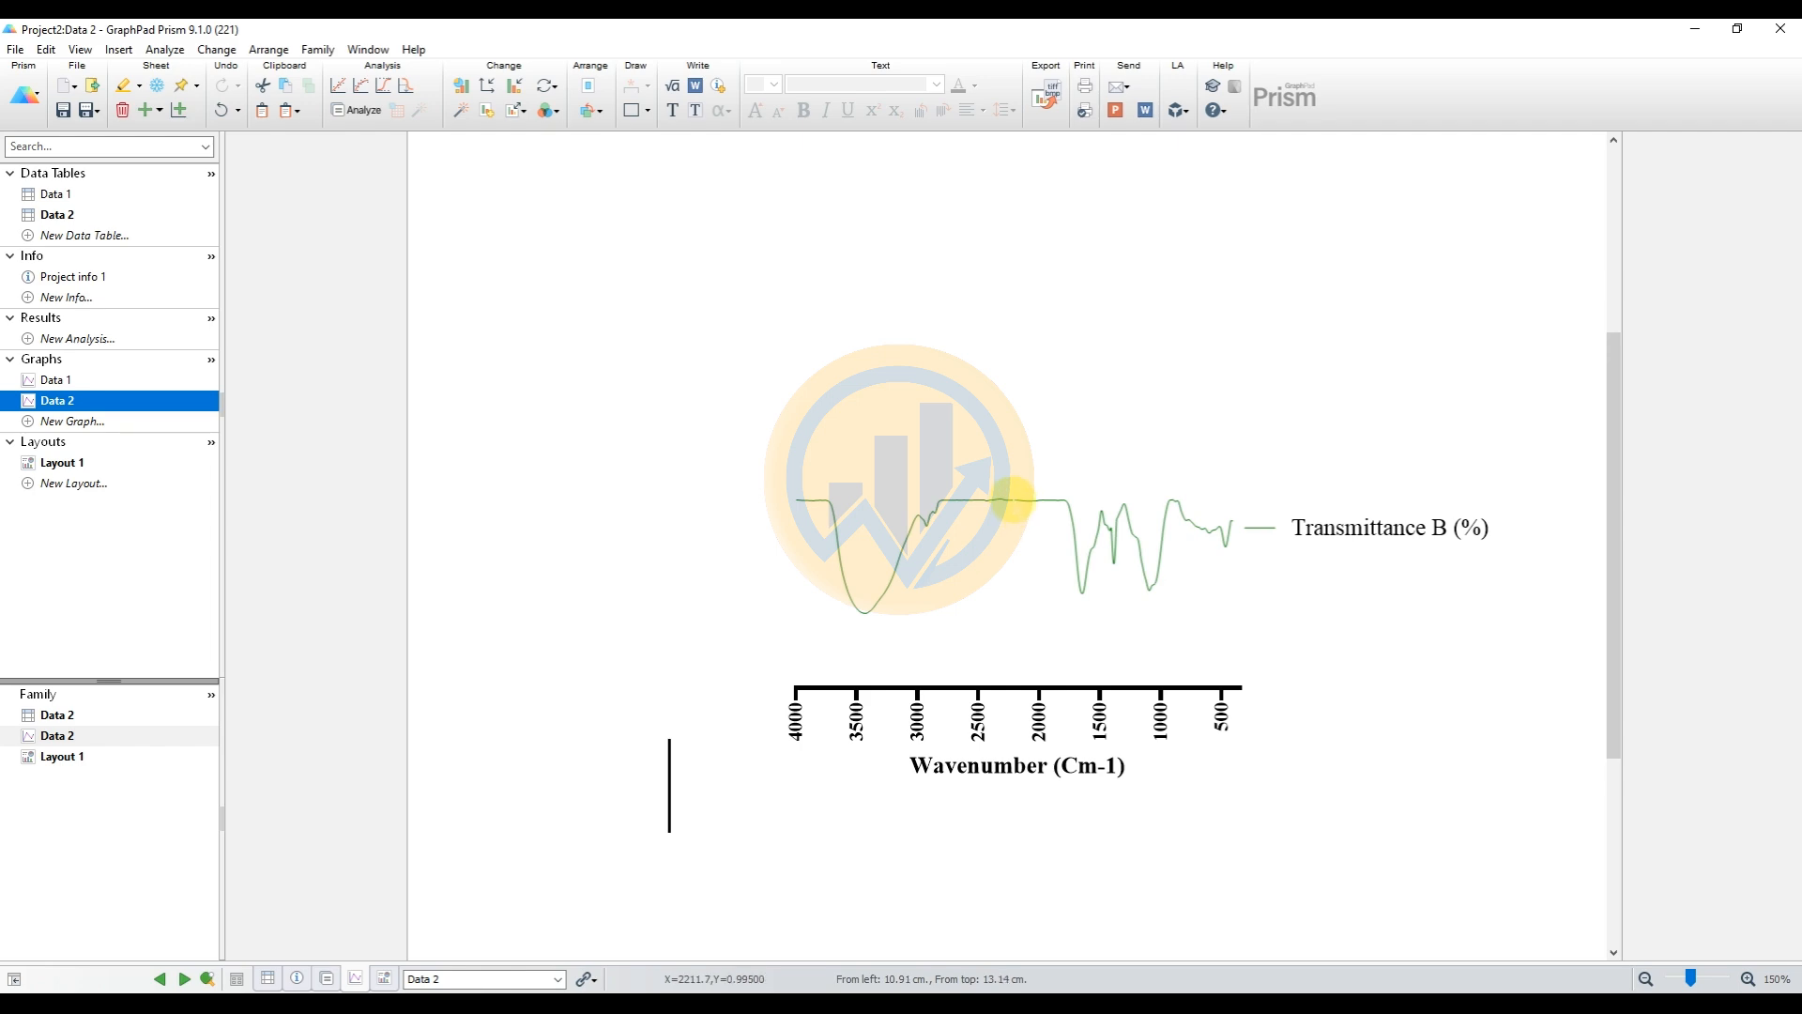
{"action": "double_click", "coordinate": [1015, 502]}
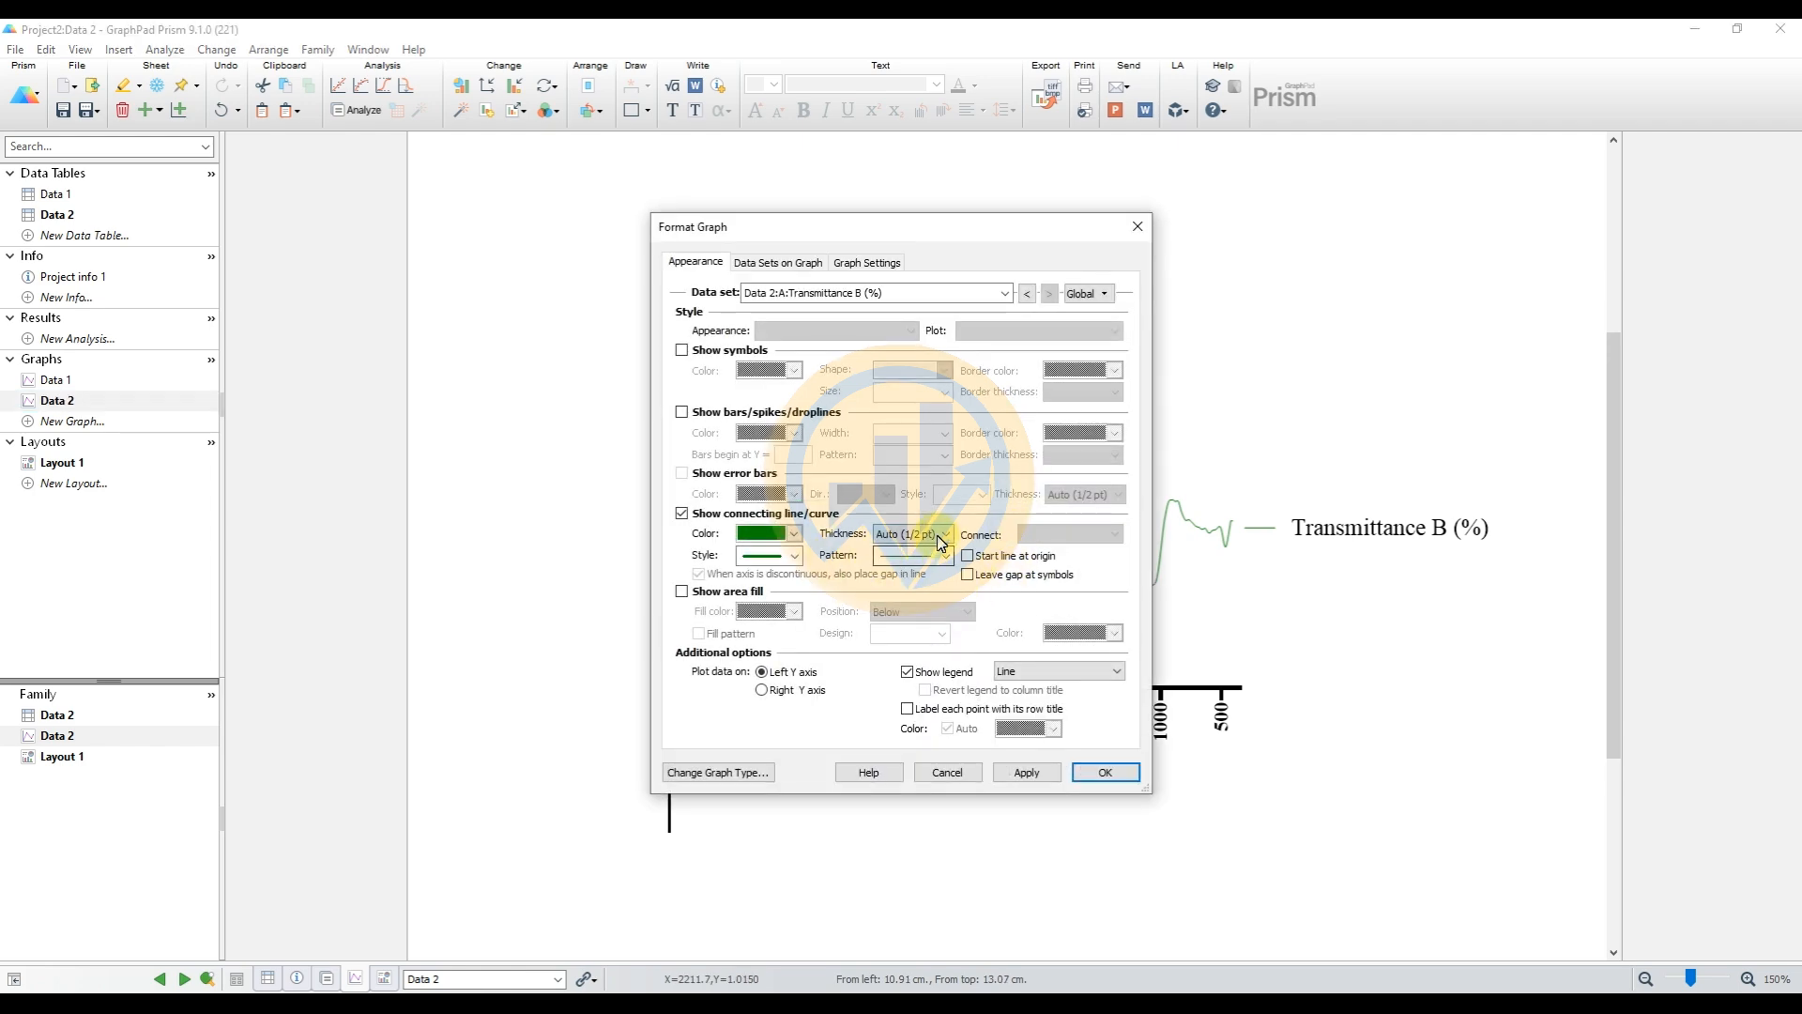
{"action": "left_click", "coordinate": [939, 542]}
{"action": "left_click", "coordinate": [906, 590]}
{"action": "left_click", "coordinate": [1028, 772]}
{"action": "left_click", "coordinate": [1102, 770]}
Group the two graphs on Layout 1 and shift the group slightly to the right and down
{"action": "left_click", "coordinate": [63, 463]}
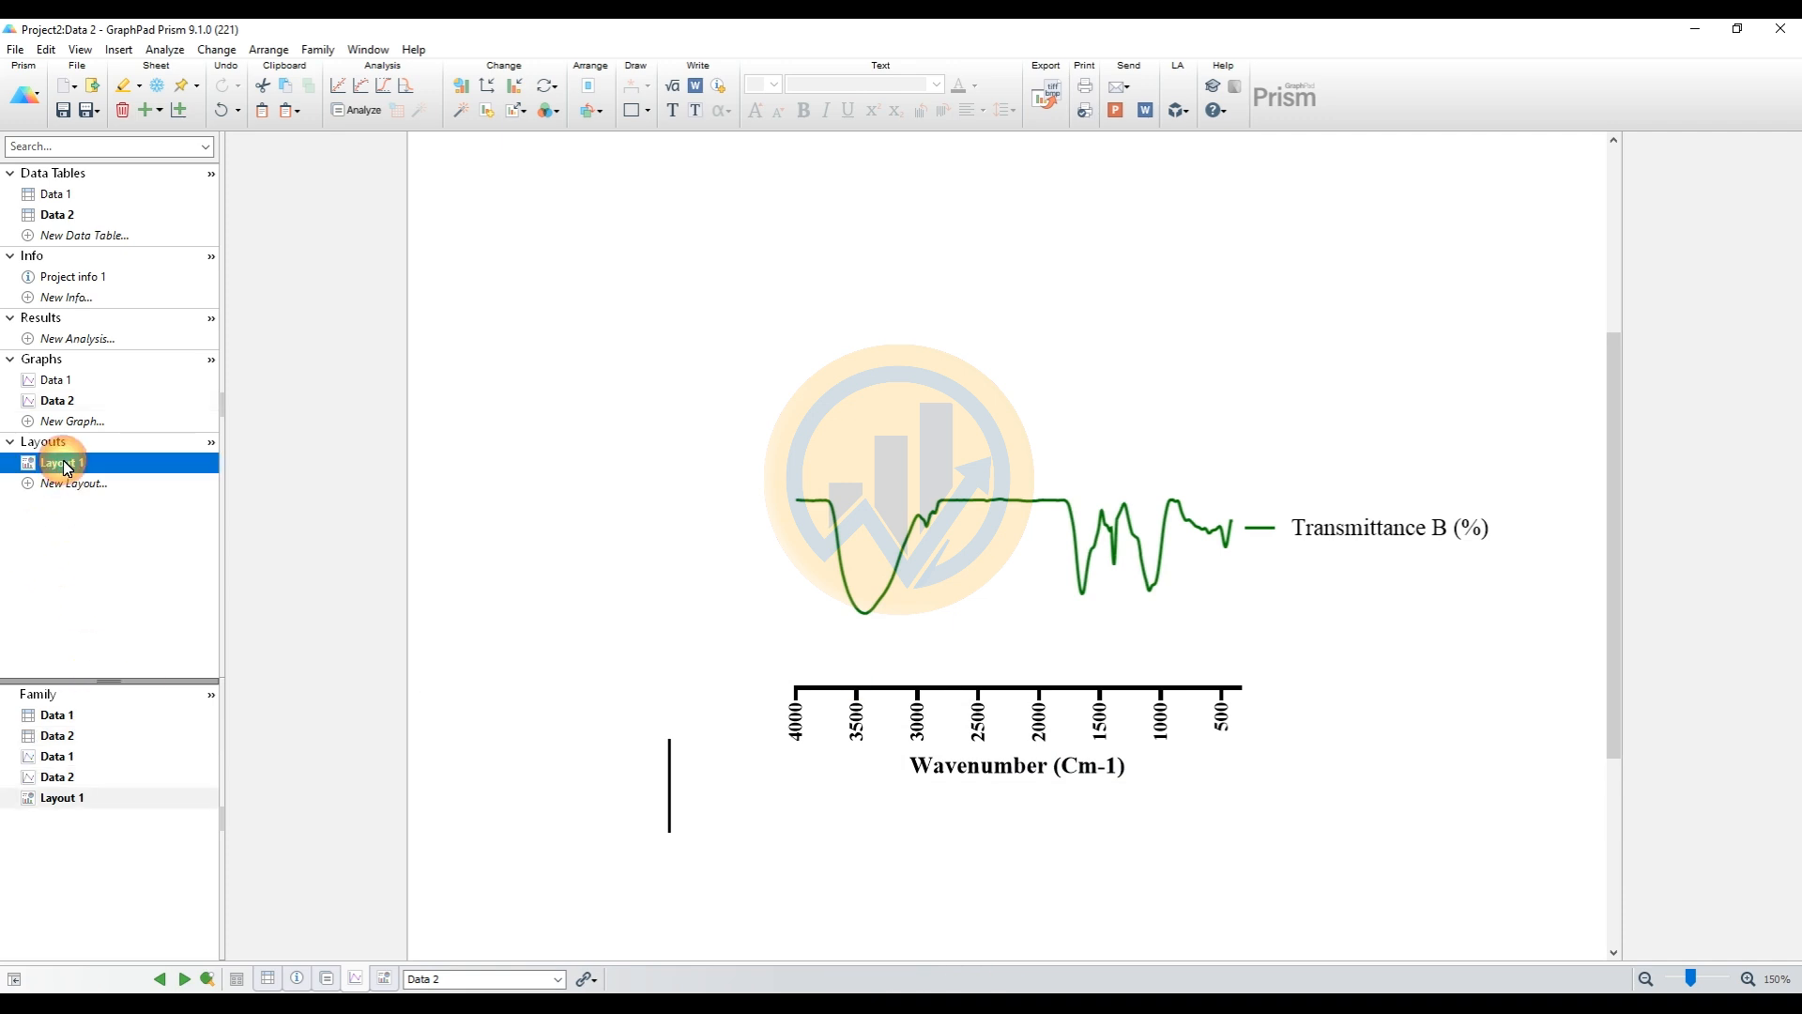
{"action": "left_click", "coordinate": [1102, 692]}
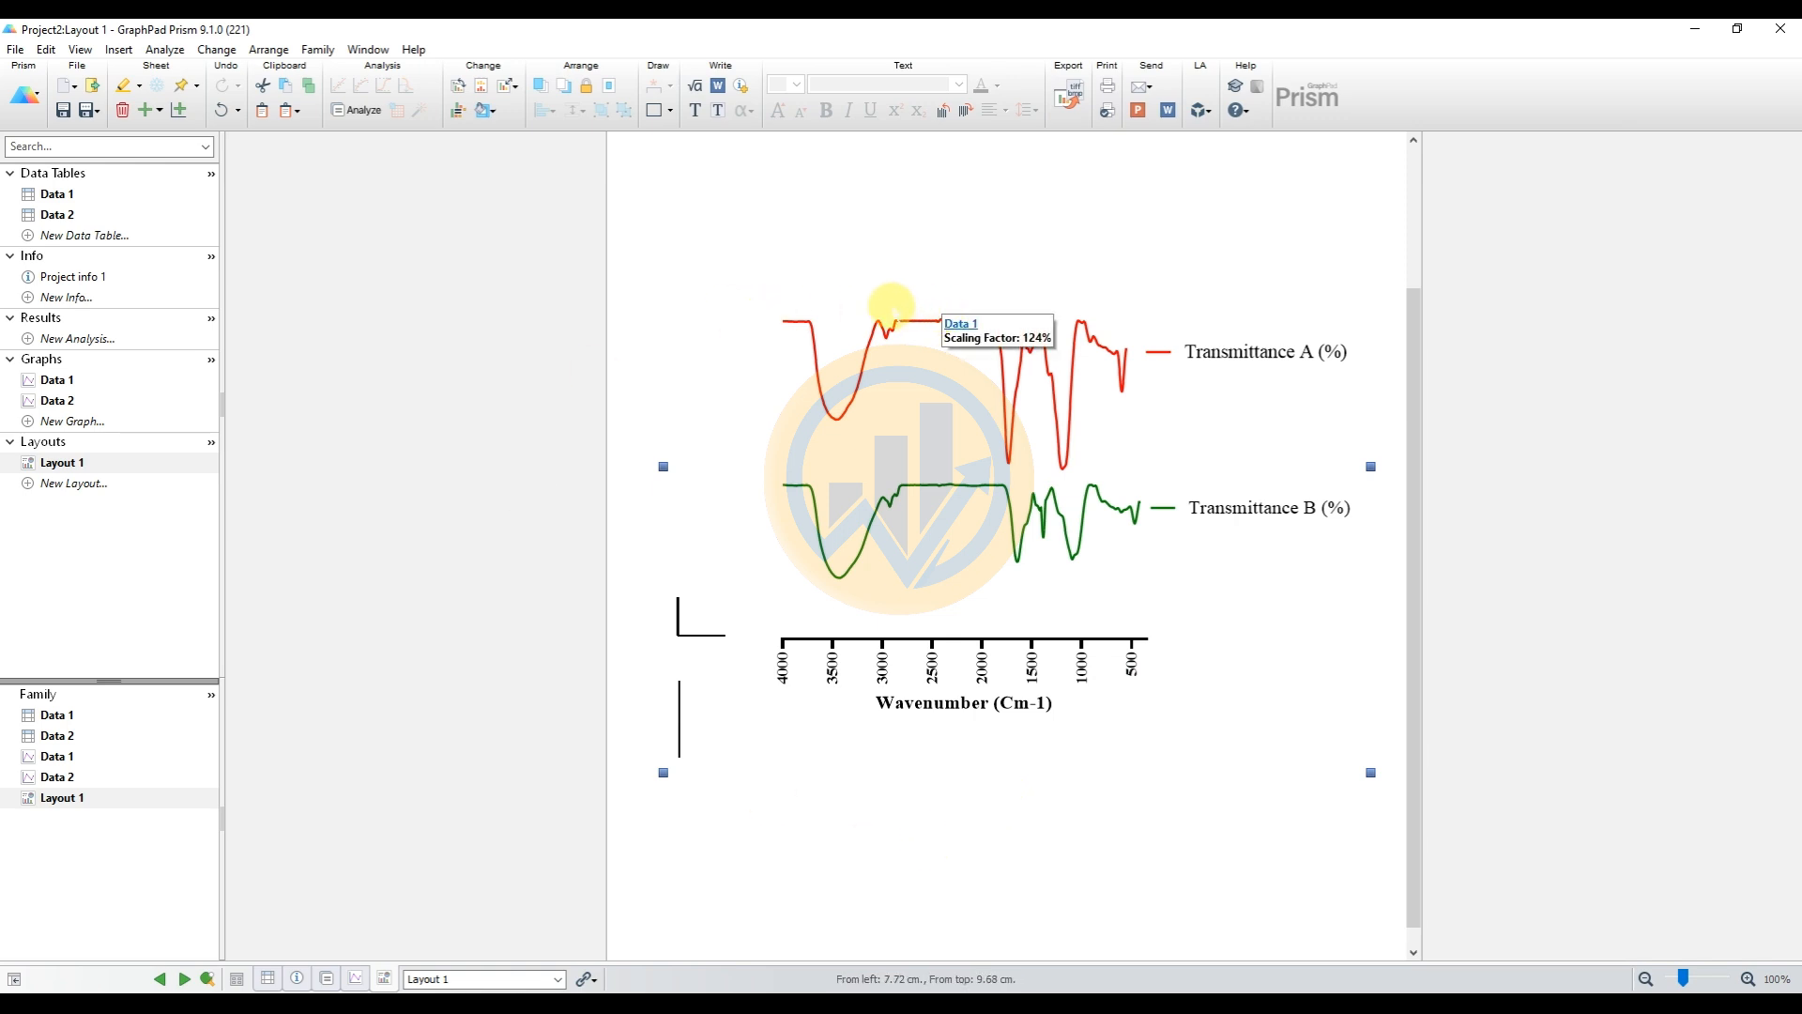
{"action": "left_click", "coordinate": [658, 254]}
{"action": "left_click_drag", "start_coordinate": [658, 241], "coordinate": [1465, 842]}
{"action": "left_click_drag", "start_coordinate": [647, 195], "coordinate": [1362, 783]}
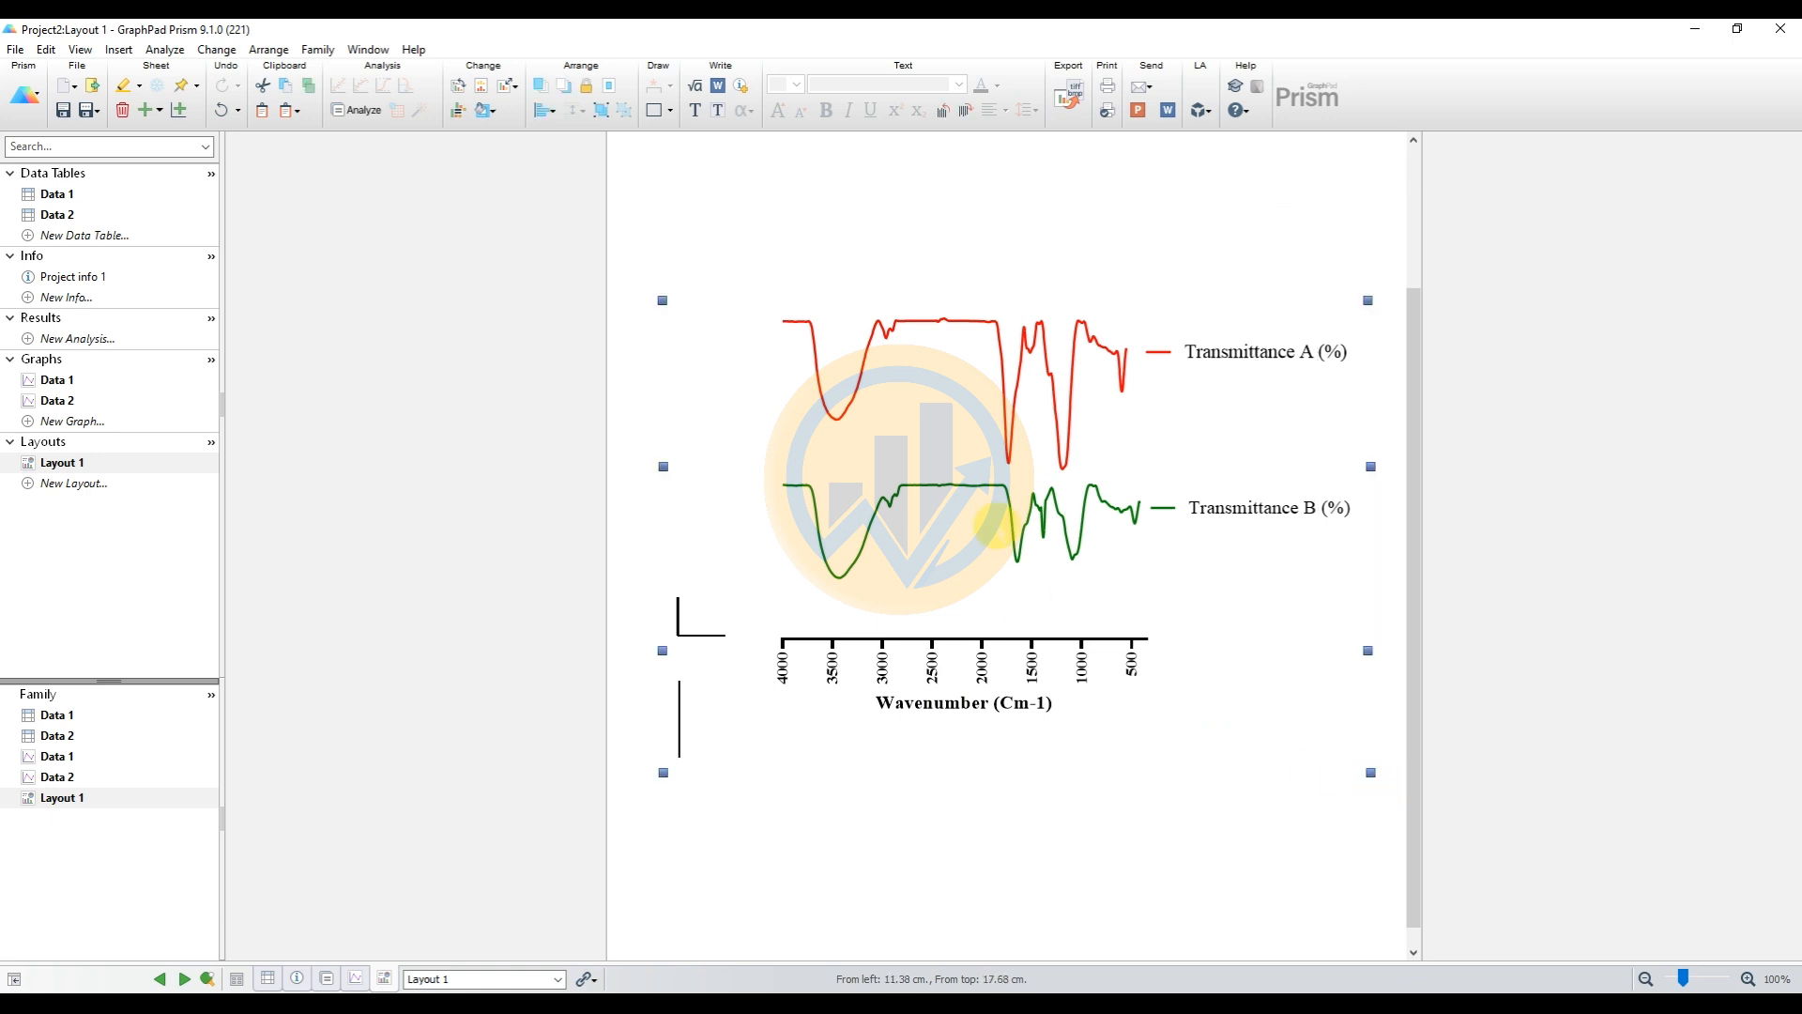
{"action": "right_click", "coordinate": [889, 466]}
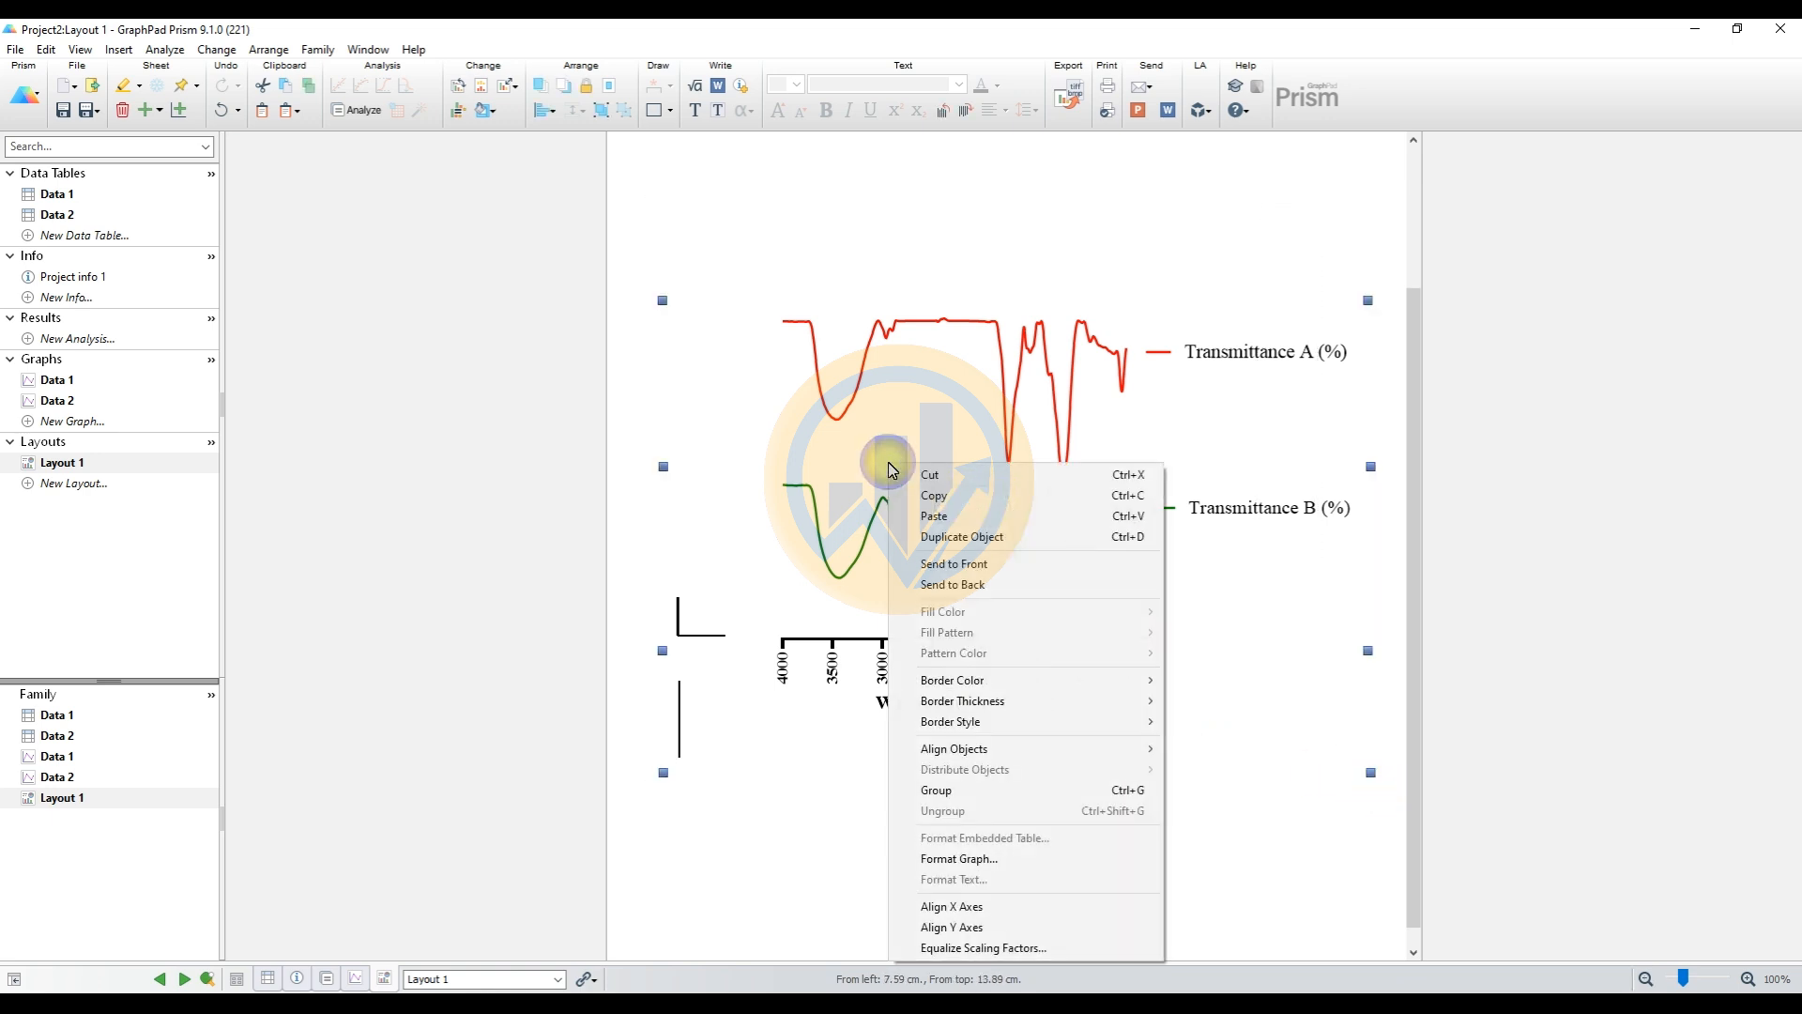
{"action": "left_click", "coordinate": [960, 792]}
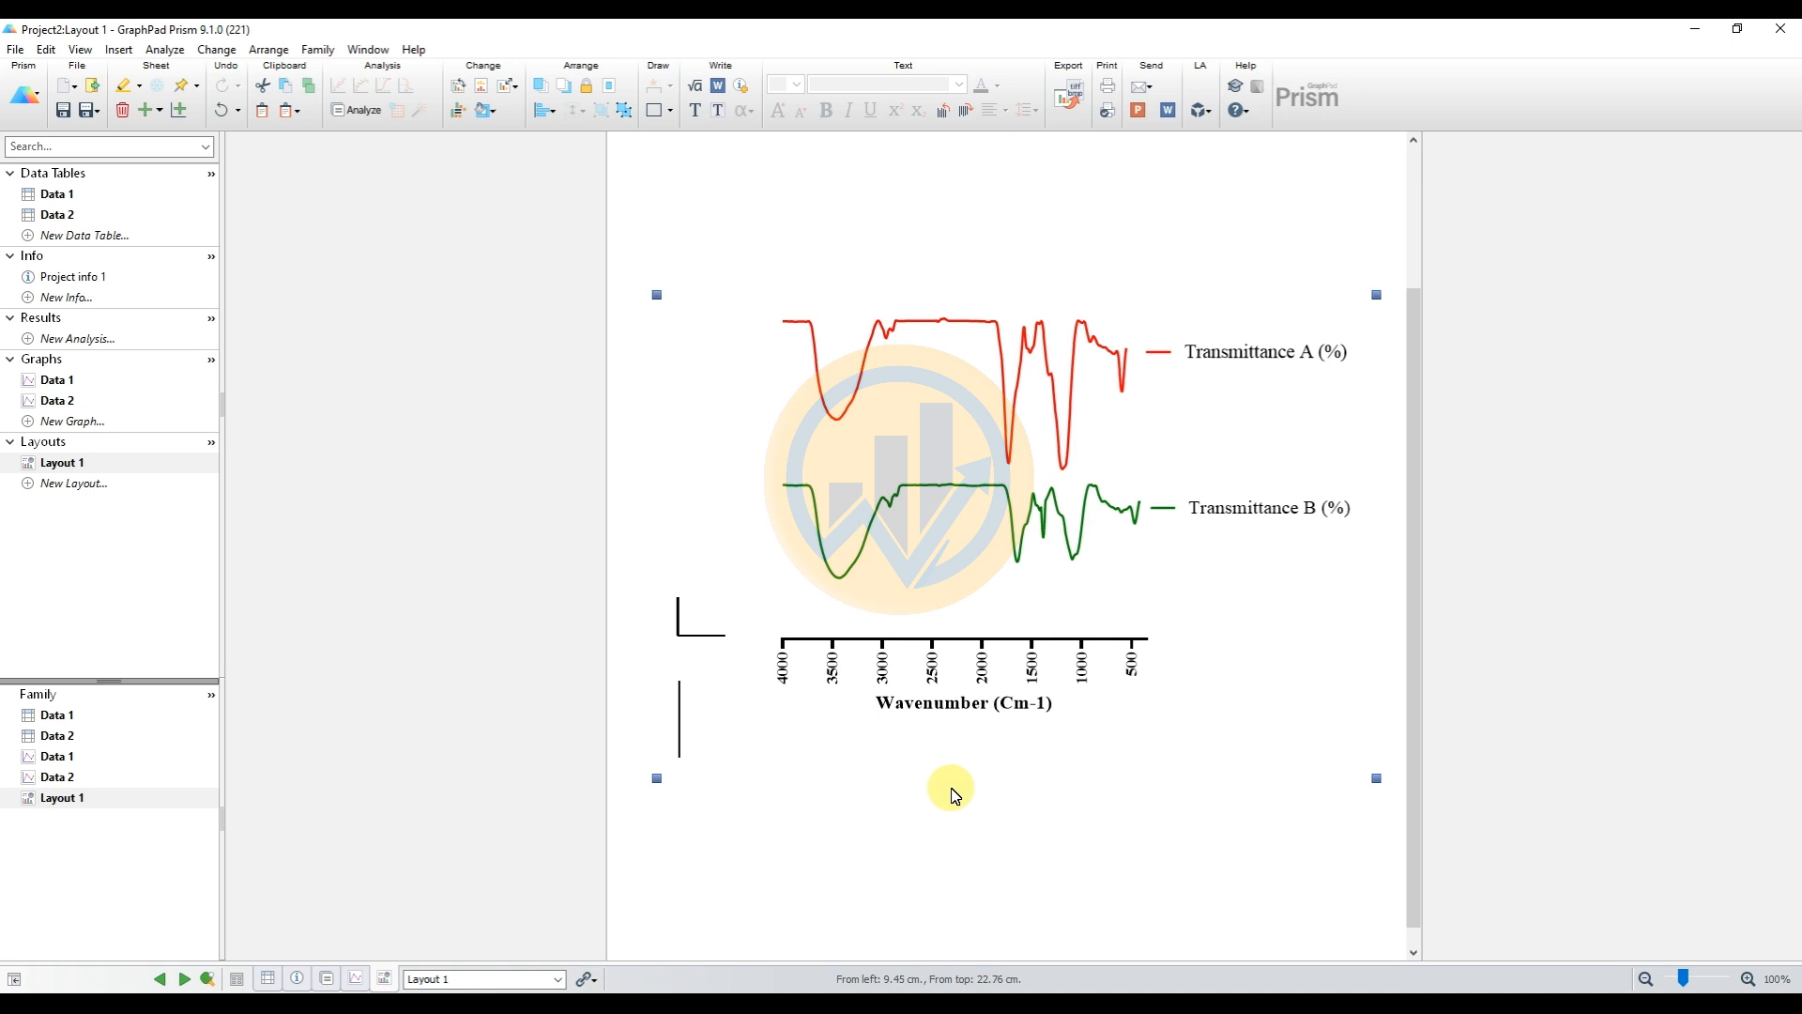
{"action": "left_click_drag", "start_coordinate": [981, 470], "coordinate": [1026, 476]}
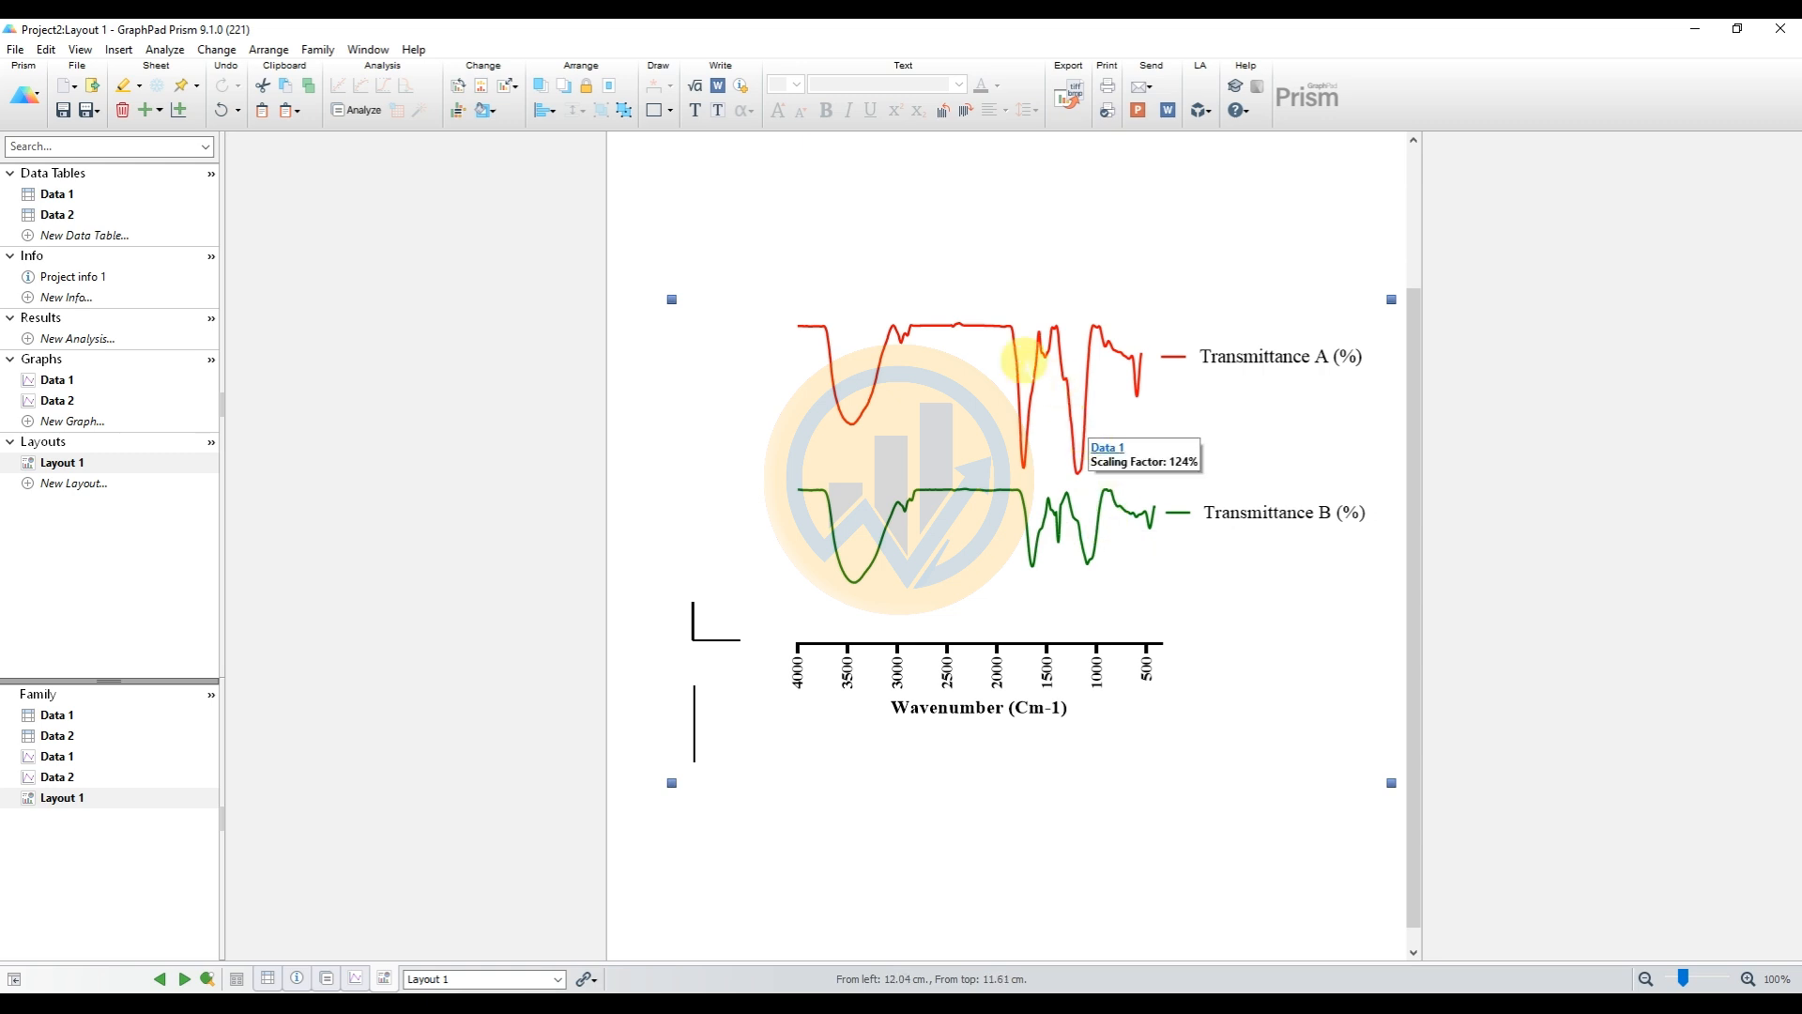
Switch to the FTIR workbook in Excel to view the source wavenumber and transmittance data, and return to the Prism layout
{"action": "left_click", "coordinate": [660, 882]}
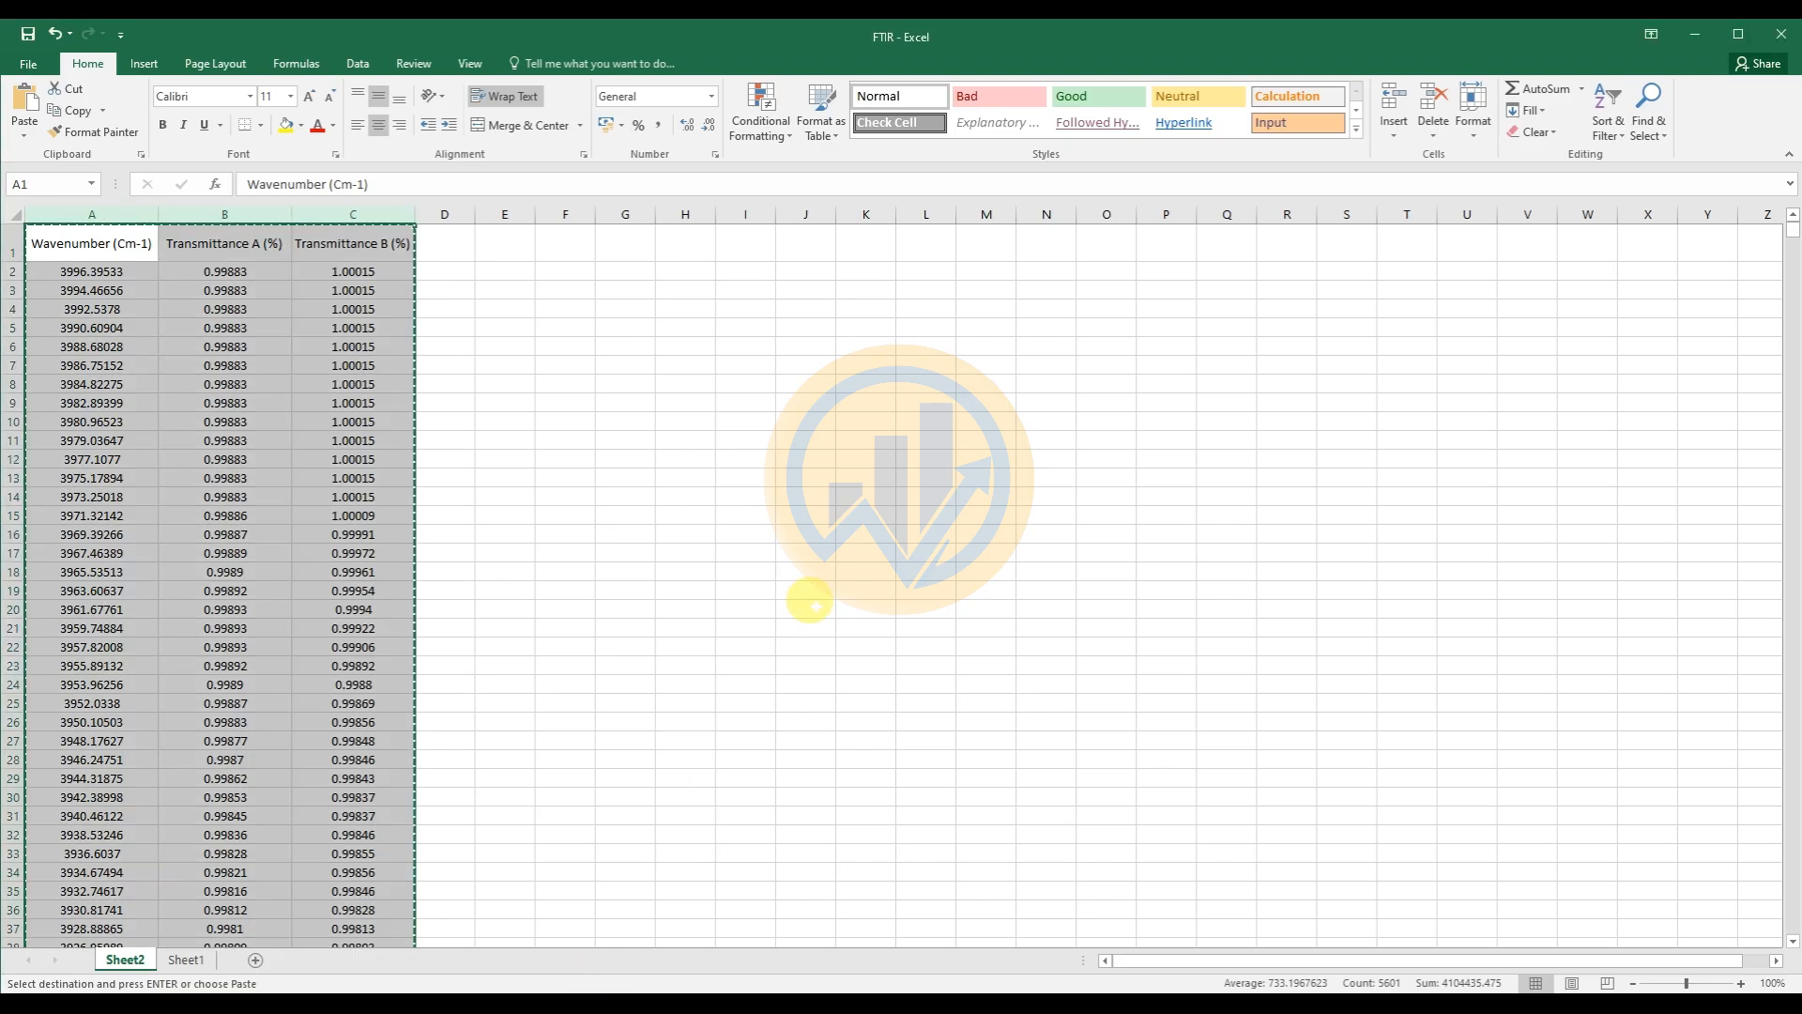
{"action": "left_click", "coordinate": [633, 404]}
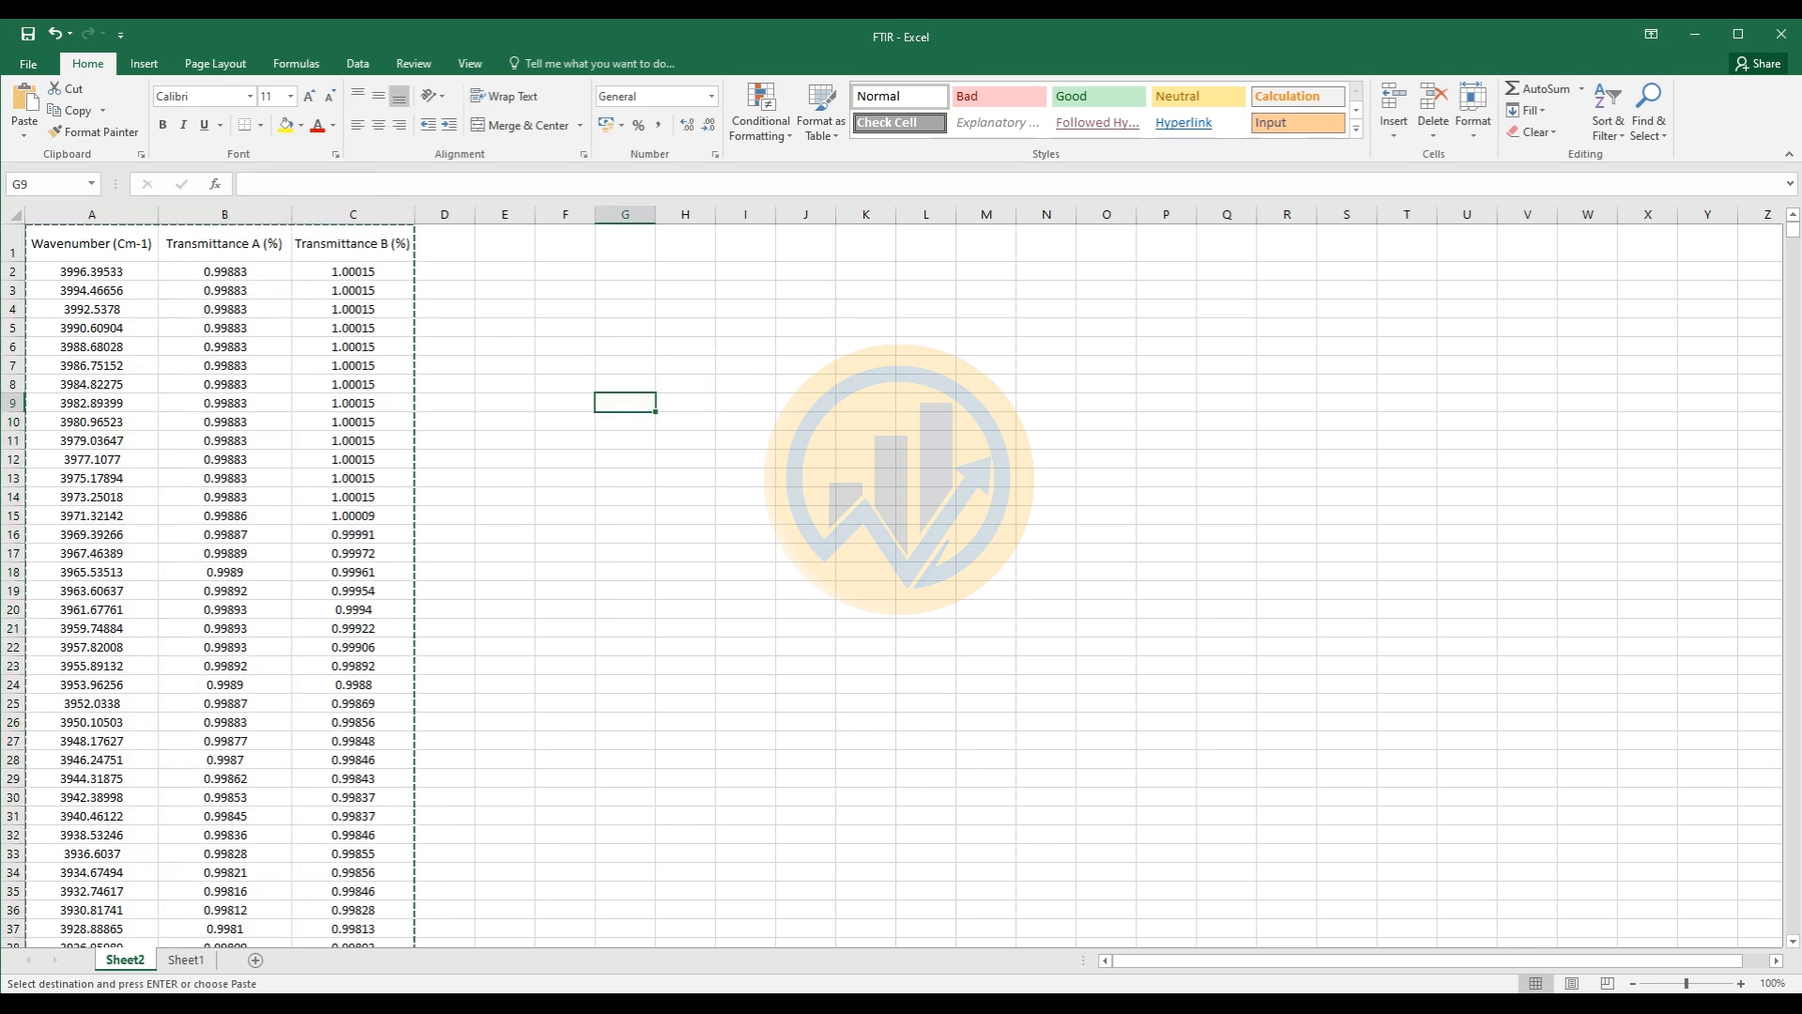
{"action": "left_click", "coordinate": [451, 1003]}
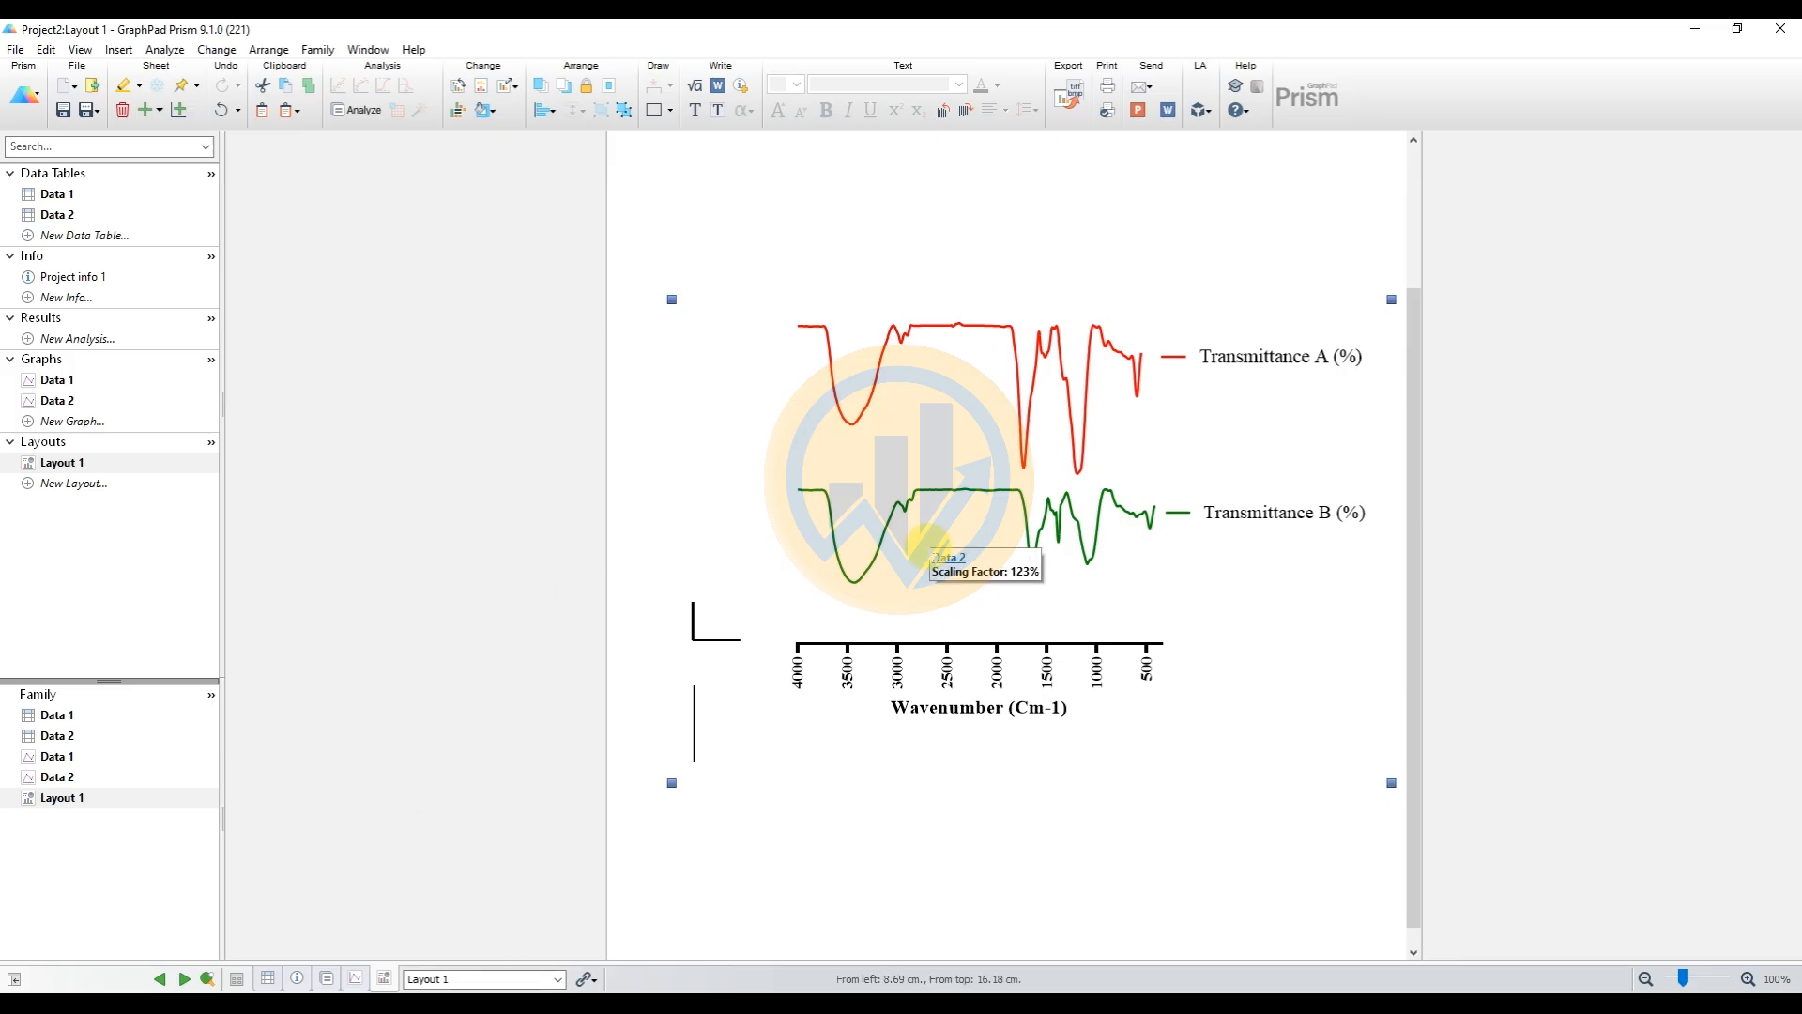